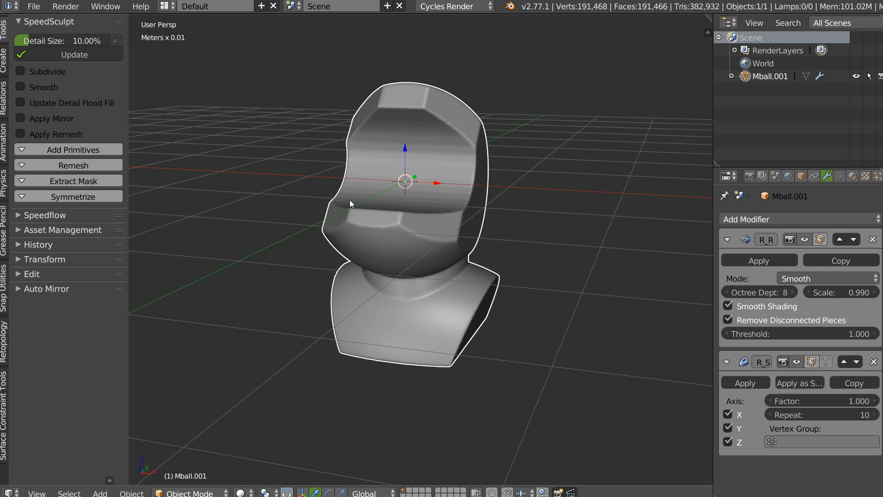
# Step: Delete the head-and-bust model and add a UV sphere in its place
pyautogui.moveTo(350, 200); pyautogui.dragTo(416, 242, button='middle')
pyautogui.moveTo(403, 324); pyautogui.dragTo(415, 225, button='middle')
pyautogui.press('x')
pyautogui.rightClick(415, 226)
pyautogui.click(424, 302)
pyautogui.moveTo(423, 295); pyautogui.dragTo(433, 190, button='middle')
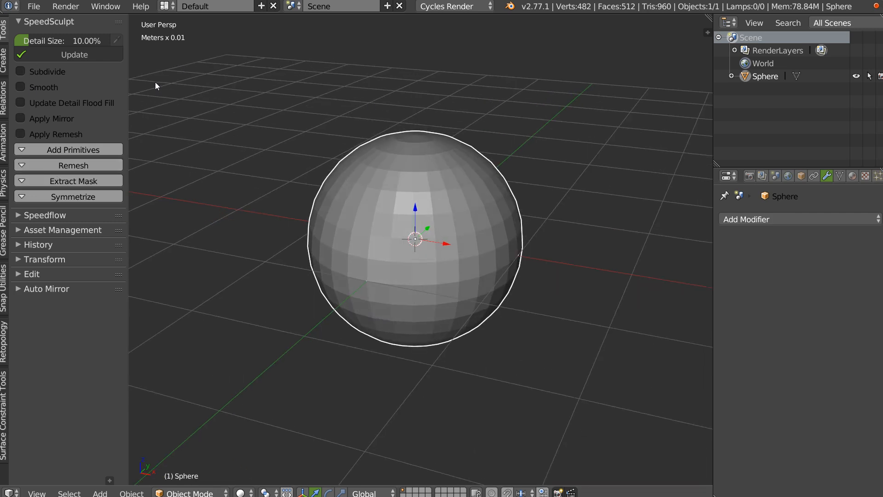
# Step: Enable Subdivide, Smooth and Update Detail Flood Fill, and update the sphere's mesh at 10% detail size
pyautogui.click(21, 72)
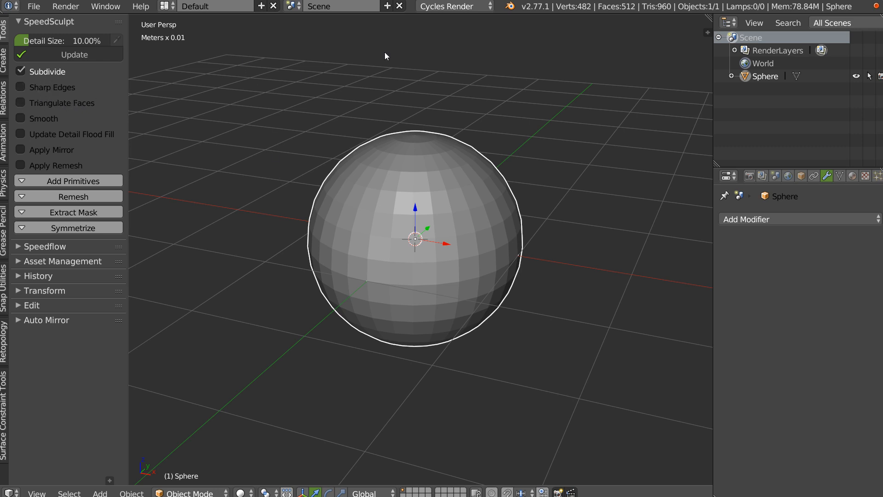
pyautogui.click(20, 132)
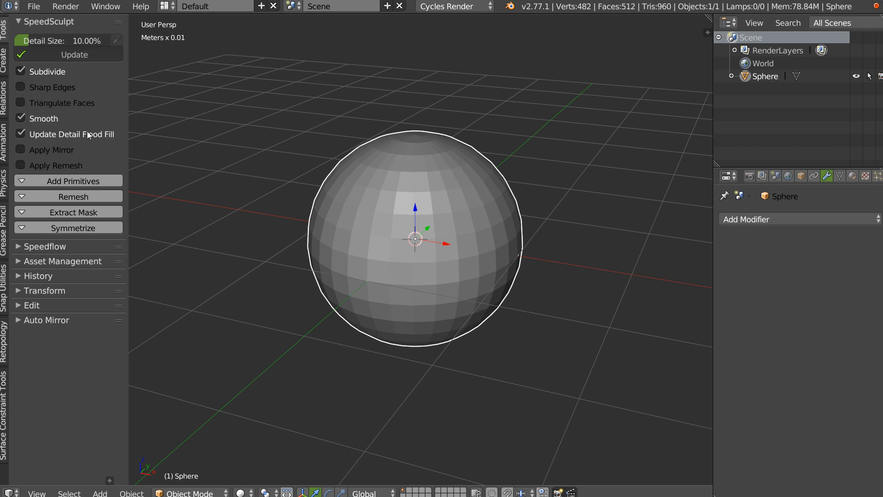
pyautogui.moveTo(342, 166); pyautogui.dragTo(399, 156, button='middle')
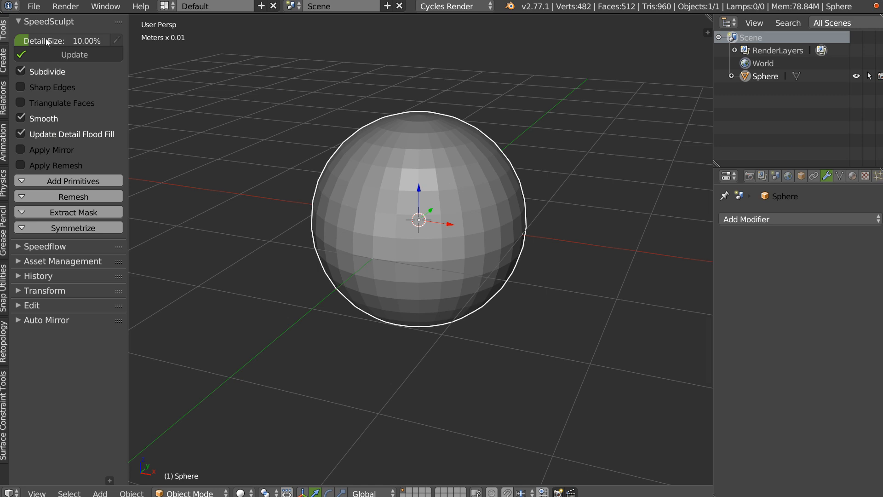
pyautogui.click(67, 53)
pyautogui.moveTo(441, 162); pyautogui.dragTo(376, 194, button='middle')
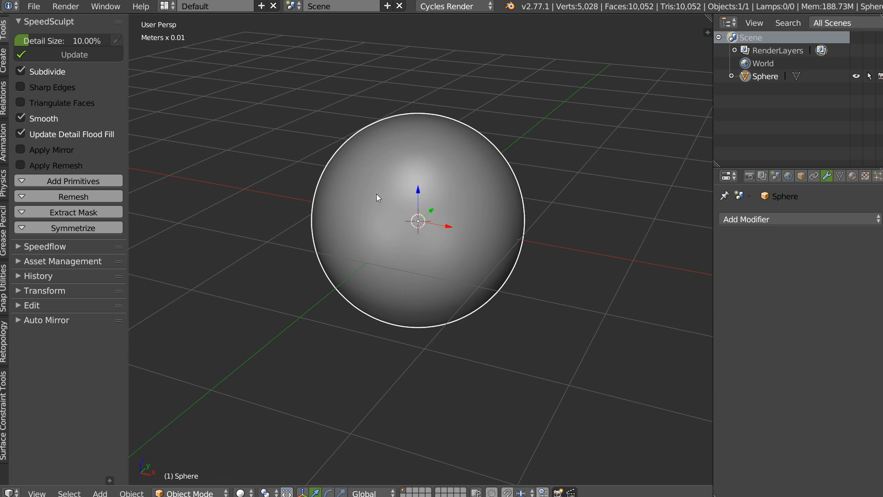
# Step: Display the wireframe over the shaded sphere
pyautogui.press('z')
pyautogui.click(466, 193)
pyautogui.scroll(3, 421, 161)
pyautogui.moveTo(424, 151); pyautogui.dragTo(401, 195, button='middle')
# Step: Switch the sphere to Sculpt mode and back to Object mode
pyautogui.press('Tab')
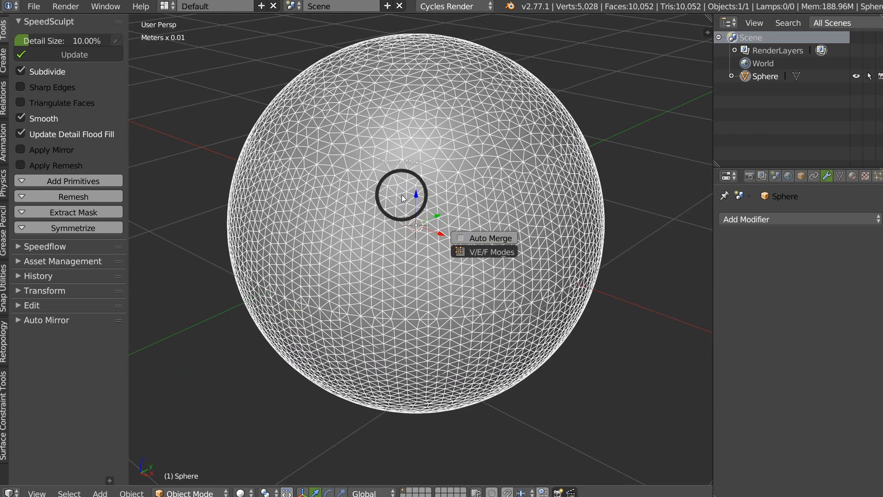
pyautogui.click(465, 149)
pyautogui.press('w')
pyautogui.press('Escape')
pyautogui.press('Tab')
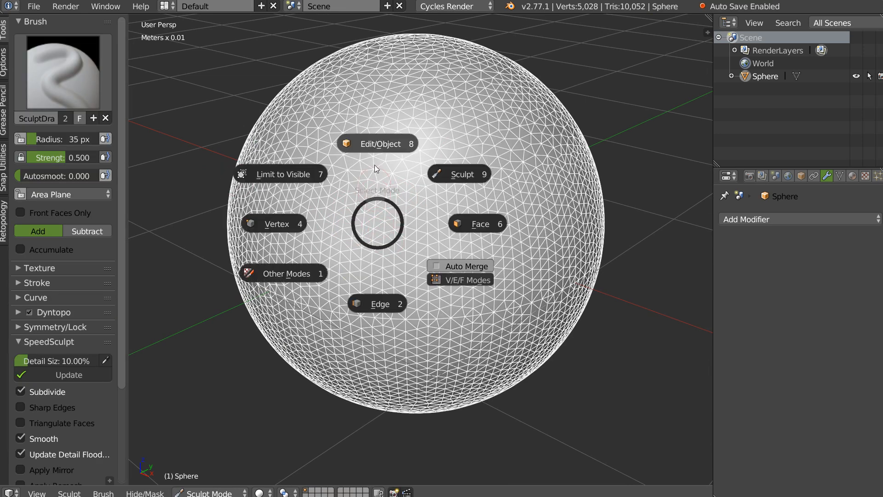
pyautogui.click(382, 152)
pyautogui.scroll(-3, 435, 145)
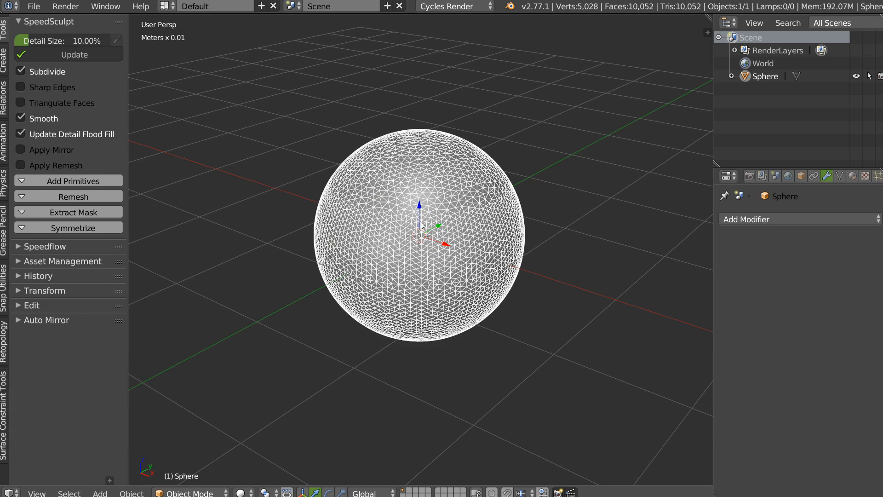
# Step: Set the detail size to 5% and update the sphere to a denser mesh
pyautogui.click(81, 41)
pyautogui.write('5')
pyautogui.press('Return')
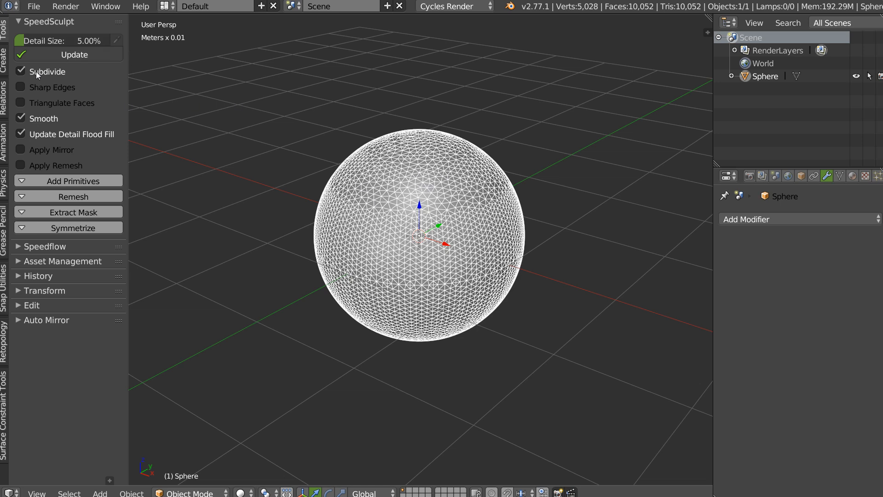
pyautogui.scroll(5, 373, 172)
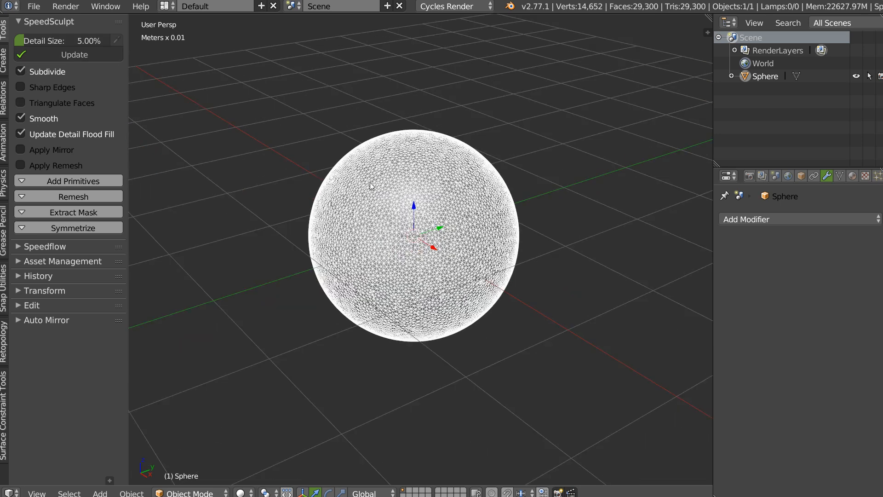
# Step: Disable Subdivide, set the detail size to 10% and update the sphere's mesh
pyautogui.click(21, 71)
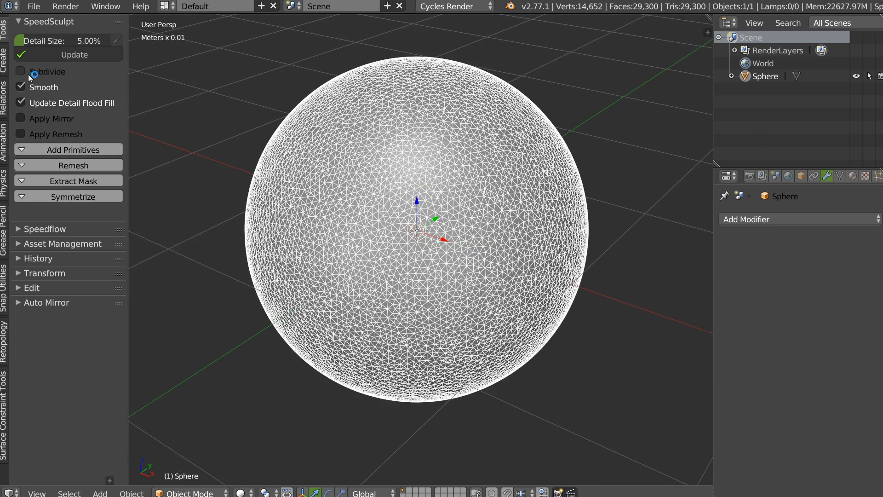
pyautogui.click(72, 39)
pyautogui.write('10')
pyautogui.press('Return')
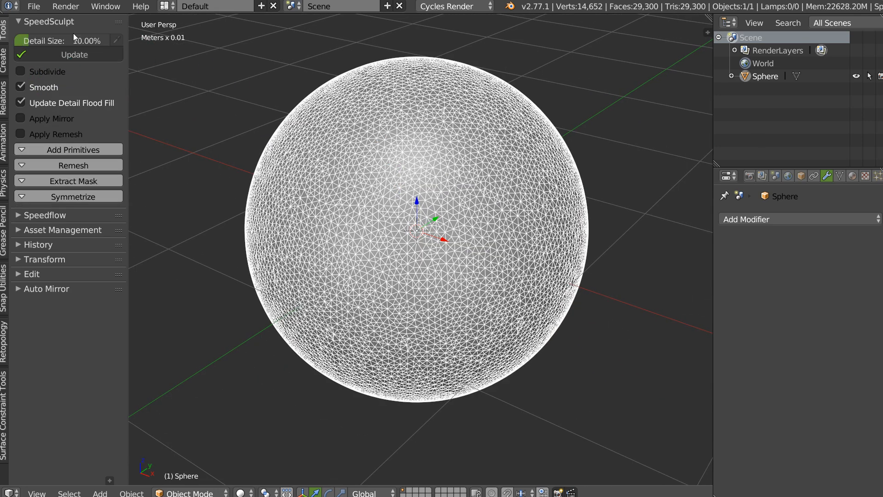
pyautogui.click(75, 55)
# Step: Examine the updated sphere's wireframe density from several angles and distances
pyautogui.scroll(-3, 449, 150)
pyautogui.moveTo(449, 150); pyautogui.dragTo(433, 127, button='middle')
pyautogui.scroll(2, 448, 148)
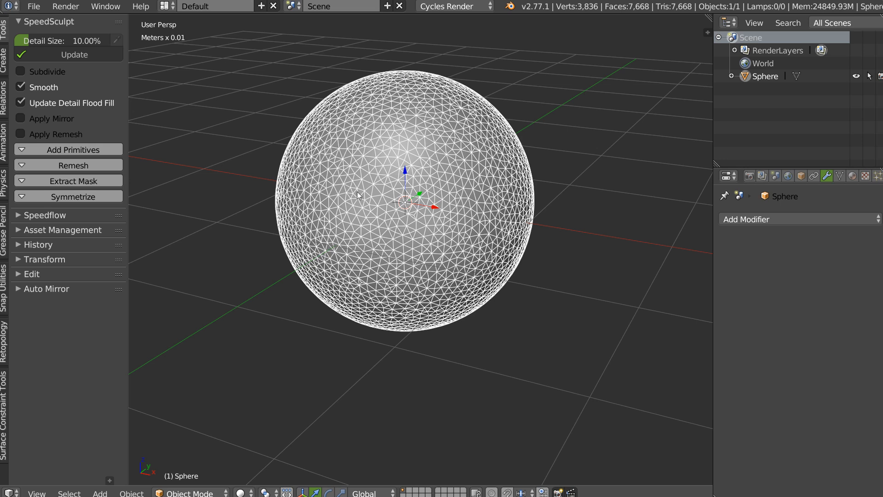
pyautogui.moveTo(420, 172); pyautogui.dragTo(444, 169, button='middle')
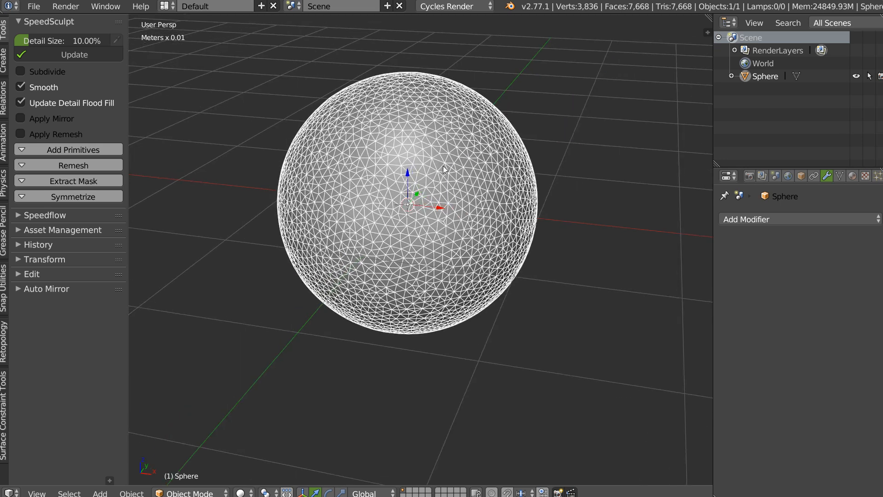
pyautogui.scroll(-4, 444, 166)
pyautogui.moveTo(392, 191); pyautogui.dragTo(401, 181, button='middle')
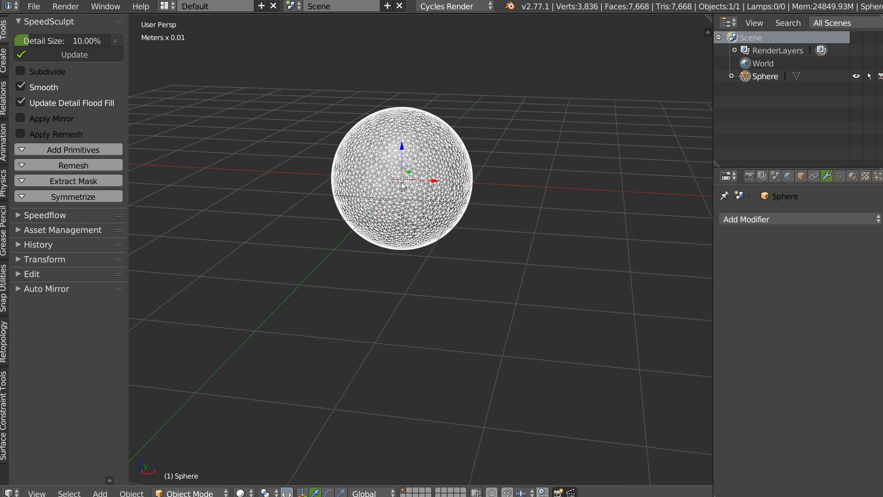
pyautogui.moveTo(364, 209); pyautogui.dragTo(395, 184, button='middle')
pyautogui.scroll(1, 395, 184)
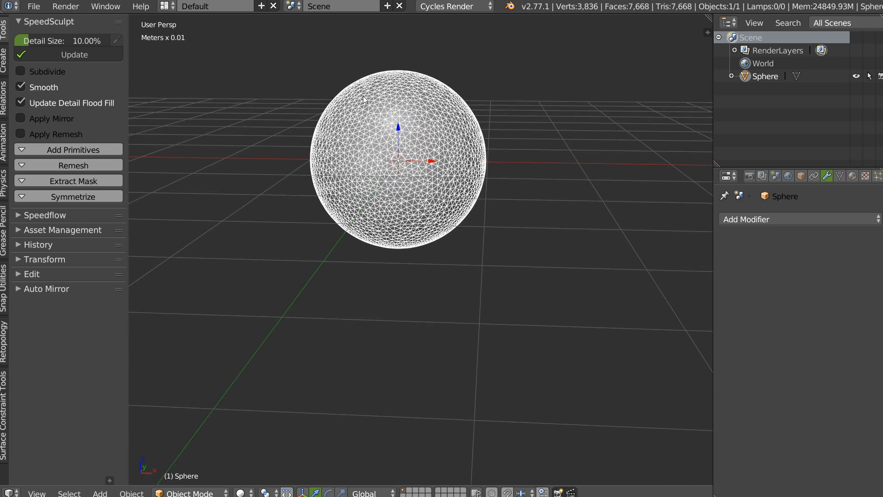
# Step: Enable Prepare Mesh in the Add Primitives options and turn Subdivide back on
pyautogui.click(81, 150)
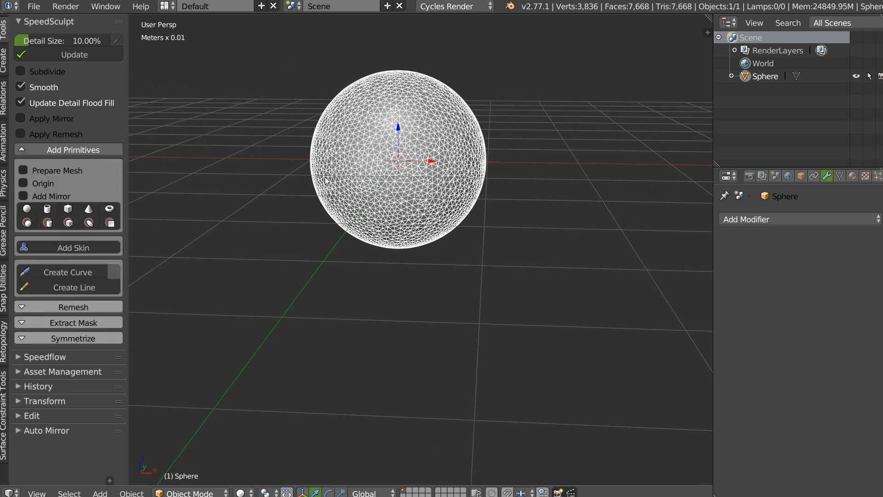
pyautogui.click(23, 170)
pyautogui.click(24, 68)
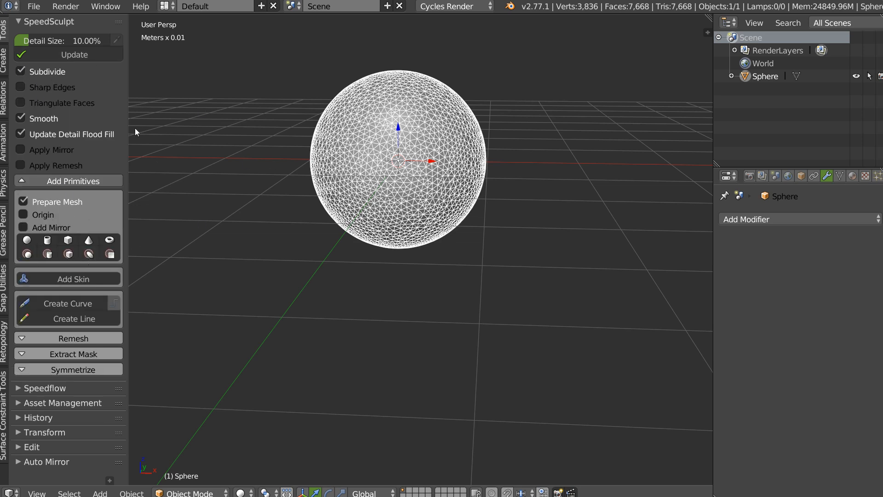
# Step: Add a trial prepared sphere beside the first one with its wireframe displayed, and delete it
pyautogui.click(27, 241)
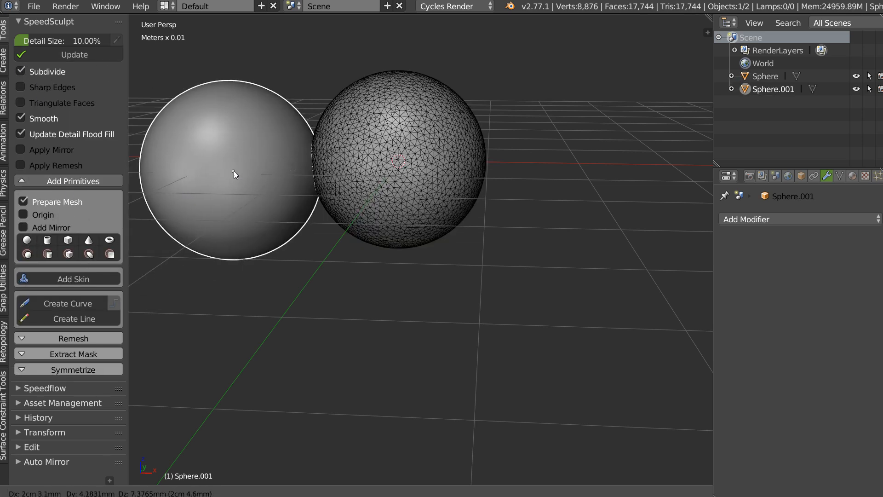
pyautogui.press('z')
pyautogui.click(330, 166)
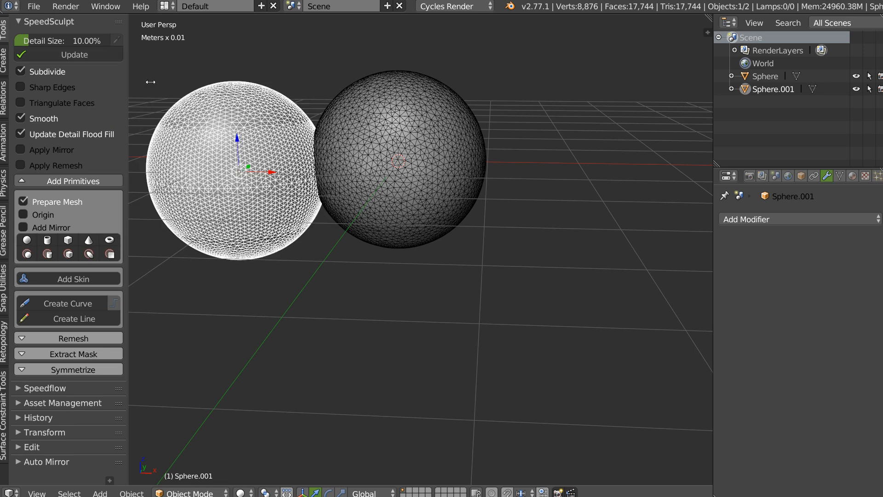
pyautogui.press('x')
pyautogui.click(264, 163)
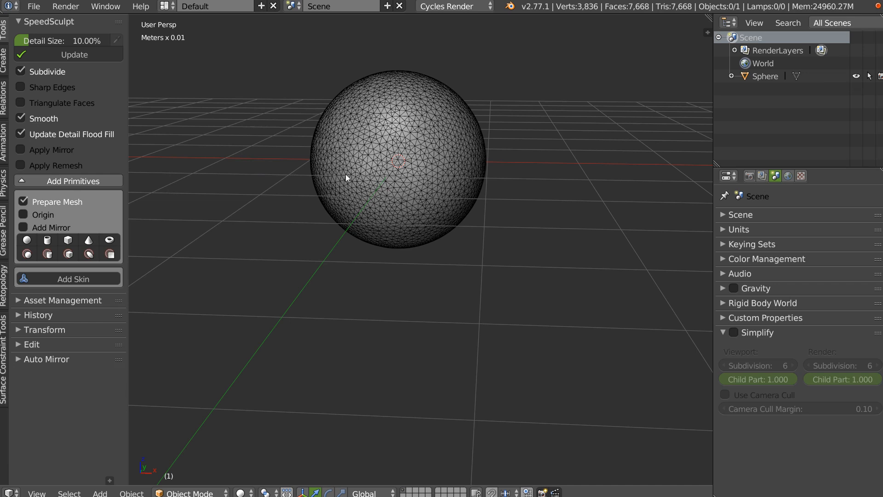
pyautogui.rightClick(346, 178)
# Step: Try adding a sphere with the Origin option enabled, and remove the sphere and disable the option
pyautogui.click(25, 214)
pyautogui.moveTo(368, 170)
pyautogui.mouseDown(button='middle')
pyautogui.moveTo(387, 159)
pyautogui.moveTo(381, 187)
pyautogui.moveTo(366, 171)
pyautogui.mouseUp(button='middle')
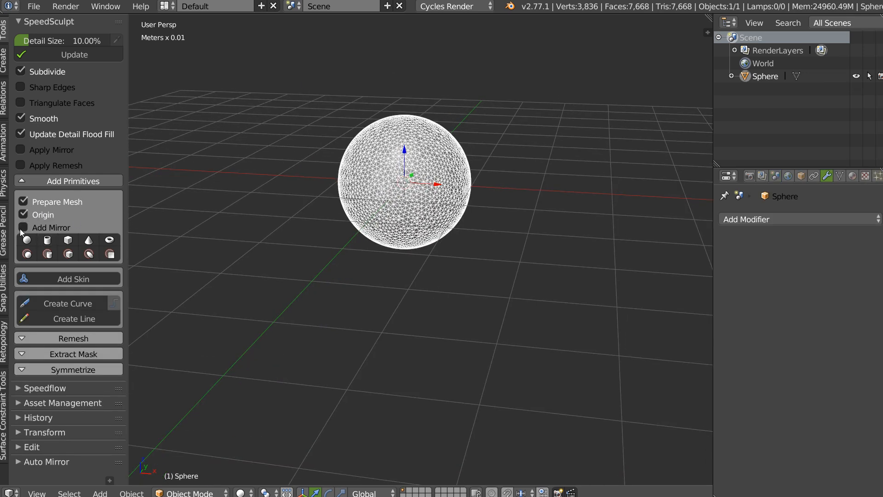
pyautogui.click(27, 239)
pyautogui.moveTo(404, 146); pyautogui.dragTo(402, 116)
pyautogui.press('x')
pyautogui.click(401, 133)
pyautogui.click(24, 213)
# Step: Try adding a freely placed sphere with Origin off, and delete it and reselect the original sphere
pyautogui.click(26, 240)
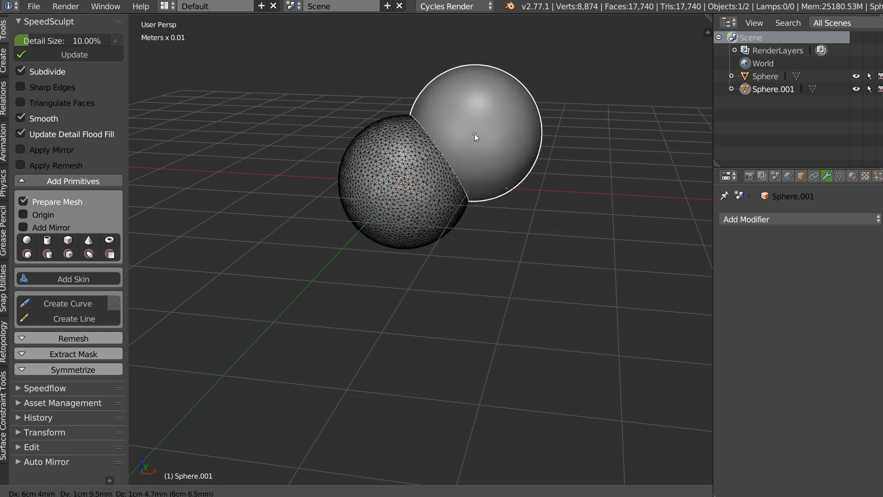
pyautogui.click(254, 227)
pyautogui.press('x')
pyautogui.click(258, 227)
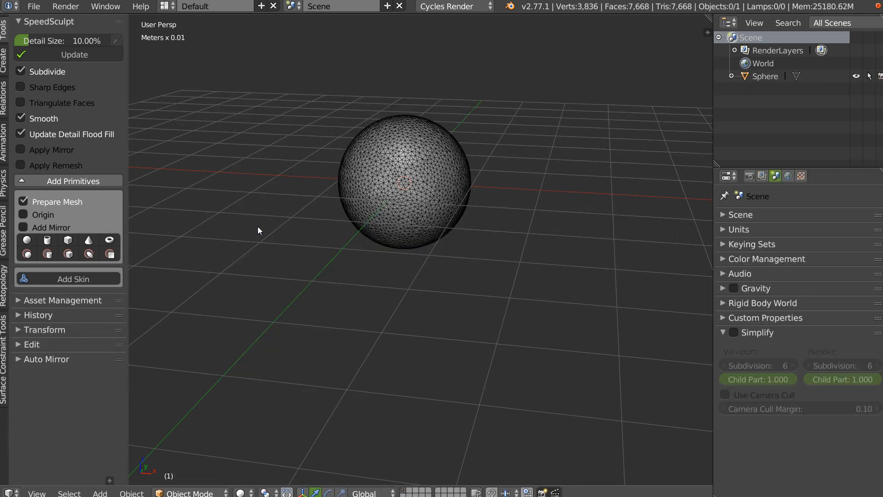
pyautogui.rightClick(377, 204)
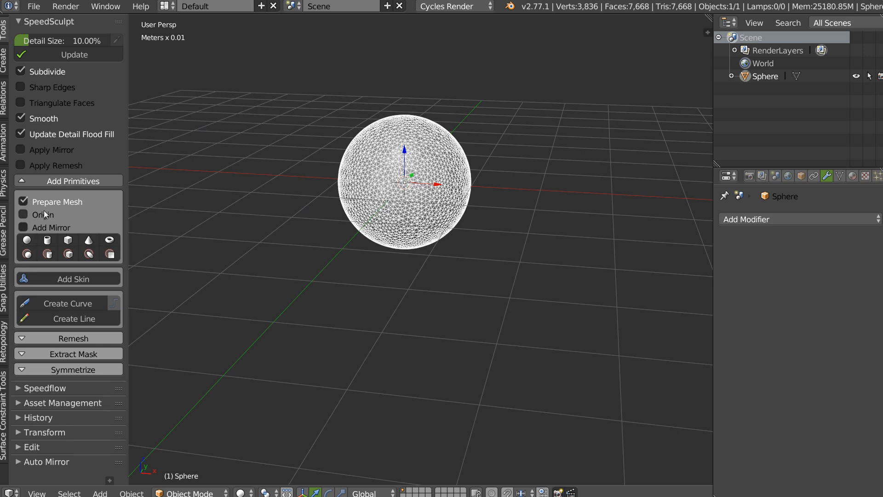
# Step: Enable Add Mirror and place a mirrored sphere on the upper side of the main sphere as a pair of ears
pyautogui.click(24, 226)
pyautogui.moveTo(363, 181); pyautogui.dragTo(396, 158, button='middle')
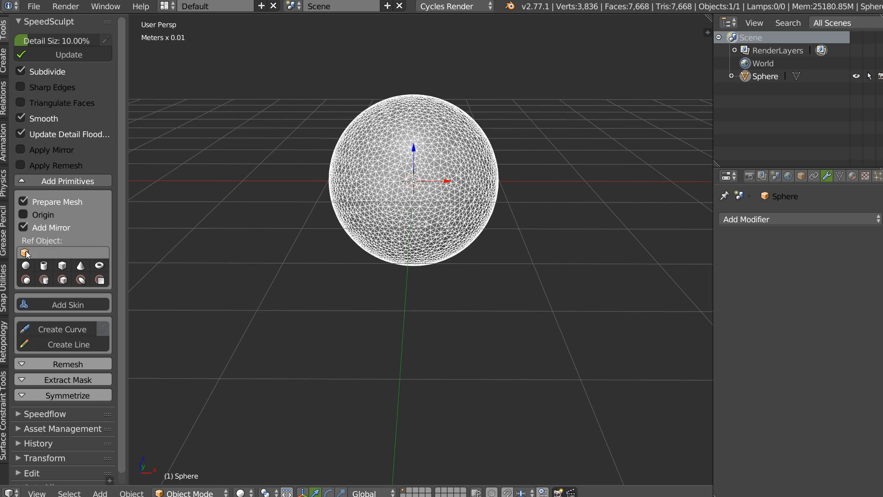
pyautogui.scroll(-3, 386, 179)
pyautogui.moveTo(384, 181); pyautogui.dragTo(318, 183, button='middle')
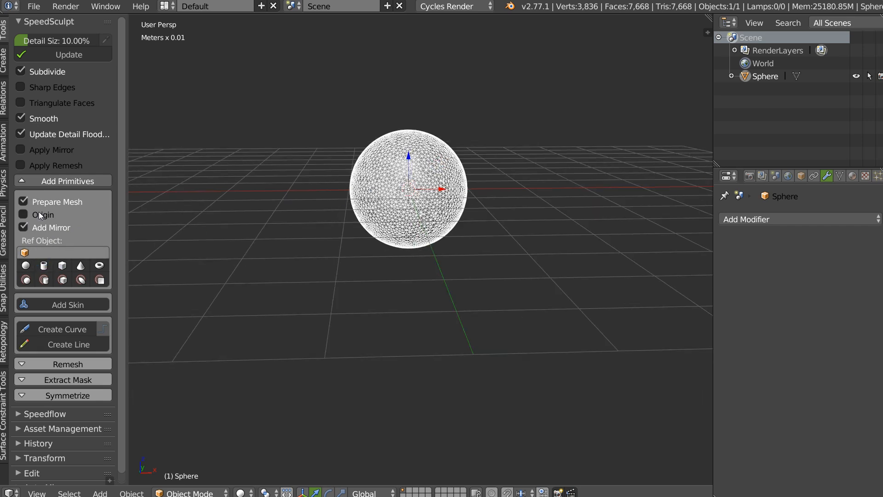
pyautogui.click(433, 163)
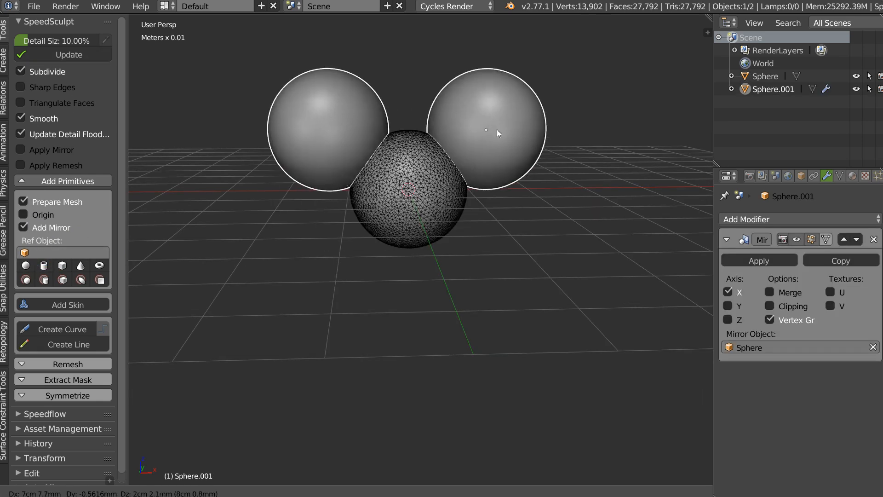
pyautogui.click(476, 152)
# Step: Scale down the mirrored ear spheres
pyautogui.scroll(3, 474, 143)
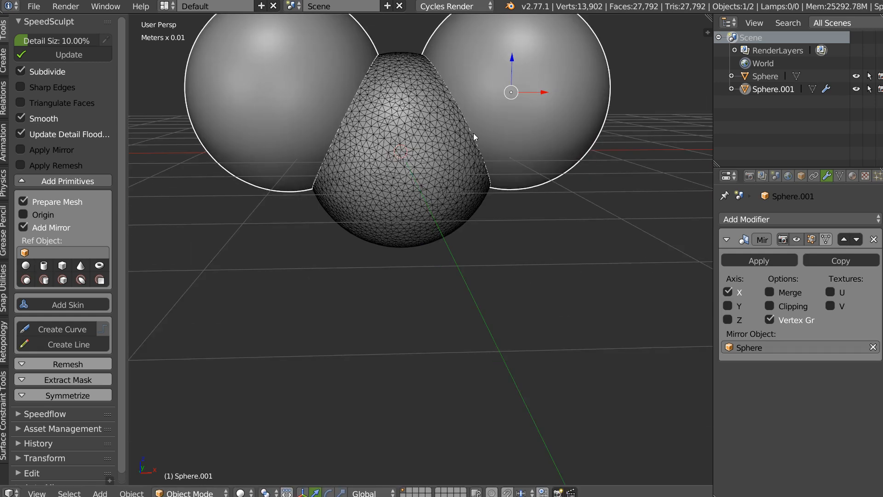
pyautogui.keyDown('shift'); pyautogui.moveTo(472, 134); pyautogui.dragTo(446, 191, button='middle'); pyautogui.keyUp('shift')
pyautogui.press('s')
pyautogui.click(526, 174)
# Step: Enable Apply Mirror, disable Subdivide, and merge the mirrored ears with the main sphere using a Boolean Union
pyautogui.moveTo(518, 148); pyautogui.dragTo(428, 228, button='middle')
pyautogui.keyDown('shift'); pyautogui.rightClick(429, 228); pyautogui.keyUp('shift')
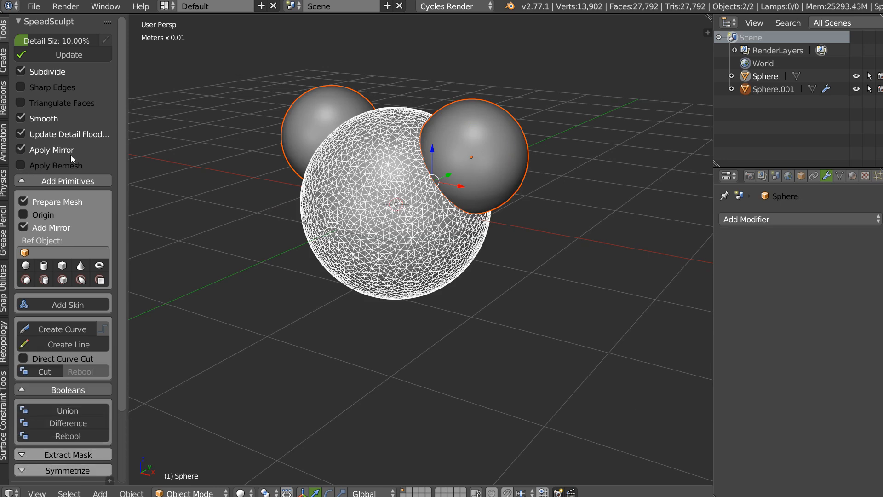
pyautogui.click(28, 68)
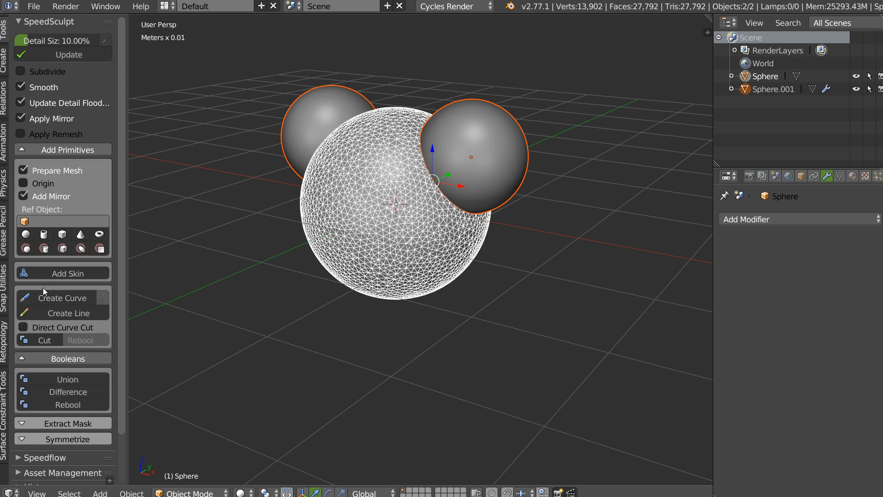
pyautogui.click(66, 380)
# Step: Hide the merged mesh's wireframe and inspect how the ears blend into the head
pyautogui.moveTo(368, 193); pyautogui.dragTo(388, 158, button='middle')
pyautogui.scroll(3, 388, 159)
pyautogui.hotkey('shift', 'z')
pyautogui.click(514, 181)
pyautogui.scroll(-1, 416, 172)
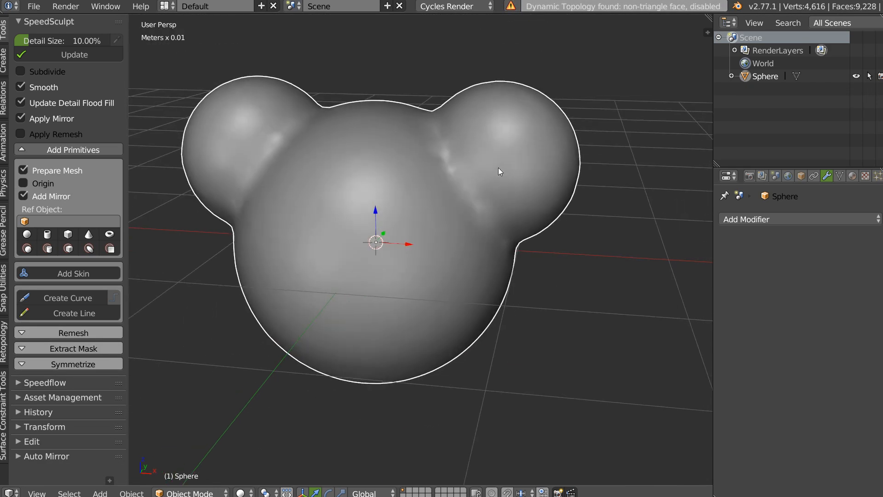
pyautogui.moveTo(416, 172); pyautogui.dragTo(418, 168, button='middle')
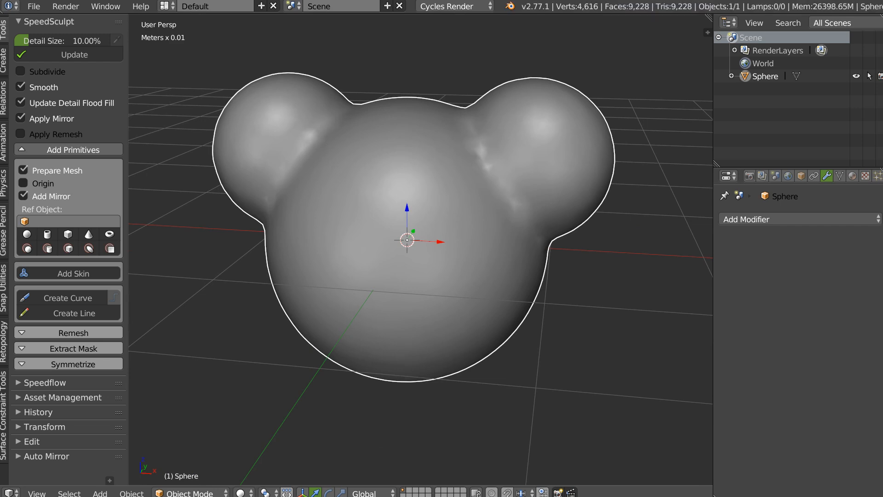
# Step: Display the wireframe on the merged head and inspect its topology
pyautogui.scroll(-2, 374, 259)
pyautogui.moveTo(386, 254); pyautogui.dragTo(383, 250, button='middle')
pyautogui.hotkey('shift', 'z')
pyautogui.click(476, 252)
pyautogui.scroll(1, 422, 121)
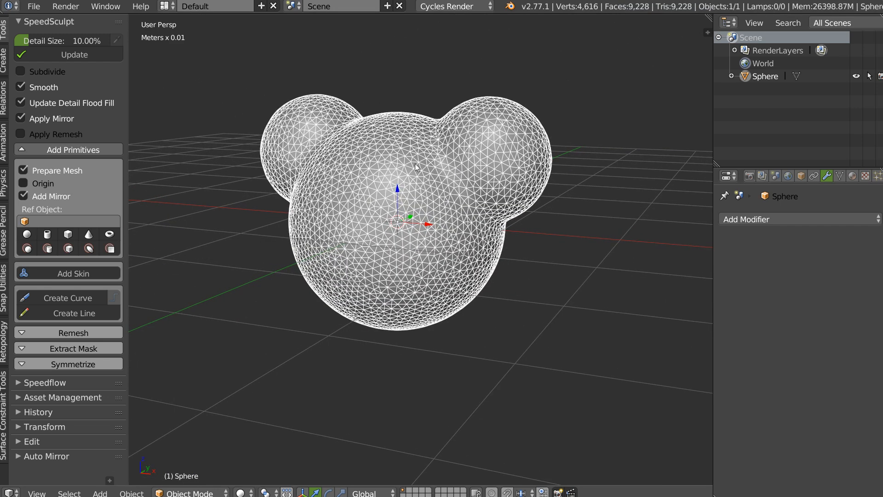
pyautogui.moveTo(439, 167); pyautogui.dragTo(186, 132, button='middle')
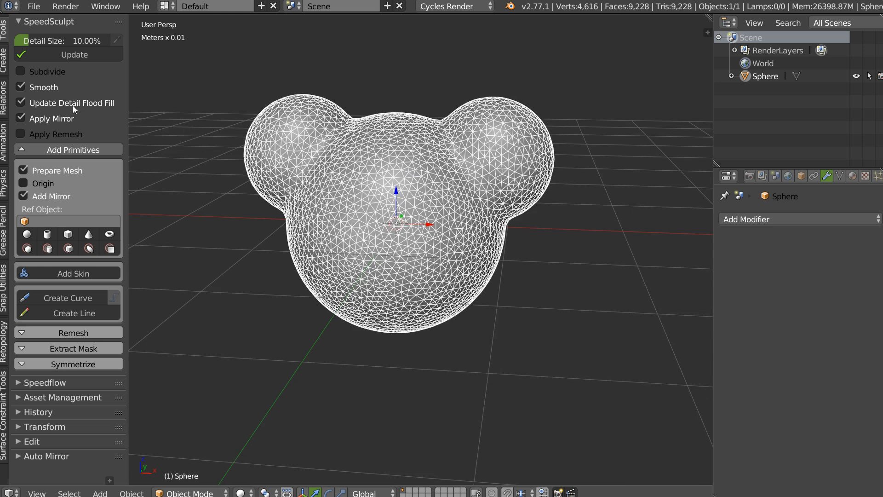
# Step: Disable Apply Mirror and update the merged head's mesh several times at 10% detail size
pyautogui.moveTo(483, 122); pyautogui.dragTo(305, 132, button='middle')
pyautogui.click(25, 118)
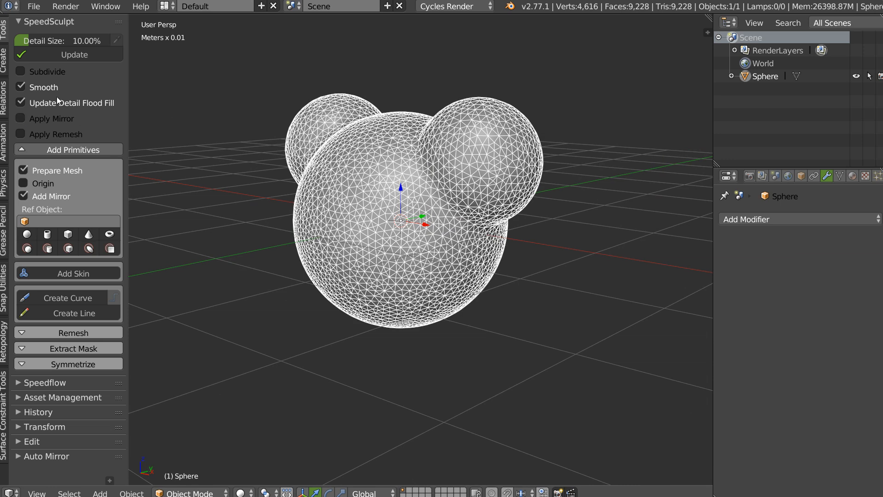
pyautogui.scroll(3, 414, 148)
pyautogui.keyDown('shift'); pyautogui.moveTo(413, 147); pyautogui.dragTo(449, 213, button='middle'); pyautogui.keyUp('shift')
pyautogui.moveTo(493, 71); pyautogui.dragTo(501, 65, button='middle')
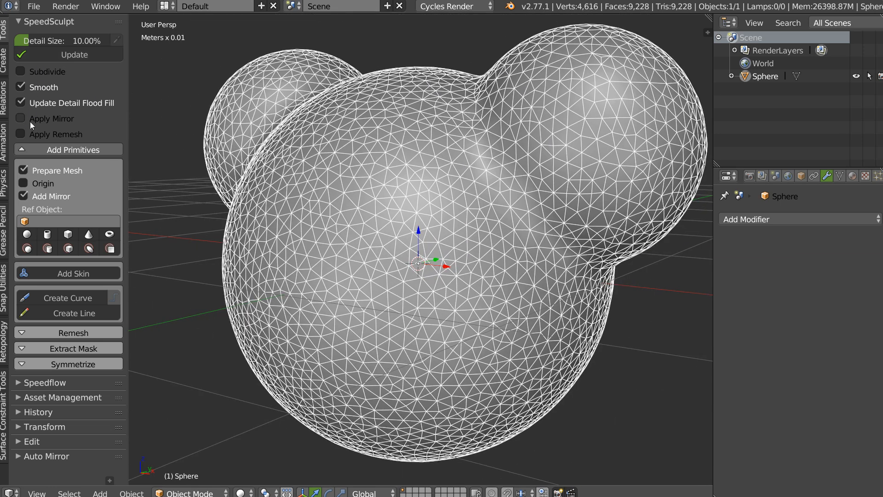
pyautogui.click(87, 55)
pyautogui.click(88, 52)
pyautogui.click(88, 53)
pyautogui.click(86, 55)
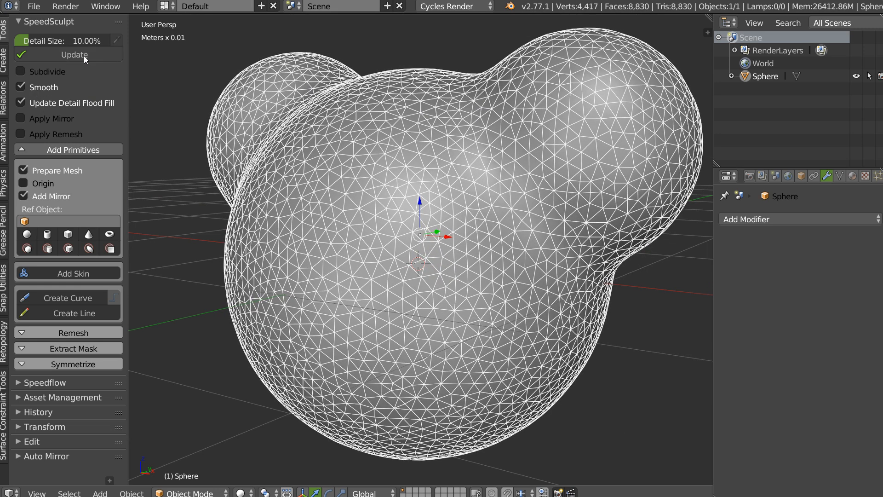
pyautogui.click(84, 56)
# Step: Hide the head's wireframe and update the mesh further to smooth the joins between ears and head
pyautogui.moveTo(421, 174); pyautogui.dragTo(447, 177, button='middle')
pyautogui.hotkey('shift', 'z')
pyautogui.click(541, 178)
pyautogui.scroll(-4, 545, 167)
pyautogui.click(85, 55)
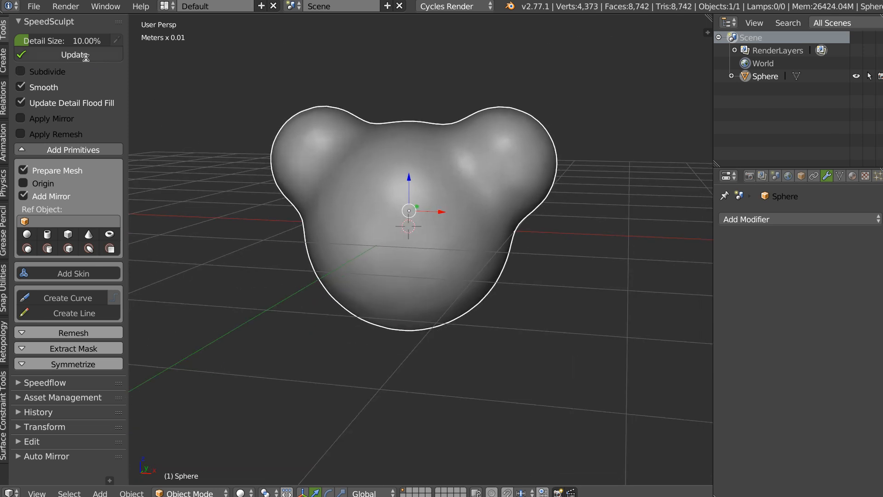
pyautogui.click(86, 57)
pyautogui.moveTo(282, 144); pyautogui.dragTo(359, 204, button='middle')
pyautogui.scroll(2, 422, 203)
pyautogui.keyDown('shift'); pyautogui.moveTo(360, 204); pyautogui.dragTo(389, 224, button='middle'); pyautogui.keyUp('shift')
pyautogui.keyDown('shift'); pyautogui.moveTo(448, 282); pyautogui.dragTo(441, 247, button='middle'); pyautogui.keyUp('shift')
# Step: Cut off the bottom of the head from the front view with a rectangular Difference cut
pyautogui.press('KP_1')
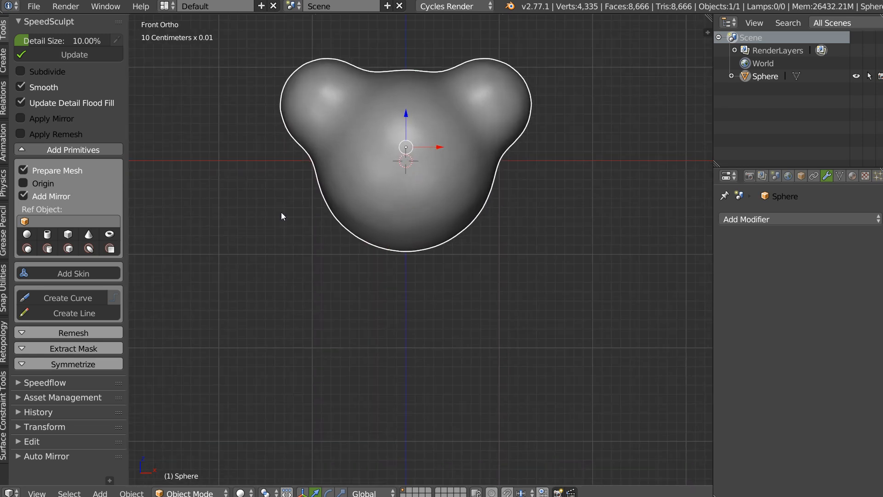
pyautogui.hotkey('ctrl', 'shift', 'x')
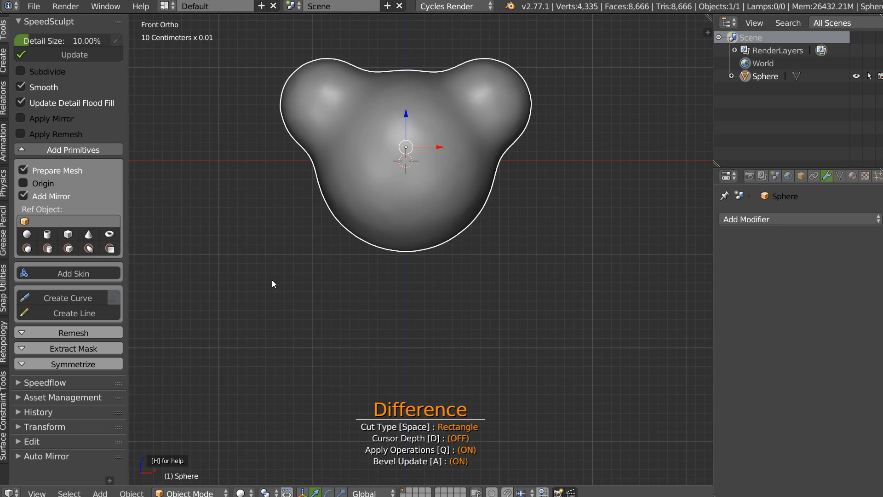
pyautogui.moveTo(261, 299); pyautogui.dragTo(564, 197)
pyautogui.moveTo(448, 241); pyautogui.dragTo(380, 213, button='middle')
pyautogui.rightClick(457, 228)
# Step: Display the cut head's wireframe and update its mesh detail
pyautogui.scroll(2, 393, 194)
pyautogui.press('z')
pyautogui.moveTo(352, 167); pyautogui.dragTo(338, 153, button='middle')
pyautogui.scroll(1, 344, 154)
pyautogui.click(75, 55)
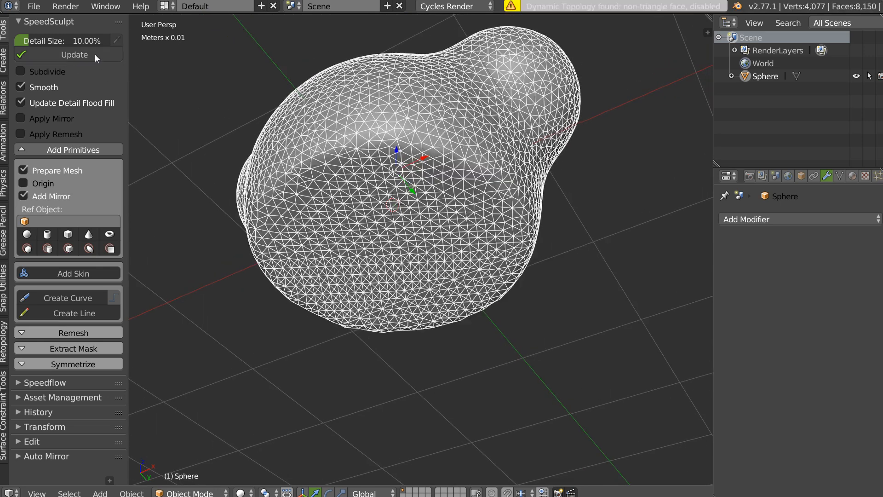
# Step: Inspect the cut head and its flat base with the wireframe hidden and shown
pyautogui.press('z')
pyautogui.moveTo(375, 180)
pyautogui.mouseDown(button='middle')
pyautogui.moveTo(399, 192)
pyautogui.moveTo(334, 189)
pyautogui.mouseUp(button='middle')
pyautogui.moveTo(405, 138)
pyautogui.mouseDown(button='middle')
pyautogui.moveTo(409, 150)
pyautogui.moveTo(347, 148)
pyautogui.moveTo(379, 191)
pyautogui.moveTo(360, 186)
pyautogui.mouseUp(button='middle')
pyautogui.hotkey('shift', 'z')
pyautogui.click(479, 152)
pyautogui.hotkey('shift', 'z')
pyautogui.click(439, 168)
pyautogui.scroll(-1, 395, 194)
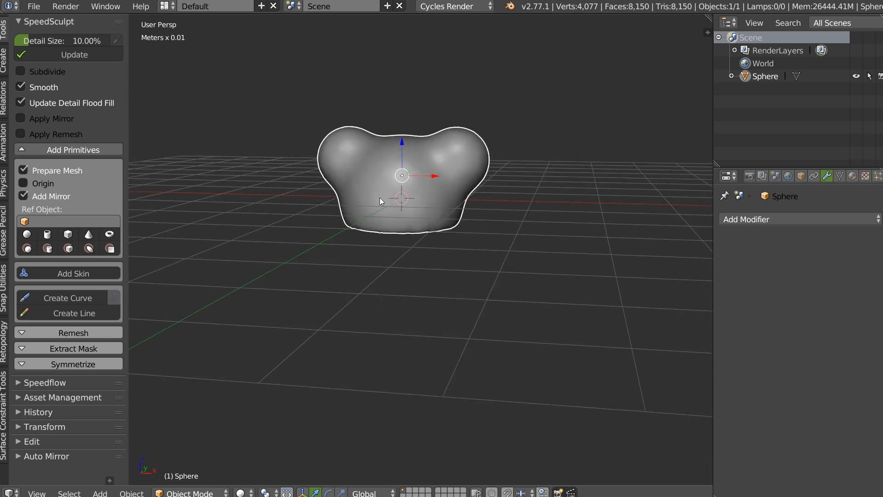
# Step: Replace the cut head with a new sphere and set the detail size to 5%
pyautogui.press('x')
pyautogui.rightClick(407, 216)
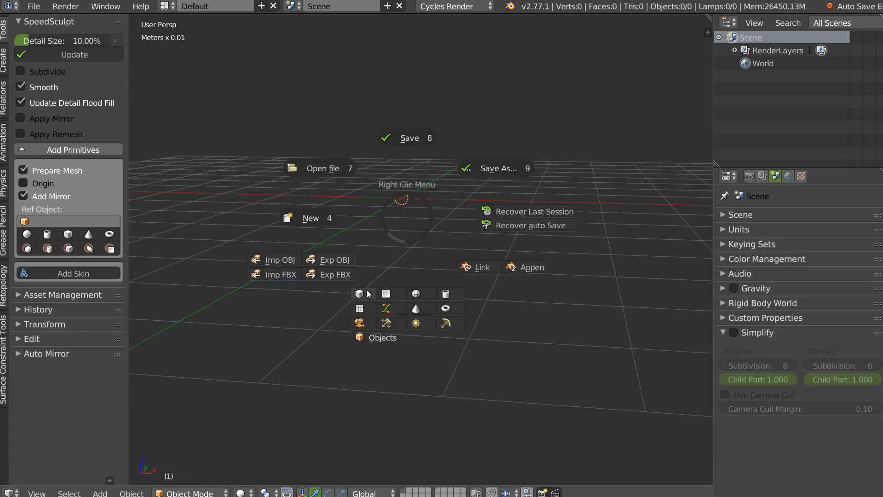
pyautogui.click(421, 296)
pyautogui.click(76, 40)
pyautogui.write('5')
pyautogui.press('Return')
# Step: Try updating the new sphere with Subdivide disabled, and undo the update
pyautogui.click(20, 71)
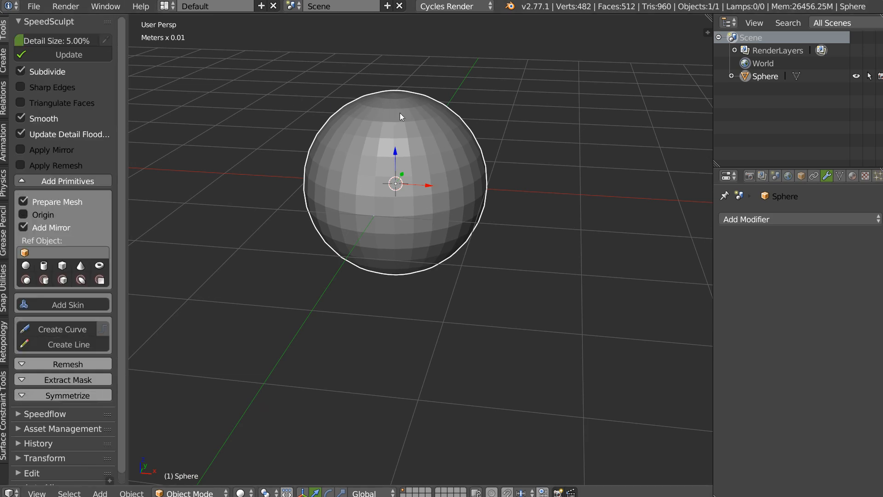
pyautogui.click(42, 71)
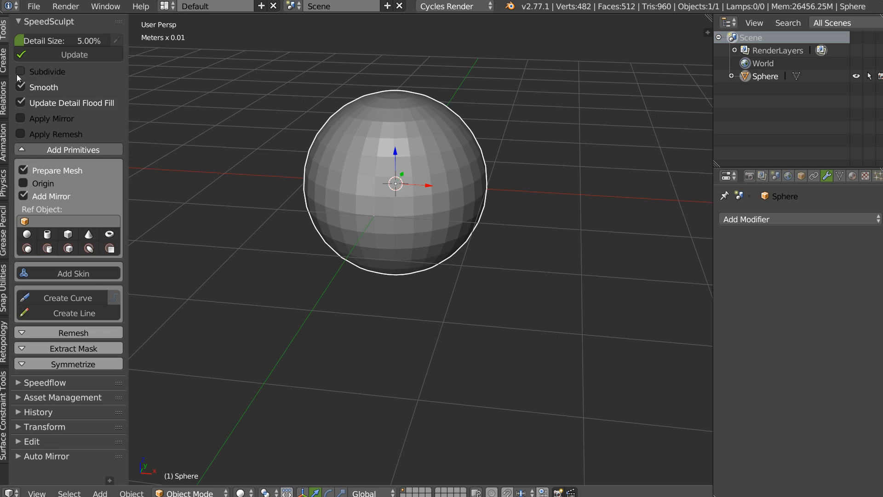
pyautogui.click(74, 54)
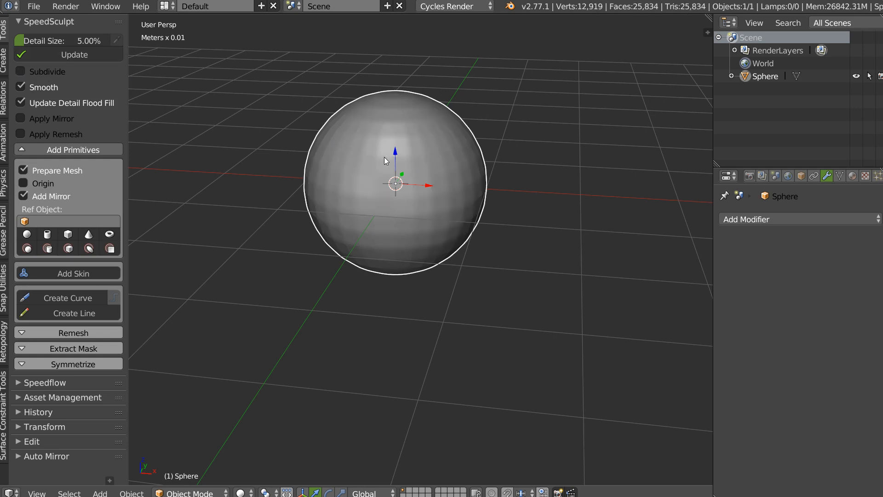
pyautogui.hotkey('ctrl', 'z')
# Step: Update the sphere with Subdivide enabled, and turn off Add Mirror for new primitives
pyautogui.click(26, 71)
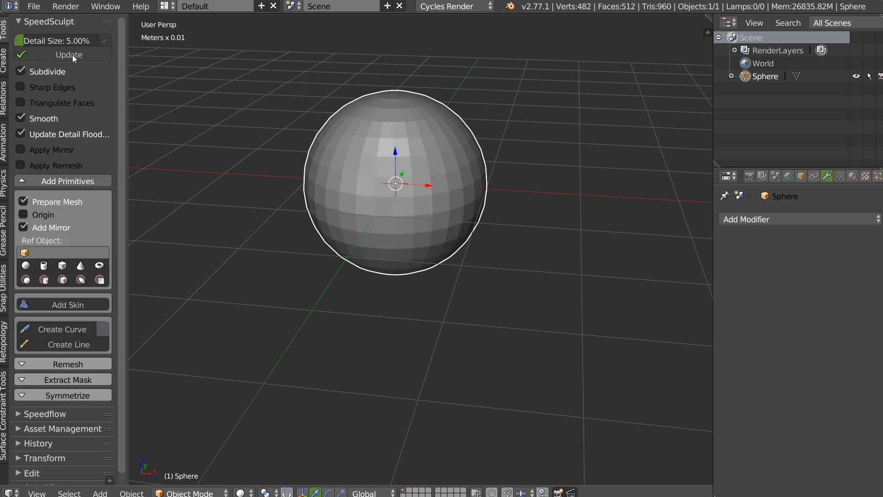
pyautogui.moveTo(384, 155); pyautogui.dragTo(379, 127, button='middle')
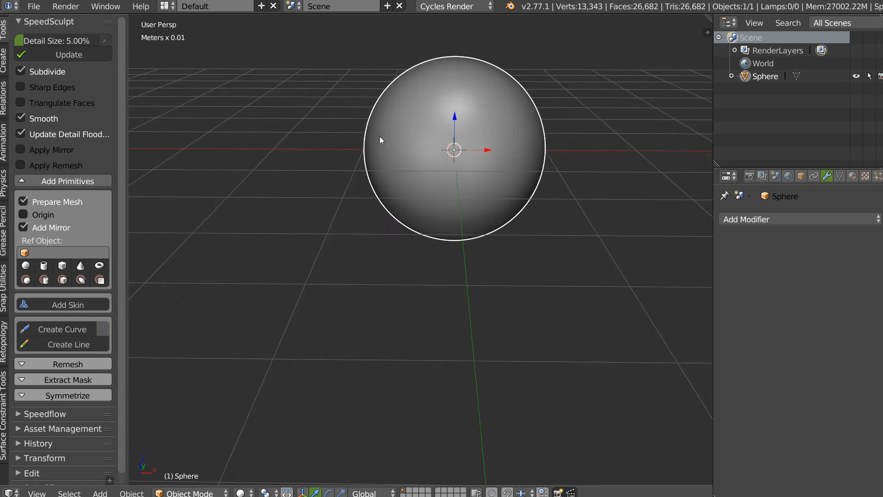
pyautogui.click(22, 228)
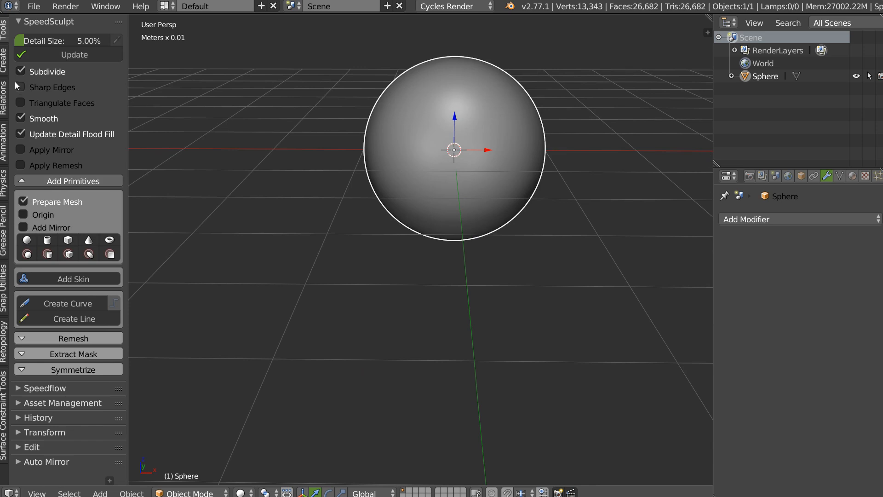
# Step: Add a prepared cylinder beside the sphere, and delete it
pyautogui.click(47, 239)
pyautogui.click(263, 182)
pyautogui.moveTo(301, 161); pyautogui.dragTo(280, 172, button='middle')
pyautogui.press('x')
pyautogui.click(280, 171)
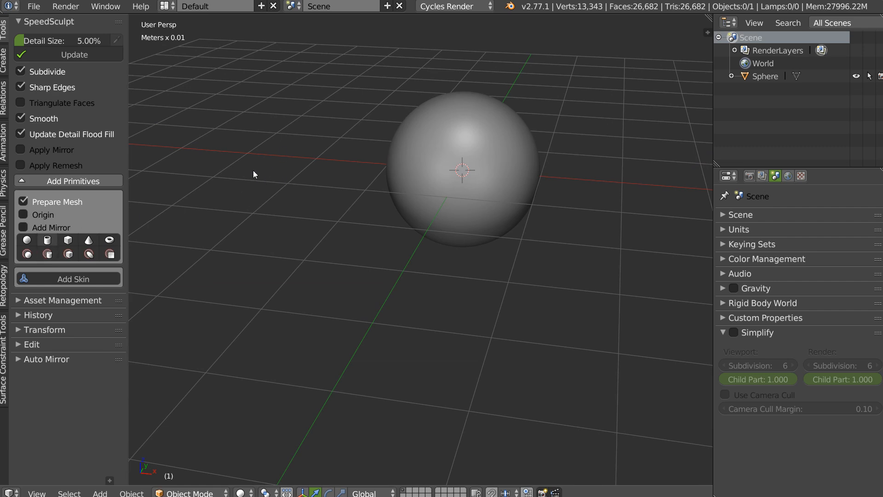
# Step: Enable Sharp Edges and place a prepared cylinder on the ground next to the sphere
pyautogui.click(290, 171)
pyautogui.scroll(1, 312, 137)
pyautogui.keyDown('shift'); pyautogui.moveTo(312, 137); pyautogui.dragTo(284, 200, button='middle'); pyautogui.keyUp('shift')
pyautogui.moveTo(371, 187); pyautogui.dragTo(363, 137, button='middle')
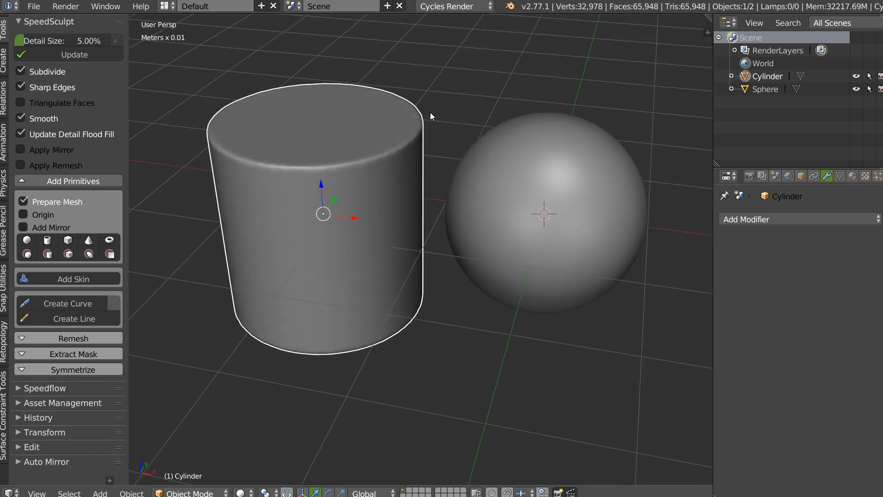
# Step: Add a prepared cube next to the cylinder and check its mesh in Edit Mode
pyautogui.scroll(-4, 350, 127)
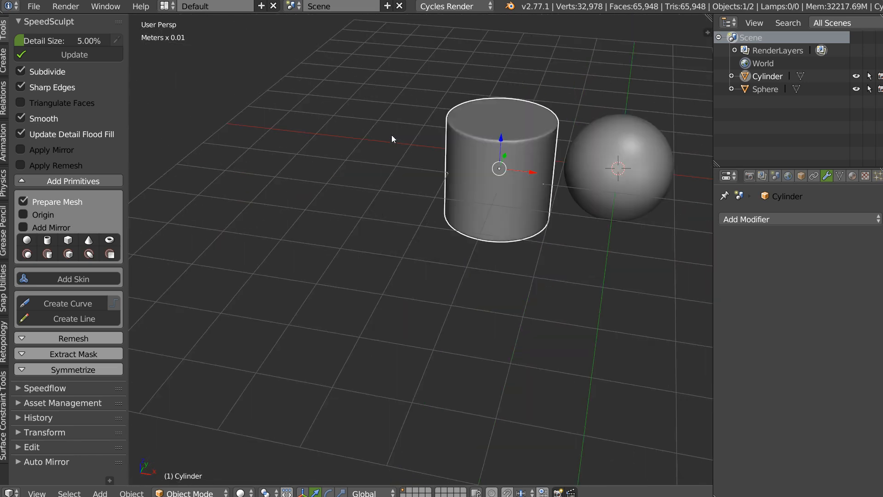
pyautogui.click(68, 239)
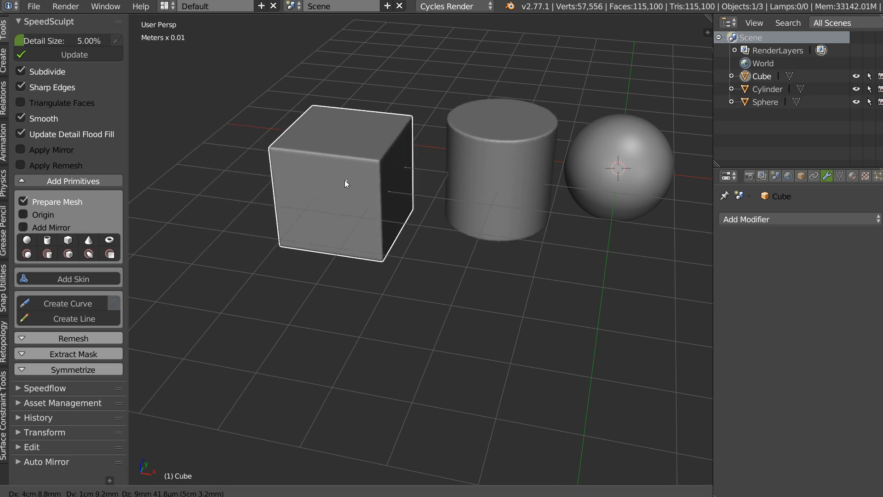
pyautogui.click(344, 180)
pyautogui.scroll(3, 276, 180)
pyautogui.keyDown('shift'); pyautogui.moveTo(370, 148); pyautogui.dragTo(332, 202, button='middle'); pyautogui.keyUp('shift')
pyautogui.press('Tab')
pyautogui.press('Tab')
pyautogui.scroll(-3, 430, 186)
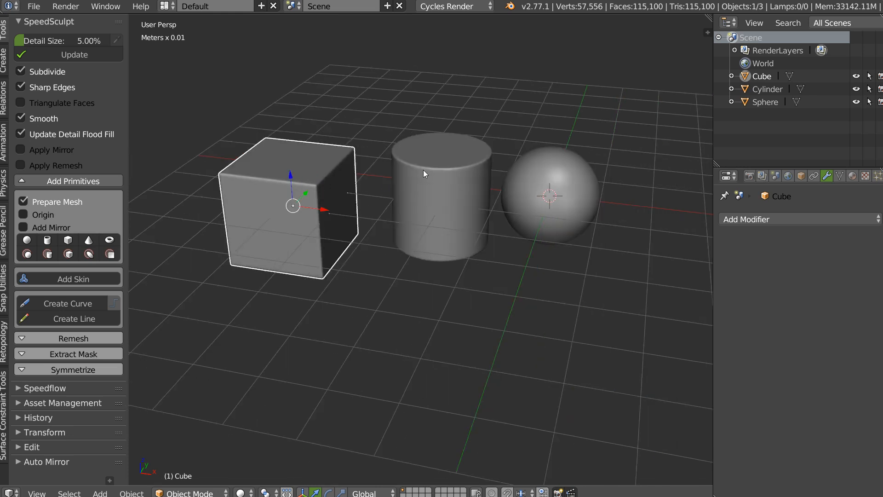
# Step: Clear the cylinder's location to align it with the sphere, and place it scaled down beneath the sphere
pyautogui.keyDown('shift'); pyautogui.moveTo(424, 170); pyautogui.dragTo(378, 153, button='middle'); pyautogui.keyUp('shift')
pyautogui.rightClick(367, 172)
pyautogui.moveTo(354, 191); pyautogui.dragTo(457, 198)
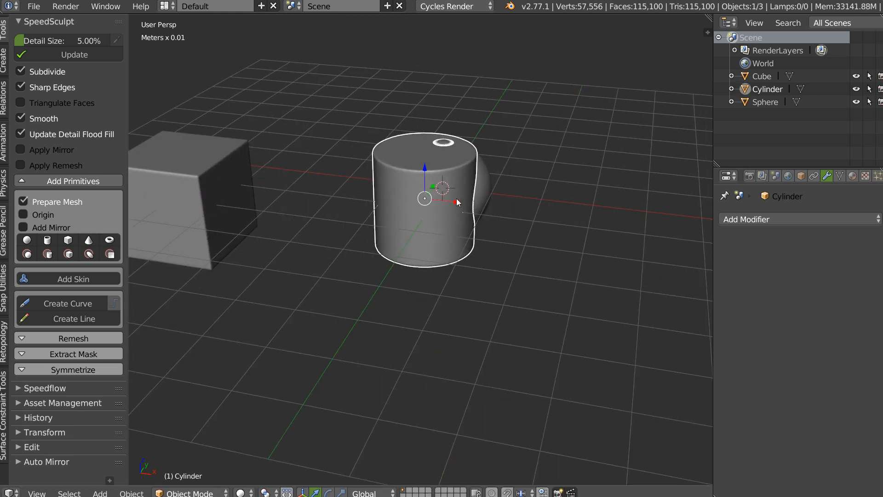
pyautogui.hotkey('alt', 'g')
pyautogui.moveTo(443, 155); pyautogui.dragTo(479, 210)
pyautogui.moveTo(479, 210); pyautogui.dragTo(409, 159, button='middle')
pyautogui.scroll(3, 435, 153)
# Step: Disable Subdivide and merge the cylinder with the sphere using a Boolean Union
pyautogui.keyDown('shift'); pyautogui.rightClick(469, 153); pyautogui.keyUp('shift')
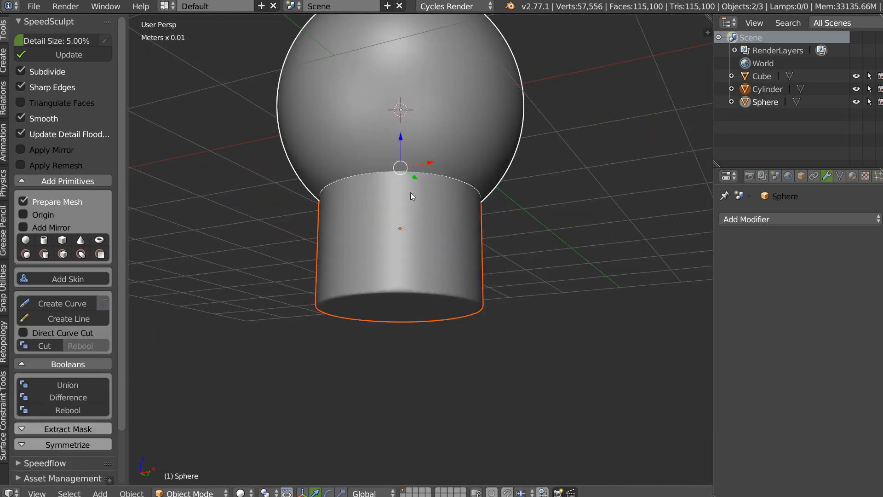
pyautogui.click(20, 71)
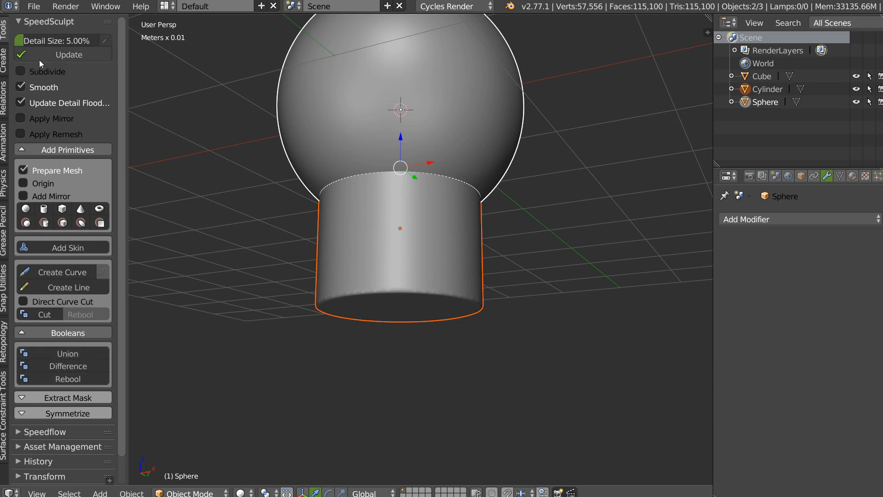
pyautogui.click(62, 150)
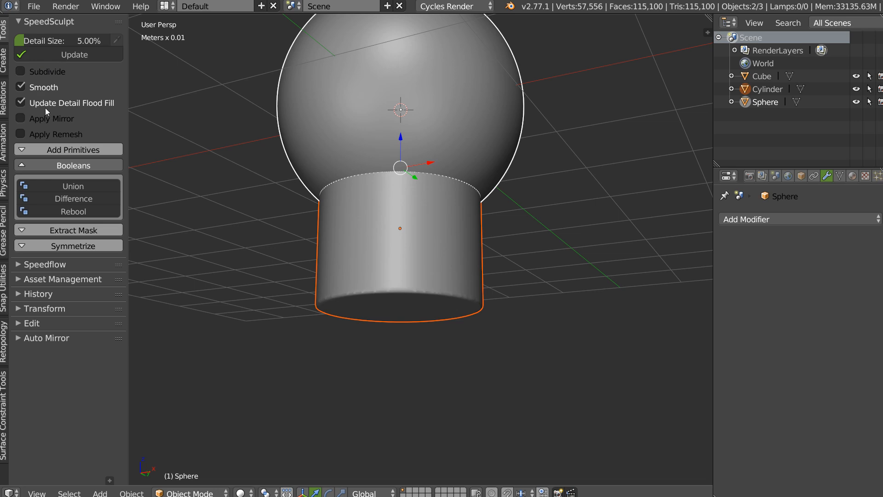
pyautogui.moveTo(235, 162); pyautogui.dragTo(102, 198, button='middle')
pyautogui.click(78, 185)
pyautogui.moveTo(399, 176); pyautogui.dragTo(344, 213, button='middle')
# Step: Clear the cube's location, raise it over the upper part of the merged mesh and enlarge it
pyautogui.scroll(-3, 404, 184)
pyautogui.rightClick(302, 171)
pyautogui.hotkey('alt', 'g')
pyautogui.moveTo(407, 169); pyautogui.dragTo(398, 105)
pyautogui.moveTo(397, 106); pyautogui.dragTo(448, 147, button='middle')
pyautogui.press('s')
pyautogui.click(474, 169)
pyautogui.moveTo(406, 126); pyautogui.dragTo(435, 156, button='middle')
pyautogui.scroll(3, 431, 152)
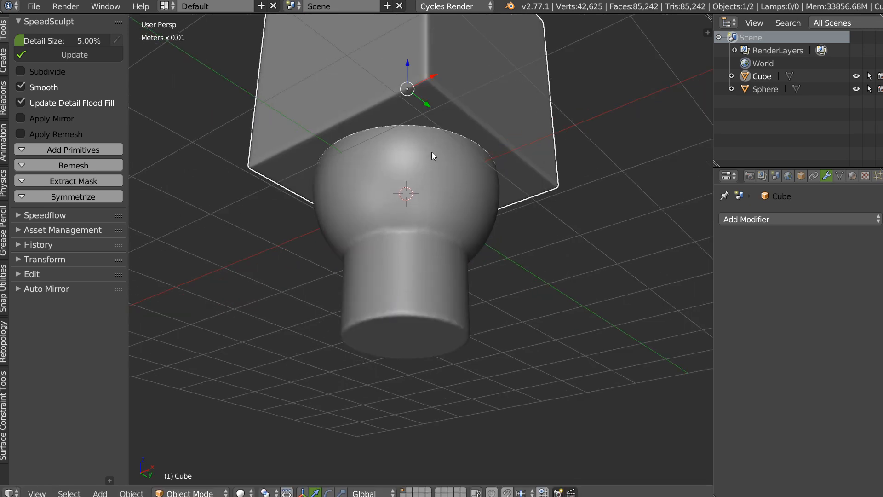
# Step: Subtract the cube from the merged mesh with a Boolean Difference
pyautogui.keyDown('shift'); pyautogui.rightClick(416, 195); pyautogui.keyUp('shift')
pyautogui.click(93, 197)
pyautogui.moveTo(384, 127); pyautogui.dragTo(437, 199, button='middle')
# Step: Add a scaled-down sphere in the mesh's flat top and update it with Subdivide enabled
pyautogui.press('w')
pyautogui.click(449, 279)
pyautogui.press('s')
pyautogui.click(480, 194)
pyautogui.moveTo(480, 194); pyautogui.dragTo(446, 181, button='middle')
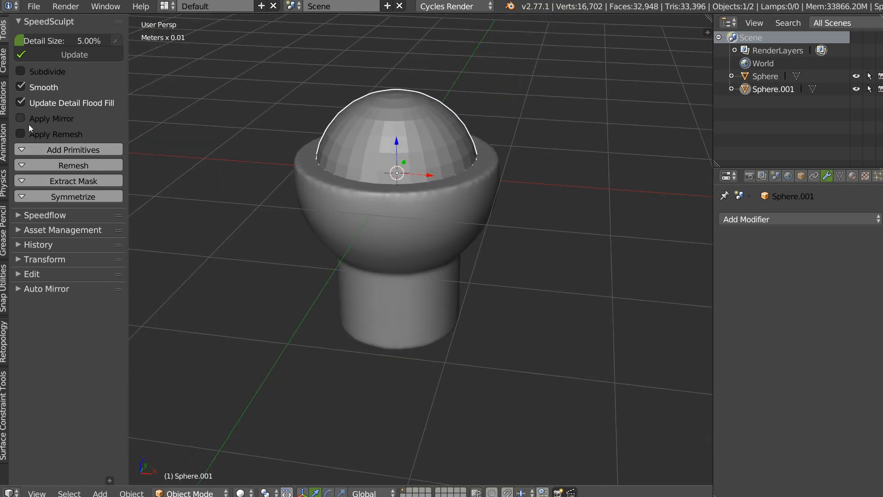
pyautogui.click(21, 71)
pyautogui.click(74, 55)
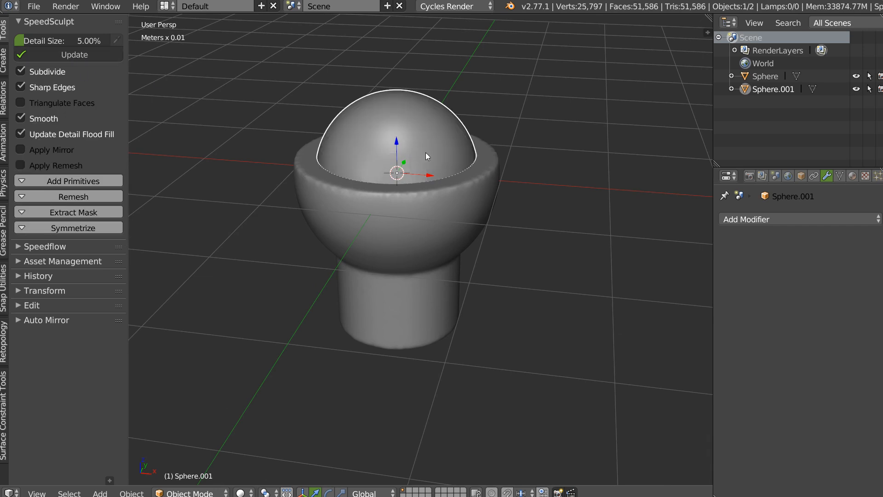
# Step: Disable Subdivide and subtract the small sphere from the main mesh with a Boolean Difference
pyautogui.click(20, 72)
pyautogui.keyDown('shift'); pyautogui.click(358, 227); pyautogui.keyUp('shift')
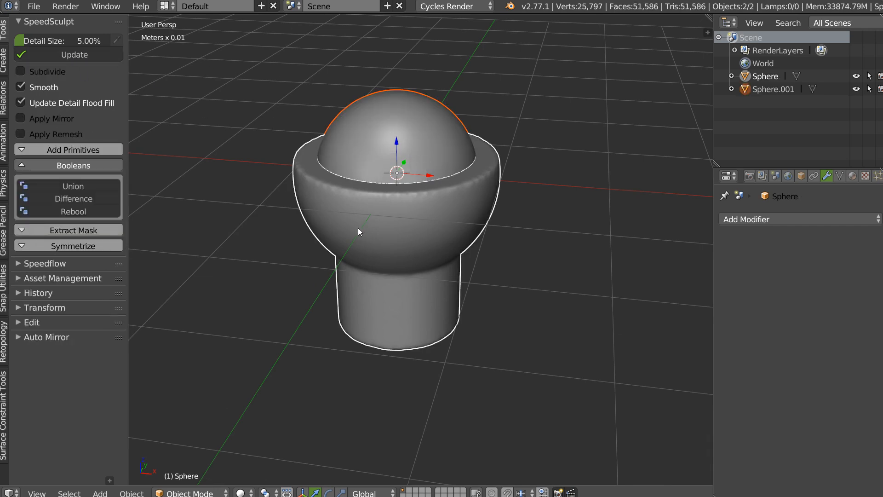
pyautogui.click(72, 199)
pyautogui.moveTo(395, 183); pyautogui.dragTo(378, 175, button='middle')
# Step: Update the hollowed mesh's detail with its wireframe displayed, and return to solid shading
pyautogui.press('z')
pyautogui.moveTo(442, 170); pyautogui.dragTo(407, 105, button='middle')
pyautogui.scroll(3, 359, 163)
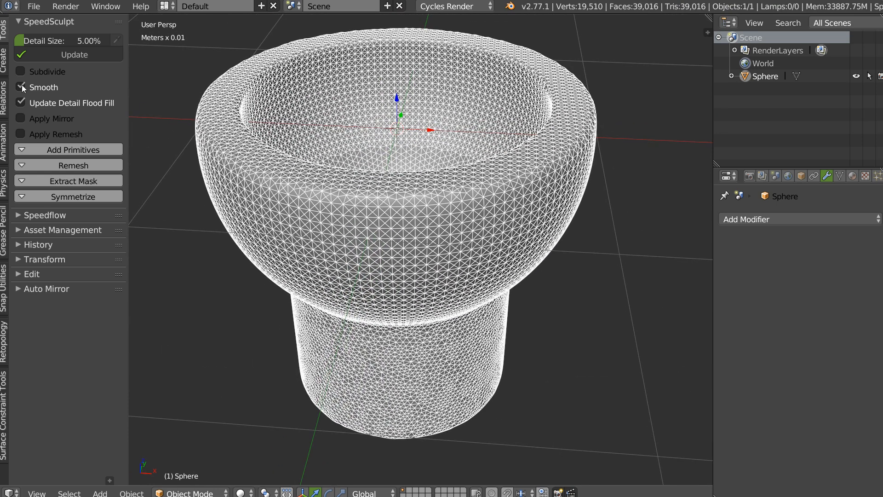
pyautogui.click(73, 55)
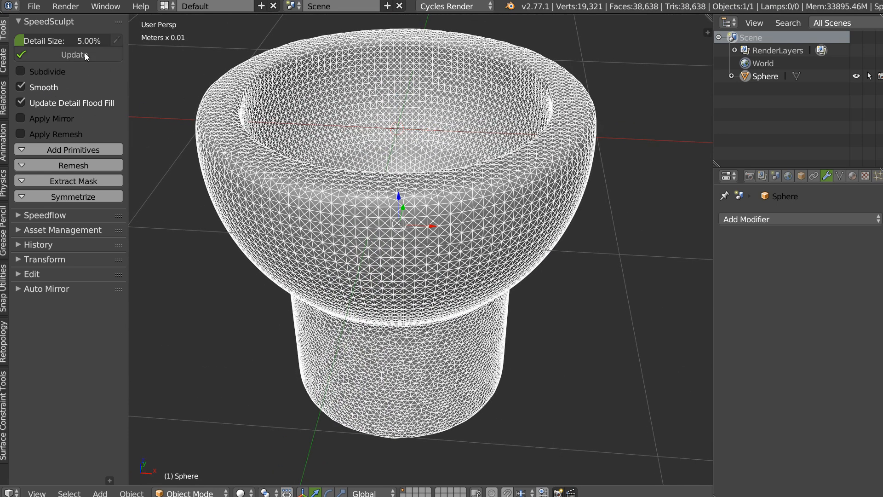
pyautogui.press('z')
pyautogui.click(448, 162)
pyautogui.scroll(-6, 407, 172)
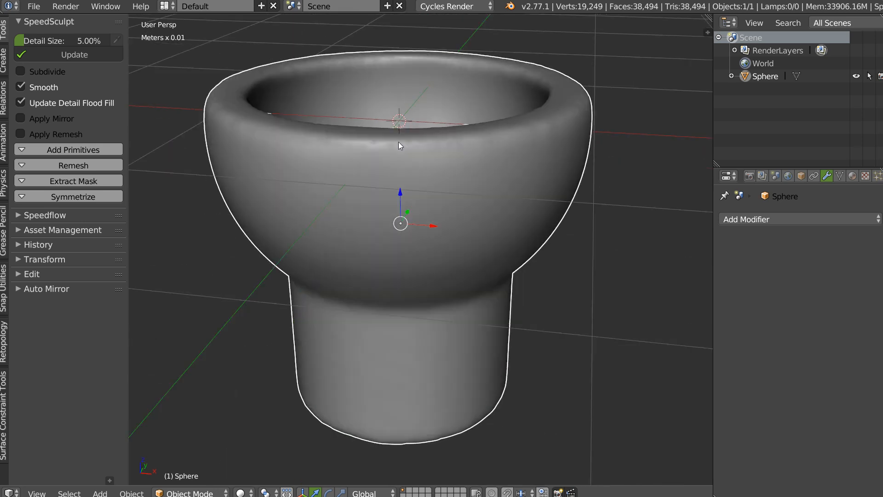
# Step: Show the primitive options and enable Add Mirror for newly added primitives
pyautogui.click(84, 150)
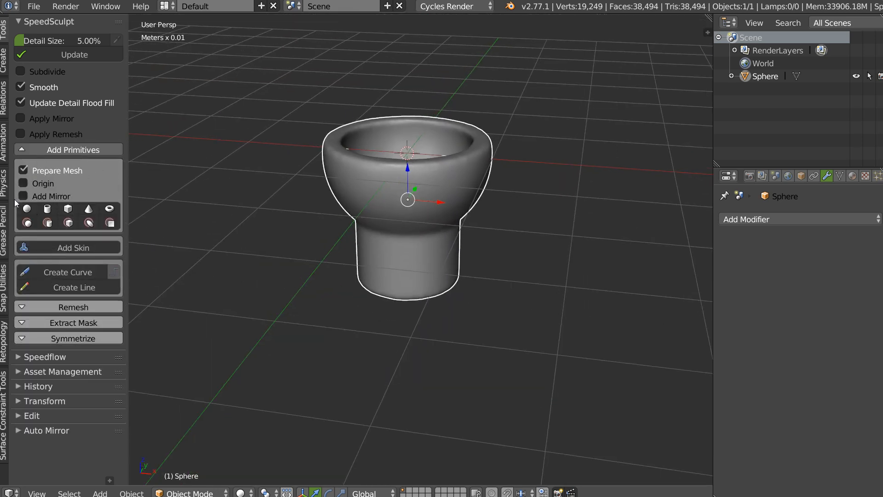
pyautogui.moveTo(197, 146); pyautogui.dragTo(369, 169, button='middle')
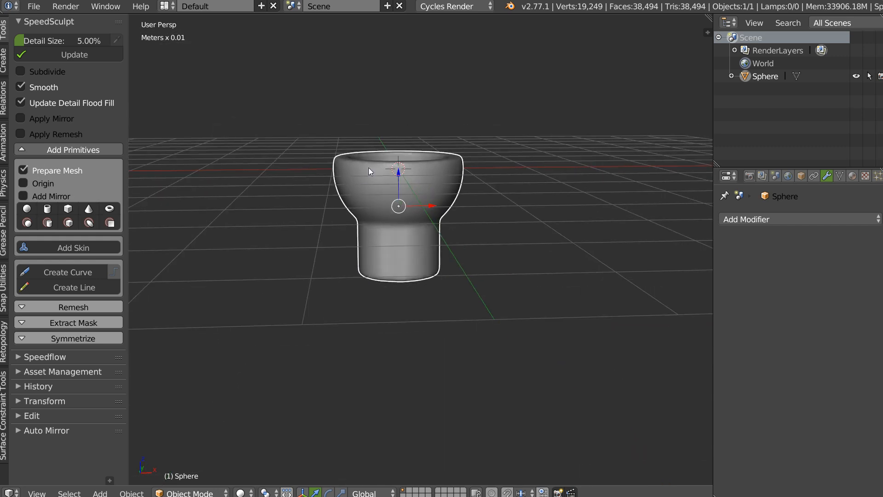
pyautogui.click(21, 197)
pyautogui.click(23, 220)
pyautogui.click(35, 232)
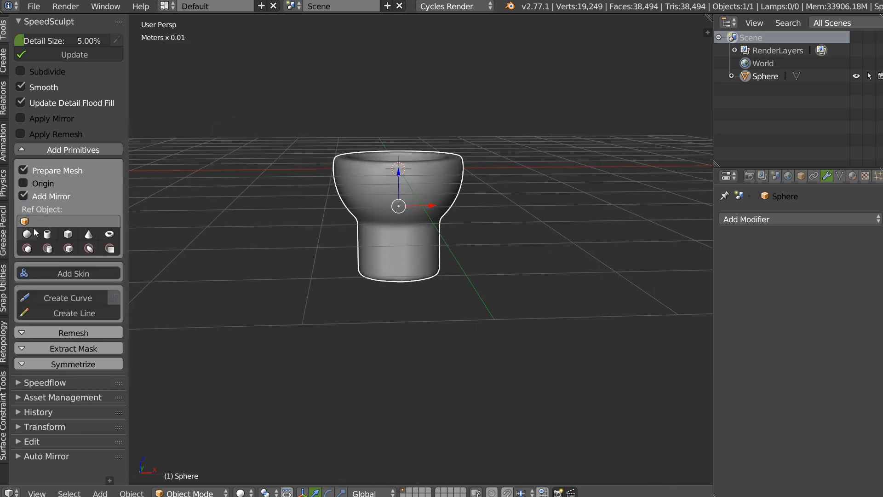
# Step: Add a plain UV sphere and move it along the X axis well clear of the vessel
pyautogui.rightClick(426, 236)
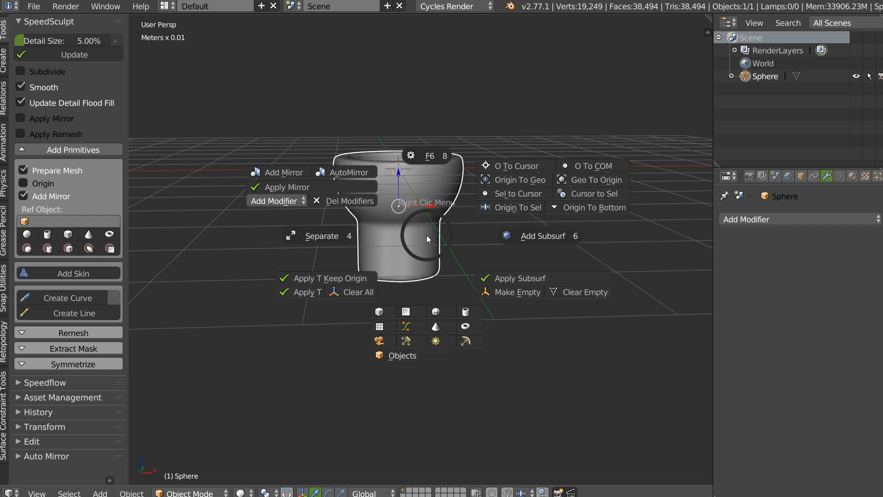
pyautogui.click(440, 312)
pyautogui.moveTo(414, 169); pyautogui.dragTo(212, 176)
pyautogui.keyDown('shift'); pyautogui.moveTo(256, 188); pyautogui.dragTo(467, 185, button='middle'); pyautogui.keyUp('shift')
pyautogui.moveTo(465, 178); pyautogui.dragTo(352, 177)
pyautogui.moveTo(354, 178); pyautogui.dragTo(345, 188, button='middle')
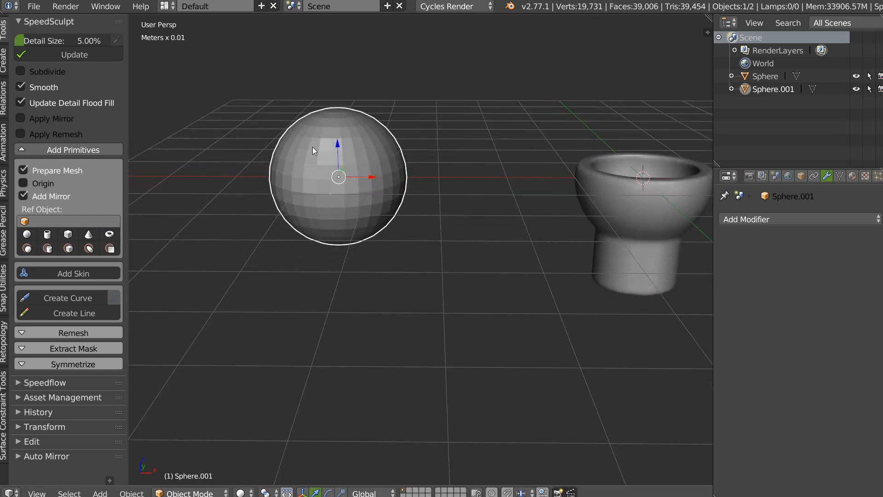
# Step: Set Sphere.001 as the mirror reference object and enable Subdivide
pyautogui.click(27, 221)
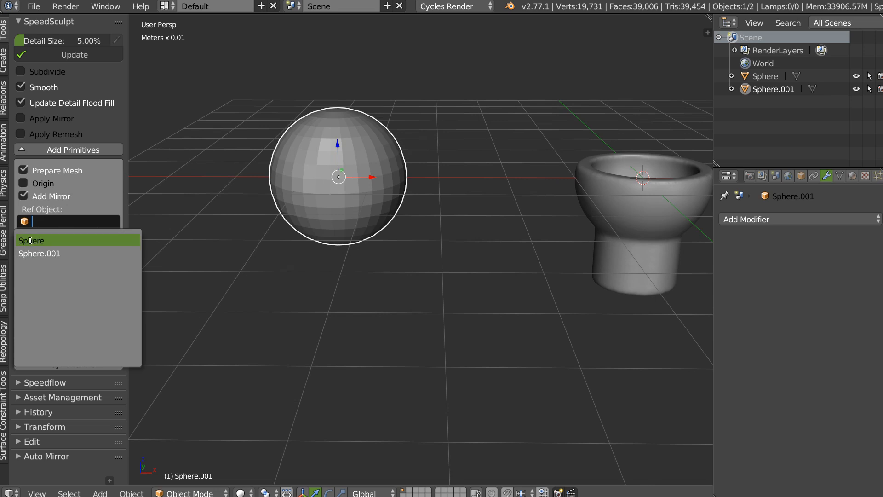
pyautogui.click(29, 253)
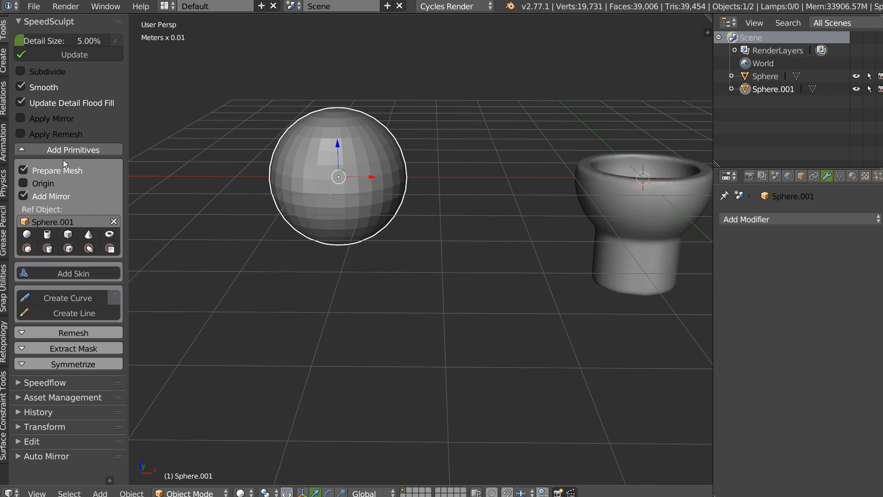
pyautogui.click(33, 72)
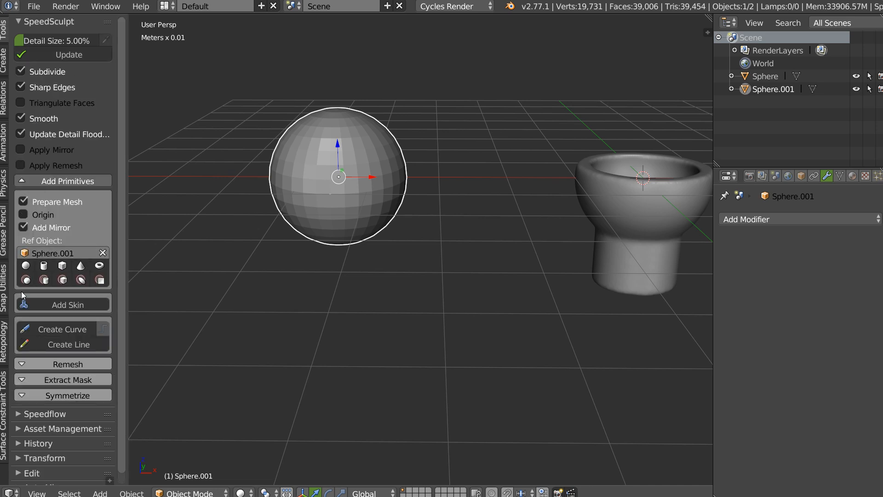
# Step: Add mirrored spheres above both sides of the faceted sphere and update the faceted sphere's mesh
pyautogui.click(26, 266)
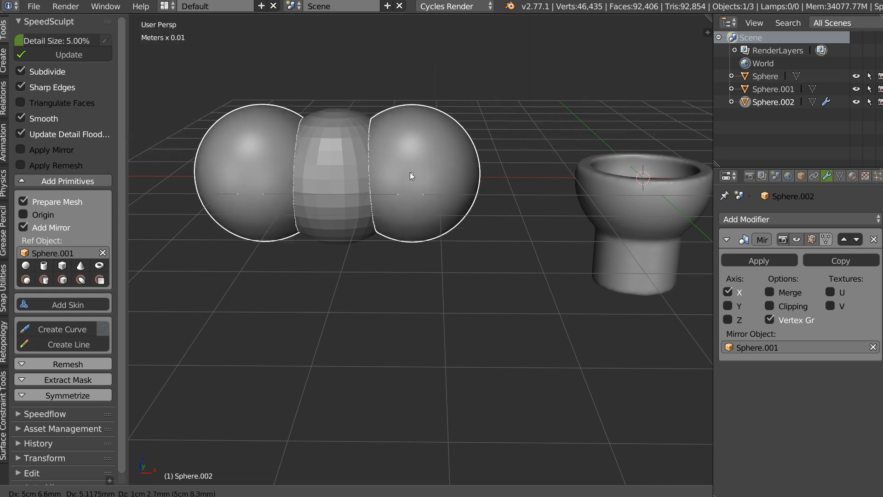
pyautogui.click(409, 129)
pyautogui.moveTo(387, 161); pyautogui.dragTo(402, 150, button='middle')
pyautogui.rightClick(358, 195)
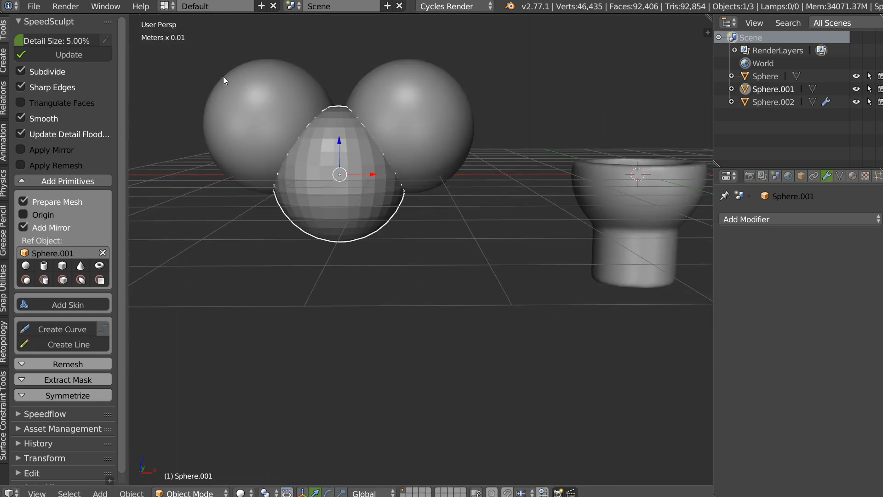
pyautogui.click(85, 53)
# Step: Disable Subdivide, try a Boolean Union of the middle sphere with the mirrored pair, and undo it
pyautogui.keyDown('shift'); pyautogui.rightClick(411, 129); pyautogui.keyUp('shift')
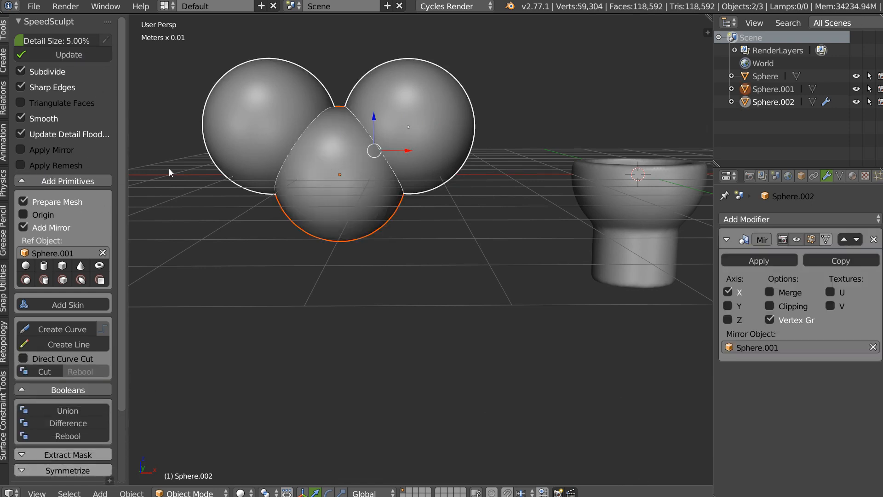
pyautogui.moveTo(361, 112); pyautogui.dragTo(374, 137, button='middle')
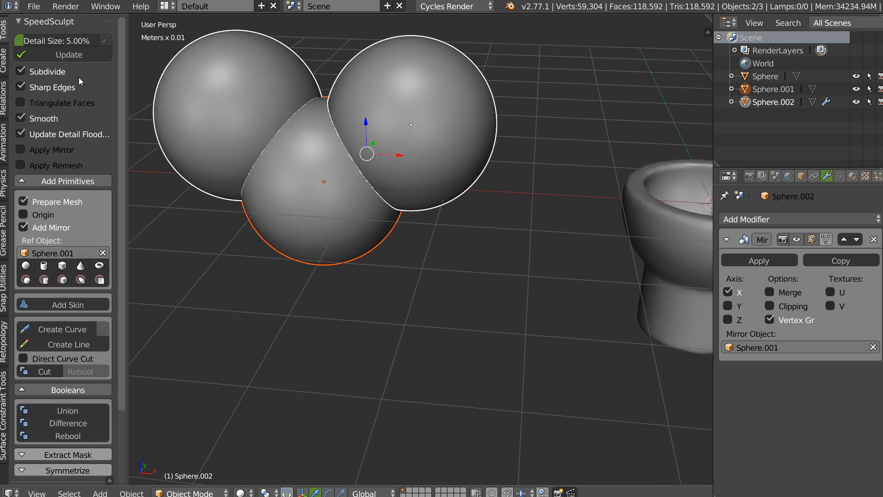
pyautogui.click(32, 72)
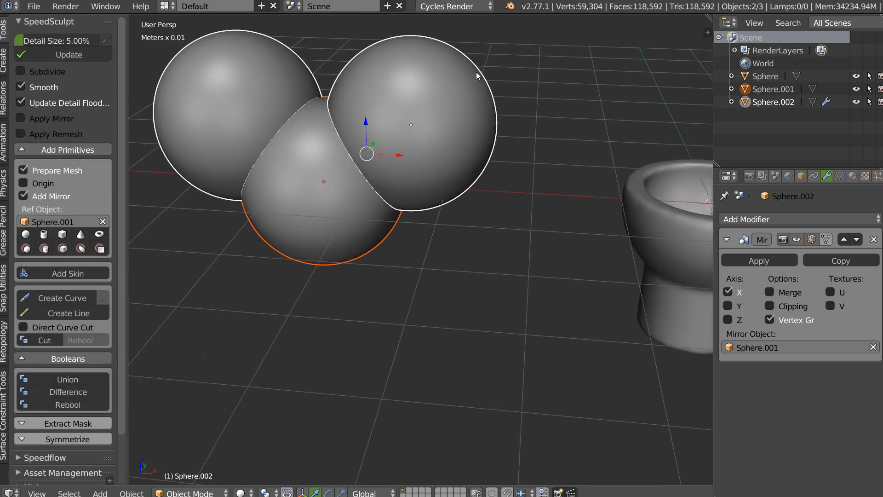
pyautogui.click(61, 379)
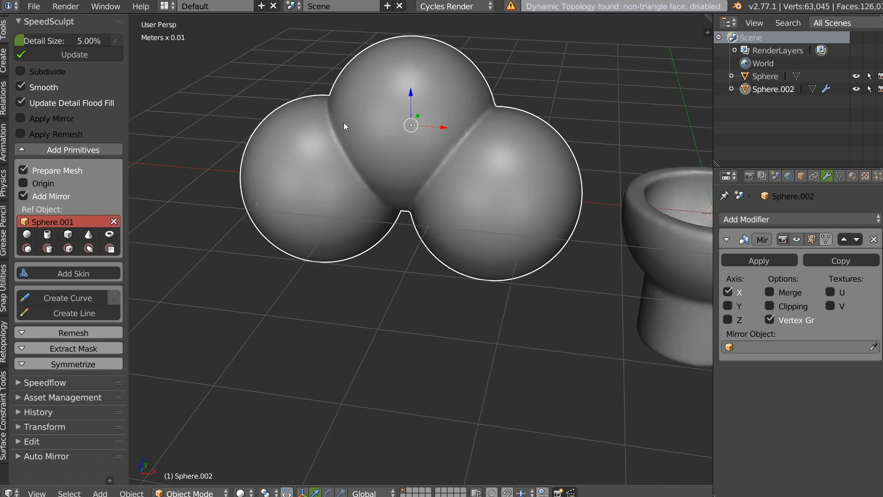
pyautogui.hotkey('ctrl', 'z')
# Step: Enable Apply Mirror, try the Boolean Union of the three spheres again, and undo it
pyautogui.click(21, 119)
pyautogui.click(56, 383)
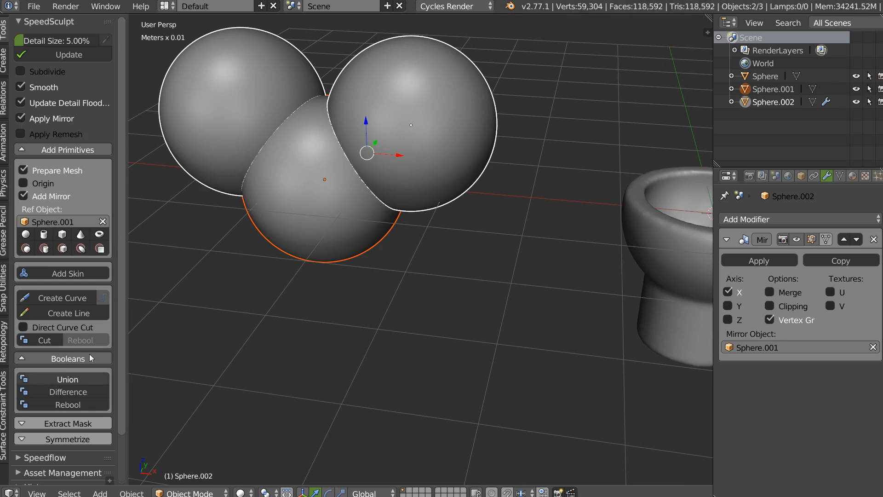
pyautogui.moveTo(324, 112); pyautogui.dragTo(344, 119, button='middle')
pyautogui.hotkey('ctrl', 'z')
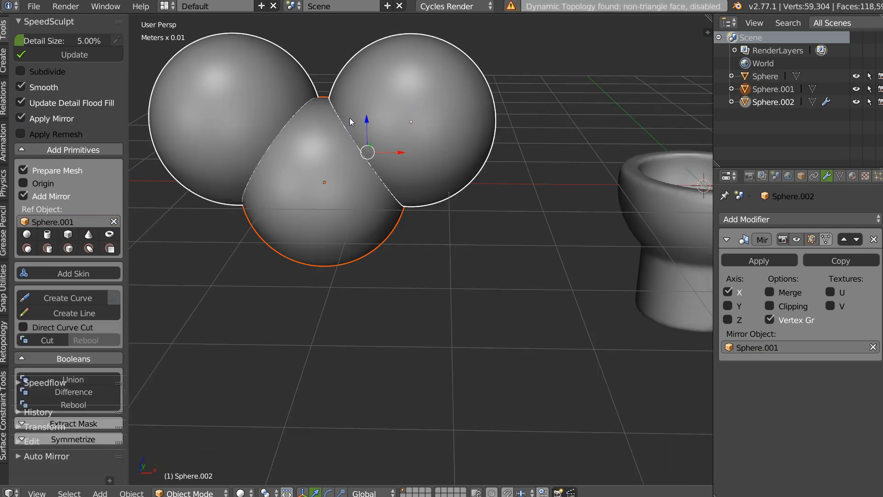
# Step: Apply the Mirror modifier on the sphere pair and merge it into the middle sphere with a Boolean Union
pyautogui.rightClick(457, 159)
pyautogui.click(746, 261)
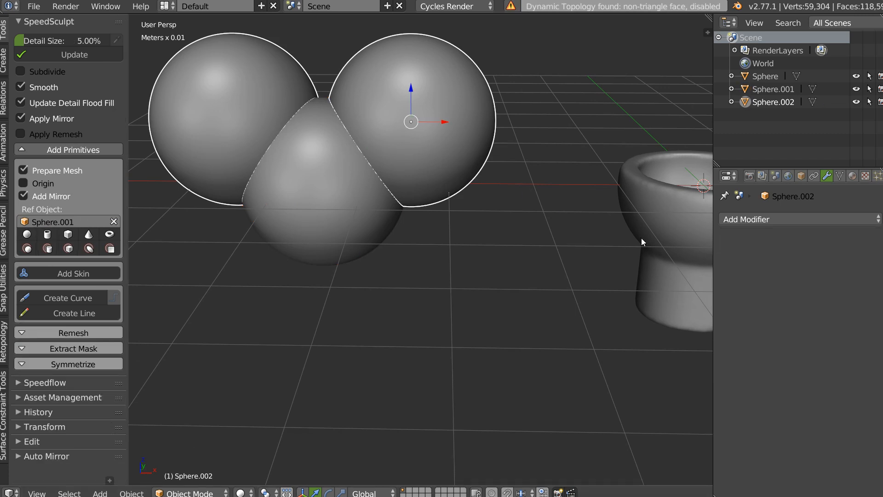
pyautogui.keyDown('shift'); pyautogui.rightClick(309, 219); pyautogui.keyUp('shift')
pyautogui.moveTo(146, 228); pyautogui.dragTo(317, 149, button='middle')
pyautogui.click(51, 380)
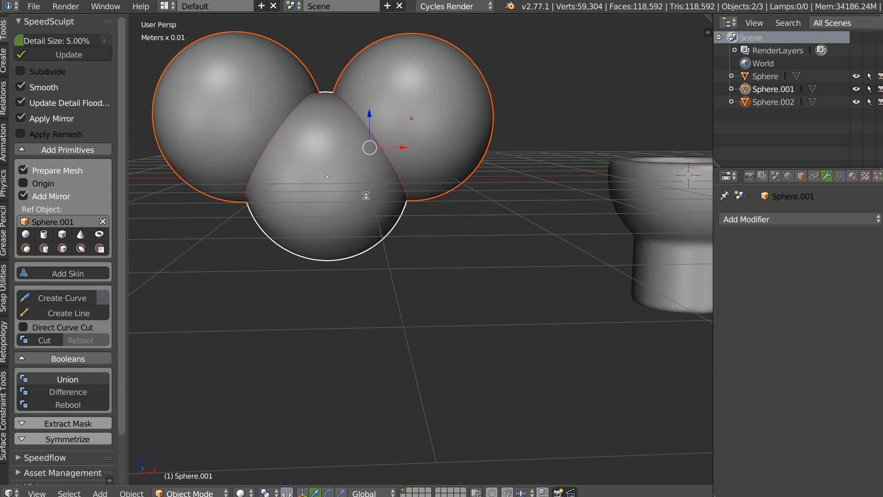
pyautogui.moveTo(366, 149); pyautogui.dragTo(407, 116, button='middle')
pyautogui.scroll(-5, 407, 116)
pyautogui.keyDown('shift'); pyautogui.moveTo(410, 188); pyautogui.dragTo(363, 153, button='middle'); pyautogui.keyUp('shift')
pyautogui.scroll(3, 363, 153)
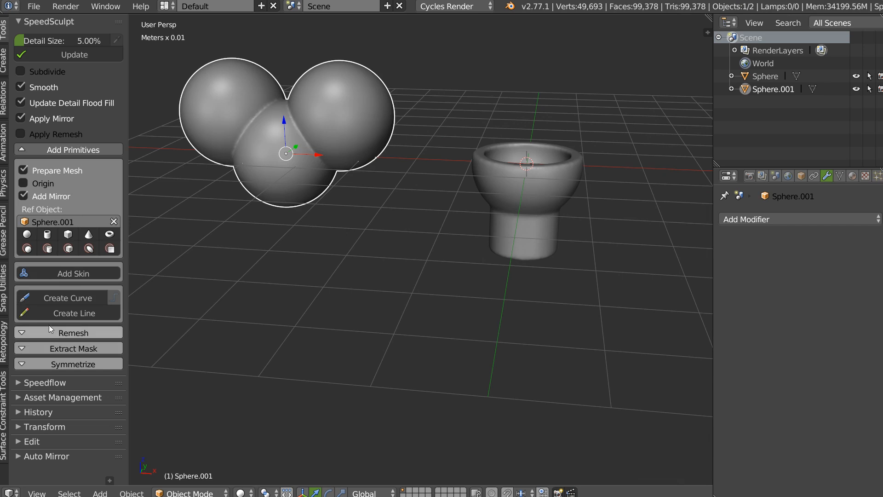
# Step: Delete the merged three-sphere mesh, select the vessel, and frame it in the view
pyautogui.moveTo(276, 167); pyautogui.dragTo(326, 164, button='middle')
pyautogui.press('Delete')
pyautogui.rightClick(527, 169)
pyautogui.press('KP_Decimal')
# Step: Replace the mirror reference object with the vessel, Sphere, and switch to the front view
pyautogui.click(114, 222)
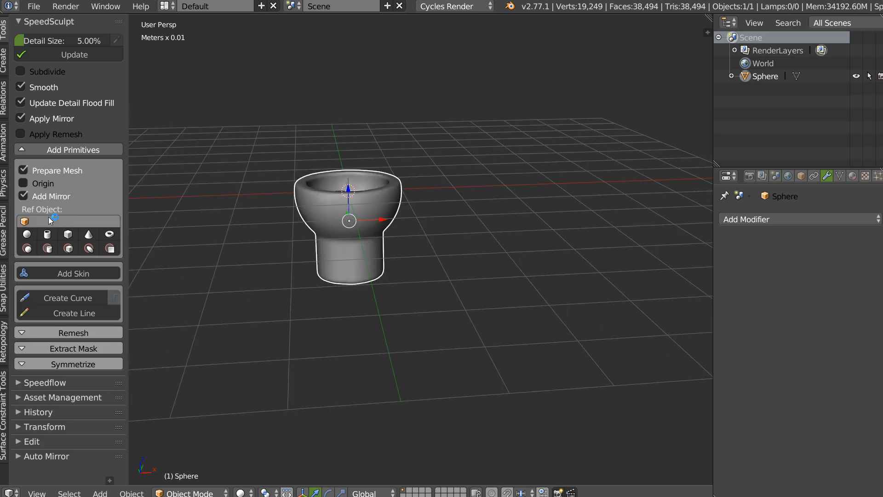
pyautogui.click(29, 221)
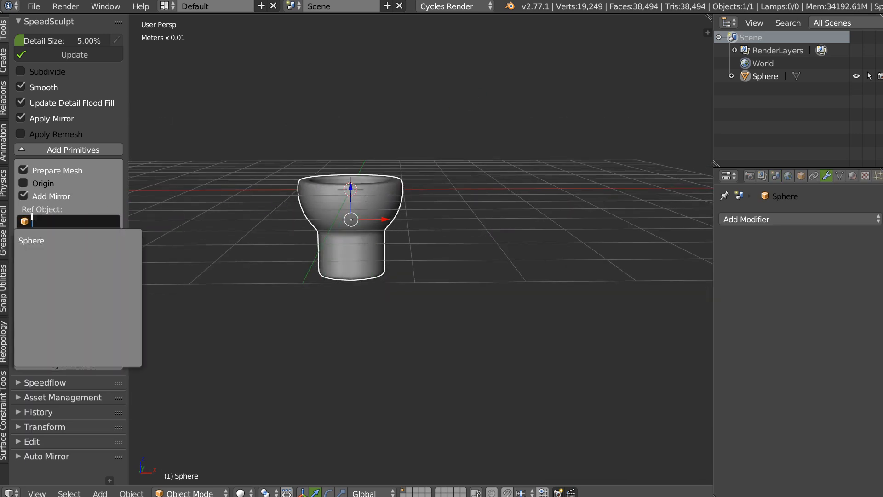
pyautogui.click(38, 239)
pyautogui.press('KP_1')
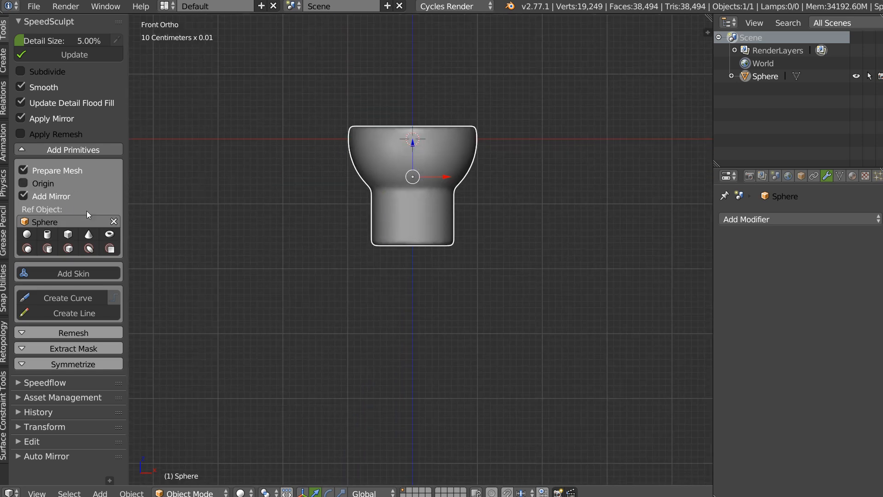
# Step: Try adding a mirrored sphere beside the vessel with Apply Mirror enabled, and delete it
pyautogui.click(472, 128)
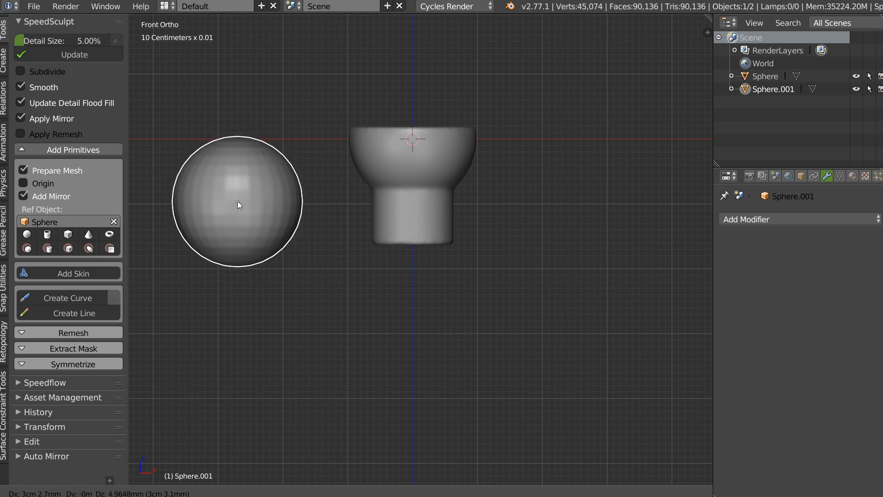
pyautogui.click(527, 171)
pyautogui.scroll(-1, 487, 143)
pyautogui.keyDown('ctrl'); pyautogui.moveTo(487, 142); pyautogui.dragTo(333, 218, button='middle'); pyautogui.keyUp('ctrl')
pyautogui.keyDown('shift'); pyautogui.moveTo(539, 199); pyautogui.dragTo(422, 199, button='middle'); pyautogui.keyUp('shift')
pyautogui.press('x')
pyautogui.click(390, 223)
# Step: Reselect the vessel and enable Subdivide for the next primitive
pyautogui.rightClick(311, 230)
pyautogui.keyDown('shift'); pyautogui.moveTo(228, 243); pyautogui.dragTo(313, 224, button='middle'); pyautogui.keyUp('shift')
pyautogui.scroll(4, 313, 228)
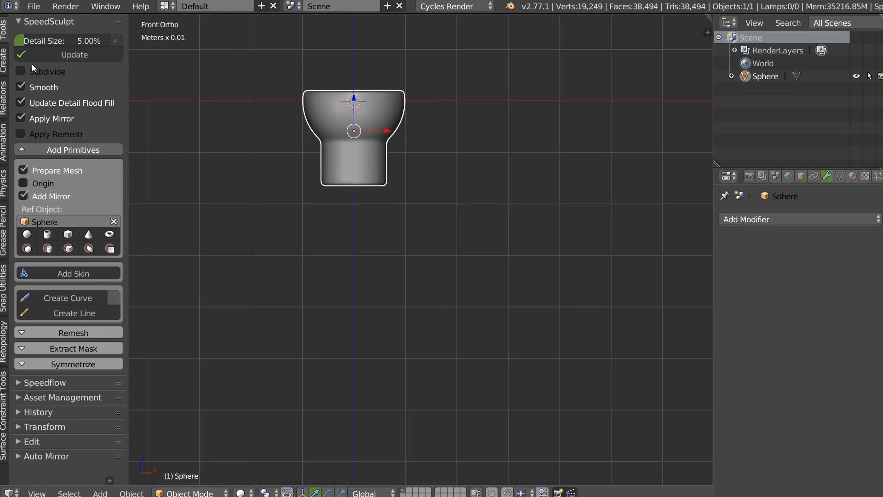
pyautogui.click(21, 72)
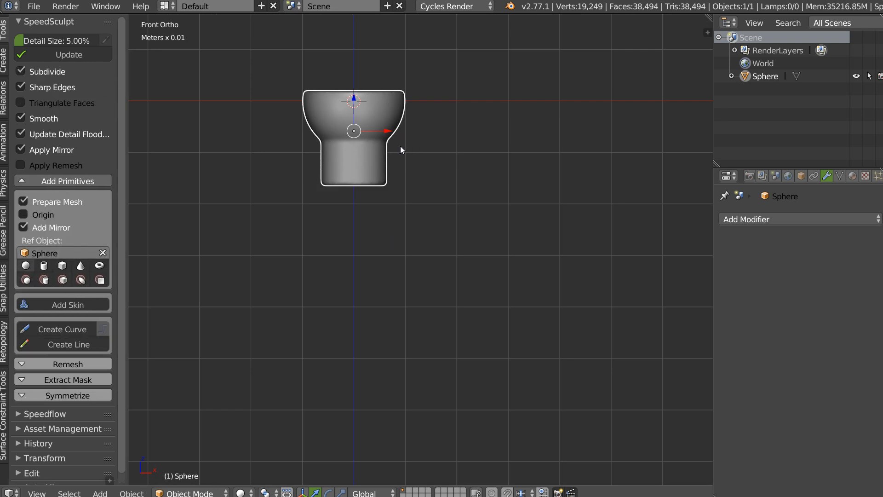
# Step: Try adding a subdivided mirrored sphere and shift the resulting spheres along the X axis
pyautogui.click(455, 201)
pyautogui.scroll(-6, 401, 209)
pyautogui.keyDown('ctrl'); pyautogui.moveTo(401, 206); pyautogui.dragTo(381, 226, button='middle'); pyautogui.keyUp('ctrl')
pyautogui.keyDown('shift'); pyautogui.moveTo(381, 226); pyautogui.dragTo(348, 224, button='middle'); pyautogui.keyUp('shift')
pyautogui.keyDown('ctrl'); pyautogui.moveTo(349, 225); pyautogui.dragTo(382, 180, button='middle'); pyautogui.keyUp('ctrl')
pyautogui.moveTo(385, 231); pyautogui.dragTo(237, 228)
# Step: Disable Apply Mirror, delete the misplaced sphere pair, and reselect the vessel
pyautogui.click(27, 149)
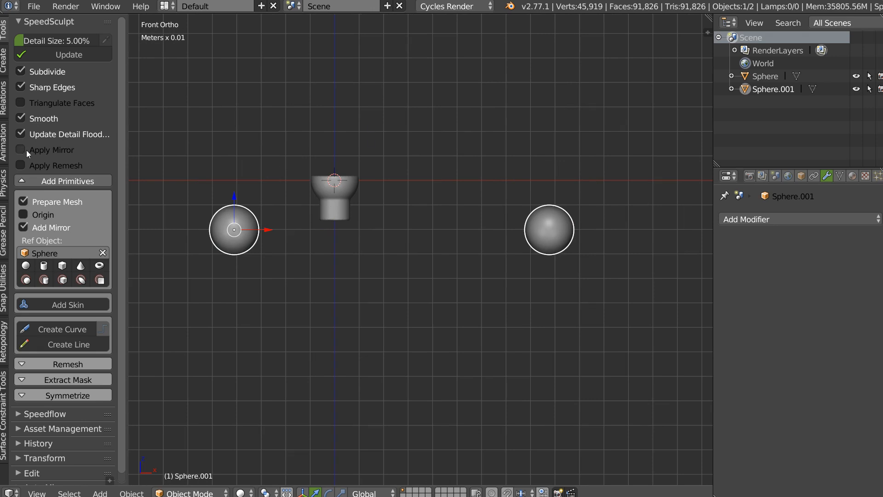
pyautogui.press('x')
pyautogui.click(279, 216)
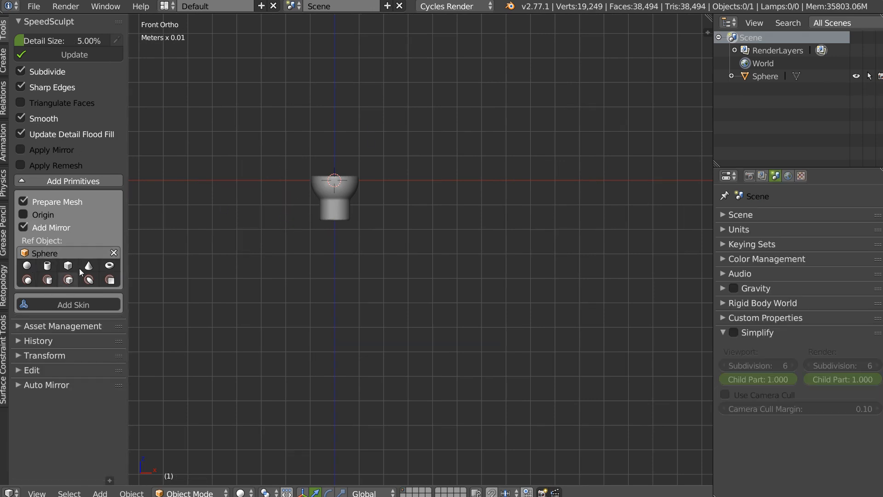
pyautogui.rightClick(327, 205)
# Step: Add a mirrored sphere overlapping the vessel's upper side, with its twin on the opposite side
pyautogui.scroll(3, 241, 216)
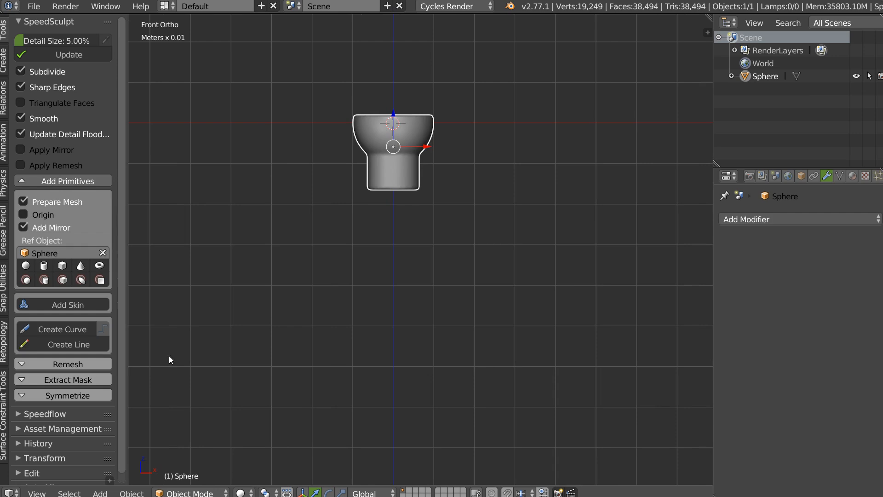
pyautogui.moveTo(317, 159)
pyautogui.keyDown('ctrl'); pyautogui.mouseDown(button='middle')
pyautogui.moveTo(336, 136)
pyautogui.moveTo(326, 152)
pyautogui.mouseUp(button='middle'); pyautogui.keyUp('ctrl')
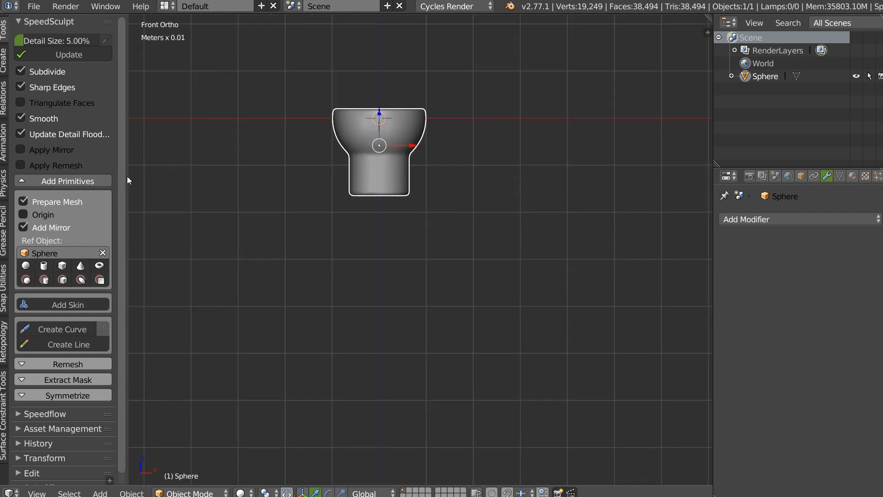
pyautogui.click(439, 127)
pyautogui.click(443, 110)
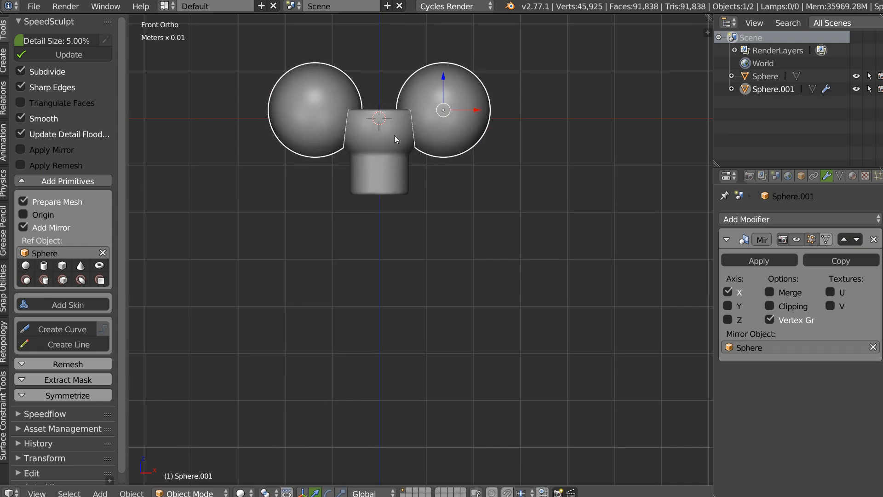
pyautogui.keyDown('ctrl'); pyautogui.moveTo(393, 135); pyautogui.dragTo(421, 108, button='middle'); pyautogui.keyUp('ctrl')
pyautogui.keyDown('shift'); pyautogui.moveTo(421, 108); pyautogui.dragTo(415, 183, button='middle'); pyautogui.keyUp('shift')
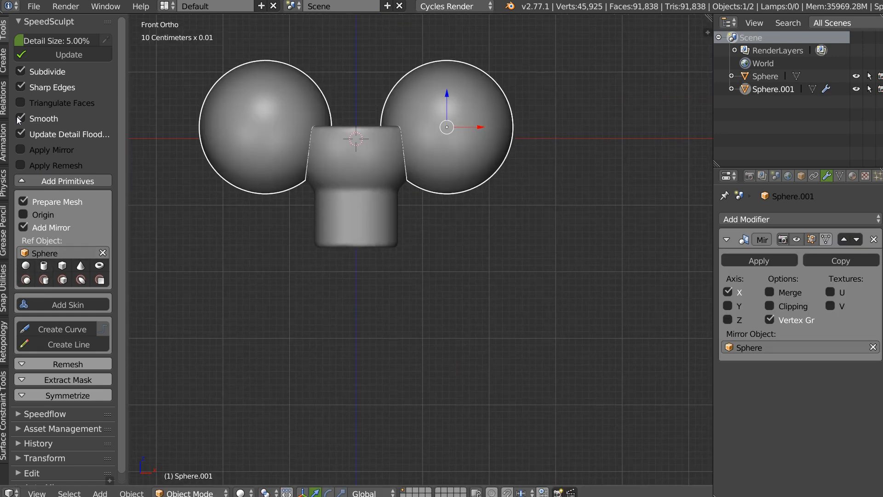
# Step: Add a mirrored cylinder below the side spheres and scale it down
pyautogui.click(373, 224)
pyautogui.click(471, 239)
pyautogui.press('s')
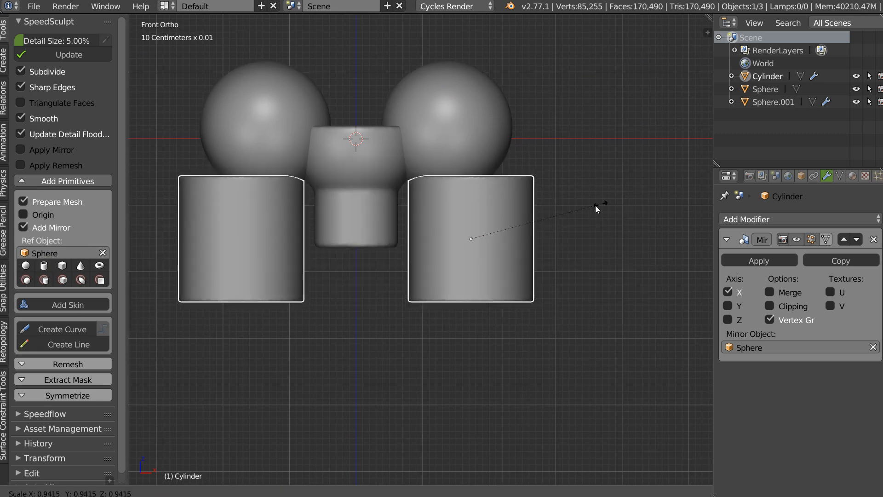
pyautogui.click(543, 221)
# Step: Stretch the mirrored cylinder along the Z axis and tilt its lower end outward from the vessel
pyautogui.press('s')
pyautogui.press('z')
pyautogui.click(458, 133)
pyautogui.press('r')
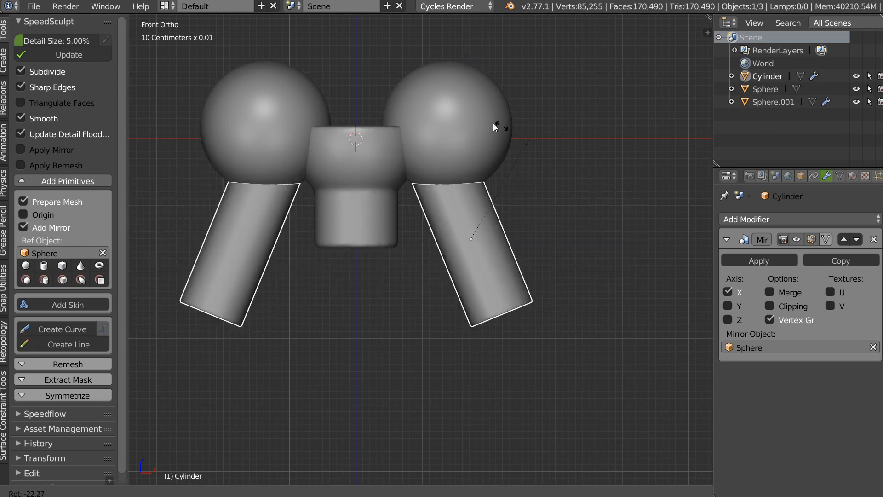
pyautogui.click(498, 175)
# Step: Duplicate the mirrored side spheres and position the copies at the lower ends of the tilted cylinders
pyautogui.scroll(-3, 487, 184)
pyautogui.moveTo(484, 188); pyautogui.dragTo(474, 167, button='middle')
pyautogui.rightClick(473, 167)
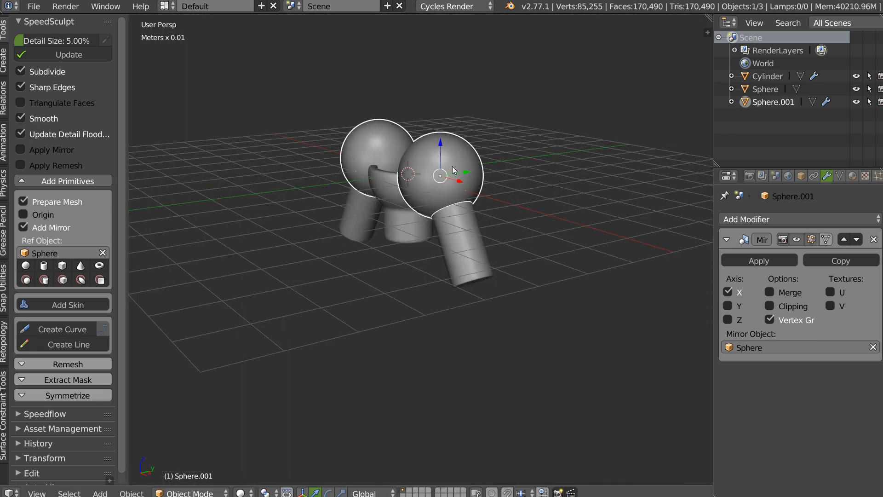
pyautogui.hotkey('shift', 'd')
pyautogui.click(491, 276)
pyautogui.moveTo(490, 276); pyautogui.dragTo(547, 238, button='middle')
pyautogui.moveTo(510, 263); pyautogui.dragTo(520, 264)
pyautogui.moveTo(544, 239); pyautogui.dragTo(518, 245, button='middle')
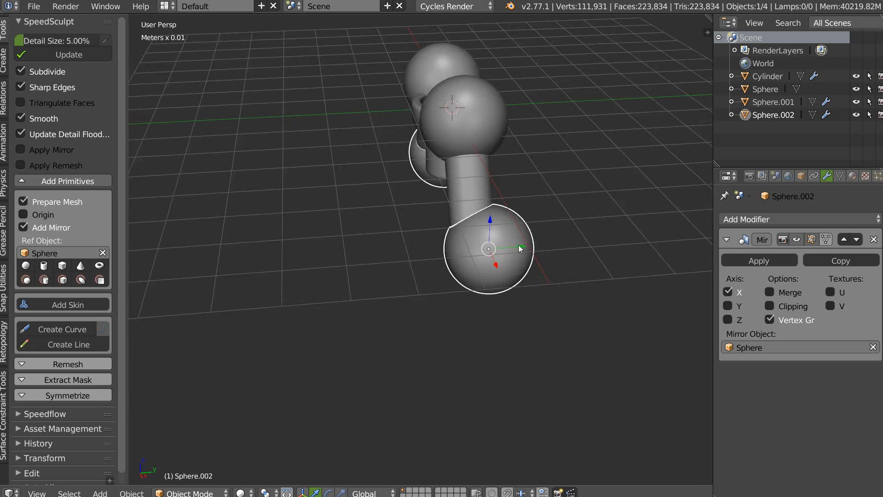
# Step: Duplicate the mirrored cylinder, place the copies below the lower spheres and rotate them to continue the limbs
pyautogui.rightClick(481, 175)
pyautogui.hotkey('shift', 'd')
pyautogui.click(395, 303)
pyautogui.press('r')
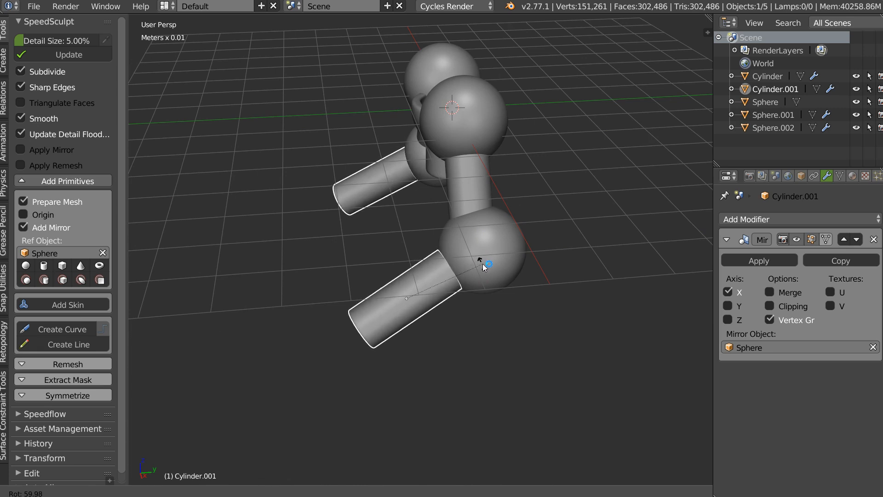
pyautogui.click(483, 265)
pyautogui.moveTo(632, 275); pyautogui.dragTo(462, 289, button='middle')
pyautogui.moveTo(469, 289); pyautogui.dragTo(457, 258)
pyautogui.moveTo(368, 311); pyautogui.dragTo(414, 189, button='middle')
# Step: Scale up the central vessel and raise it between the upper side spheres
pyautogui.rightClick(405, 216)
pyautogui.press('s')
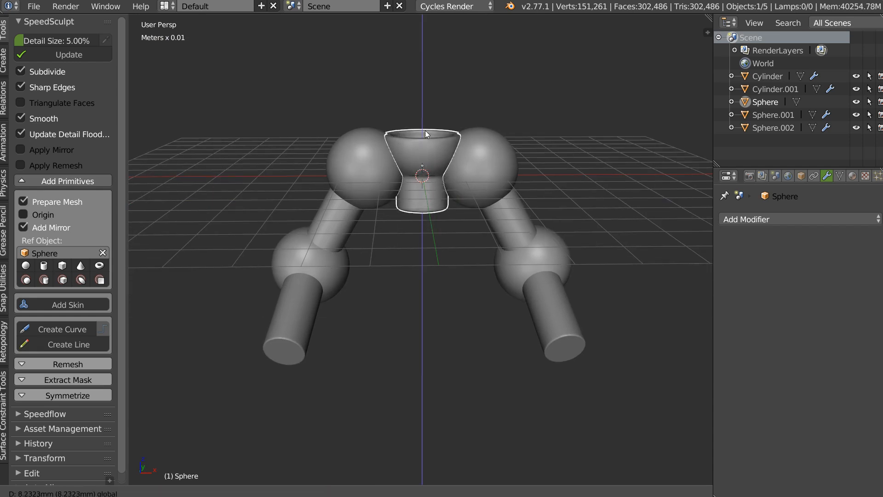
pyautogui.click(459, 153)
pyautogui.moveTo(460, 153); pyautogui.dragTo(545, 280, button='middle')
# Step: Select the mirrored limb parts and lastly the vessel, with Apply Mirror enabled and Subdivide turned off
pyautogui.click(545, 310)
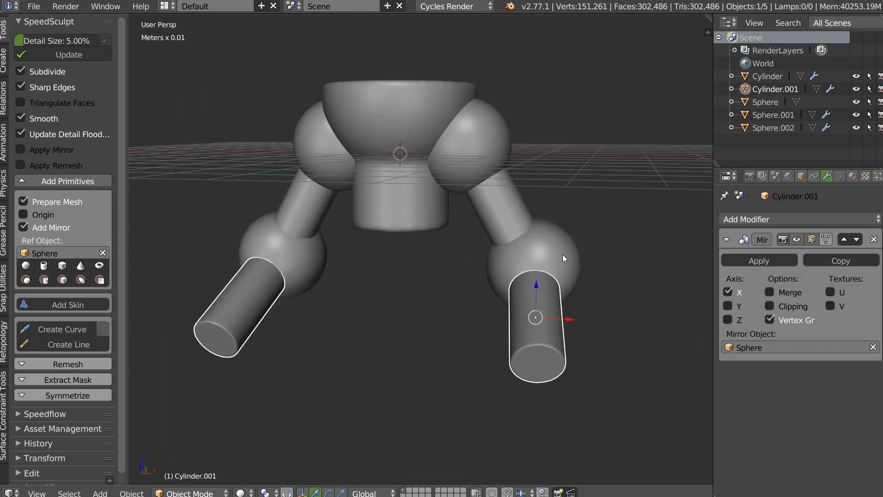
pyautogui.keyDown('shift'); pyautogui.click(562, 255); pyautogui.keyUp('shift')
pyautogui.keyDown('shift'); pyautogui.click(511, 208); pyautogui.keyUp('shift')
pyautogui.keyDown('shift'); pyautogui.rightClick(488, 167); pyautogui.keyUp('shift')
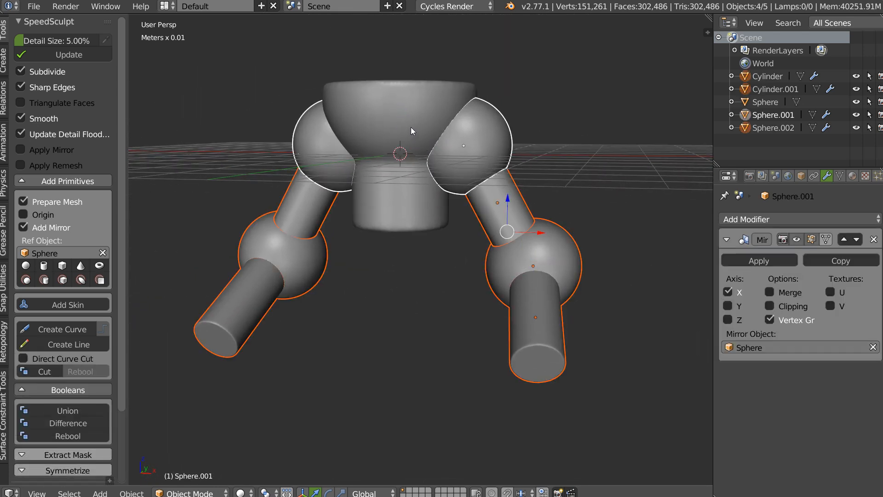
pyautogui.keyDown('shift'); pyautogui.rightClick(446, 105); pyautogui.keyUp('shift')
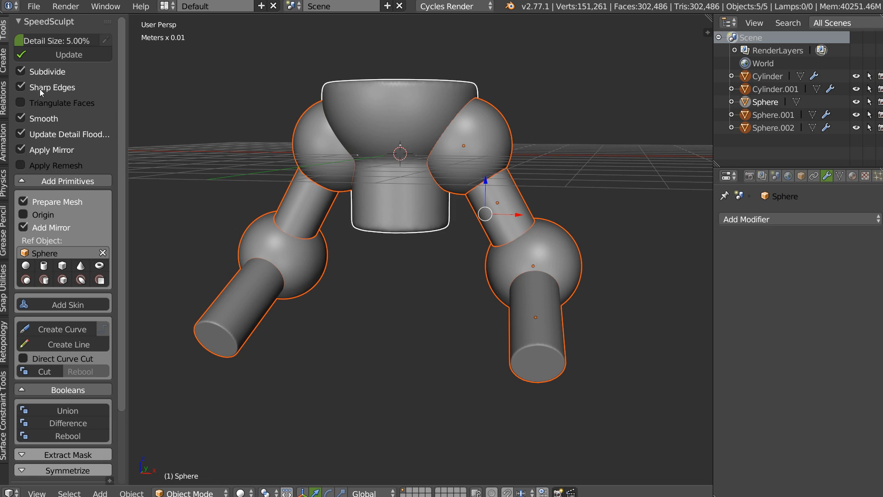
pyautogui.click(21, 71)
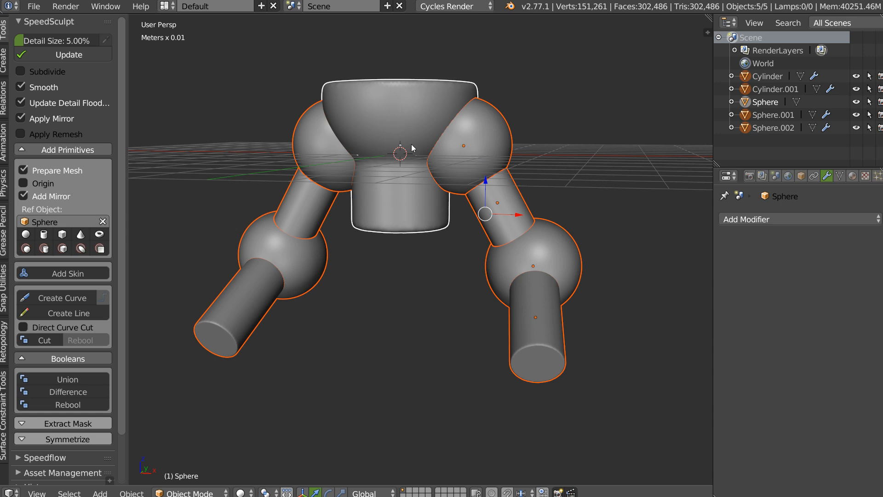
# Step: Merge all the selected mirrored spheres and cylinders with the vessel using a Boolean Union
pyautogui.click(62, 382)
pyautogui.rightClick(542, 316)
pyautogui.keyDown('shift'); pyautogui.rightClick(571, 256); pyautogui.keyUp('shift')
pyautogui.keyDown('shift'); pyautogui.rightClick(504, 214); pyautogui.keyUp('shift')
pyautogui.keyDown('shift'); pyautogui.rightClick(462, 161); pyautogui.keyUp('shift')
pyautogui.keyDown('shift'); pyautogui.rightClick(396, 200); pyautogui.keyUp('shift')
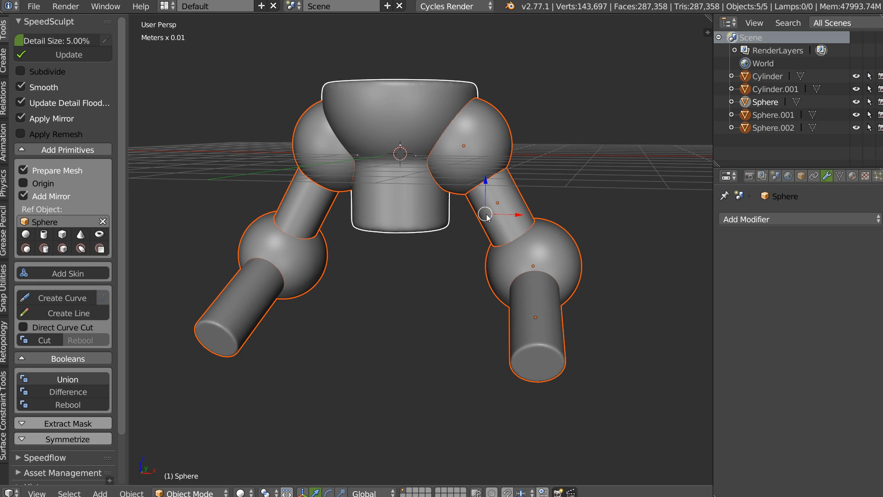
# Step: Examine the merged model's mesh in wireframe display and its joined surfaces in solid display
pyautogui.moveTo(484, 216)
pyautogui.mouseDown(button='middle')
pyautogui.moveTo(462, 191)
pyautogui.moveTo(479, 189)
pyautogui.moveTo(222, 203)
pyautogui.moveTo(312, 250)
pyautogui.moveTo(301, 269)
pyautogui.moveTo(404, 230)
pyautogui.moveTo(443, 189)
pyautogui.moveTo(406, 174)
pyautogui.moveTo(416, 140)
pyautogui.moveTo(416, 182)
pyautogui.moveTo(467, 139)
pyautogui.moveTo(458, 190)
pyautogui.moveTo(276, 191)
pyautogui.moveTo(449, 200)
pyautogui.moveTo(445, 212)
pyautogui.moveTo(400, 199)
pyautogui.moveTo(252, 192)
pyautogui.moveTo(421, 201)
pyautogui.moveTo(433, 194)
pyautogui.mouseUp(button='middle')
pyautogui.press('z')
pyautogui.moveTo(469, 132); pyautogui.dragTo(401, 239, button='middle')
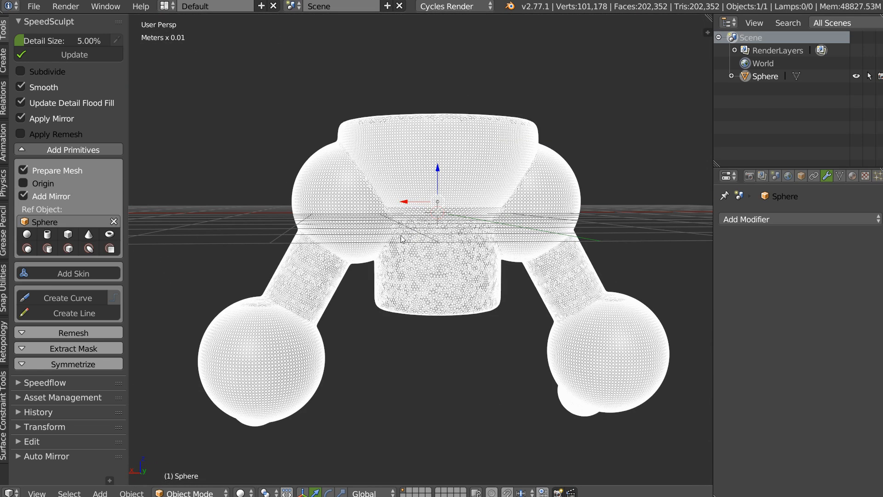
pyautogui.press('z')
pyautogui.moveTo(356, 207)
pyautogui.mouseDown(button='middle')
pyautogui.moveTo(345, 178)
pyautogui.moveTo(193, 115)
pyautogui.mouseUp(button='middle')
pyautogui.moveTo(350, 193)
pyautogui.mouseDown(button='middle')
pyautogui.moveTo(493, 139)
pyautogui.moveTo(445, 148)
pyautogui.moveTo(437, 126)
pyautogui.moveTo(504, 124)
pyautogui.moveTo(350, 212)
pyautogui.moveTo(390, 206)
pyautogui.moveTo(407, 172)
pyautogui.moveTo(396, 172)
pyautogui.mouseUp(button='middle')
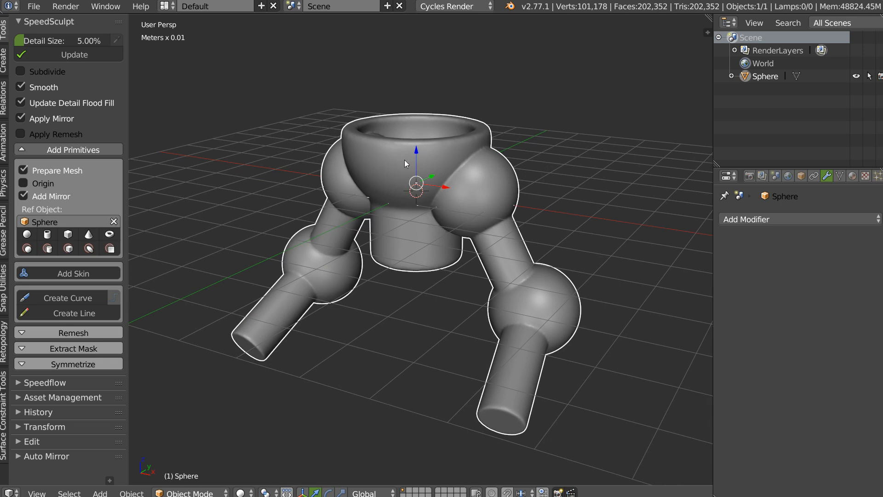
pyautogui.moveTo(459, 141); pyautogui.dragTo(418, 212, button='middle')
# Step: Switch to Sculpt mode and draw raised test strokes across the vessel and the upper side sphere
pyautogui.press('Tab')
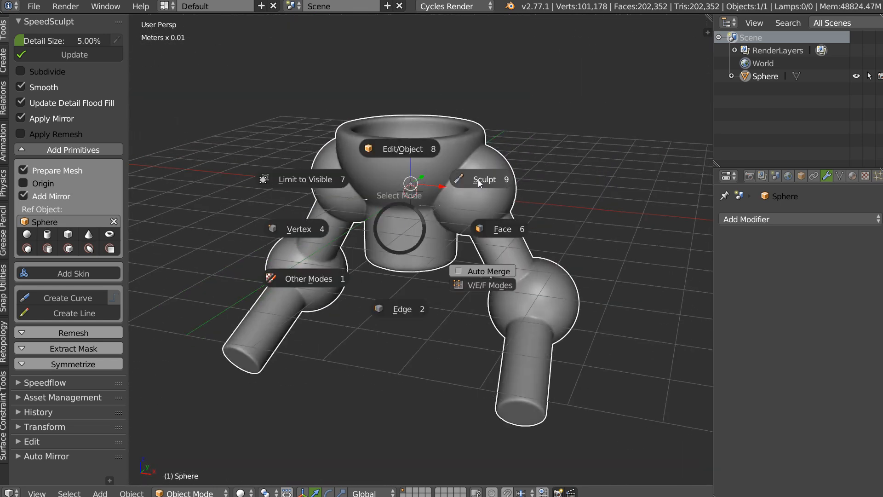
pyautogui.click(428, 207)
pyautogui.scroll(6, 409, 217)
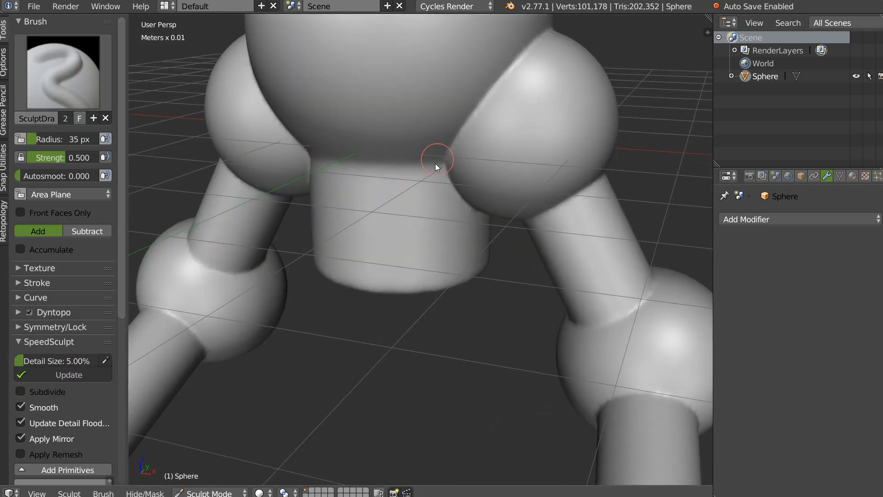
pyautogui.moveTo(491, 120)
pyautogui.mouseDown()
pyautogui.moveTo(422, 195)
pyautogui.moveTo(470, 161)
pyautogui.moveTo(492, 201)
pyautogui.moveTo(450, 227)
pyautogui.moveTo(276, 152)
pyautogui.mouseUp()
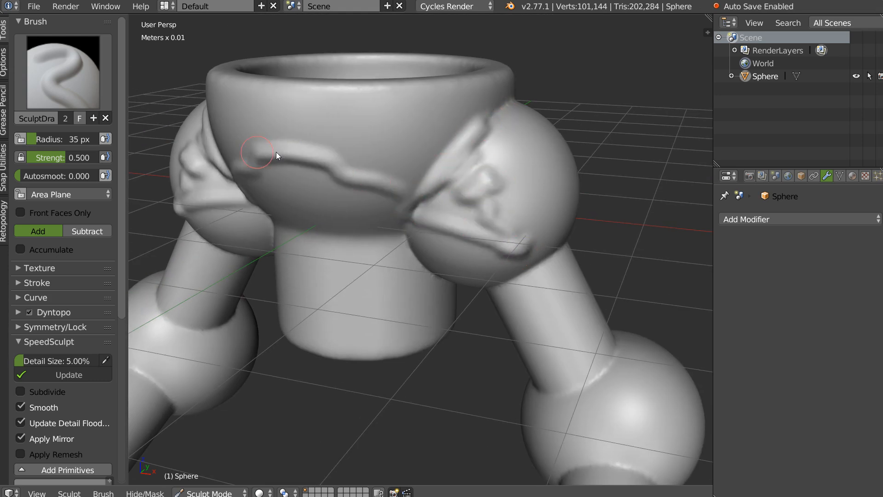
pyautogui.press('s')
pyautogui.press('d')
pyautogui.scroll(-5, 473, 225)
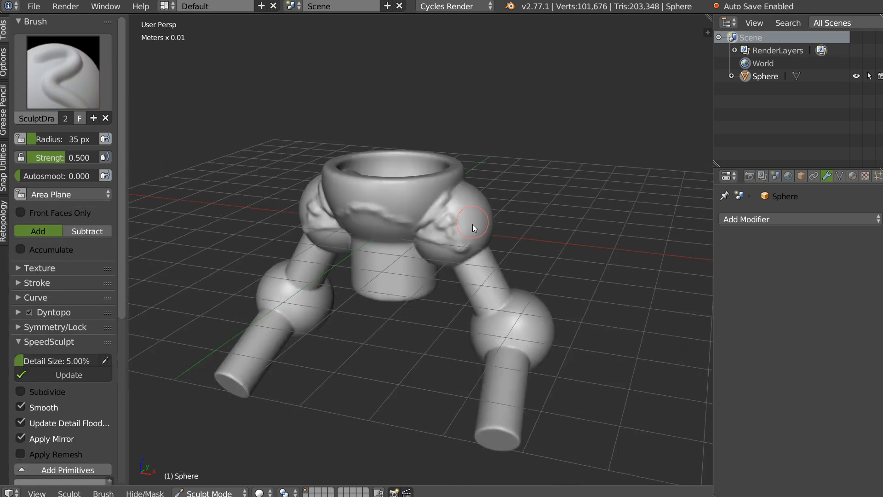
# Step: Undo the test sculpt strokes and return to Object mode
pyautogui.hotkey('ctrl', 'z')
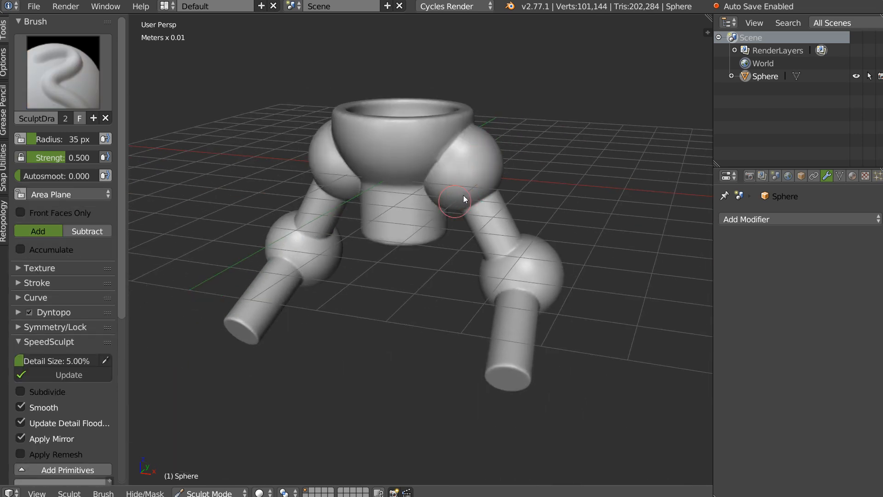
pyautogui.moveTo(416, 156); pyautogui.dragTo(432, 199, button='middle')
pyautogui.press('Tab')
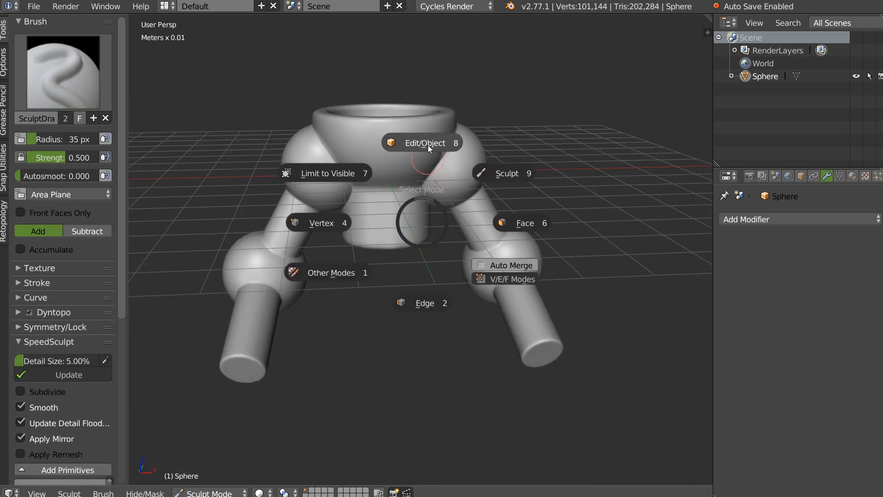
pyautogui.click(427, 143)
# Step: Delete the merged model and add a plain sphere to the empty scene
pyautogui.moveTo(379, 179); pyautogui.dragTo(439, 185, button='middle')
pyautogui.press('x')
pyautogui.rightClick(431, 190)
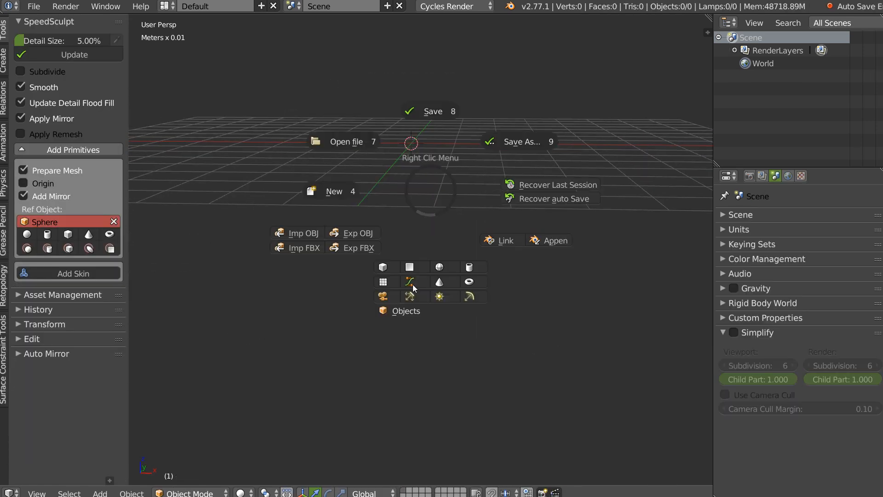
pyautogui.click(444, 266)
# Step: Clear the add-on's reference object and bring the sphere back to the grid's centre
pyautogui.moveTo(411, 110); pyautogui.dragTo(411, 325)
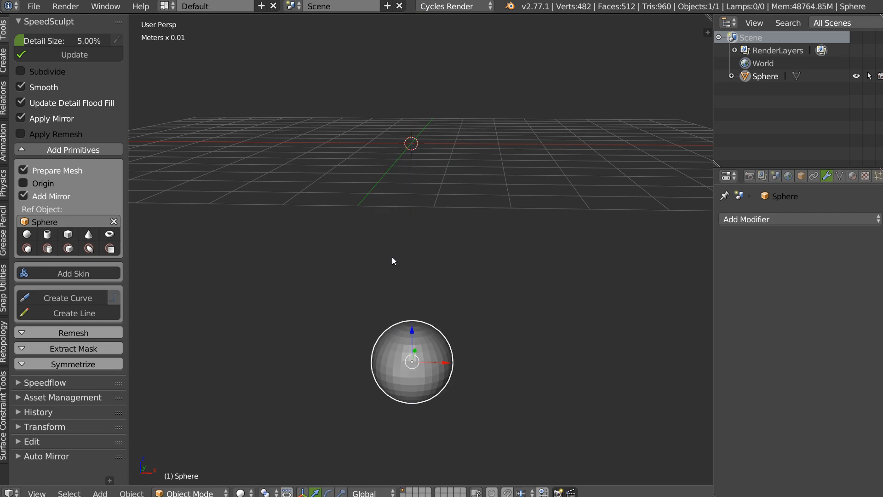
pyautogui.click(114, 221)
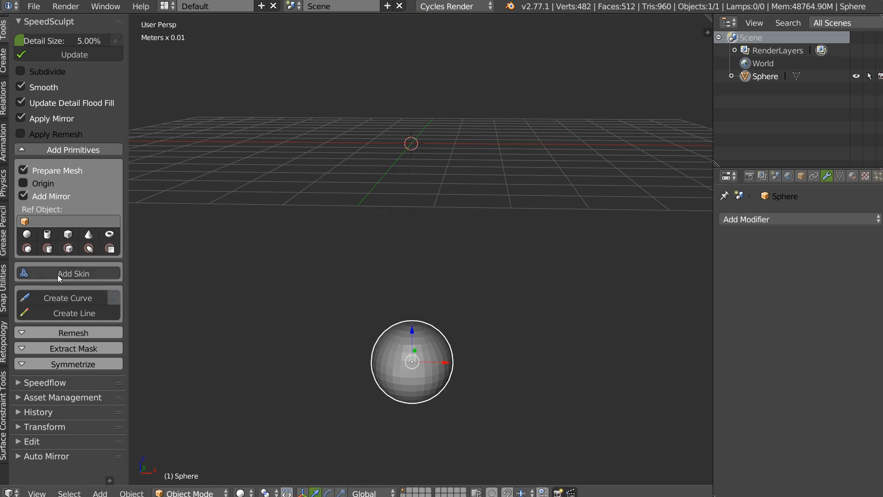
pyautogui.moveTo(412, 328); pyautogui.dragTo(411, 114)
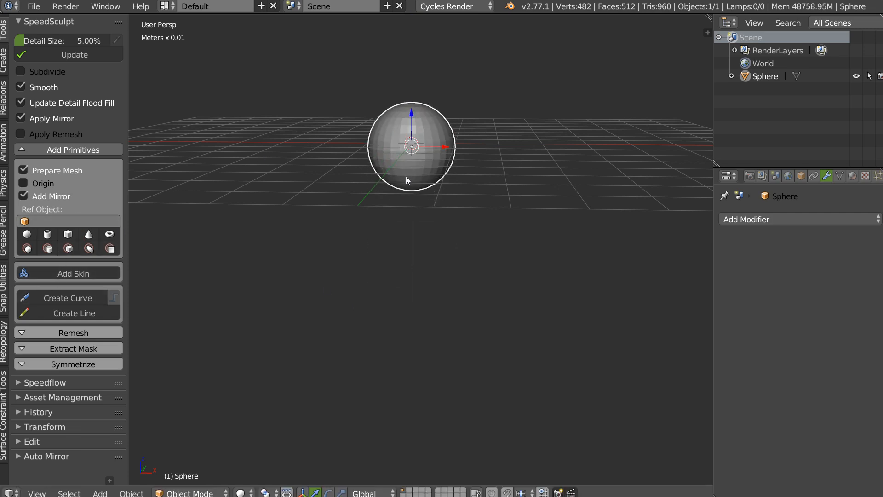
# Step: Enable Subdivide and update the sphere's detail at 5% detail size
pyautogui.click(44, 72)
pyautogui.click(75, 55)
pyautogui.scroll(2, 391, 171)
pyautogui.keyDown('shift'); pyautogui.moveTo(414, 168); pyautogui.dragTo(418, 211, button='middle'); pyautogui.keyUp('shift')
# Step: Stretch the sphere along the Z axis, update its detail and check the mesh in wireframe display
pyautogui.press('s')
pyautogui.press('z')
pyautogui.click(413, 82)
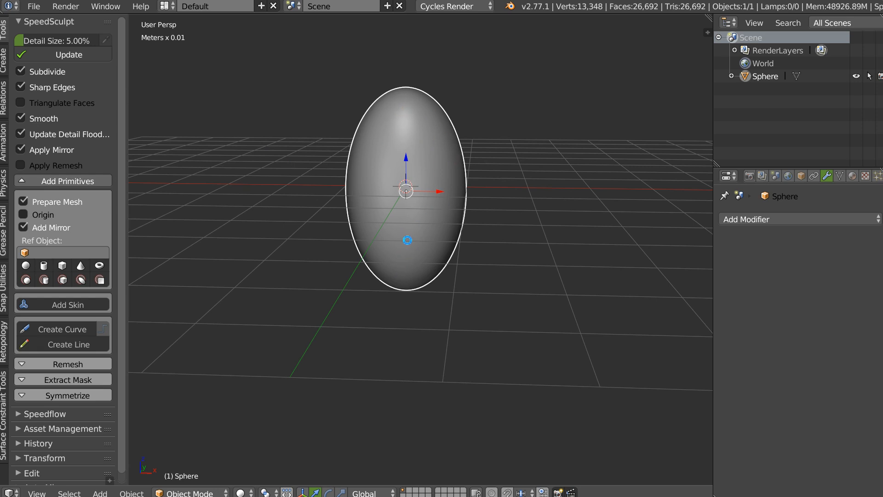
pyautogui.press('z')
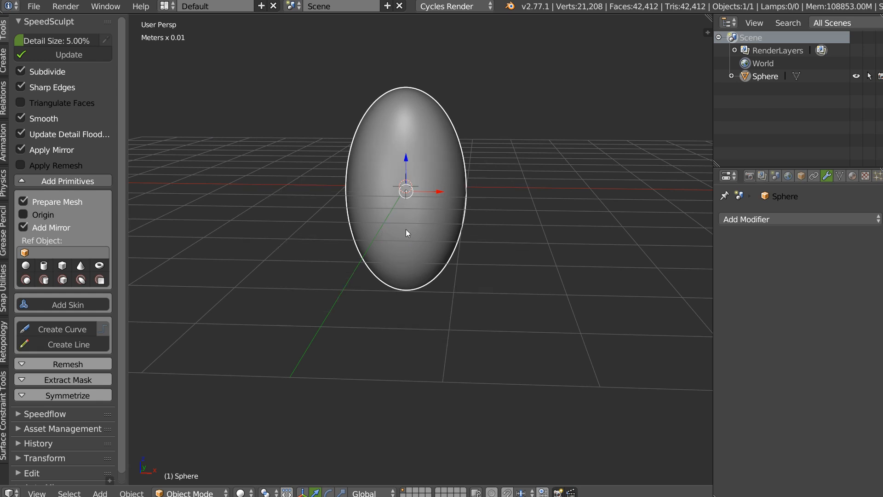
pyautogui.moveTo(407, 188)
pyautogui.mouseDown(button='middle')
pyautogui.moveTo(420, 197)
pyautogui.moveTo(405, 181)
pyautogui.moveTo(392, 116)
pyautogui.mouseUp(button='middle')
pyautogui.press('z')
pyautogui.click(543, 201)
pyautogui.scroll(1, 405, 182)
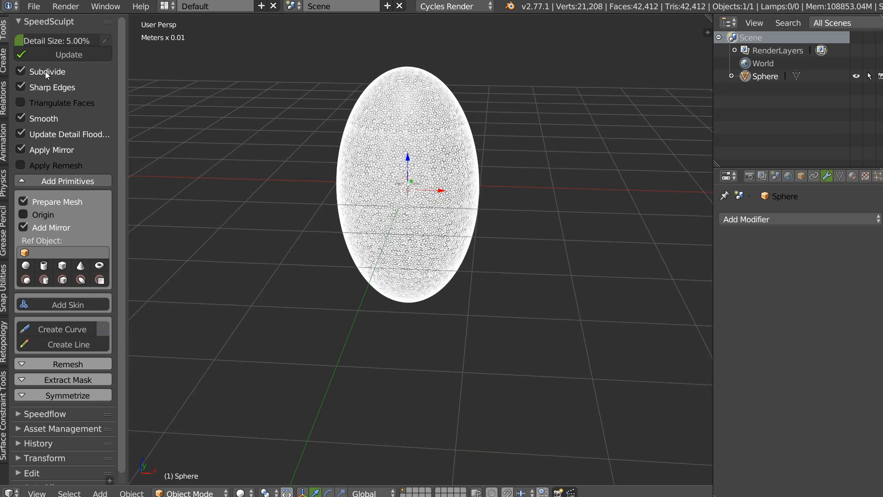
# Step: Turn off Subdivide, widen the stretched sphere along the X axis and update its detail
pyautogui.click(20, 70)
pyautogui.press('s')
pyautogui.press('x')
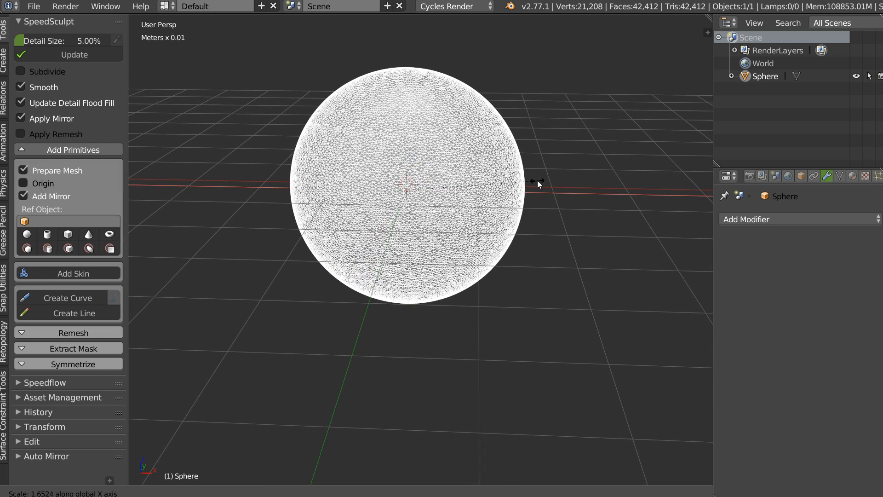
pyautogui.click(523, 182)
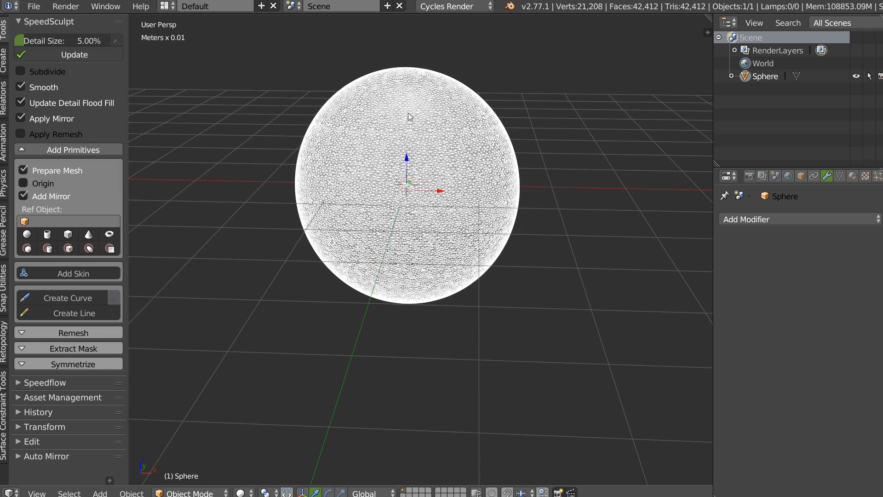
pyautogui.moveTo(372, 132); pyautogui.dragTo(308, 138, button='middle')
pyautogui.press('z')
pyautogui.click(406, 159)
pyautogui.moveTo(407, 159); pyautogui.dragTo(448, 147, button='middle')
# Step: With Prepare Mesh off, add a mirrored skin in front view and place its starting vertex on the sphere's upper side
pyautogui.press('KP_1')
pyautogui.keyDown('shift'); pyautogui.moveTo(434, 187); pyautogui.dragTo(430, 168, button='middle'); pyautogui.keyUp('shift')
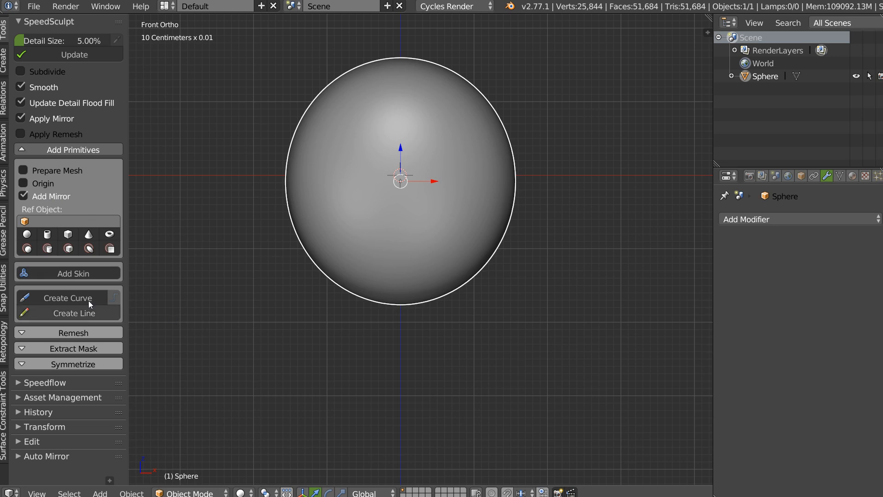
pyautogui.click(78, 274)
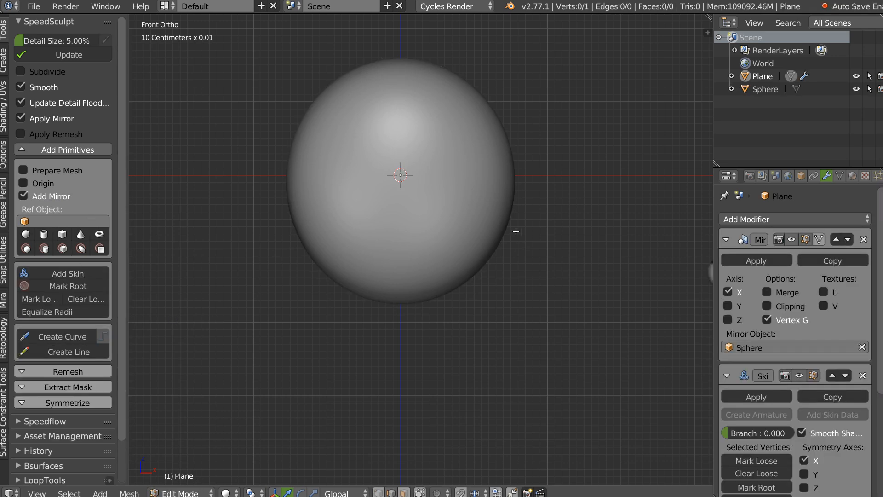
pyautogui.scroll(-3, 299, 245)
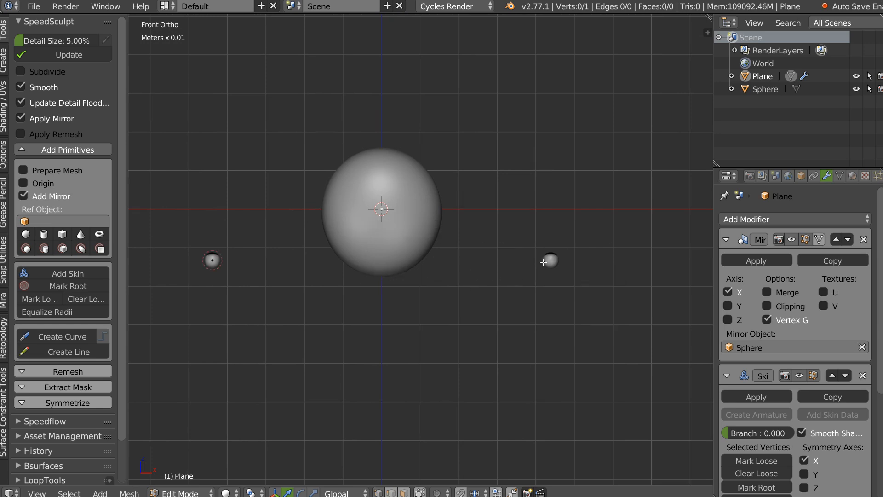
pyautogui.rightClick(232, 256)
pyautogui.press('g')
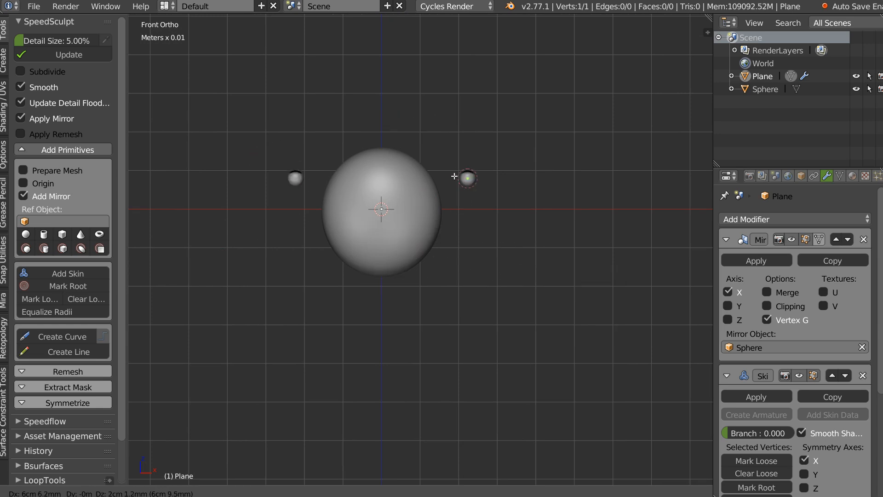
pyautogui.scroll(3, 418, 173)
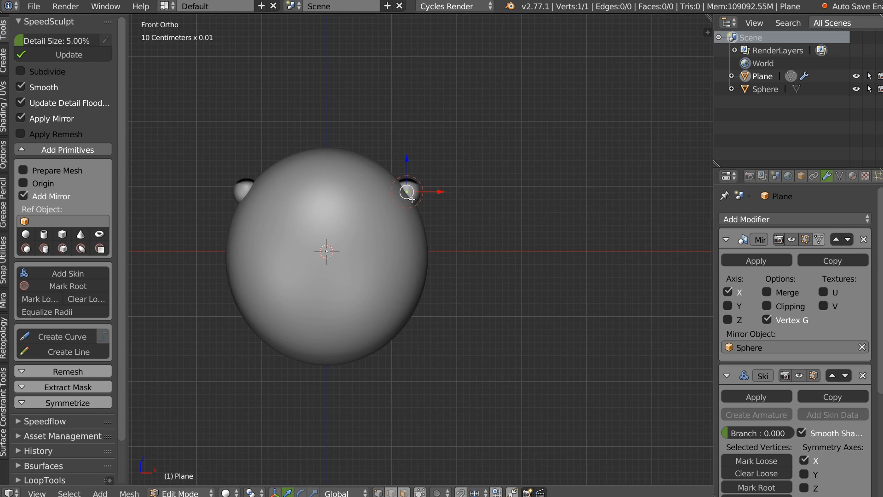
pyautogui.click(402, 198)
# Step: Extend the skin with two more vertices, one up and outward and one down and outward, forming a bent limb
pyautogui.scroll(-3, 396, 199)
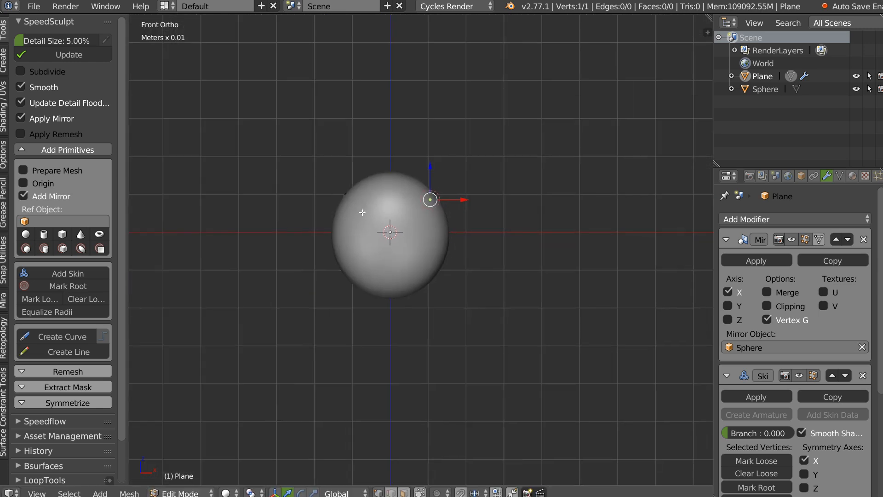
pyautogui.scroll(3, 416, 134)
pyautogui.keyDown('ctrl'); pyautogui.click(429, 170); pyautogui.keyUp('ctrl')
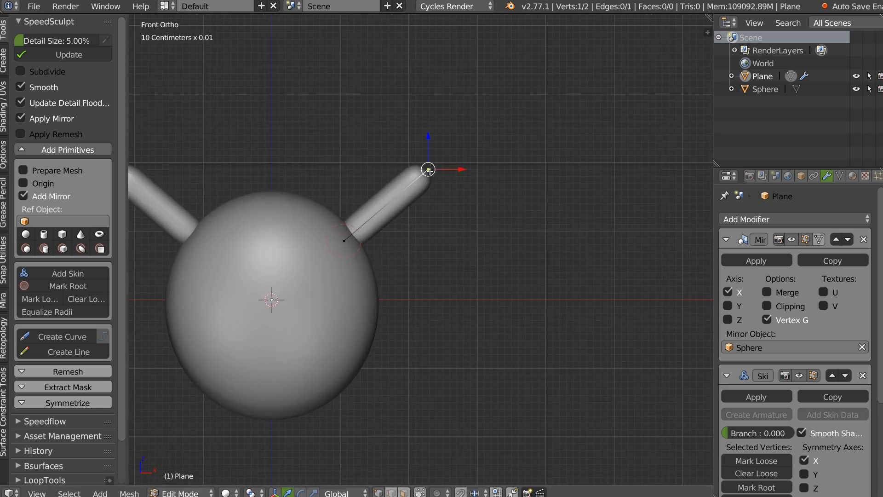
pyautogui.keyDown('ctrl'); pyautogui.click(511, 249); pyautogui.keyUp('ctrl')
# Step: Enlarge the skin radius at the limb's base vertex and move that vertex inside the sphere
pyautogui.rightClick(338, 236)
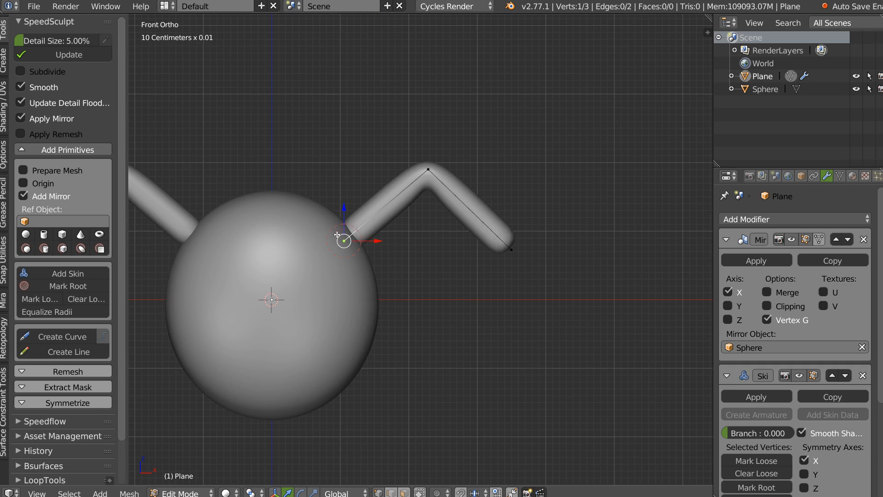
pyautogui.hotkey('ctrl', 'a')
pyautogui.click(426, 257)
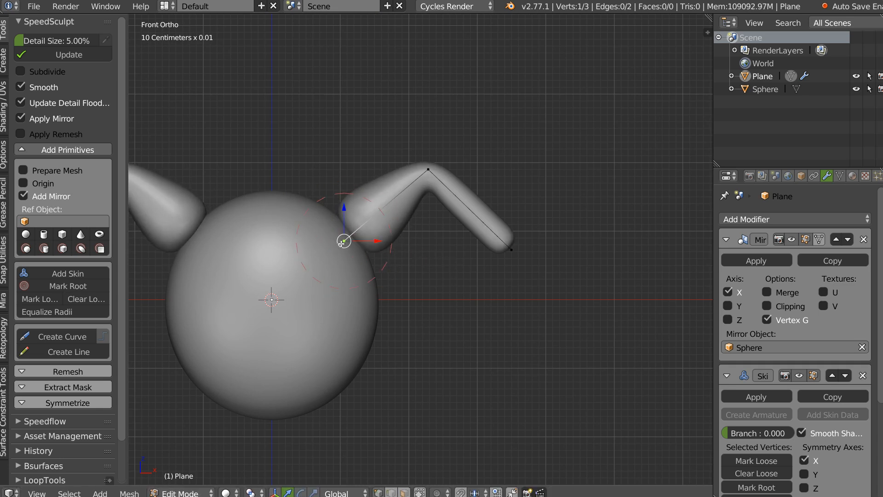
pyautogui.moveTo(341, 247); pyautogui.dragTo(315, 260, button='right')
pyautogui.click(310, 264)
# Step: Enlarge the skin radius at the limb's bend vertex
pyautogui.rightClick(429, 170)
pyautogui.hotkey('ctrl', 'a')
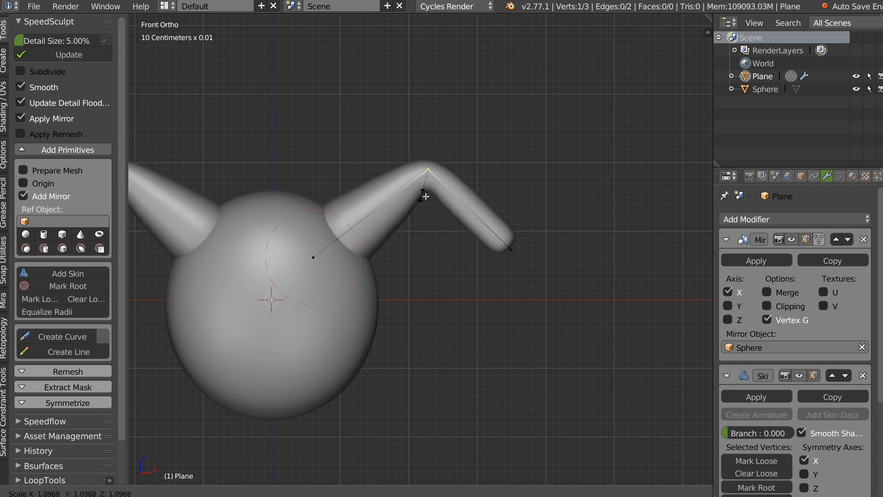
pyautogui.click(459, 208)
# Step: Move the limb's bend and end vertices in depth so the limb no longer lies flat in the front plane
pyautogui.moveTo(459, 208); pyautogui.dragTo(492, 180, button='middle')
pyautogui.moveTo(492, 180); pyautogui.dragTo(529, 183)
pyautogui.moveTo(470, 291); pyautogui.dragTo(495, 288, button='right')
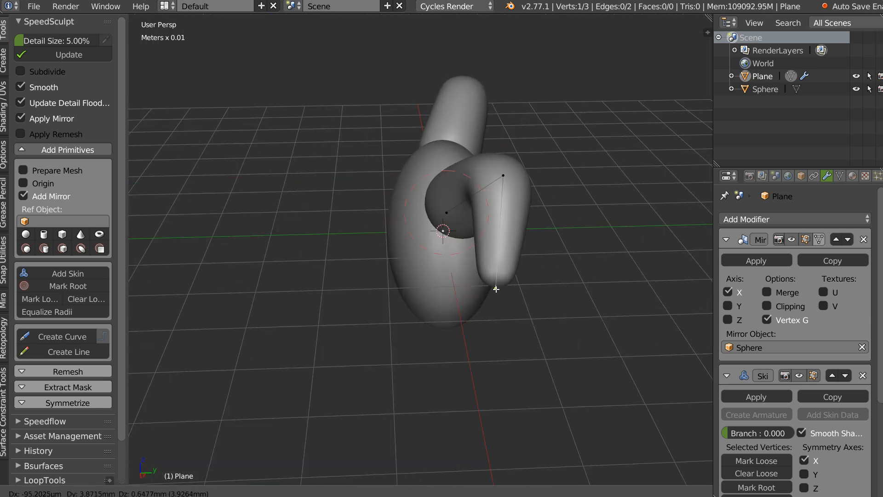
pyautogui.click(502, 289)
pyautogui.moveTo(502, 289); pyautogui.dragTo(527, 240, button='middle')
# Step: Subdivide all edges of the limb's skin skeleton
pyautogui.press('a')
pyautogui.press('a')
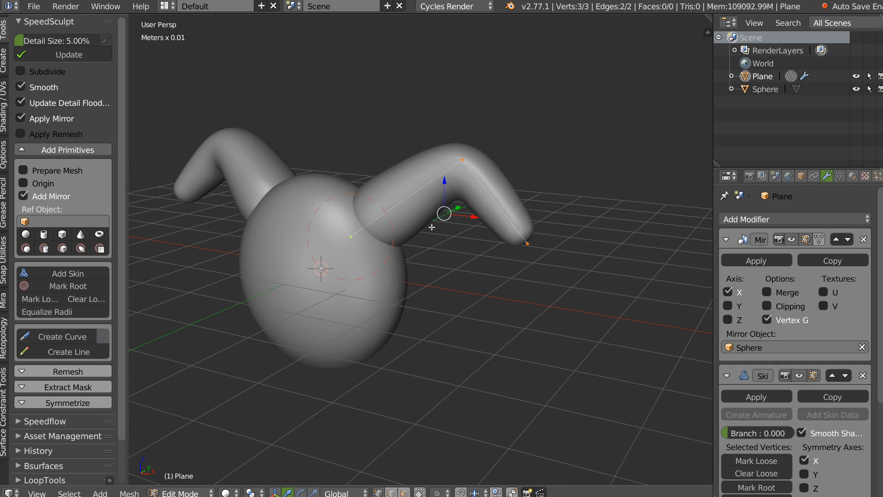
pyautogui.press('w')
pyautogui.click(385, 184)
pyautogui.moveTo(385, 184); pyautogui.dragTo(410, 168, button='middle')
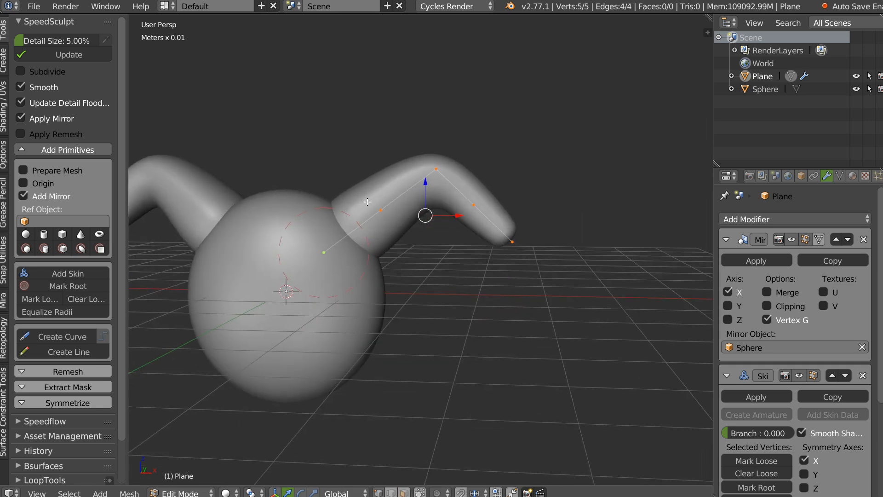
# Step: Move the two new in-between vertices outward to round the limb into a curved horn
pyautogui.scroll(1, 395, 179)
pyautogui.moveTo(370, 202); pyautogui.dragTo(359, 187, button='right')
pyautogui.click(360, 192)
pyautogui.moveTo(502, 193); pyautogui.dragTo(510, 184, button='right')
pyautogui.click(508, 185)
# Step: Reduce the skin radius at the horn's tip vertex and at the vertex just before it to taper the horn
pyautogui.rightClick(535, 242)
pyautogui.hotkey('ctrl', 'a')
pyautogui.click(530, 239)
pyautogui.rightClick(494, 188)
pyautogui.hotkey('ctrl', 'a')
pyautogui.click(533, 205)
# Step: Reposition the horn's tip and bend vertices to refine its curve
pyautogui.moveTo(534, 205); pyautogui.dragTo(502, 205, button='middle')
pyautogui.moveTo(506, 230); pyautogui.dragTo(520, 234, button='right')
pyautogui.moveTo(423, 156); pyautogui.dragTo(415, 165, button='right')
pyautogui.click(415, 165)
pyautogui.moveTo(431, 181)
pyautogui.mouseDown(button='middle')
pyautogui.moveTo(349, 195)
pyautogui.moveTo(428, 185)
pyautogui.mouseUp(button='middle')
# Step: Select all five horn vertices and subdivide the skeleton again
pyautogui.keyDown('shift'); pyautogui.rightClick(302, 248); pyautogui.keyUp('shift')
pyautogui.keyDown('shift'); pyautogui.rightClick(361, 181); pyautogui.keyUp('shift')
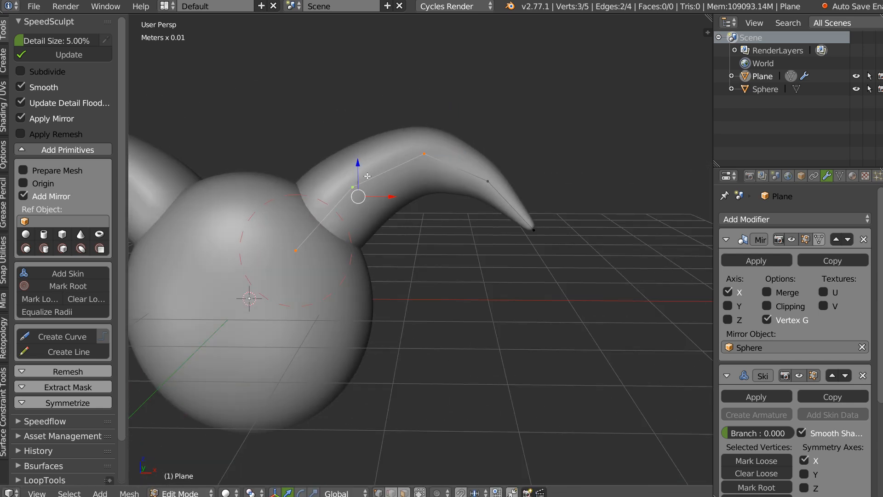
pyautogui.keyDown('shift'); pyautogui.rightClick(498, 189); pyautogui.keyUp('shift')
pyautogui.keyDown('shift'); pyautogui.rightClick(538, 226); pyautogui.keyUp('shift')
pyautogui.press('w')
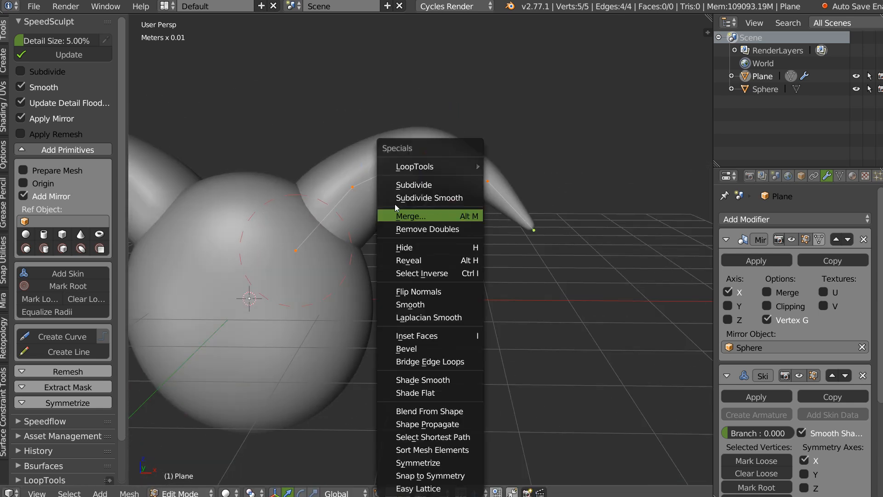
pyautogui.click(441, 184)
pyautogui.moveTo(414, 193); pyautogui.dragTo(329, 206, button='middle')
# Step: Nudge the newly added vertices along the horn outward to smooth its curvature
pyautogui.moveTo(300, 216); pyautogui.dragTo(301, 216, button='right')
pyautogui.moveTo(387, 159); pyautogui.dragTo(385, 156, button='right')
pyautogui.moveTo(471, 160); pyautogui.dragTo(474, 151, button='right')
pyautogui.moveTo(523, 199); pyautogui.dragTo(528, 197, button='right')
pyautogui.moveTo(529, 196); pyautogui.dragTo(413, 236, button='middle')
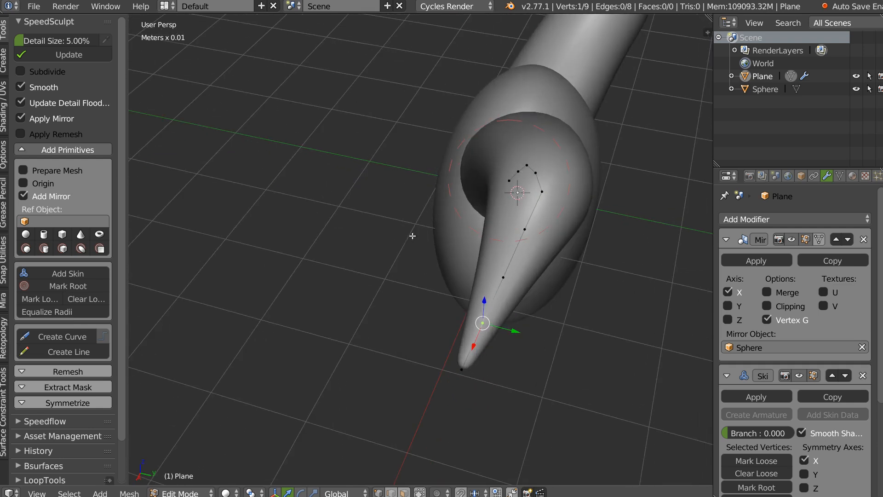
pyautogui.moveTo(557, 234); pyautogui.dragTo(481, 159, button='middle')
# Step: Return to Object Mode and merge the mirrored horns with the sphere using a Boolean Union
pyautogui.press('Tab')
pyautogui.moveTo(401, 136); pyautogui.dragTo(432, 225, button='middle')
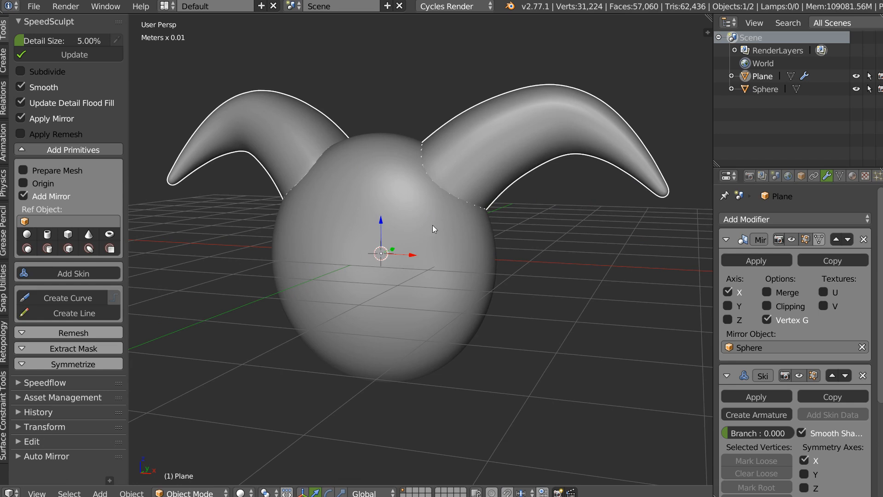
pyautogui.keyDown('shift'); pyautogui.rightClick(484, 248); pyautogui.keyUp('shift')
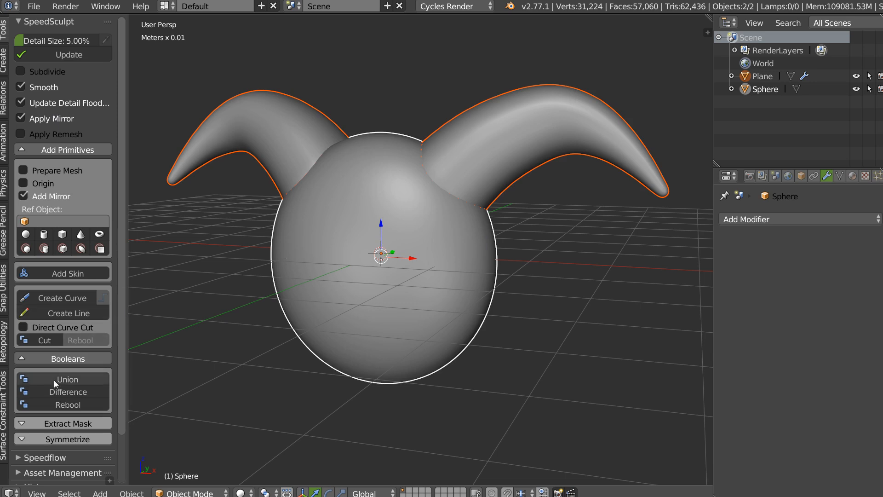
pyautogui.click(66, 377)
pyautogui.moveTo(418, 142); pyautogui.dragTo(403, 195, button='middle')
# Step: In Sculpt Mode, set the brush radius to 107 px and switch to the Smooth brush at the joint between horn and sphere
pyautogui.press('Tab')
pyautogui.click(479, 150)
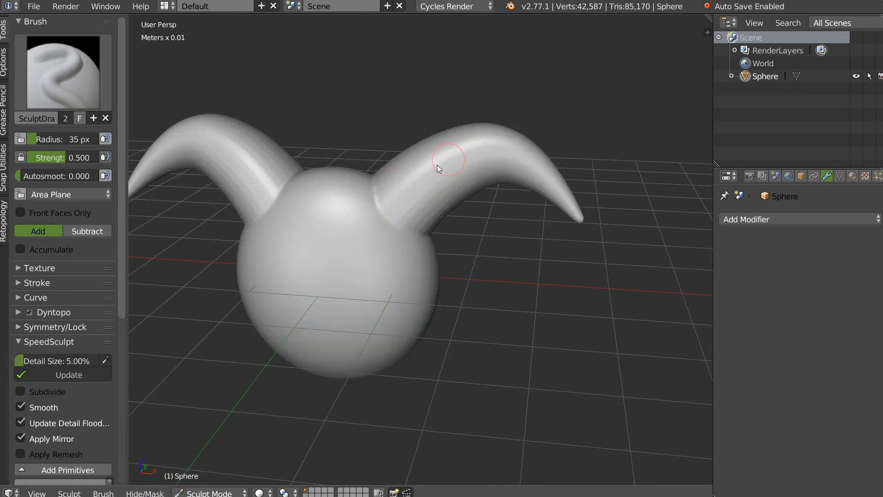
pyautogui.scroll(2, 419, 175)
pyautogui.press('f')
pyautogui.click(426, 182)
pyautogui.press('s')
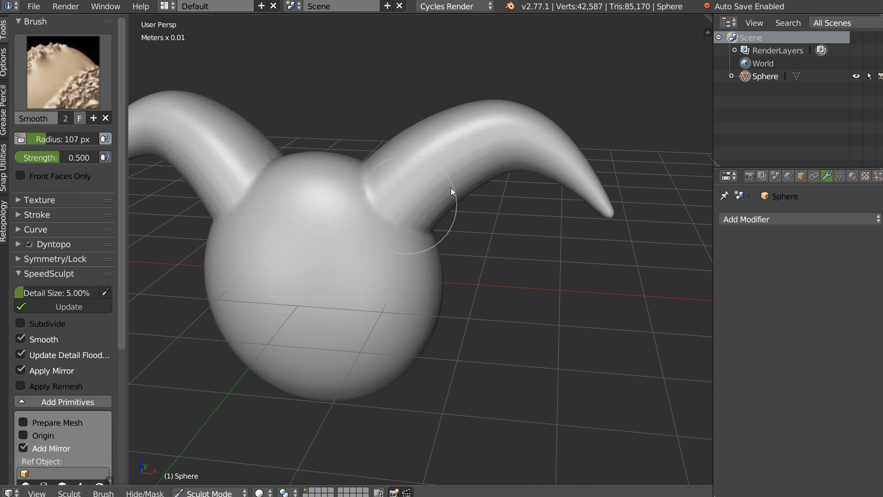
pyautogui.moveTo(379, 153); pyautogui.dragTo(400, 206, button='middle')
pyautogui.press('x')
pyautogui.moveTo(456, 187)
pyautogui.mouseDown(button='middle')
pyautogui.moveTo(390, 187)
pyautogui.moveTo(538, 201)
pyautogui.moveTo(451, 203)
pyautogui.moveTo(397, 174)
pyautogui.moveTo(413, 136)
pyautogui.mouseUp(button='middle')
# Step: Back in Object Mode, move the horned sphere straight up in front view, clear of the world origin
pyautogui.press('Tab')
pyautogui.click(382, 176)
pyautogui.moveTo(382, 176)
pyautogui.mouseDown(button='middle')
pyautogui.moveTo(412, 197)
pyautogui.moveTo(377, 225)
pyautogui.mouseUp(button='middle')
pyautogui.press('KP_1')
pyautogui.keyDown('shift'); pyautogui.moveTo(329, 211); pyautogui.dragTo(366, 169, button='middle'); pyautogui.keyUp('shift')
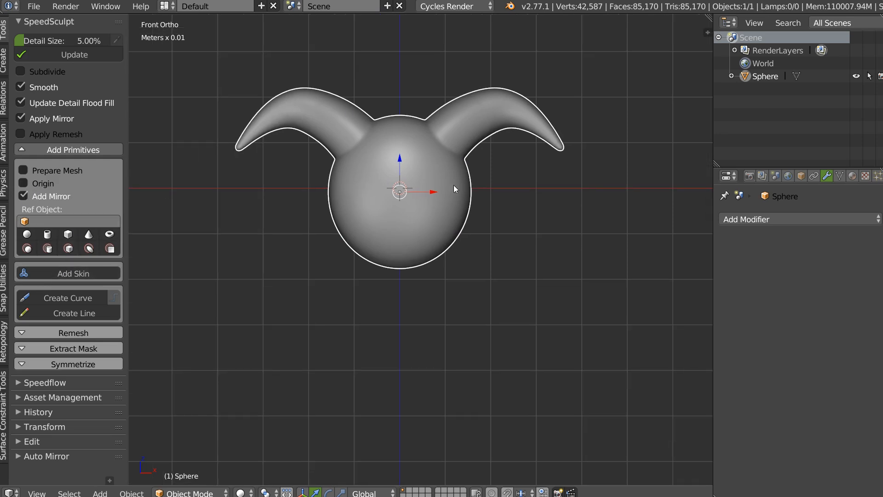
pyautogui.keyDown('ctrl'); pyautogui.moveTo(454, 185); pyautogui.dragTo(407, 178, button='middle'); pyautogui.keyUp('ctrl')
pyautogui.moveTo(406, 177); pyautogui.dragTo(410, 39)
pyautogui.keyDown('shift'); pyautogui.moveTo(409, 38); pyautogui.dragTo(398, 164, button='middle'); pyautogui.keyUp('shift')
pyautogui.moveTo(393, 143); pyautogui.dragTo(393, 47)
pyautogui.keyDown('shift'); pyautogui.moveTo(382, 201); pyautogui.dragTo(378, 144, button='middle'); pyautogui.keyUp('shift')
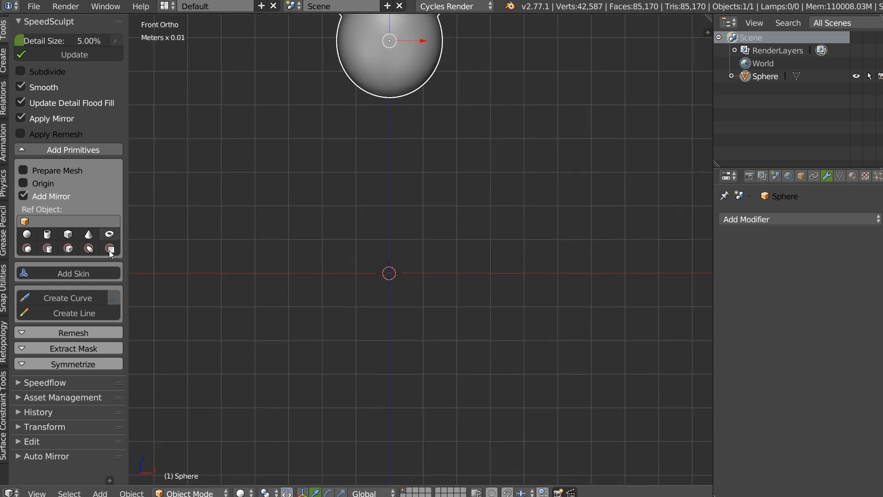
# Step: Enable Origin and add a mirrored skin at the world origin
pyautogui.click(21, 182)
pyautogui.click(80, 273)
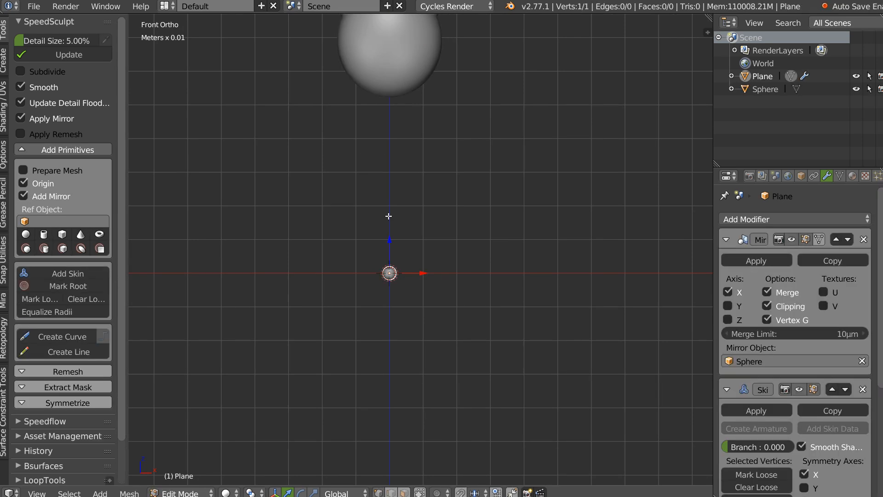
pyautogui.scroll(5, 336, 290)
pyautogui.keyDown('shift'); pyautogui.moveTo(324, 306); pyautogui.dragTo(369, 250, button='middle'); pyautogui.keyUp('shift')
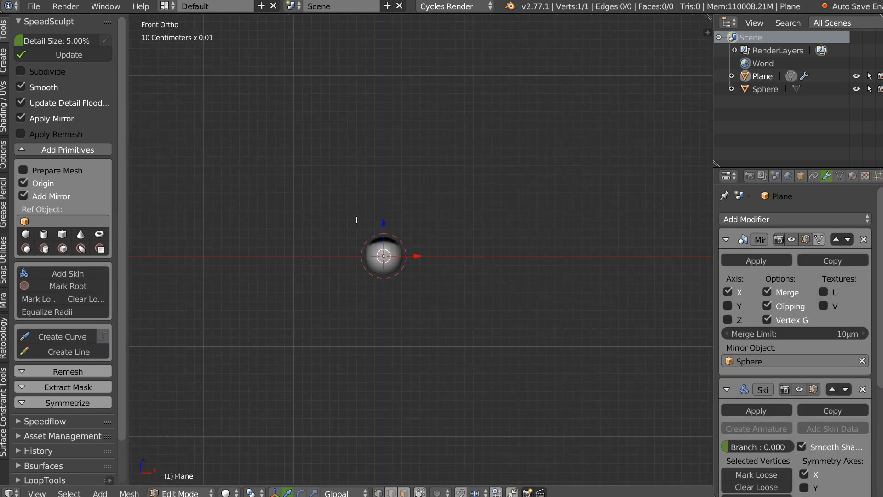
# Step: Extrude the skin's starting vertex and pull the upper vertex far up to form a vertical torso
pyautogui.press('e')
pyautogui.click(393, 239)
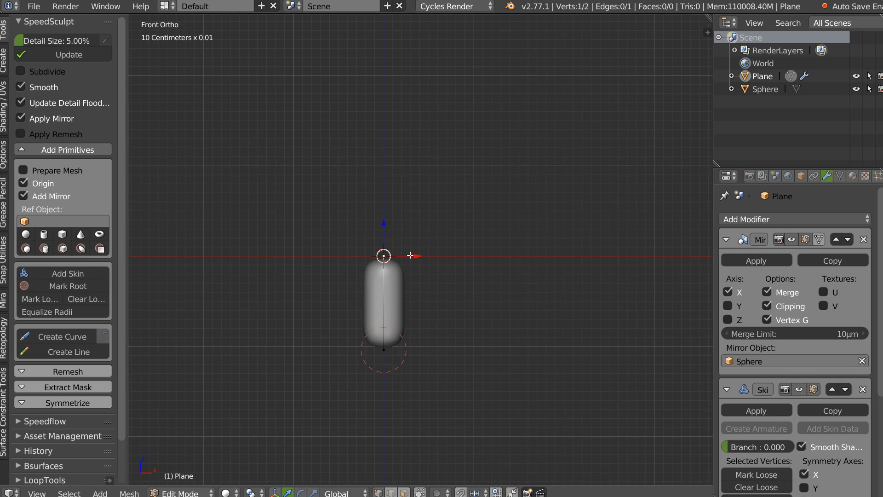
pyautogui.click(423, 349)
pyautogui.moveTo(431, 281); pyautogui.dragTo(430, 126, button='right')
# Step: Add shoulder, elbow and hand vertices from the torso's top vertex to form mirrored arms
pyautogui.scroll(-1, 430, 125)
pyautogui.keyDown('ctrl'); pyautogui.click(464, 114); pyautogui.keyUp('ctrl')
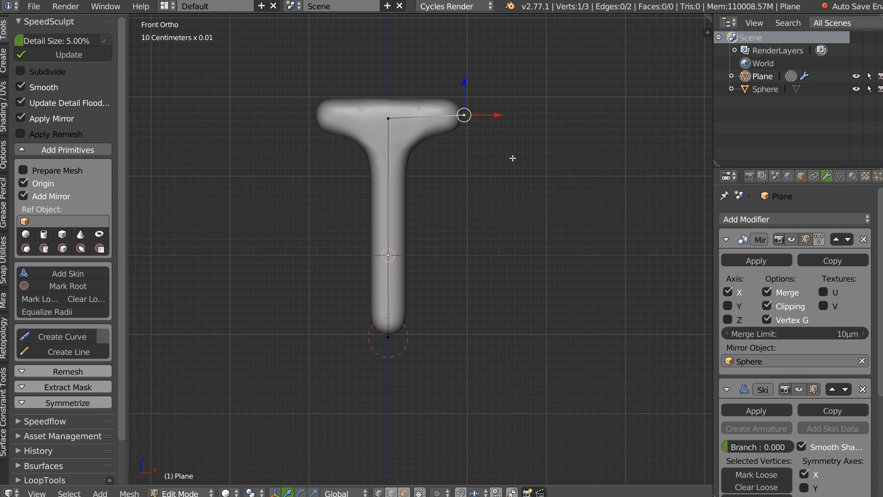
pyautogui.keyDown('ctrl'); pyautogui.click(527, 193); pyautogui.keyUp('ctrl')
pyautogui.keyDown('ctrl'); pyautogui.click(522, 303); pyautogui.keyUp('ctrl')
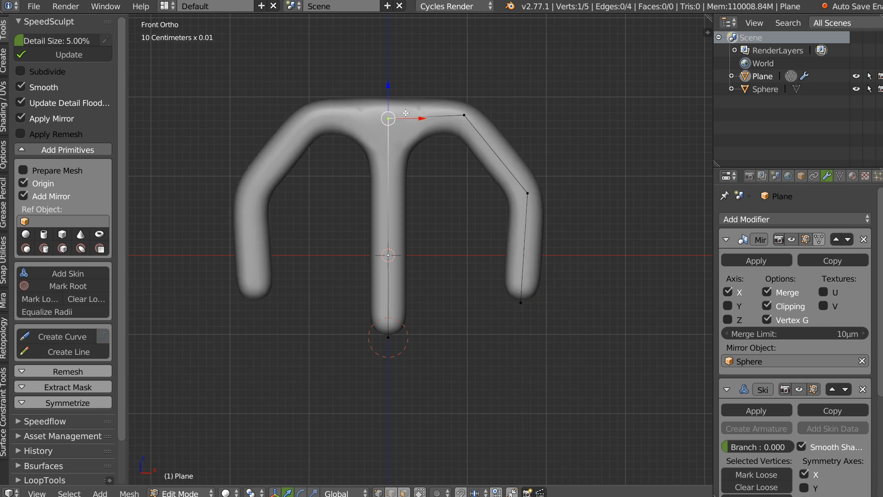
# Step: Add a neck vertex above the chest, lower it toward the shoulders, and extrude a head vertex above it
pyautogui.keyDown('shift'); pyautogui.moveTo(406, 113); pyautogui.dragTo(394, 181, button='middle'); pyautogui.keyUp('shift')
pyautogui.keyDown('ctrl'); pyautogui.click(379, 106); pyautogui.keyUp('ctrl')
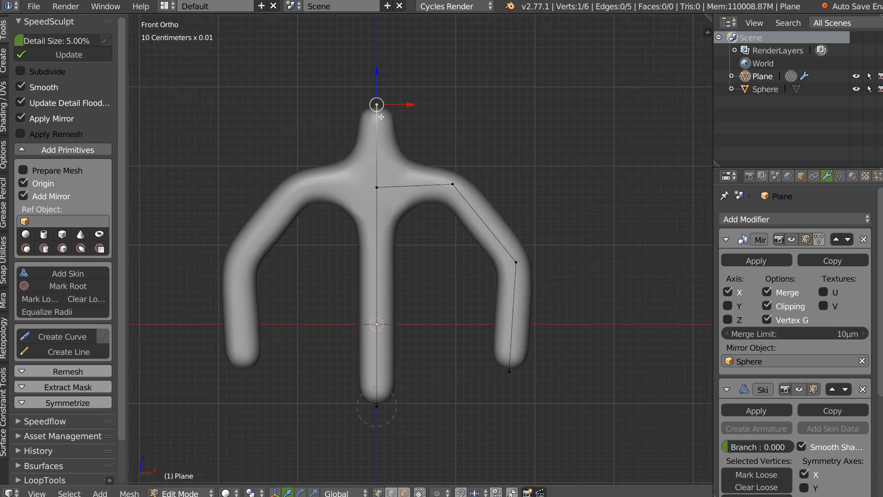
pyautogui.press('g')
pyautogui.click(386, 117)
pyautogui.click(377, 88)
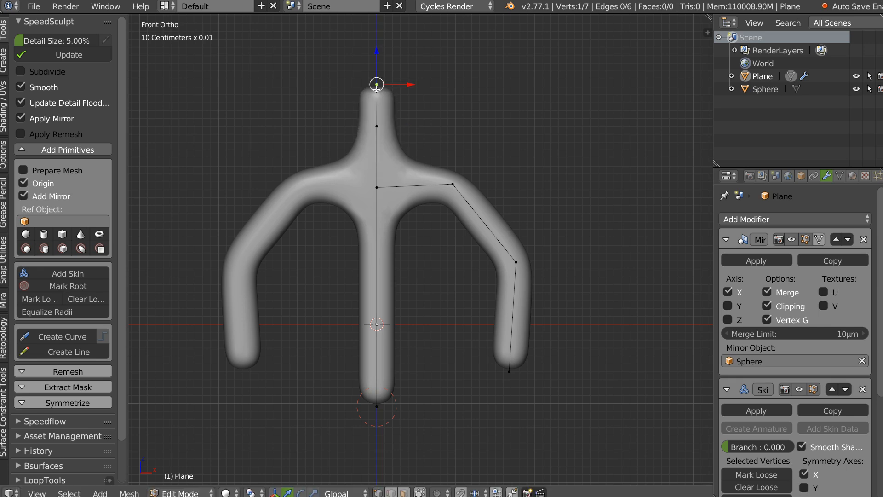
pyautogui.hotkey('ctrl', 'z')
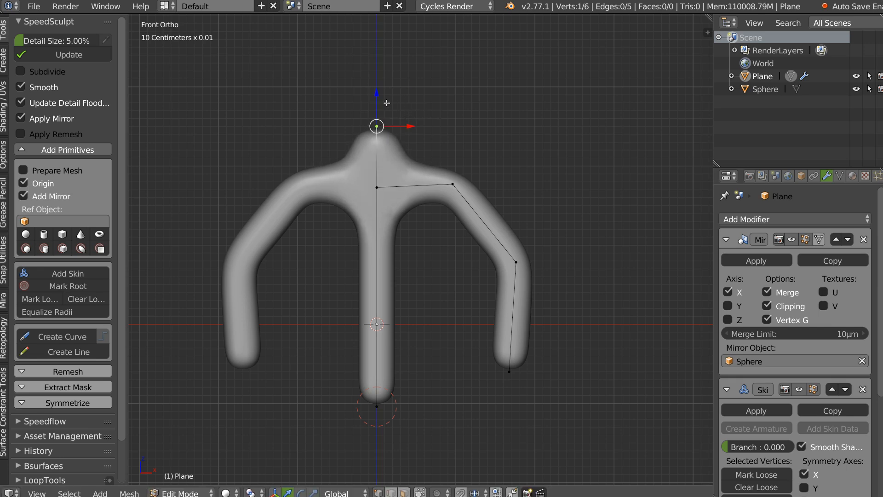
pyautogui.press('e')
pyautogui.click(376, 61)
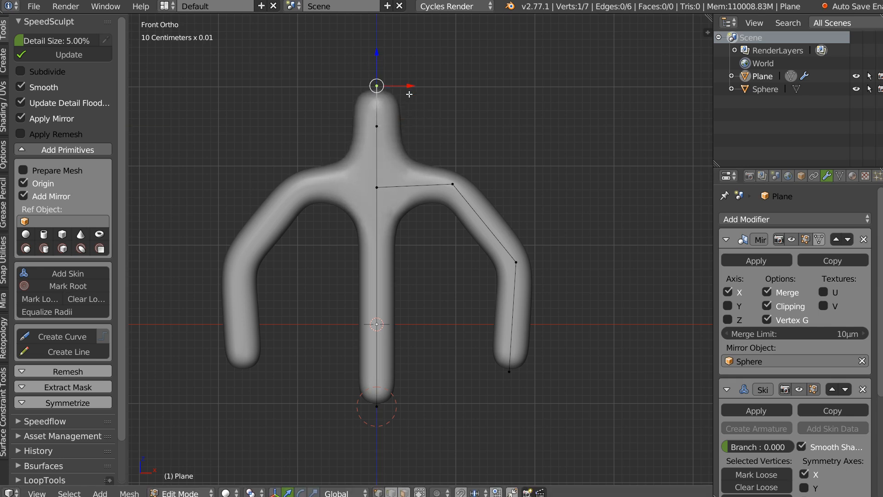
# Step: Enlarge the head's skin radius and extrude it upward along Z, and thicken the torso at the chest and bottom vertices
pyautogui.hotkey('ctrl', 'a')
pyautogui.click(452, 96)
pyautogui.press('e')
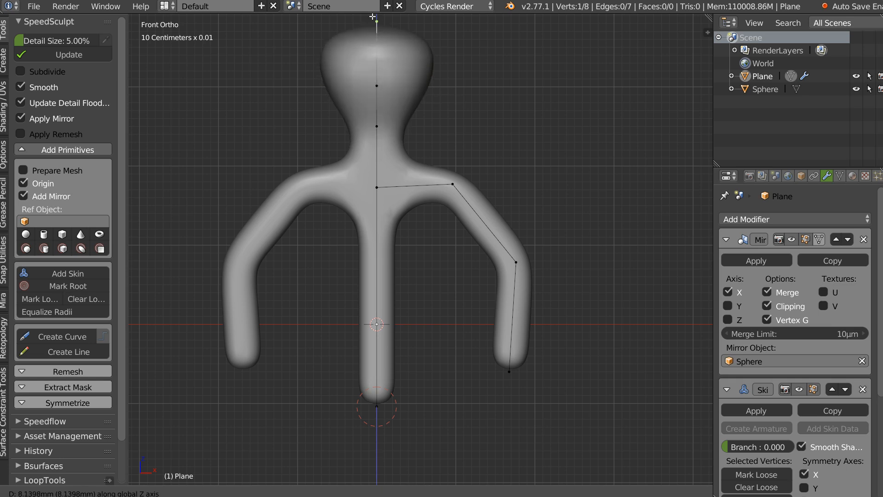
pyautogui.click(459, 181)
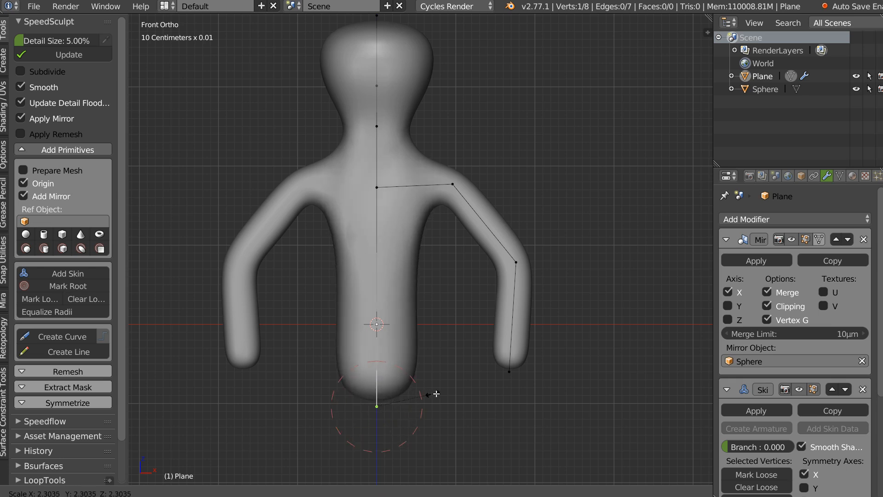
# Step: Reposition the shoulder vertex and move the elbow vertex inward so the arms hang closer to the body
pyautogui.press('g')
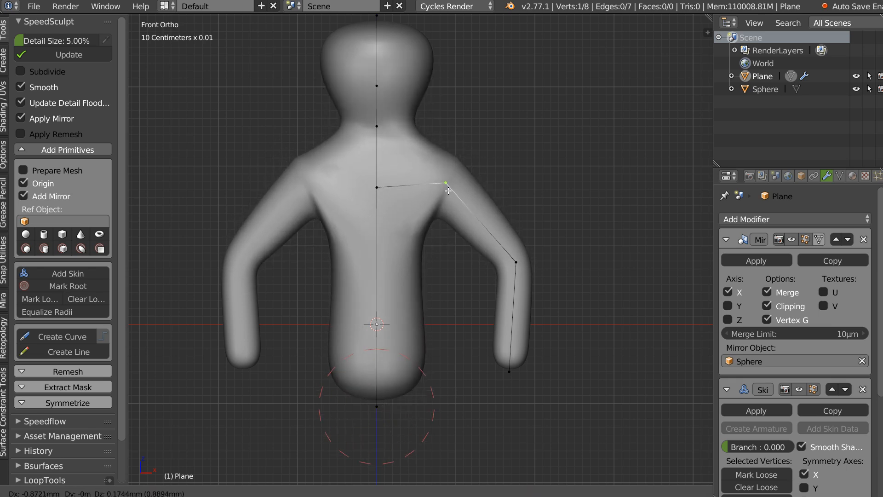
pyautogui.click(463, 194)
pyautogui.moveTo(478, 216); pyautogui.dragTo(458, 226, button='middle')
pyautogui.rightClick(517, 270)
pyautogui.press('g')
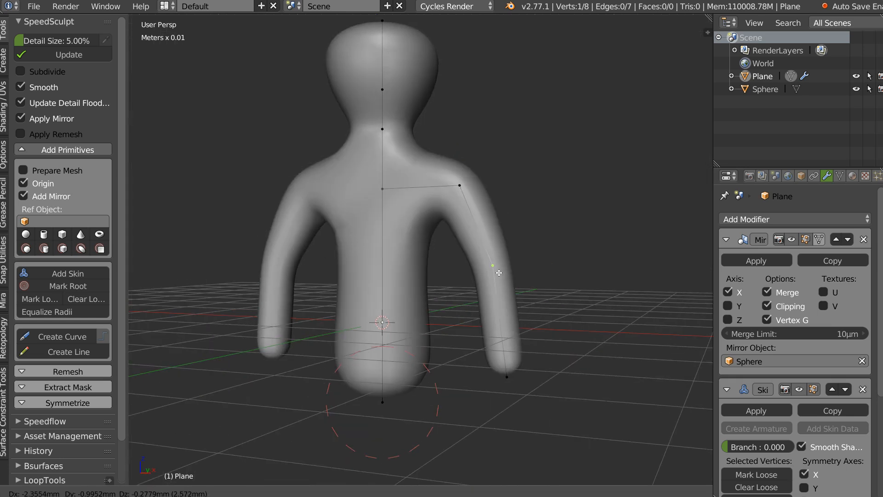
pyautogui.click(499, 274)
# Step: Adjust the skin radius around the neck and head, and extrude another vertex at the top of the head
pyautogui.moveTo(503, 262); pyautogui.dragTo(477, 180, button='middle')
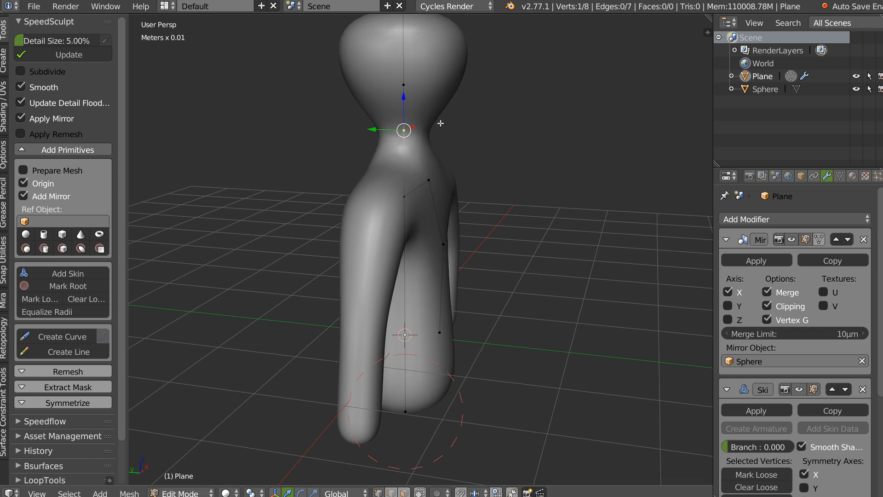
pyautogui.keyDown('shift'); pyautogui.moveTo(404, 131); pyautogui.dragTo(401, 164, button='middle'); pyautogui.keyUp('shift')
pyautogui.hotkey('ctrl', 'a')
pyautogui.click(444, 183)
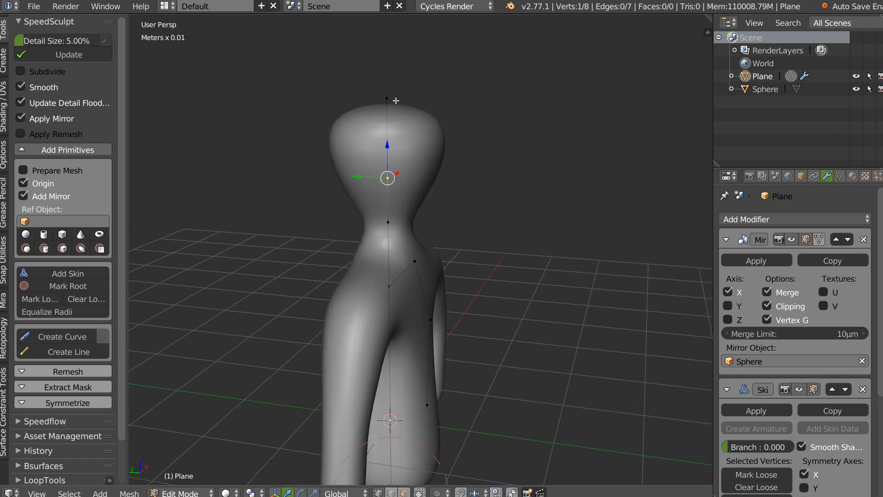
pyautogui.press('e')
pyautogui.click(395, 108)
# Step: Move the elbow vertex backward to bend the arm, and reduce the skin radius at the hand vertex
pyautogui.moveTo(395, 108); pyautogui.dragTo(491, 216, button='middle')
pyautogui.moveTo(481, 298); pyautogui.dragTo(513, 302)
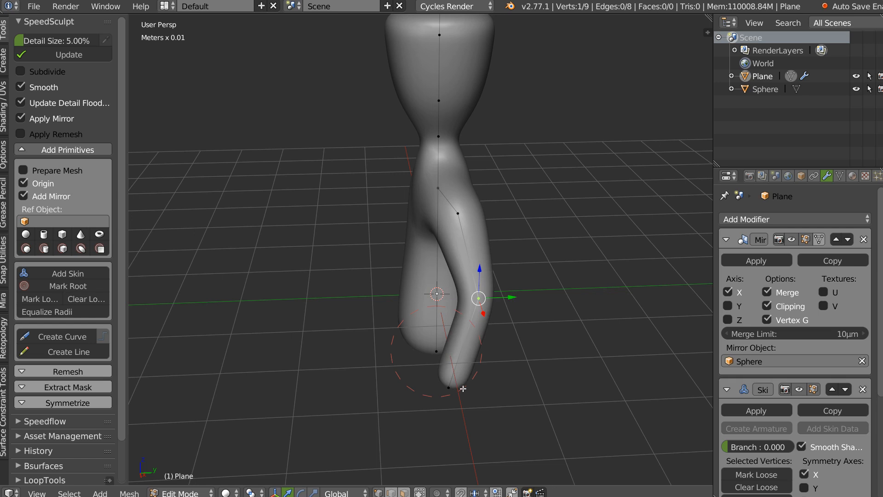
pyautogui.moveTo(441, 349); pyautogui.dragTo(510, 267, button='middle')
pyautogui.press('s')
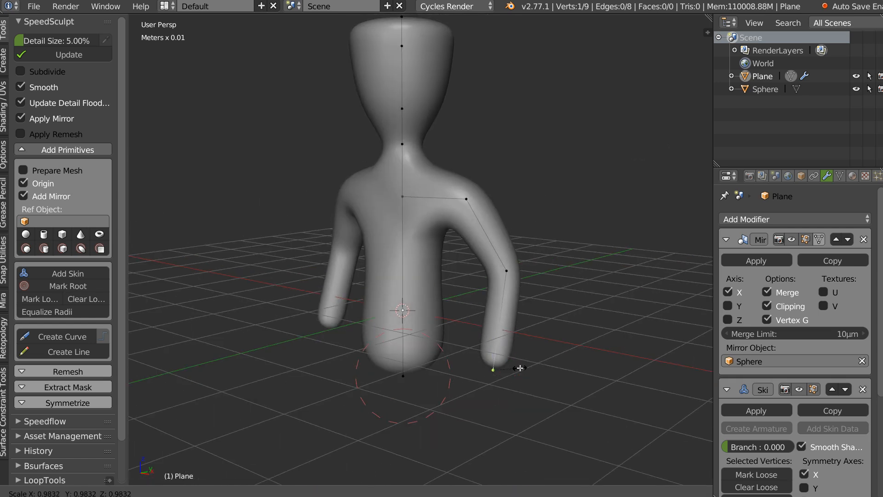
pyautogui.click(514, 366)
pyautogui.moveTo(513, 366); pyautogui.dragTo(421, 299, button='middle')
pyautogui.rightClick(421, 300)
pyautogui.press('e')
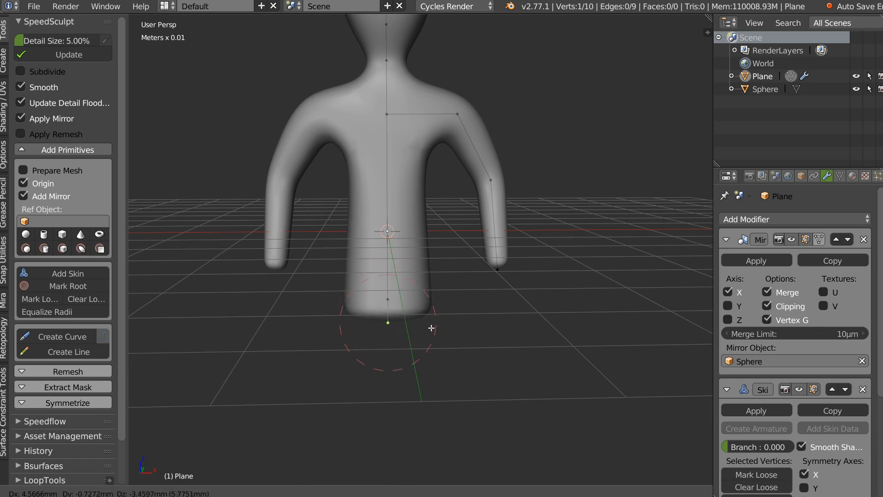
pyautogui.rightClick(425, 333)
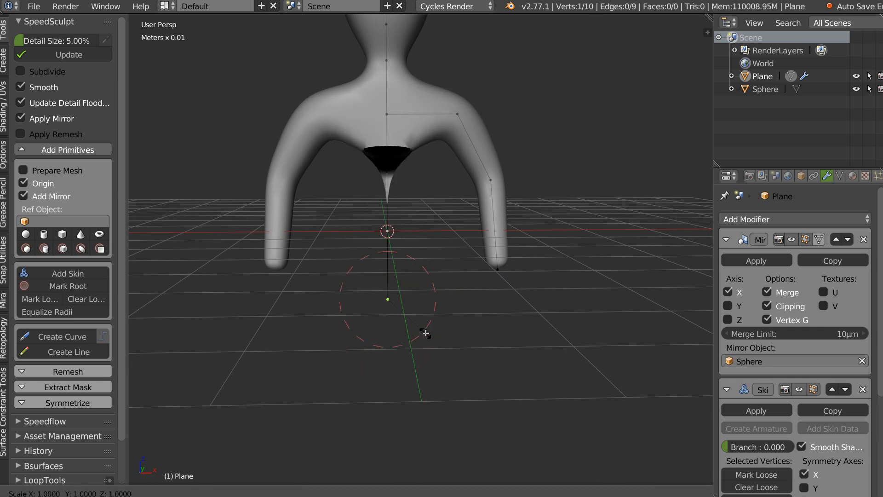
pyautogui.hotkey('ctrl', 'a')
pyautogui.click(471, 346)
pyautogui.hotkey('ctrl', 'z')
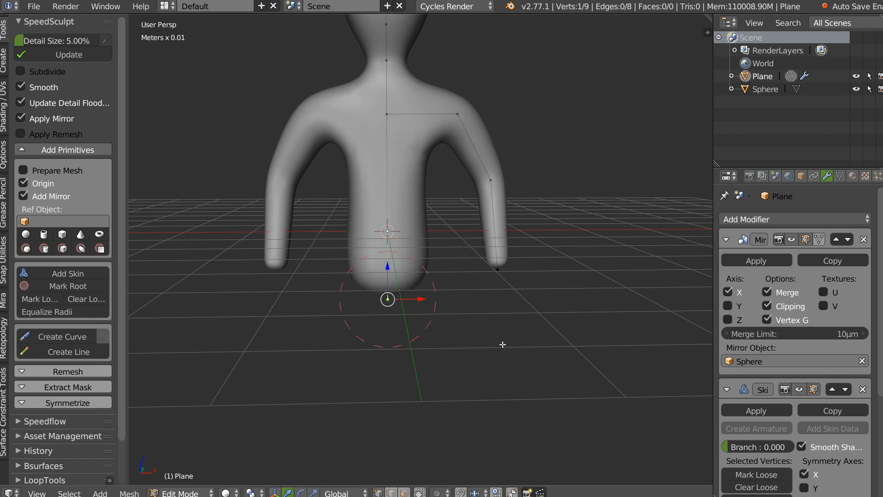
# Step: In front view, add hip, knee and foot vertices from the torso's bottom vertex to form mirrored legs
pyautogui.press('KP_1')
pyautogui.scroll(3, 440, 315)
pyautogui.keyDown('ctrl'); pyautogui.click(425, 221); pyautogui.keyUp('ctrl')
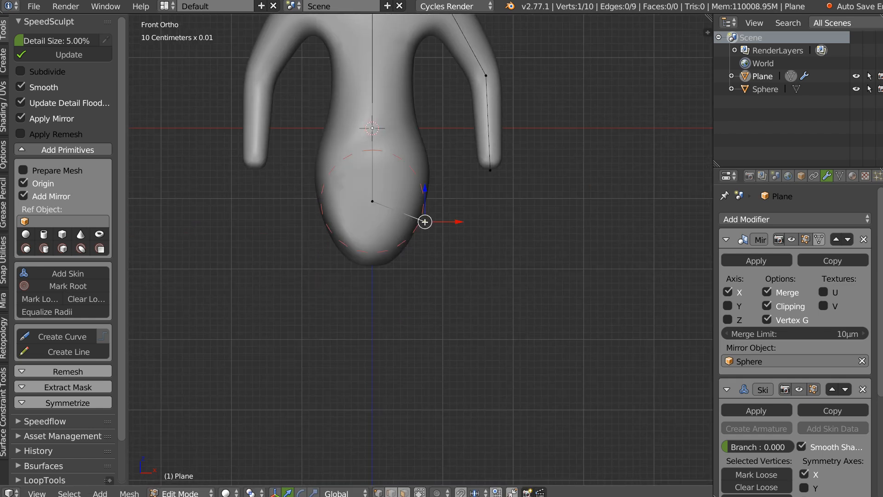
pyautogui.keyDown('ctrl'); pyautogui.click(443, 379); pyautogui.keyUp('ctrl')
pyautogui.keyDown('ctrl'); pyautogui.click(437, 468); pyautogui.keyUp('ctrl')
# Step: Reduce the skin radius at the hip, knee and foot vertices to slim the mirrored legs
pyautogui.keyDown('shift'); pyautogui.moveTo(407, 301); pyautogui.dragTo(399, 184, button='middle'); pyautogui.keyUp('shift')
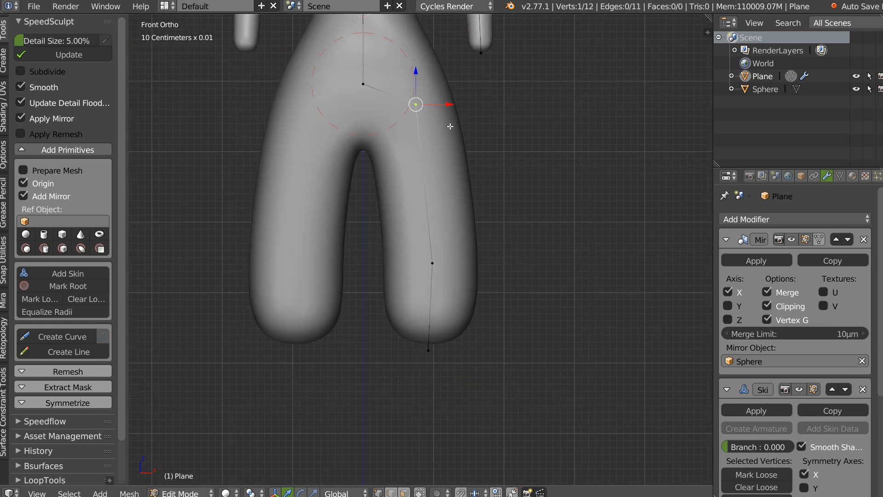
pyautogui.hotkey('ctrl', 'a')
pyautogui.click(472, 160)
pyautogui.rightClick(433, 262)
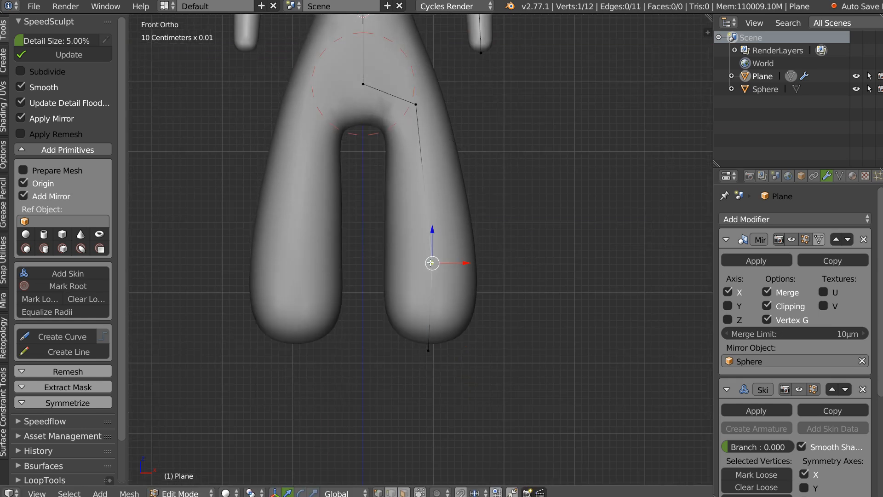
pyautogui.hotkey('ctrl', 'a')
pyautogui.click(477, 254)
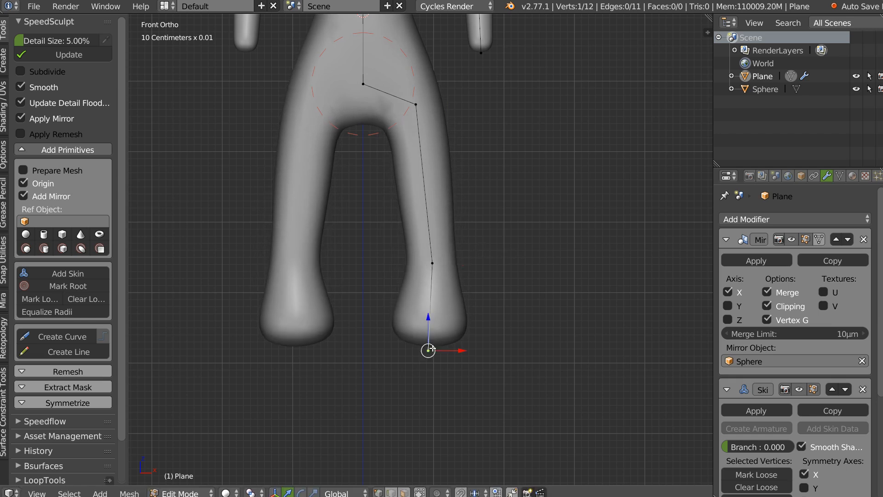
pyautogui.hotkey('ctrl', 'a')
pyautogui.click(458, 339)
# Step: In side view, move the knee vertex forward and the foot vertex backward, and extrude a toe vertex forward along Y
pyautogui.press('KP_3')
pyautogui.moveTo(479, 266); pyautogui.dragTo(436, 194, button='right')
pyautogui.moveTo(476, 351); pyautogui.dragTo(488, 362, button='right')
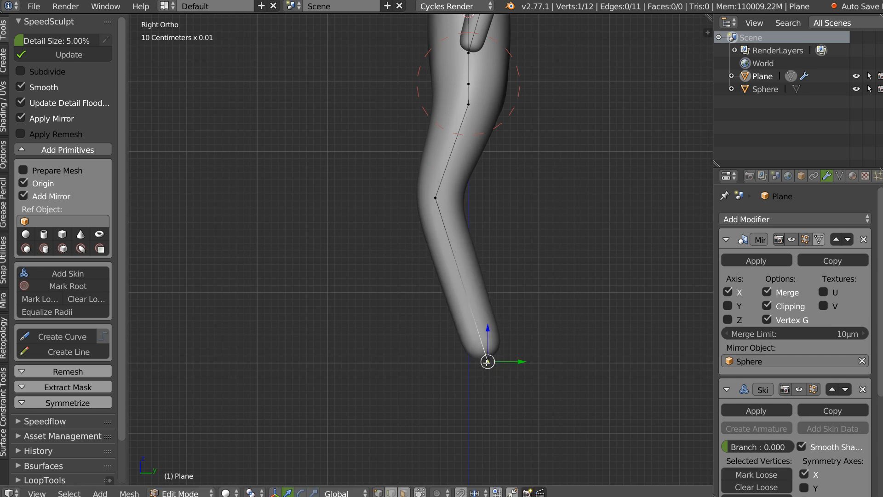
pyautogui.press('e')
pyautogui.press('y')
pyautogui.click(404, 304)
# Step: Move the hip vertex inward so the legs start closer to the body's centre
pyautogui.moveTo(404, 304); pyautogui.dragTo(452, 278, button='middle')
pyautogui.rightClick(451, 278)
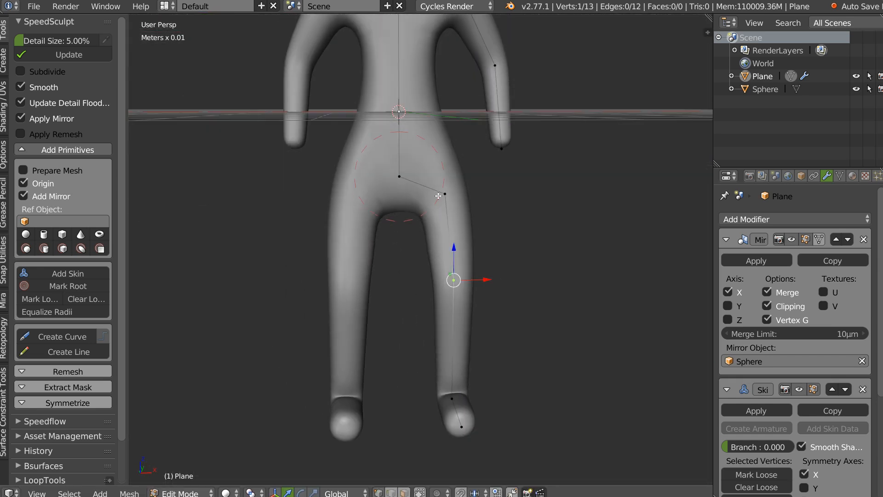
pyautogui.press('g')
pyautogui.click(431, 191)
pyautogui.moveTo(430, 192); pyautogui.dragTo(422, 160, button='middle')
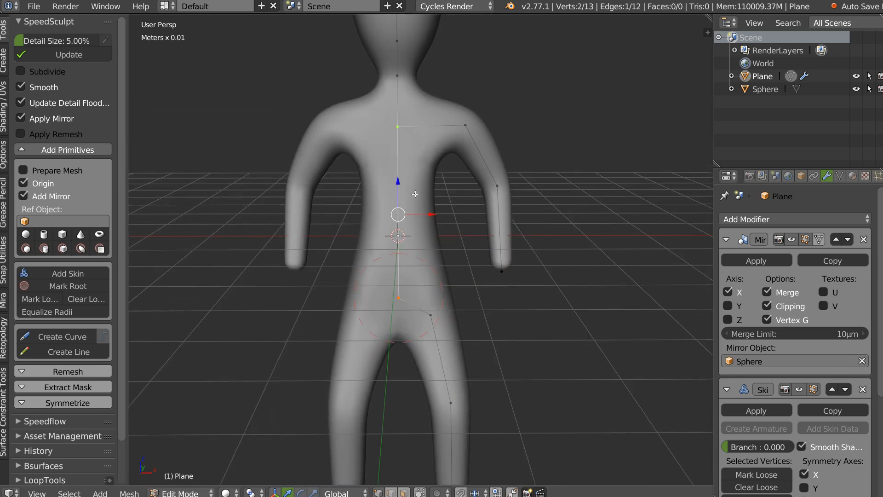
# Step: Subdivide the torso edge and scale the skin radius at the new waist vertex by about 1.27
pyautogui.press('w')
pyautogui.click(393, 184)
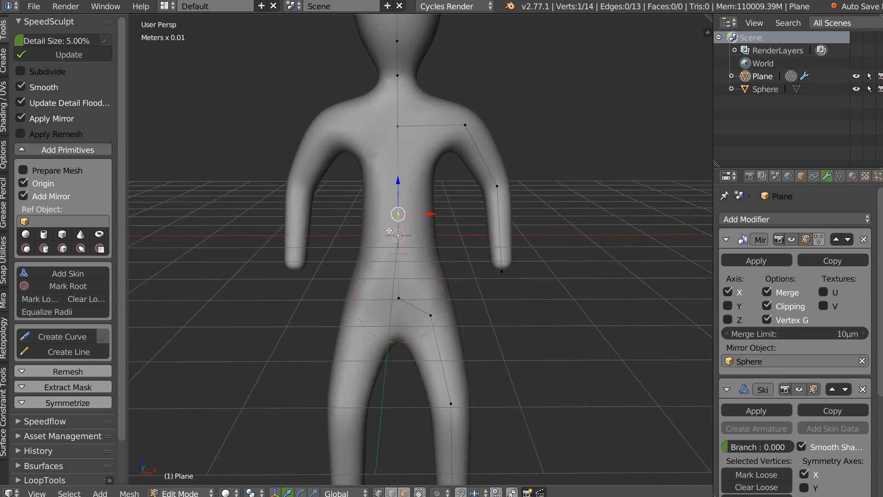
pyautogui.hotkey('ctrl', 'a')
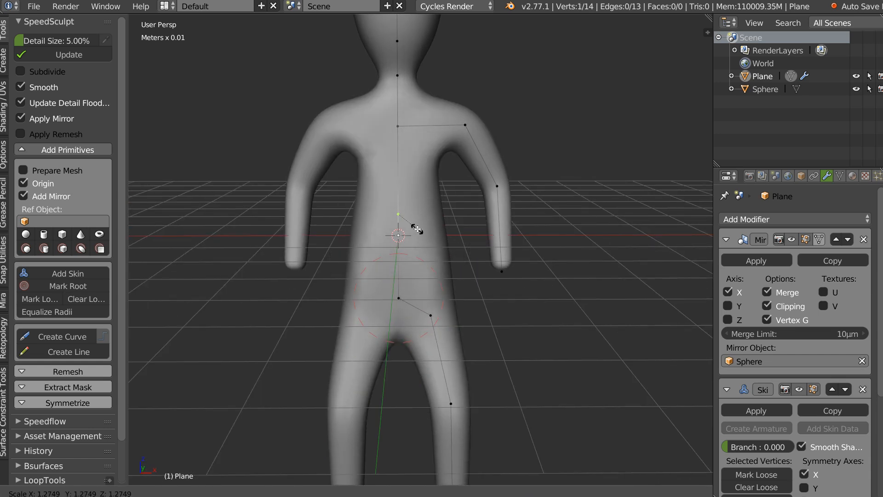
pyautogui.click(417, 229)
pyautogui.moveTo(418, 229); pyautogui.dragTo(430, 213, button='middle')
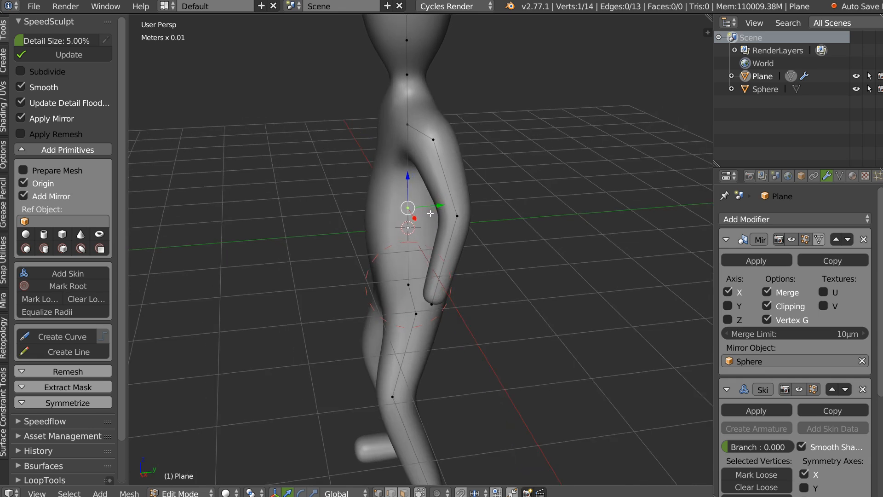
# Step: Try scaling the waist vertex's skin radius along X only and then along Y only
pyautogui.hotkey('ctrl', 'a')
pyautogui.press('x')
pyautogui.rightClick(445, 204)
pyautogui.hotkey('ctrl', 'a')
pyautogui.press('y')
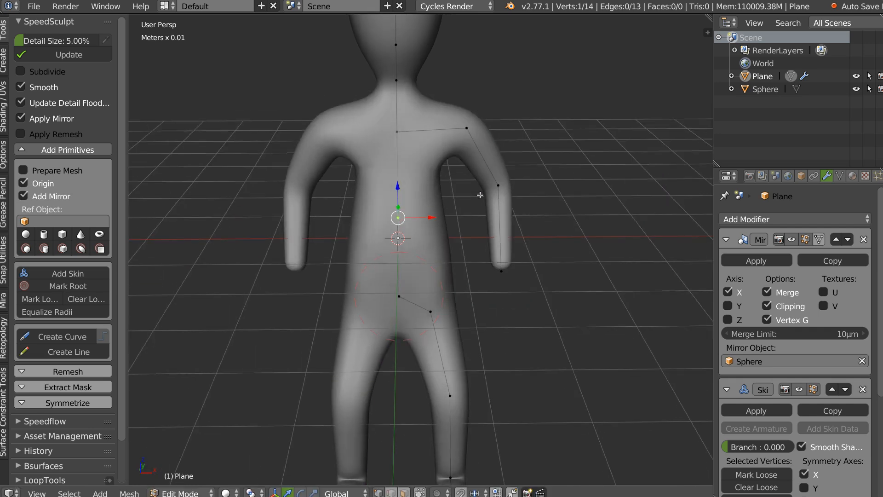
pyautogui.moveTo(438, 205); pyautogui.dragTo(449, 197, button='middle')
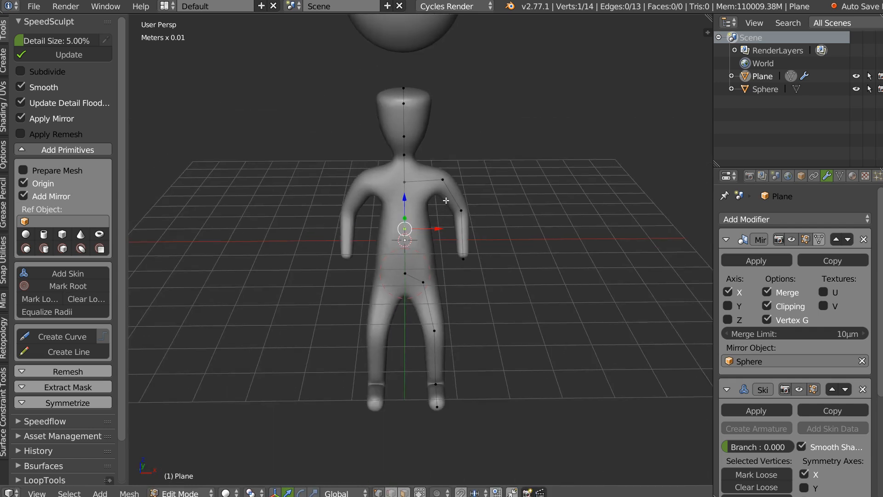
# Step: In Object Mode, update the skinned character into an applied mesh and check its topology in wireframe
pyautogui.press('Tab')
pyautogui.moveTo(437, 129)
pyautogui.mouseDown(button='middle')
pyautogui.moveTo(406, 173)
pyautogui.moveTo(518, 180)
pyautogui.moveTo(430, 183)
pyautogui.moveTo(419, 175)
pyautogui.moveTo(440, 123)
pyautogui.mouseUp(button='middle')
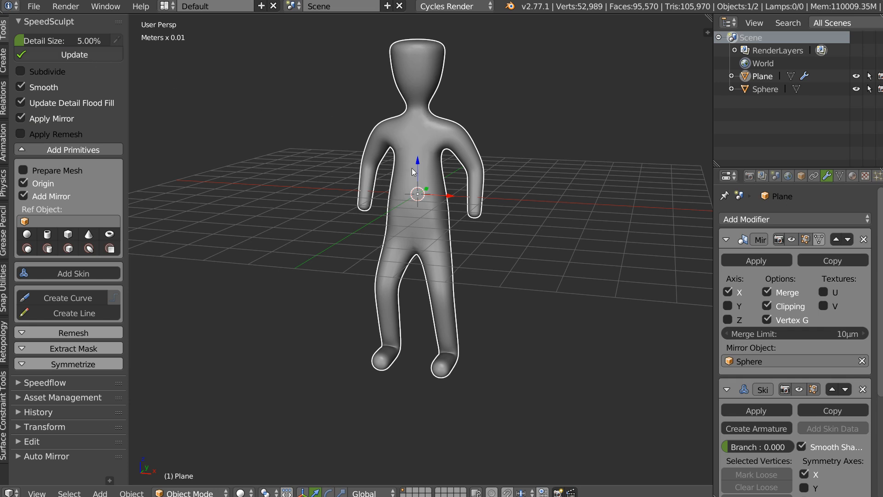
pyautogui.scroll(3, 419, 147)
pyautogui.press('z')
pyautogui.moveTo(394, 150); pyautogui.dragTo(451, 148, button='middle')
pyautogui.press('z')
# Step: Switch the character to Sculpt Mode and smooth the uneven areas of its body
pyautogui.press('Tab')
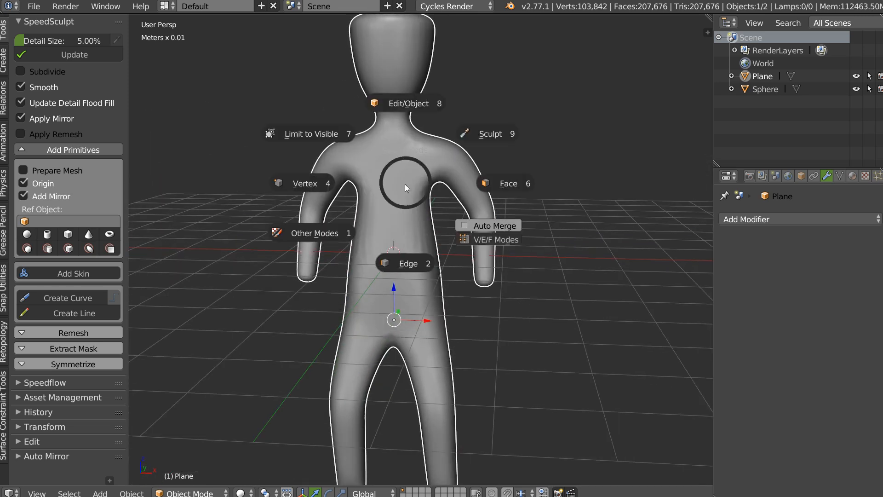
pyautogui.click(473, 137)
pyautogui.scroll(4, 389, 178)
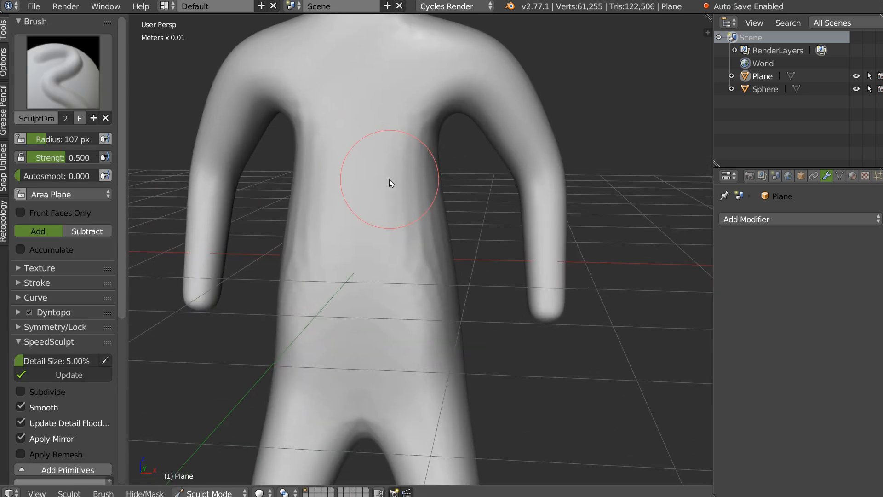
pyautogui.press('x')
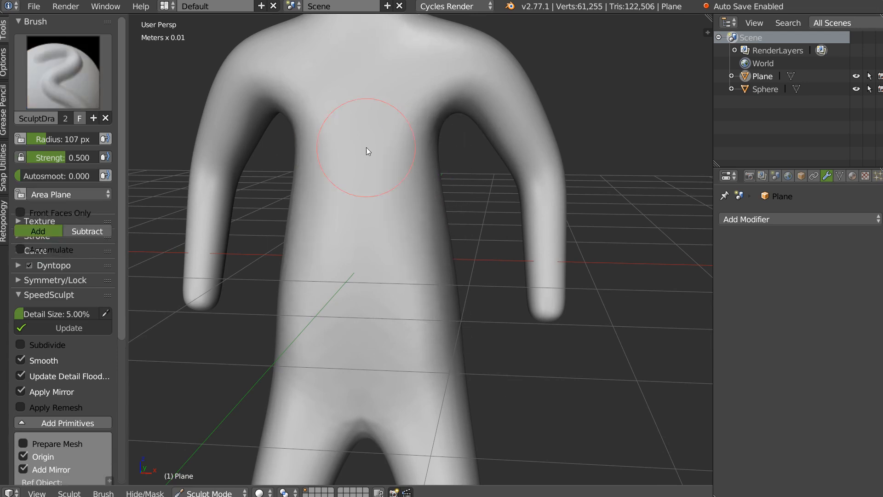
pyautogui.moveTo(366, 147); pyautogui.dragTo(427, 54, button='middle')
pyautogui.moveTo(471, 243)
pyautogui.mouseDown(button='middle')
pyautogui.moveTo(330, 255)
pyautogui.moveTo(358, 236)
pyautogui.moveTo(366, 186)
pyautogui.moveTo(353, 256)
pyautogui.mouseUp(button='middle')
pyautogui.hotkey('shift', 's')
pyautogui.keyDown('shift'); pyautogui.moveTo(352, 256); pyautogui.dragTo(359, 276); pyautogui.keyUp('shift')
pyautogui.keyDown('shift'); pyautogui.moveTo(402, 108); pyautogui.dragTo(351, 321, button='middle'); pyautogui.keyUp('shift')
pyautogui.moveTo(338, 216)
pyautogui.keyDown('shift'); pyautogui.mouseDown()
pyautogui.moveTo(285, 218)
pyautogui.moveTo(294, 214)
pyautogui.mouseUp(); pyautogui.keyUp('shift')
# Step: In Object Mode's front view, slice off the top of the head with a rectangular Difference cut and update the mesh detail
pyautogui.scroll(-5, 357, 117)
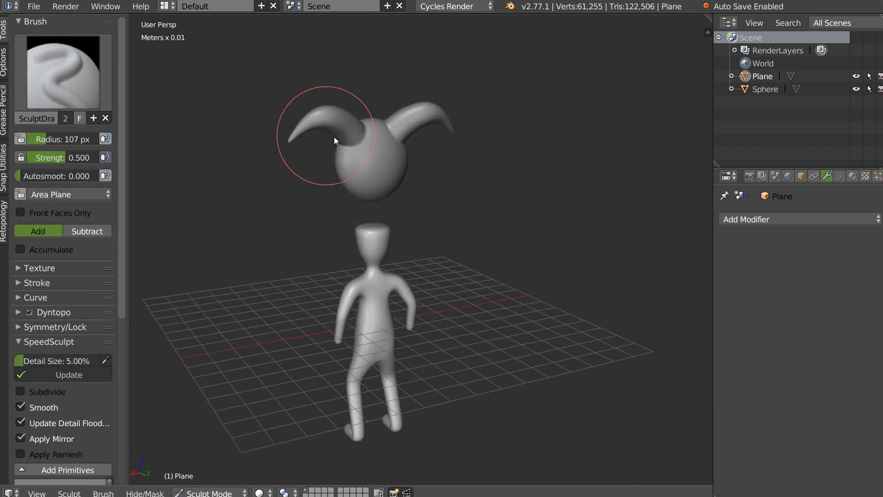
pyautogui.moveTo(292, 138); pyautogui.dragTo(422, 255, button='middle')
pyautogui.scroll(4, 427, 244)
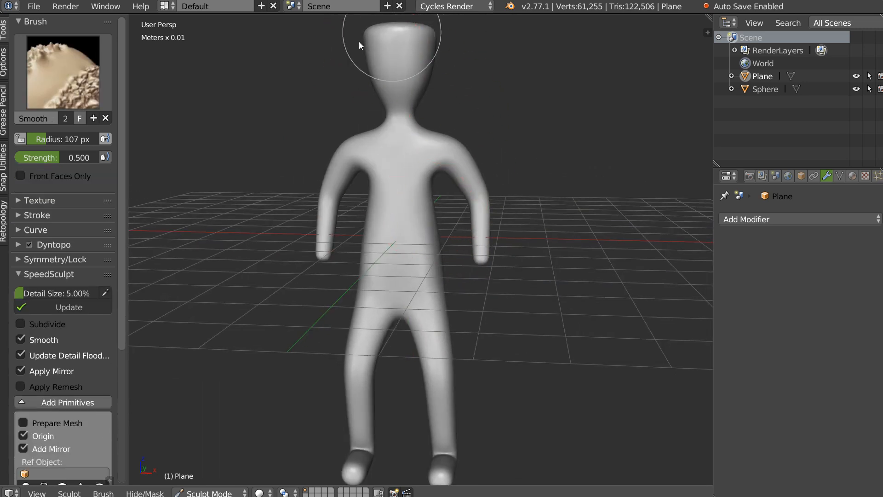
pyautogui.moveTo(403, 89); pyautogui.dragTo(394, 132, button='middle')
pyautogui.moveTo(470, 120); pyautogui.dragTo(460, 194, button='middle')
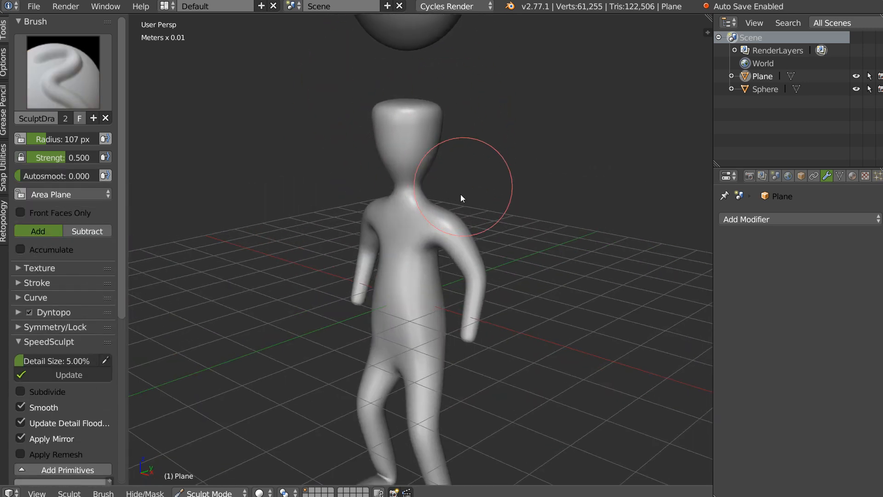
pyautogui.press('Tab')
pyautogui.press('KP_1')
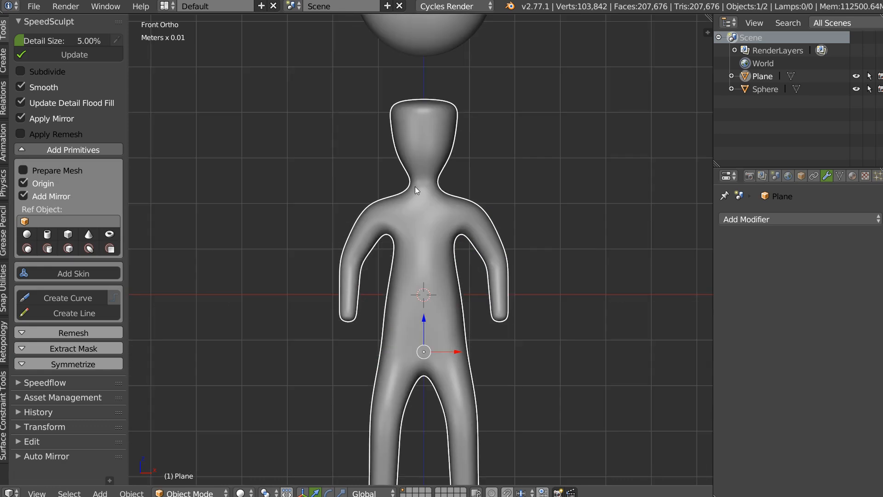
pyautogui.keyDown('shift'); pyautogui.moveTo(437, 151); pyautogui.dragTo(401, 256, button='middle'); pyautogui.keyUp('shift')
pyautogui.hotkey('ctrl', 'shift', 'x')
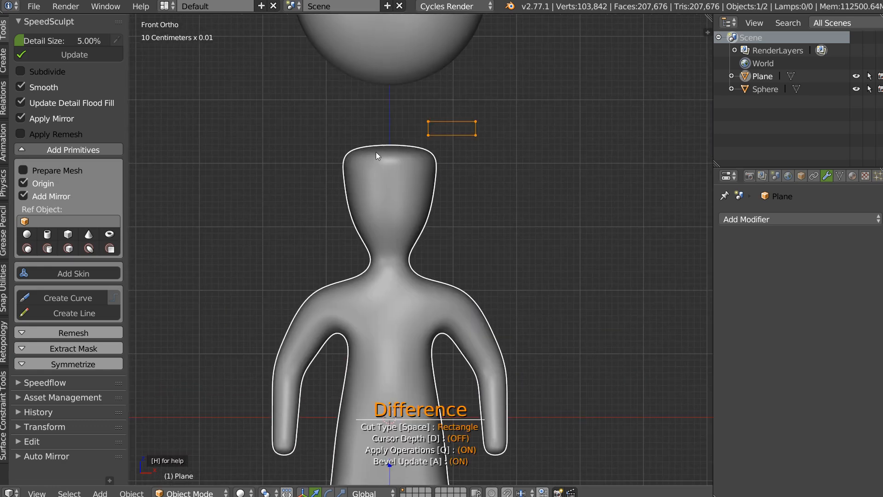
pyautogui.click(281, 175)
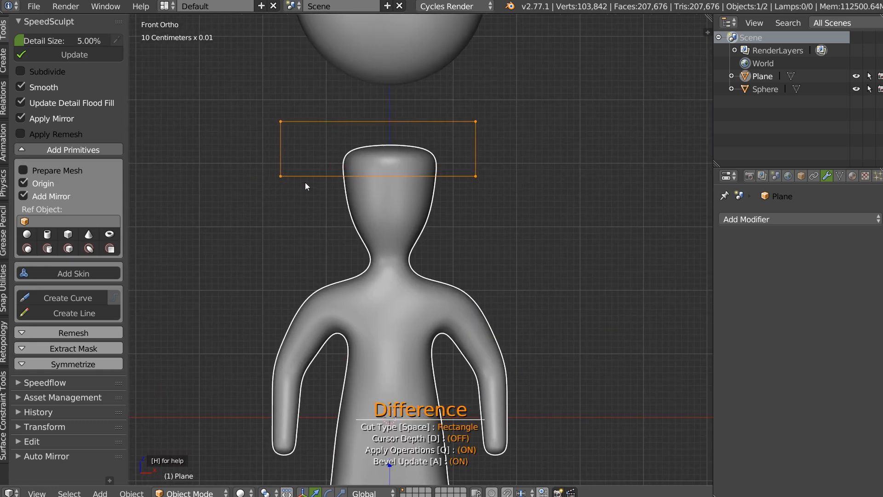
pyautogui.moveTo(409, 204); pyautogui.dragTo(342, 208, button='middle')
pyautogui.click(74, 54)
# Step: In front view, draw a freehand curve looping around one of the character's arms with Create Curve
pyautogui.moveTo(396, 196); pyautogui.dragTo(444, 234, button='middle')
pyautogui.press('KP_1')
pyautogui.keyDown('shift'); pyautogui.moveTo(431, 192); pyautogui.dragTo(382, 138, button='middle'); pyautogui.keyUp('shift')
pyautogui.scroll(2, 437, 121)
pyautogui.keyDown('shift'); pyautogui.moveTo(411, 97); pyautogui.dragTo(401, 152, button='middle'); pyautogui.keyUp('shift')
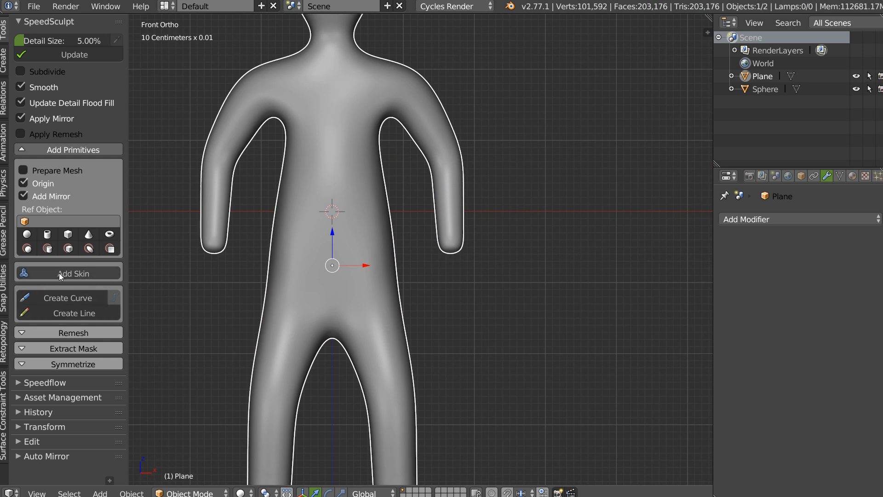
pyautogui.click(61, 299)
pyautogui.moveTo(392, 156)
pyautogui.mouseDown()
pyautogui.moveTo(475, 83)
pyautogui.moveTo(497, 309)
pyautogui.moveTo(418, 234)
pyautogui.mouseUp()
pyautogui.press('Tab')
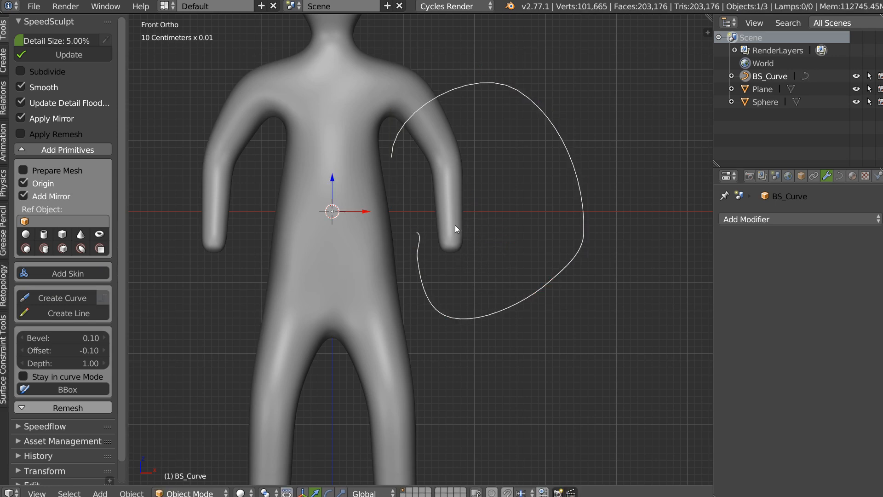
# Step: Cut the arm off the body with the drawn curve and symmetrize the result to the other side
pyautogui.keyDown('shift'); pyautogui.rightClick(460, 249); pyautogui.keyUp('shift')
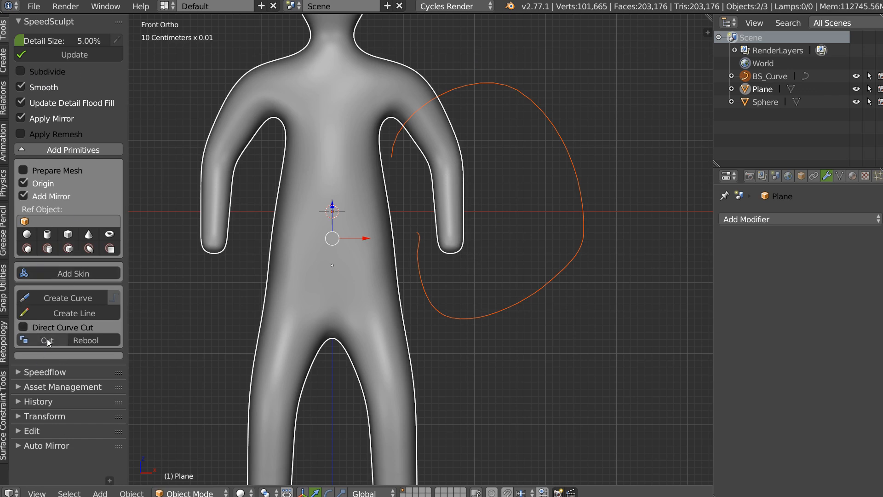
pyautogui.keyDown('ctrl'); pyautogui.moveTo(455, 160); pyautogui.dragTo(462, 143, button='middle'); pyautogui.keyUp('ctrl')
pyautogui.click(64, 364)
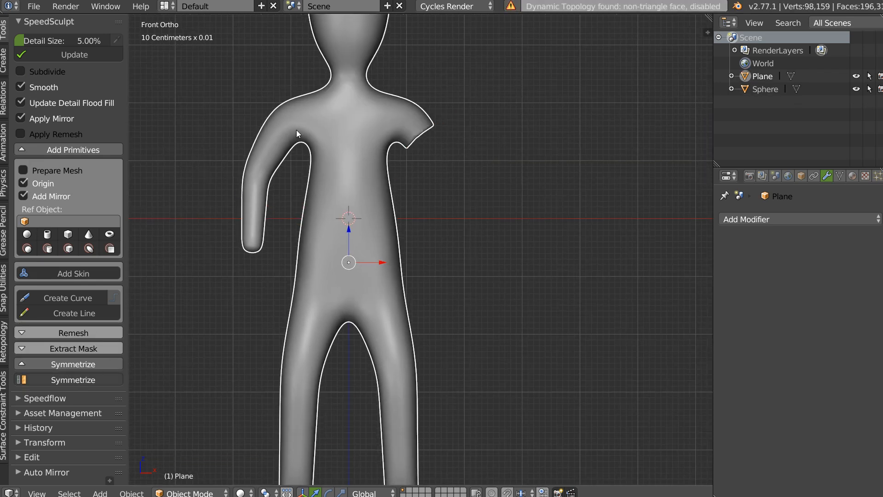
pyautogui.moveTo(295, 129); pyautogui.dragTo(434, 148, button='middle')
pyautogui.moveTo(373, 184); pyautogui.dragTo(418, 223, button='middle')
pyautogui.press('KP_1')
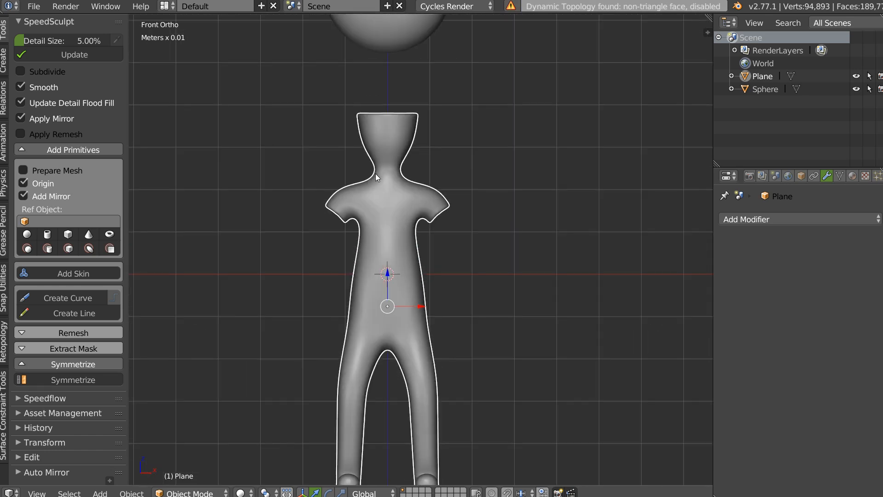
# Step: Undo the symmetrized arm cut, delete the looping curve and reselect the body
pyautogui.scroll(2, 415, 192)
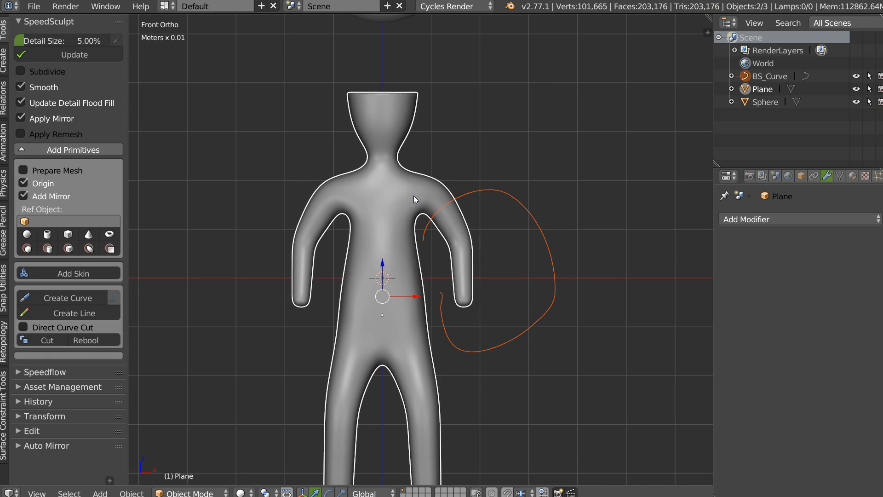
pyautogui.press('Delete')
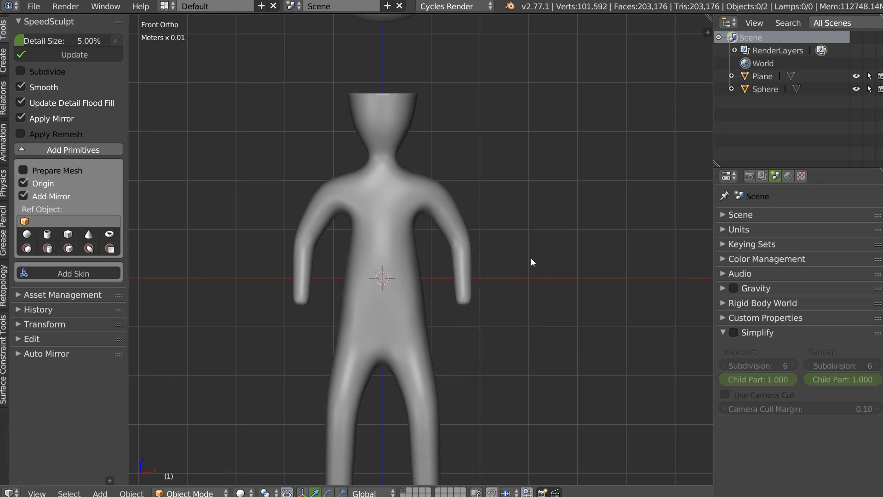
pyautogui.rightClick(451, 266)
pyautogui.scroll(2, 432, 191)
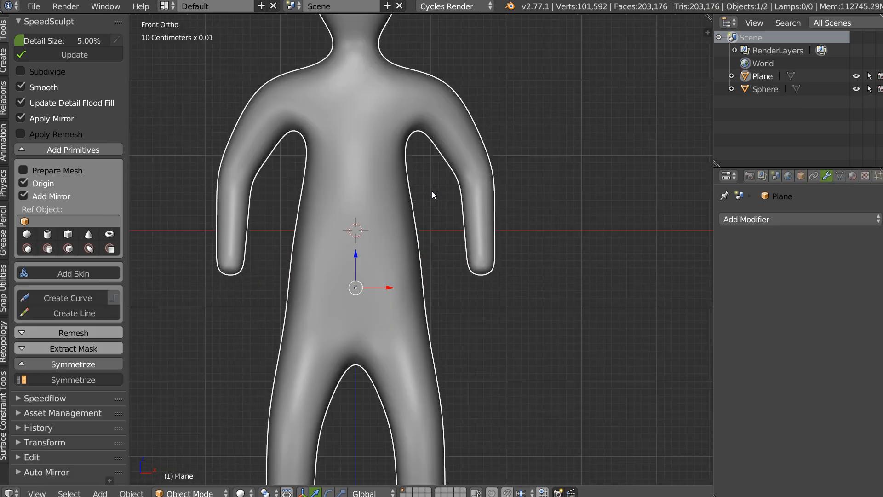
# Step: Draw a short straight-segment curve across one upper arm and cut the body along it
pyautogui.click(82, 297)
pyautogui.moveTo(403, 180); pyautogui.dragTo(540, 107)
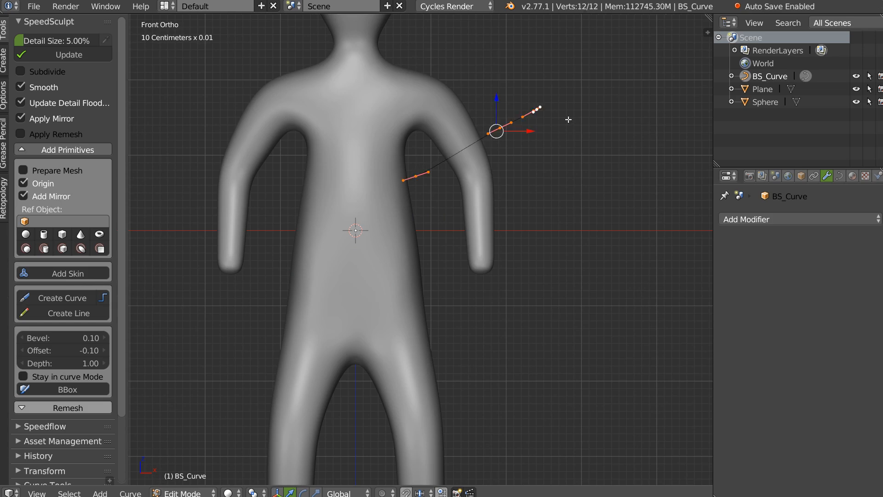
pyautogui.click(106, 298)
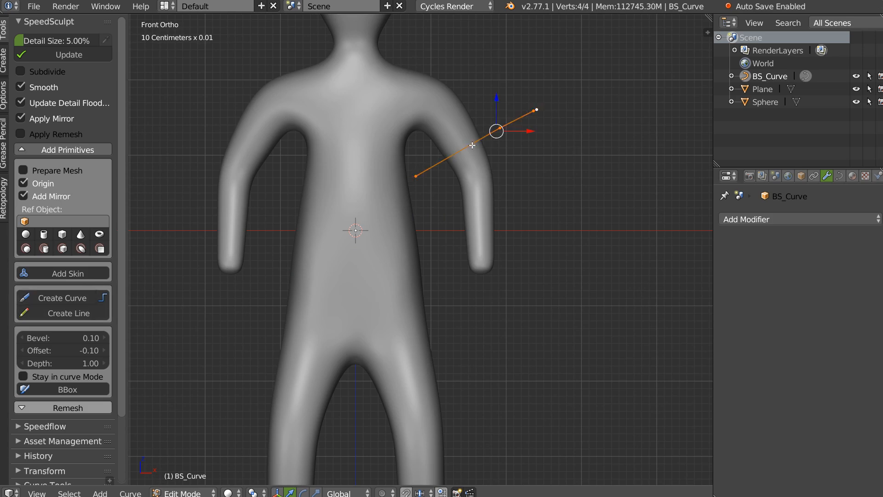
pyautogui.press('Tab')
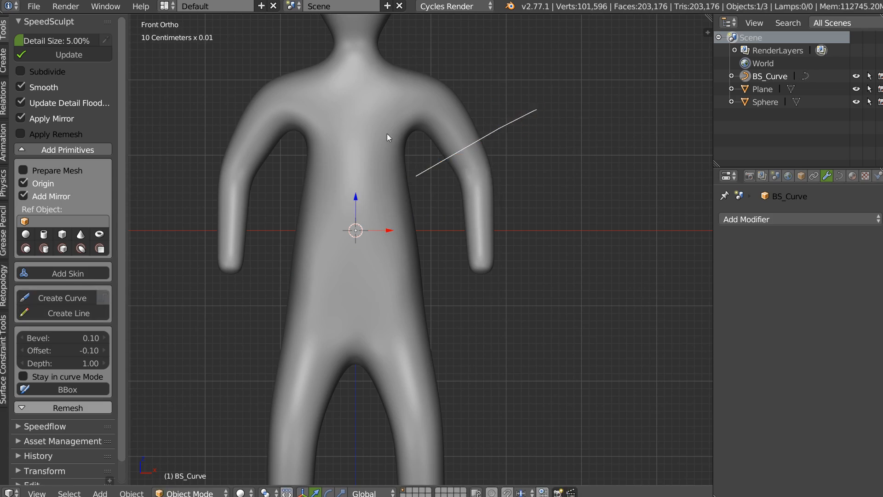
pyautogui.keyDown('shift'); pyautogui.rightClick(495, 207); pyautogui.keyUp('shift')
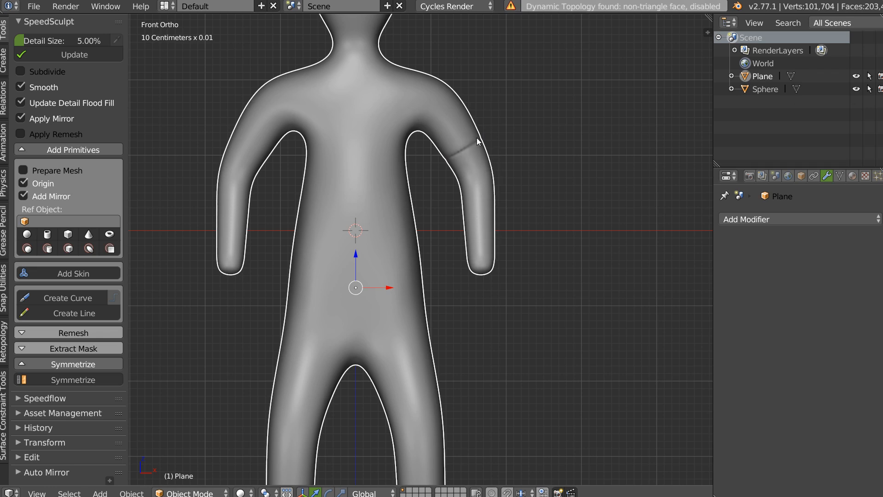
# Step: Undo the upper arm cut and delete the curve crossing the arm
pyautogui.hotkey('ctrl', 'z')
pyautogui.moveTo(512, 120)
pyautogui.mouseDown(button='middle')
pyautogui.moveTo(502, 162)
pyautogui.moveTo(517, 117)
pyautogui.mouseUp(button='middle')
pyautogui.rightClick(500, 134)
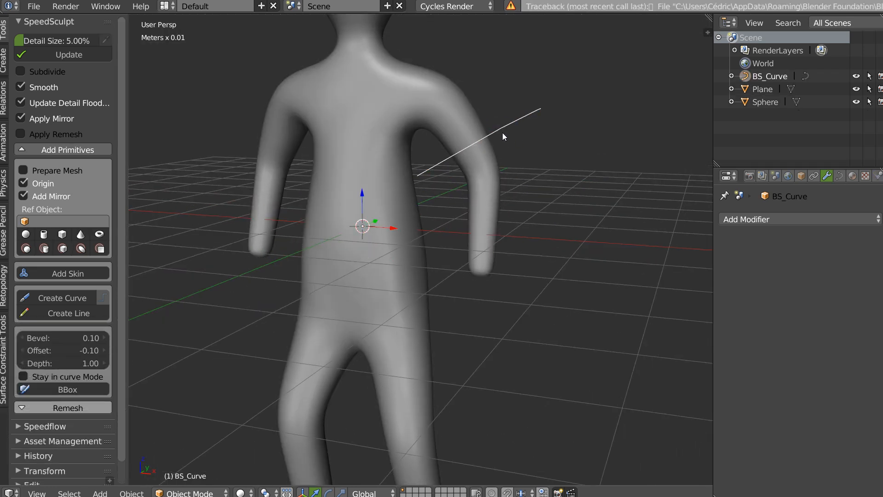
pyautogui.press('x')
# Step: Draw a mirrored four-point line around the arms in front view, with the body as mirror object
pyautogui.rightClick(490, 179)
pyautogui.press('KP_1')
pyautogui.keyDown('shift'); pyautogui.moveTo(468, 160); pyautogui.dragTo(477, 108, button='middle'); pyautogui.keyUp('shift')
pyautogui.click(79, 311)
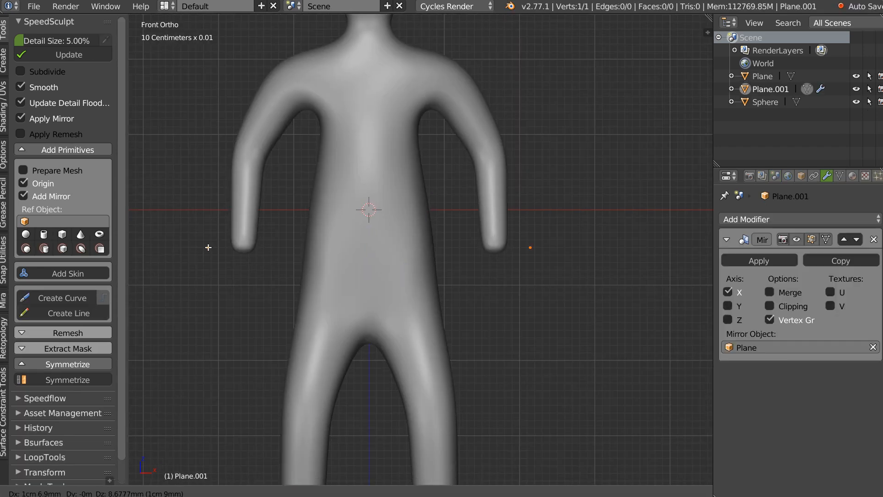
pyautogui.click(431, 138)
pyautogui.keyDown('ctrl'); pyautogui.click(519, 90); pyautogui.keyUp('ctrl')
pyautogui.keyDown('ctrl'); pyautogui.click(523, 281); pyautogui.keyUp('ctrl')
pyautogui.rightClick(433, 139)
pyautogui.keyDown('ctrl'); pyautogui.click(476, 292); pyautogui.keyUp('ctrl')
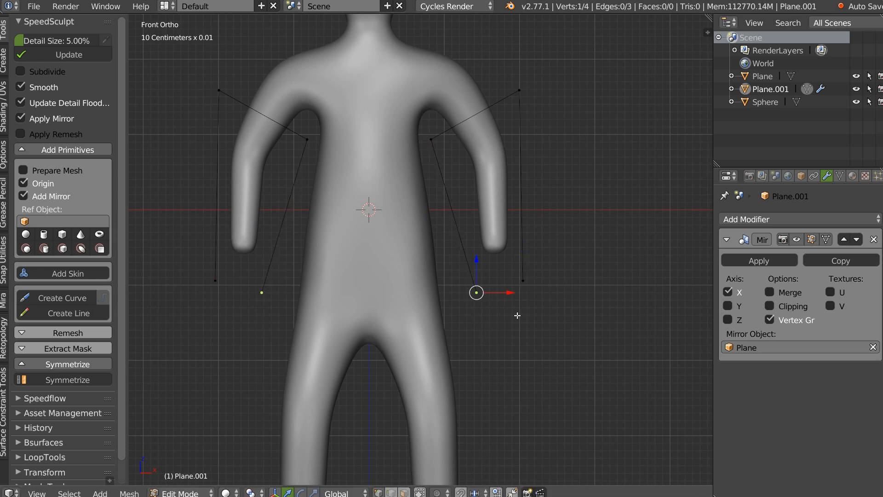
# Step: Turn off Direct Curve Cut and try to cut the body with the mirrored line
pyautogui.press('Tab')
pyautogui.keyDown('shift'); pyautogui.rightClick(499, 228); pyautogui.keyUp('shift')
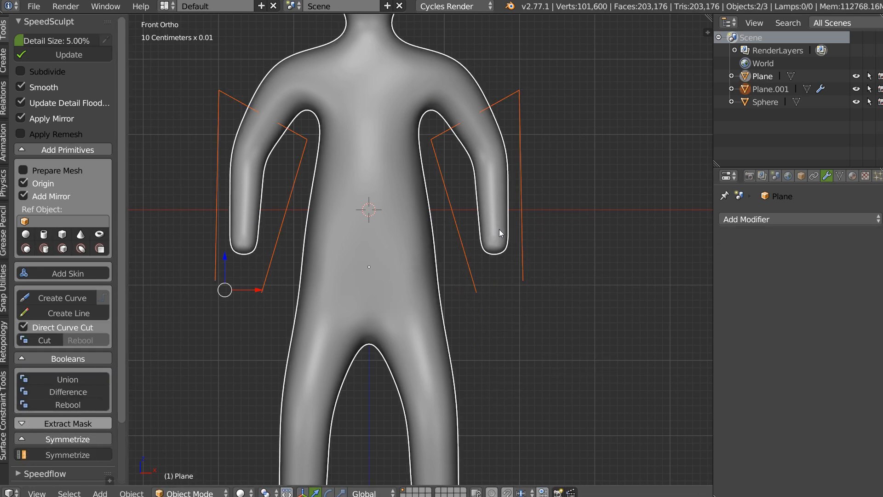
pyautogui.click(23, 327)
pyautogui.click(42, 341)
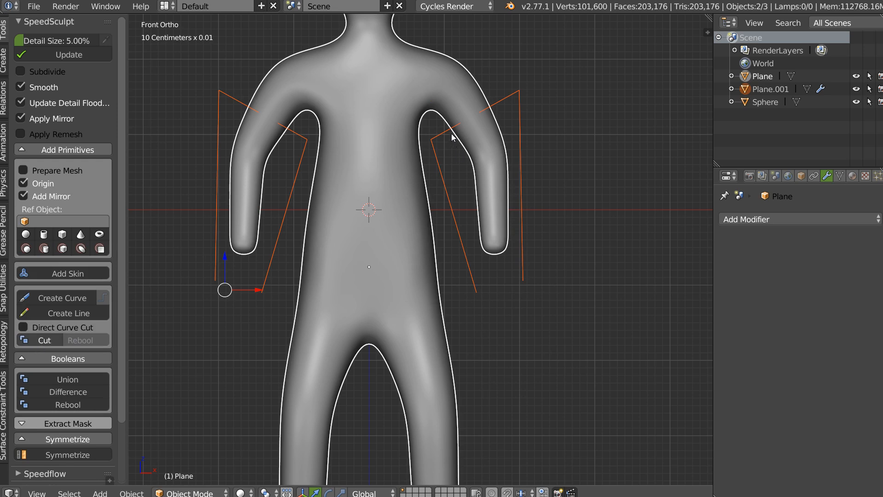
pyautogui.moveTo(460, 130)
pyautogui.mouseDown(button='middle')
pyautogui.moveTo(420, 144)
pyautogui.moveTo(445, 146)
pyautogui.moveTo(463, 128)
pyautogui.mouseUp(button='middle')
# Step: Delete the mirrored line and reselect the body in front view
pyautogui.rightClick(519, 221)
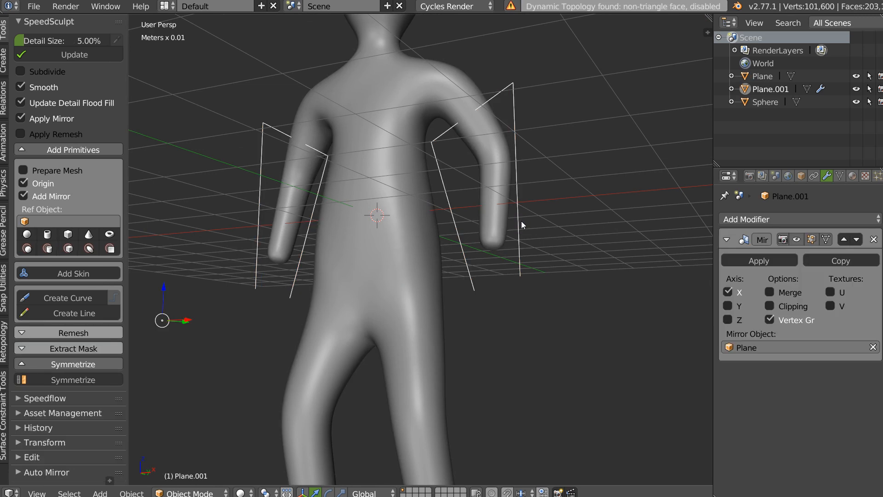
pyautogui.press('x')
pyautogui.rightClick(491, 211)
pyautogui.press('KP_1')
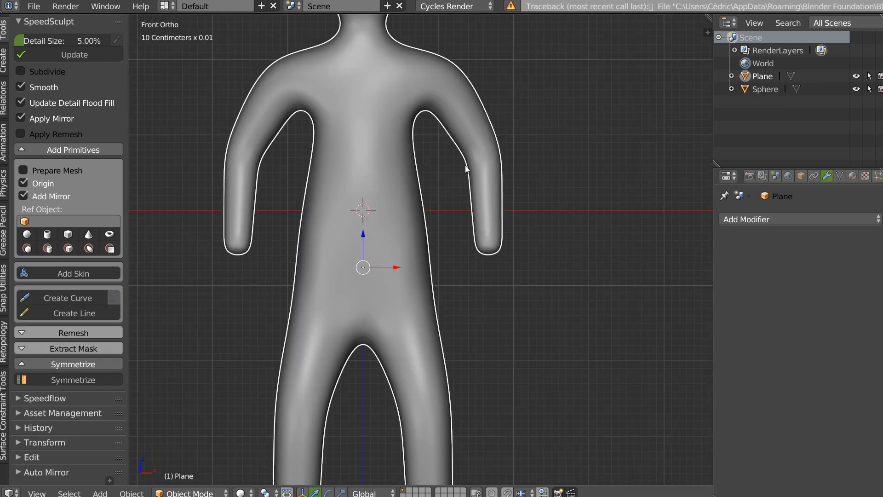
# Step: Draw a straight-segment curve looping around one arm and separate the arm from the body with Rebool
pyautogui.click(42, 316)
pyautogui.moveTo(434, 130)
pyautogui.mouseDown()
pyautogui.moveTo(522, 117)
pyautogui.moveTo(534, 296)
pyautogui.moveTo(444, 211)
pyautogui.moveTo(433, 171)
pyautogui.mouseUp()
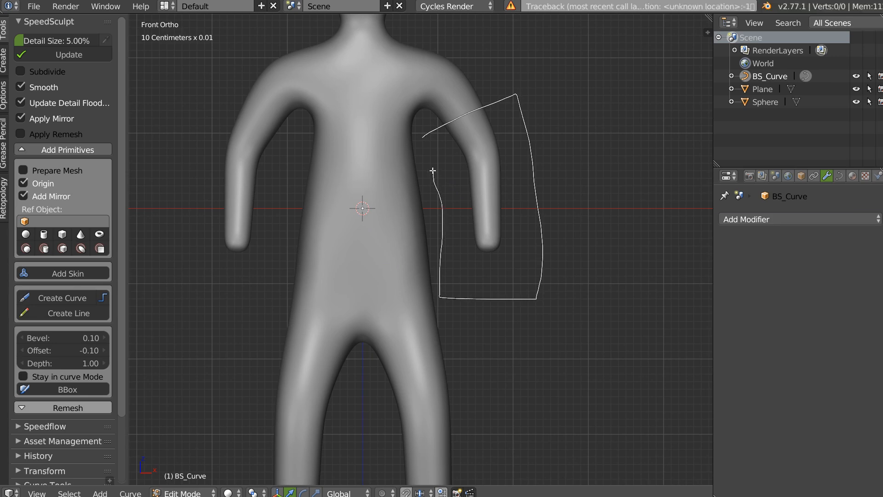
pyautogui.keyDown('shift'); pyautogui.rightClick(495, 237); pyautogui.keyUp('shift')
pyautogui.rightClick(545, 234)
pyautogui.press('Tab')
pyautogui.click(451, 228)
pyautogui.click(102, 298)
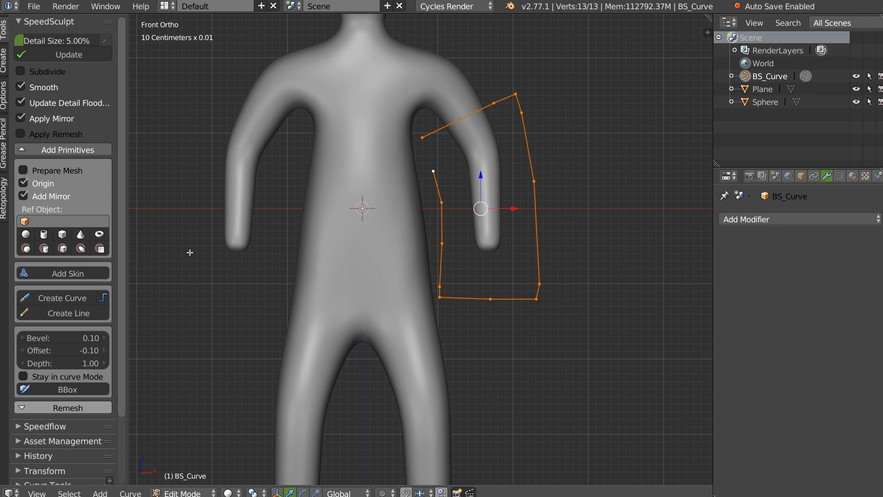
pyautogui.press('Tab')
pyautogui.keyDown('shift'); pyautogui.rightClick(491, 228); pyautogui.keyUp('shift')
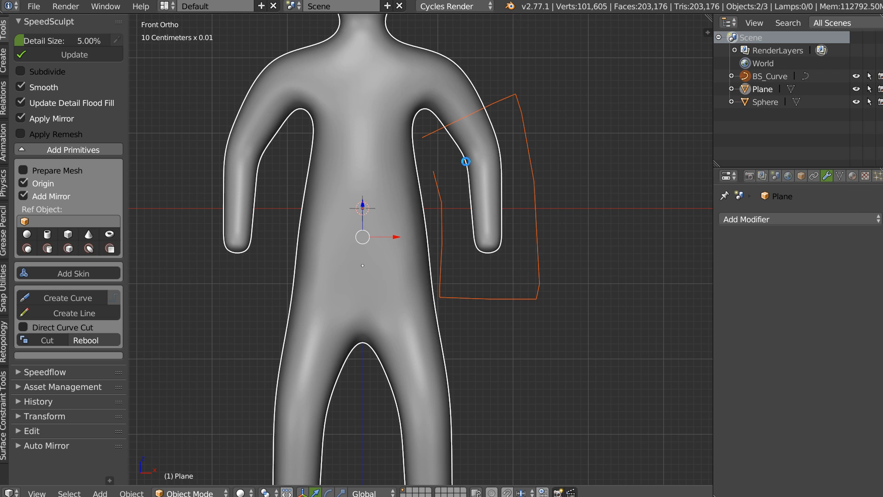
# Step: Examine the separated arm and the body by selecting each piece in turn
pyautogui.rightClick(494, 149)
pyautogui.rightClick(467, 99)
pyautogui.rightClick(474, 125)
pyautogui.rightClick(465, 99)
pyautogui.rightClick(482, 133)
pyautogui.rightClick(467, 101)
pyautogui.rightClick(468, 94)
pyautogui.rightClick(464, 166)
pyautogui.rightClick(455, 103)
pyautogui.rightClick(470, 127)
pyautogui.rightClick(486, 150)
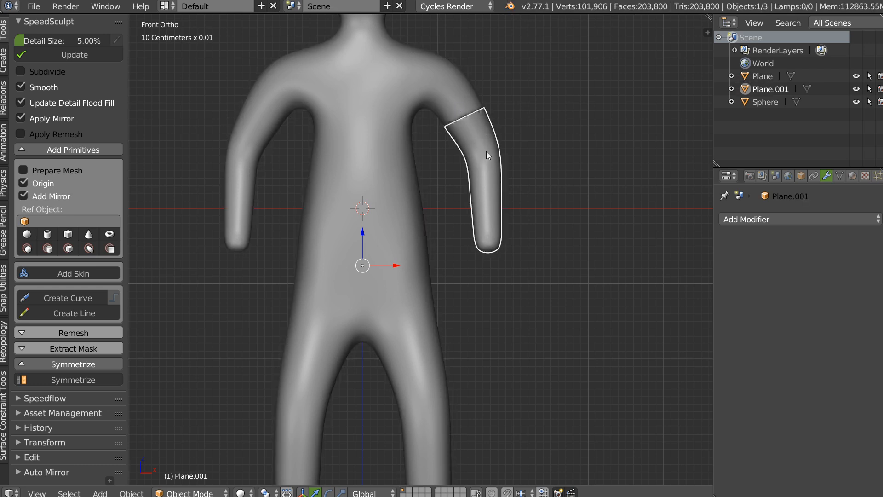
pyautogui.rightClick(480, 152)
pyautogui.rightClick(471, 131)
pyautogui.rightClick(459, 106)
# Step: Split the lower part off the separated arm with a rectangular Rebool cut and update both arm pieces
pyautogui.rightClick(488, 184)
pyautogui.hotkey('ctrl', 'shift', 'x')
pyautogui.moveTo(461, 274); pyautogui.dragTo(521, 169)
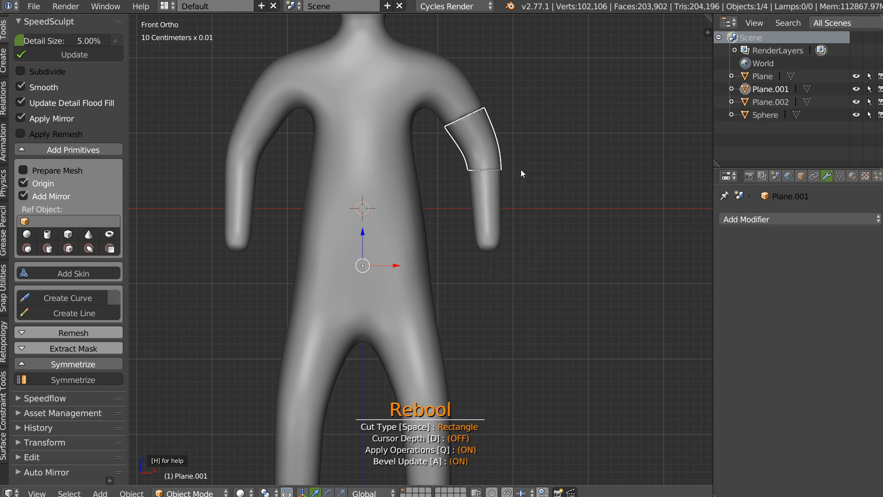
pyautogui.rightClick(489, 202)
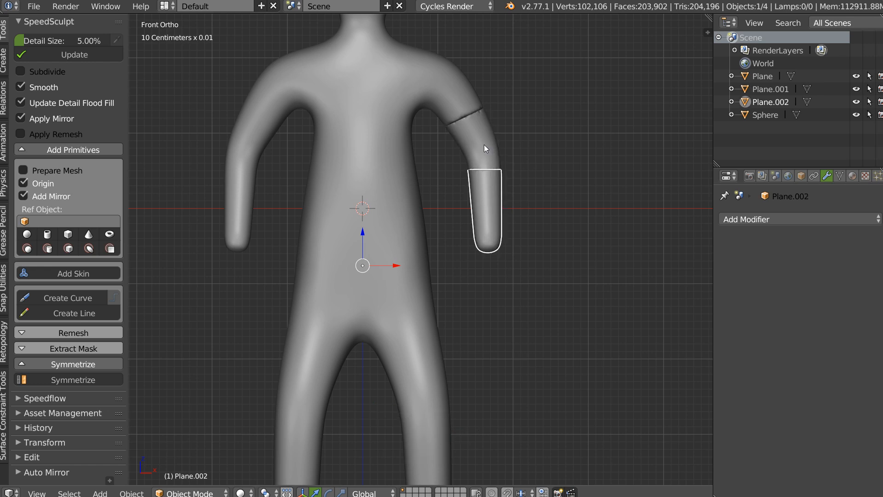
pyautogui.keyDown('shift'); pyautogui.rightClick(493, 151); pyautogui.keyUp('shift')
pyautogui.click(69, 54)
pyautogui.rightClick(502, 211)
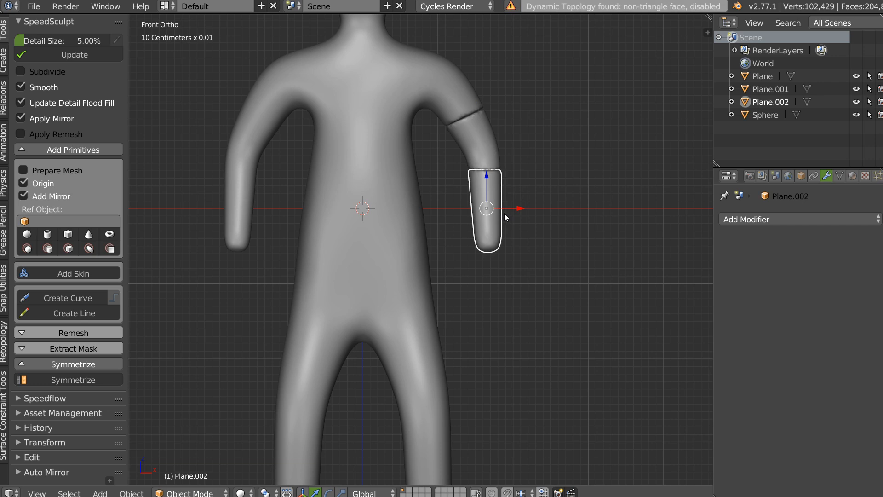
pyautogui.keyDown('shift'); pyautogui.moveTo(421, 157); pyautogui.dragTo(460, 160, button='middle'); pyautogui.keyUp('shift')
pyautogui.hotkey('ctrl', 'shift', 'x')
pyautogui.press('space')
pyautogui.click(298, 287)
pyautogui.click(330, 132)
pyautogui.click(232, 92)
pyautogui.hotkey('shift', 'space')
pyautogui.click(298, 280)
pyautogui.click(333, 137)
pyautogui.click(225, 107)
pyautogui.hotkey('shift', 'space')
pyautogui.click(301, 265)
pyautogui.click(333, 134)
pyautogui.click(237, 108)
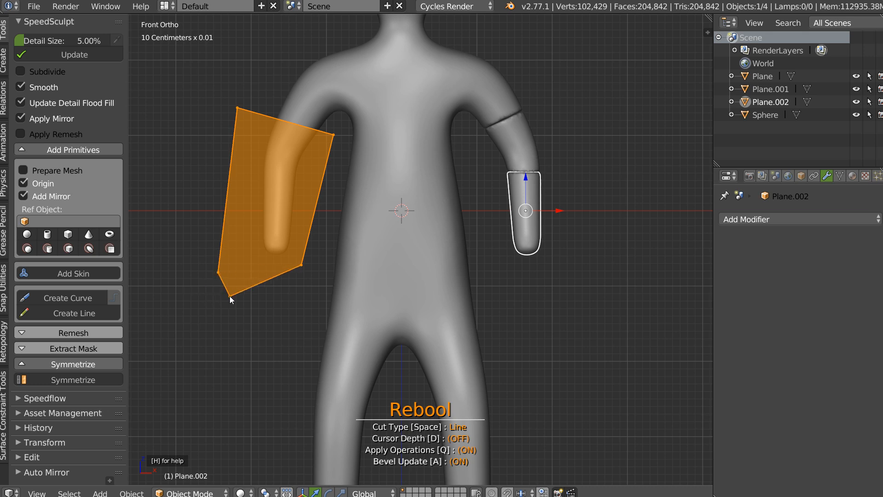
pyautogui.hotkey('shift', 'space')
pyautogui.press('Escape')
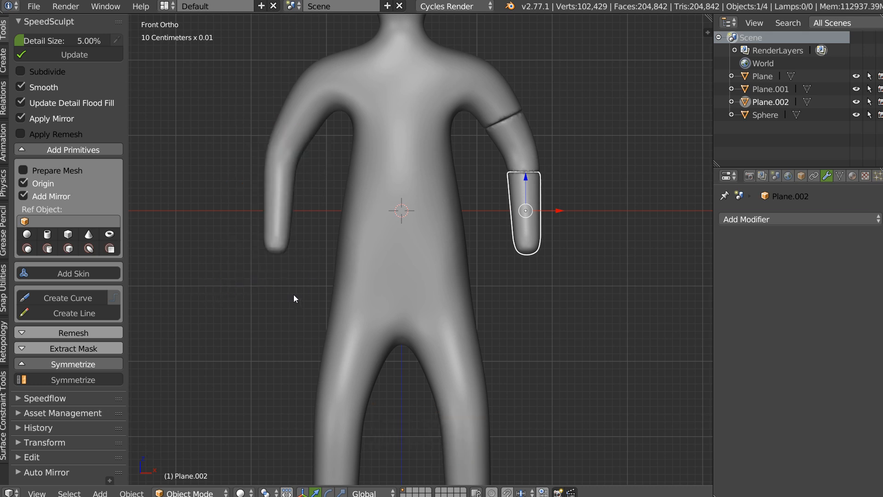
# Step: Draw a closed oval curve in the empty space beside the character and reshape it by moving its handles
pyautogui.keyDown('shift'); pyautogui.moveTo(489, 171); pyautogui.dragTo(471, 186, button='middle'); pyautogui.keyUp('shift')
pyautogui.rightClick(490, 173)
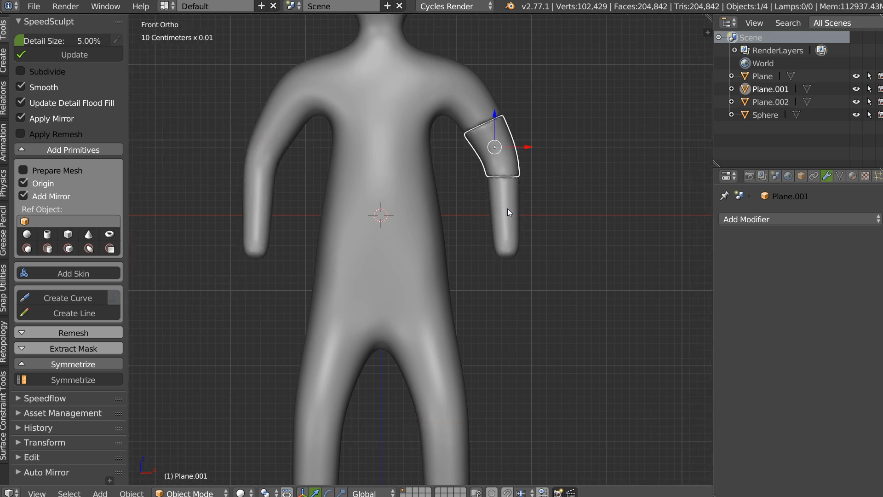
pyautogui.scroll(-2, 521, 205)
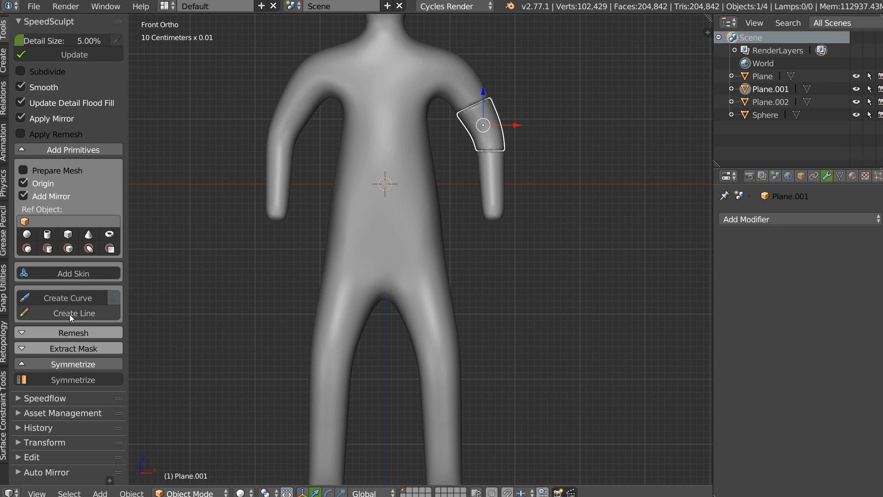
pyautogui.keyDown('shift'); pyautogui.moveTo(246, 209); pyautogui.dragTo(384, 217, button='middle'); pyautogui.keyUp('shift')
pyautogui.click(66, 297)
pyautogui.moveTo(339, 94)
pyautogui.mouseDown()
pyautogui.moveTo(250, 236)
pyautogui.moveTo(424, 137)
pyautogui.mouseUp()
pyautogui.moveTo(409, 116); pyautogui.dragTo(396, 120, button='right')
pyautogui.moveTo(337, 94); pyautogui.dragTo(314, 92, button='right')
pyautogui.moveTo(393, 138); pyautogui.dragTo(395, 125, button='right')
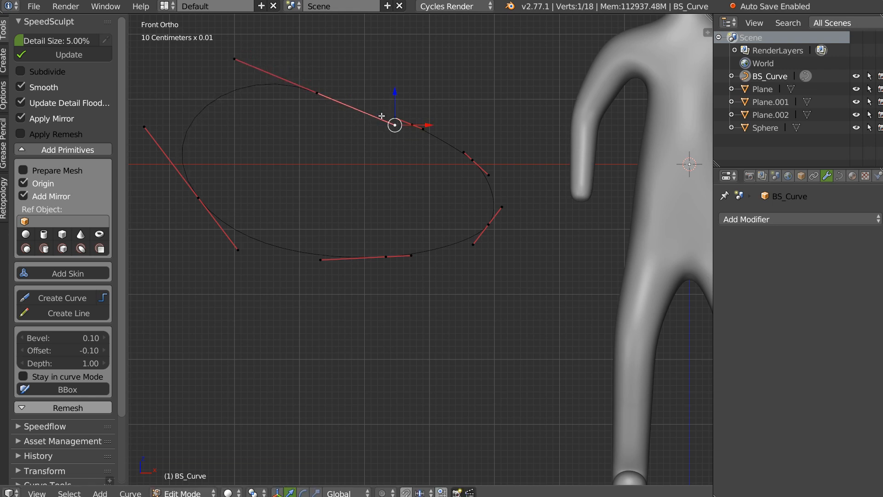
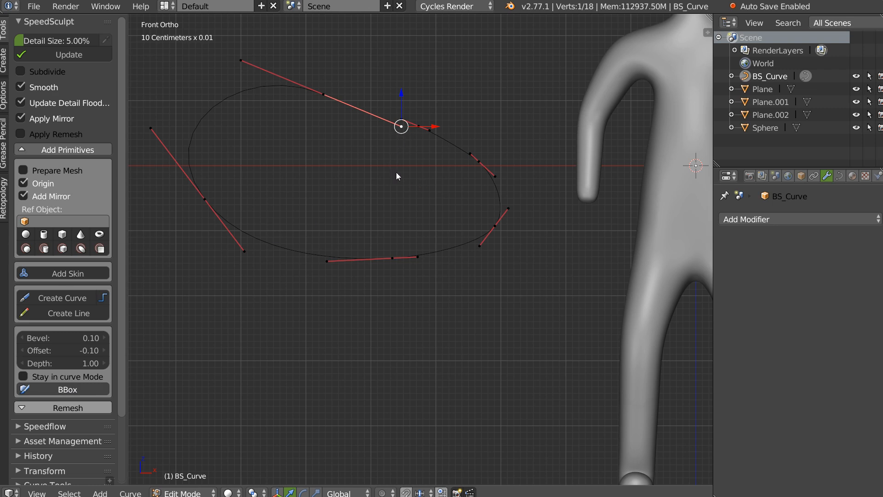
# Step: Turn the oval curve into a solid beveled mesh
pyautogui.moveTo(390, 155); pyautogui.dragTo(463, 149, button='middle')
pyautogui.press('KP_1')
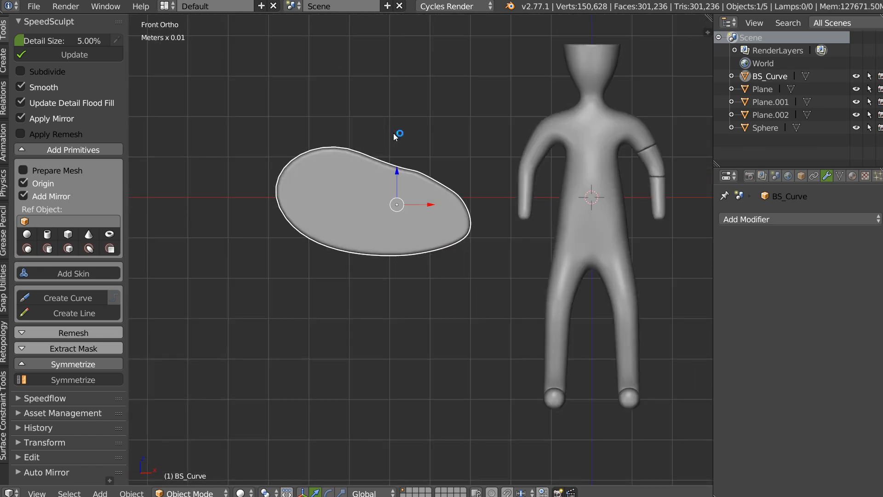
pyautogui.keyDown('shift'); pyautogui.moveTo(328, 123); pyautogui.dragTo(283, 200, button='middle'); pyautogui.keyUp('shift')
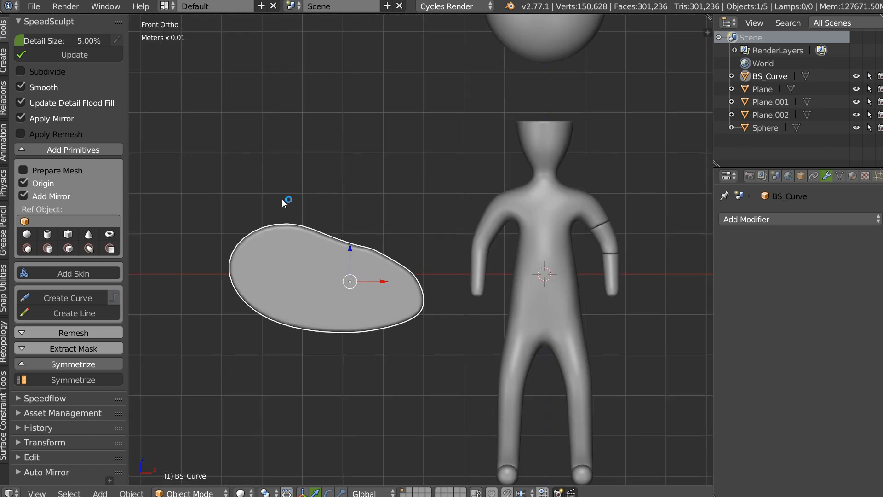
# Step: Draw an irregular closed curve above the oval solid and apply BBox with Stay in curve Mode enabled
pyautogui.click(69, 298)
pyautogui.moveTo(218, 164)
pyautogui.mouseDown()
pyautogui.moveTo(231, 55)
pyautogui.moveTo(317, 54)
pyautogui.moveTo(419, 85)
pyautogui.moveTo(390, 168)
pyautogui.moveTo(233, 189)
pyautogui.mouseUp()
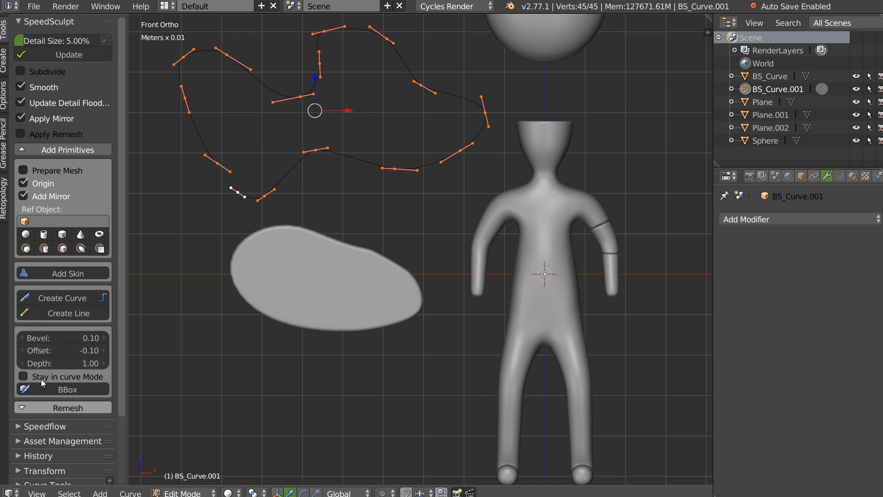
pyautogui.click(27, 377)
pyautogui.click(74, 390)
pyautogui.moveTo(332, 138); pyautogui.dragTo(348, 142, button='middle')
pyautogui.press('KP_1')
# Step: Reshape the irregular curve's outline in front view by moving its control points and handles
pyautogui.rightClick(220, 197)
pyautogui.press('g')
pyautogui.click(236, 141)
pyautogui.moveTo(215, 114); pyautogui.dragTo(216, 91, button='right')
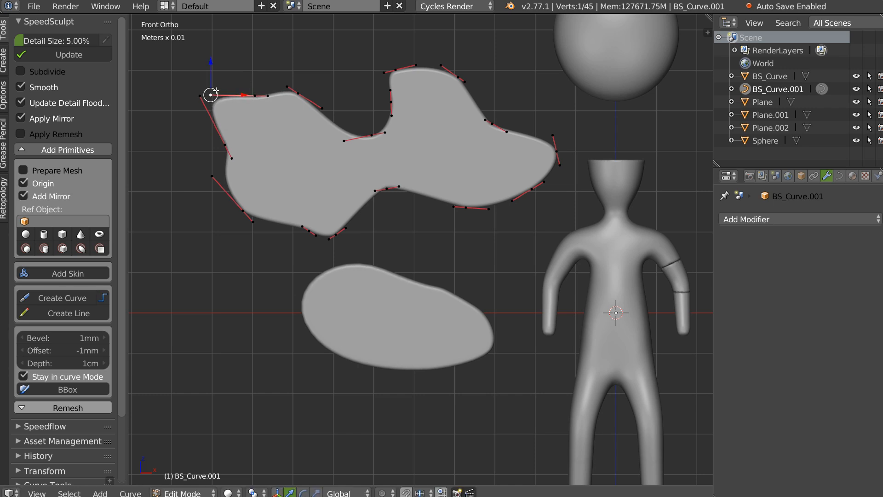
pyautogui.moveTo(299, 97); pyautogui.dragTo(313, 81, button='right')
pyautogui.moveTo(258, 99)
pyautogui.mouseDown(button='right')
pyautogui.moveTo(266, 82)
pyautogui.moveTo(265, 89)
pyautogui.mouseUp(button='right')
pyautogui.moveTo(334, 143); pyautogui.dragTo(309, 142, button='right')
pyautogui.moveTo(299, 220); pyautogui.dragTo(300, 244, button='right')
# Step: Set the irregular curve's Bevel to 2.7 mm, Offset to -1.9 mm and Depth to 2.9 mm
pyautogui.moveTo(398, 151); pyautogui.dragTo(442, 179, button='middle')
pyautogui.moveTo(65, 341)
pyautogui.mouseDown()
pyautogui.moveTo(87, 339)
pyautogui.moveTo(79, 339)
pyautogui.mouseUp()
pyautogui.moveTo(67, 352); pyautogui.dragTo(32, 366)
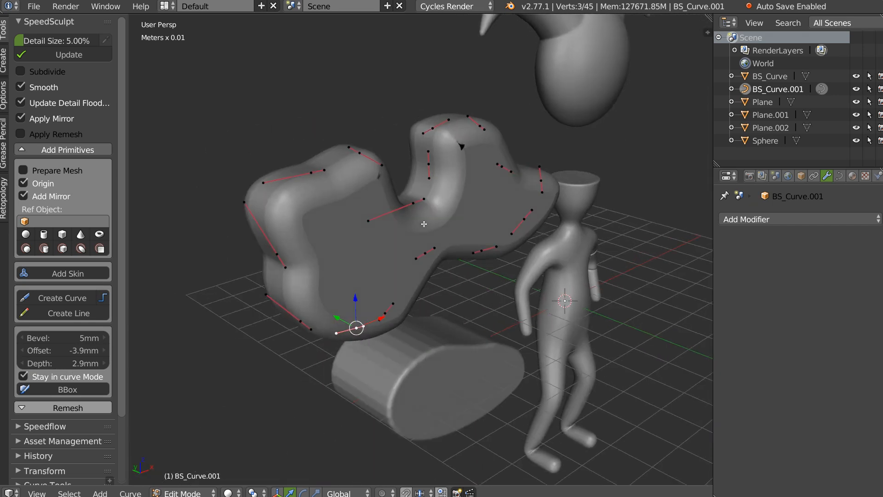
pyautogui.moveTo(67, 339)
pyautogui.mouseDown()
pyautogui.moveTo(56, 338)
pyautogui.moveTo(77, 352)
pyautogui.moveTo(72, 339)
pyautogui.mouseUp()
pyautogui.moveTo(73, 339); pyautogui.dragTo(71, 339)
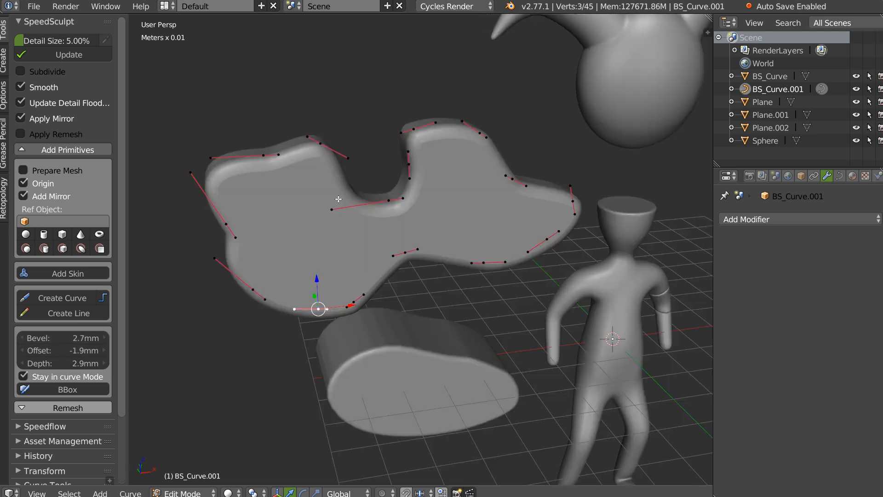
# Step: Finish editing the irregular curve and convert it to a sculptable mesh with Update
pyautogui.moveTo(338, 198)
pyautogui.mouseDown(button='middle')
pyautogui.moveTo(376, 243)
pyautogui.moveTo(342, 207)
pyautogui.mouseUp(button='middle')
pyautogui.press('Tab')
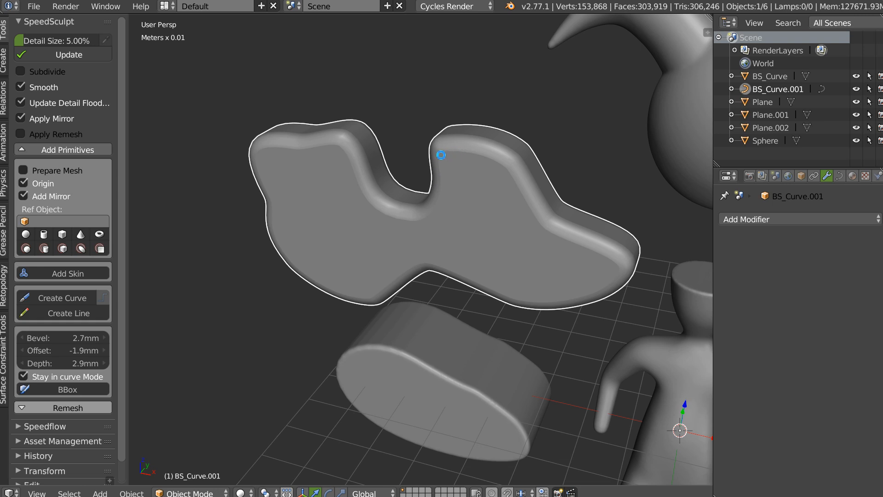
pyautogui.moveTo(468, 158); pyautogui.dragTo(548, 160, button='middle')
# Step: Smooth the edges of the irregular solid in Sculpt Mode and return to Object Mode
pyautogui.press('Tab')
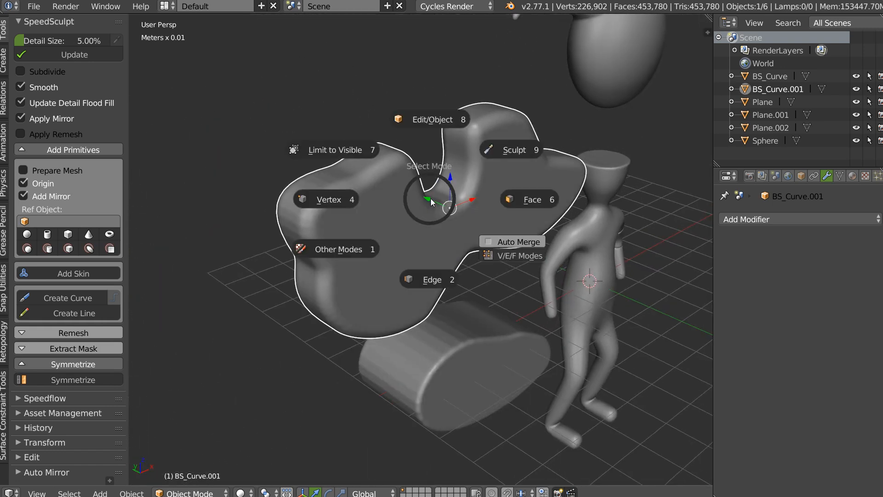
pyautogui.click(506, 150)
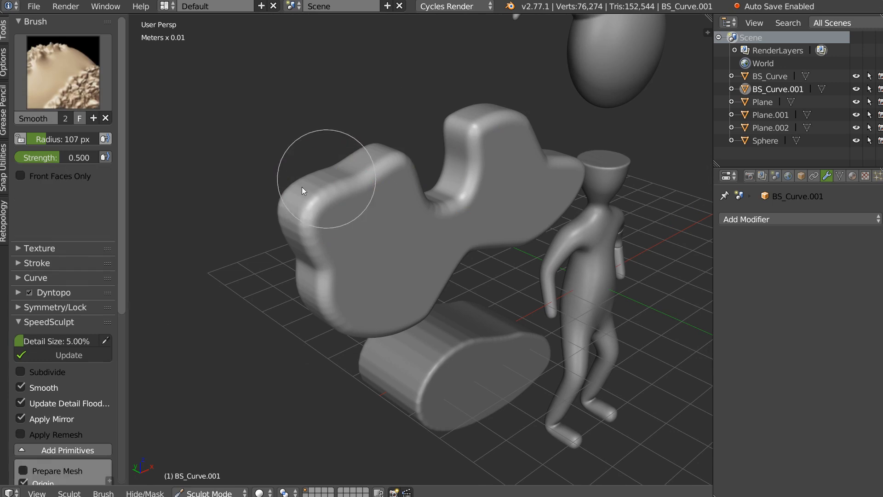
pyautogui.moveTo(453, 197)
pyautogui.keyDown('shift'); pyautogui.mouseDown()
pyautogui.moveTo(439, 183)
pyautogui.moveTo(535, 161)
pyautogui.moveTo(323, 282)
pyautogui.moveTo(384, 328)
pyautogui.mouseUp(); pyautogui.keyUp('shift')
pyautogui.moveTo(383, 327)
pyautogui.mouseDown(button='middle')
pyautogui.moveTo(377, 220)
pyautogui.moveTo(405, 183)
pyautogui.mouseUp(button='middle')
pyautogui.moveTo(299, 248)
pyautogui.keyDown('shift'); pyautogui.mouseDown()
pyautogui.moveTo(277, 263)
pyautogui.moveTo(344, 209)
pyautogui.mouseUp(); pyautogui.keyUp('shift')
pyautogui.moveTo(344, 210)
pyautogui.mouseDown(button='middle')
pyautogui.moveTo(394, 252)
pyautogui.moveTo(269, 257)
pyautogui.moveTo(429, 259)
pyautogui.mouseUp(button='middle')
pyautogui.press('Tab')
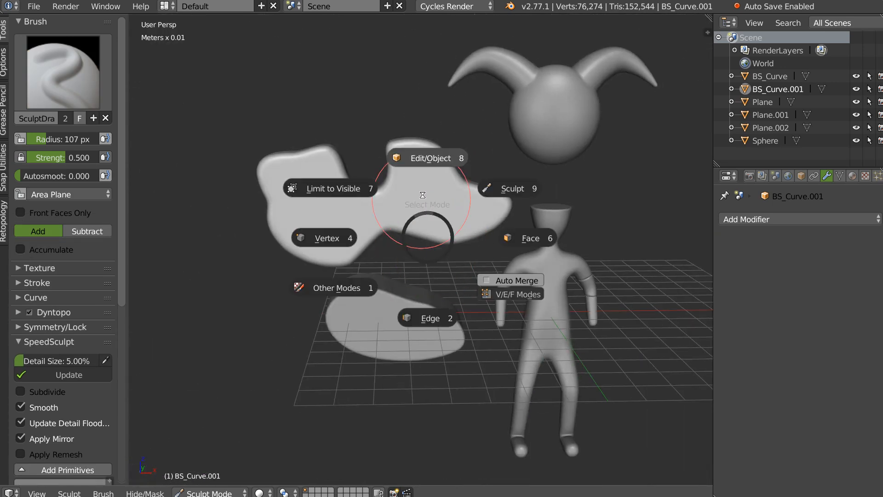
pyautogui.click(383, 208)
pyautogui.scroll(2, 382, 197)
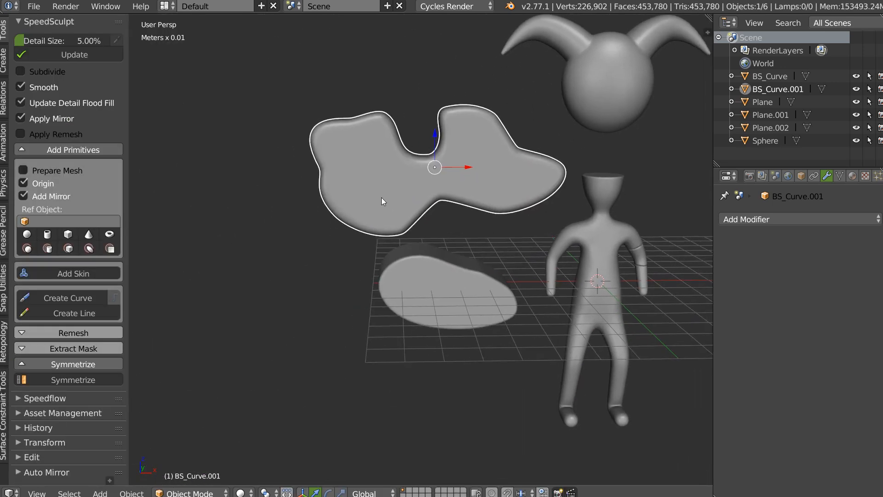
pyautogui.click(56, 297)
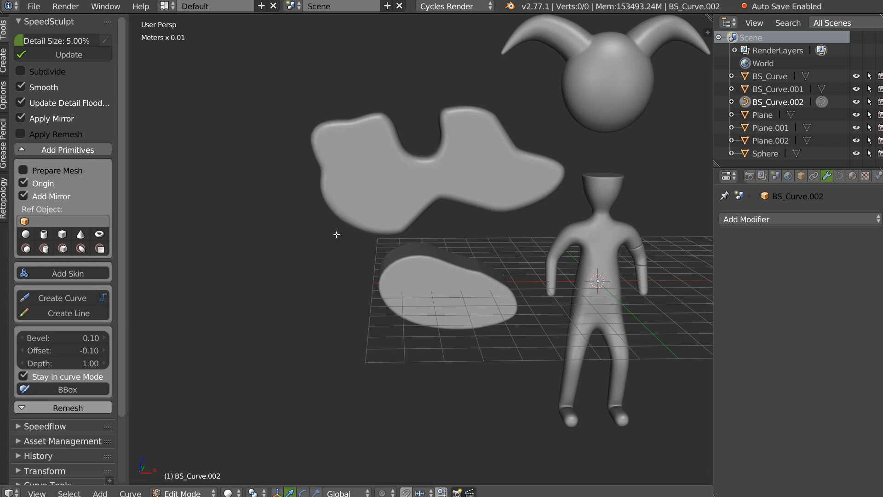
pyautogui.keyDown('shift'); pyautogui.moveTo(255, 259); pyautogui.dragTo(211, 295, button='middle'); pyautogui.keyUp('shift')
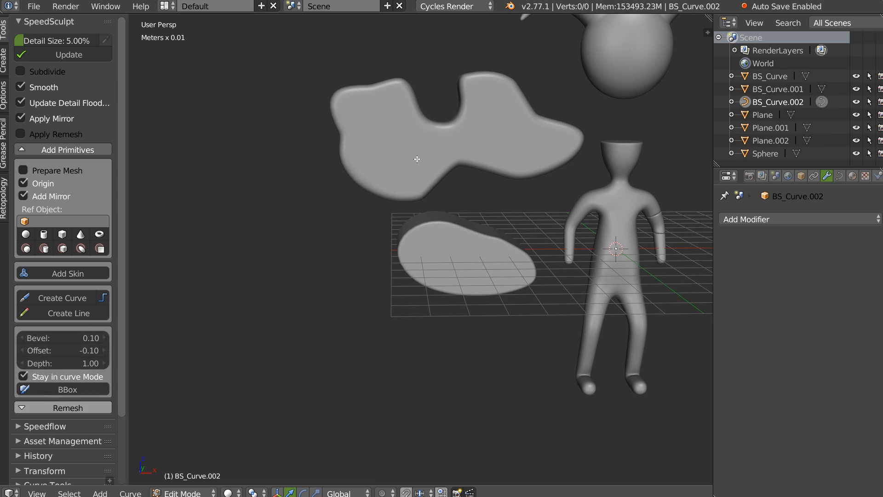
pyautogui.press('Tab')
pyautogui.press('Tab')
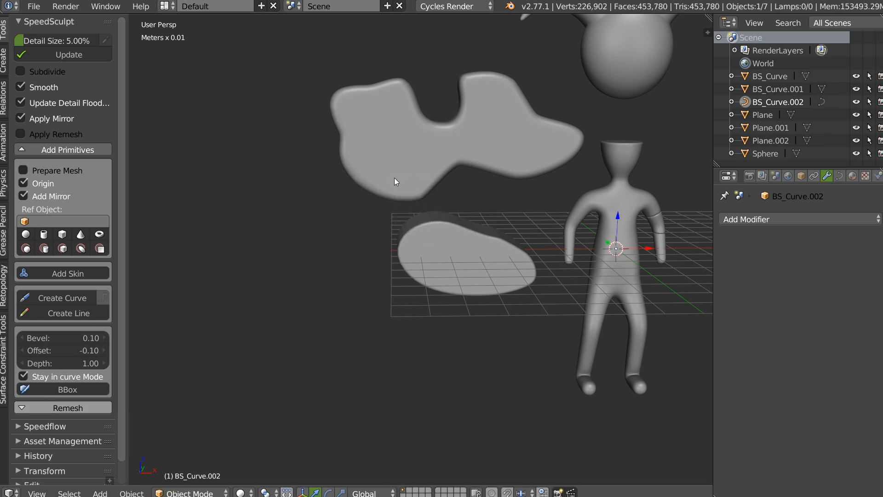
# Step: Select the irregular solid and draw a closed curve over its large lobe in front view
pyautogui.rightClick(394, 178)
pyautogui.press('q')
pyautogui.click(374, 190)
pyautogui.keyDown('shift'); pyautogui.moveTo(386, 133); pyautogui.dragTo(353, 211, button='middle'); pyautogui.keyUp('shift')
pyautogui.keyDown('ctrl'); pyautogui.moveTo(353, 210); pyautogui.dragTo(322, 175, button='middle'); pyautogui.keyUp('ctrl')
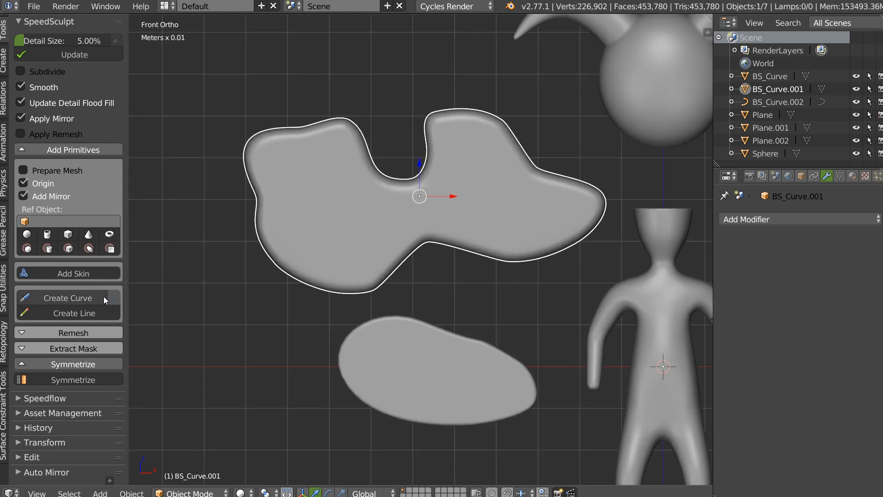
pyautogui.click(104, 296)
pyautogui.moveTo(345, 193)
pyautogui.mouseDown()
pyautogui.moveTo(347, 248)
pyautogui.moveTo(389, 223)
pyautogui.mouseUp()
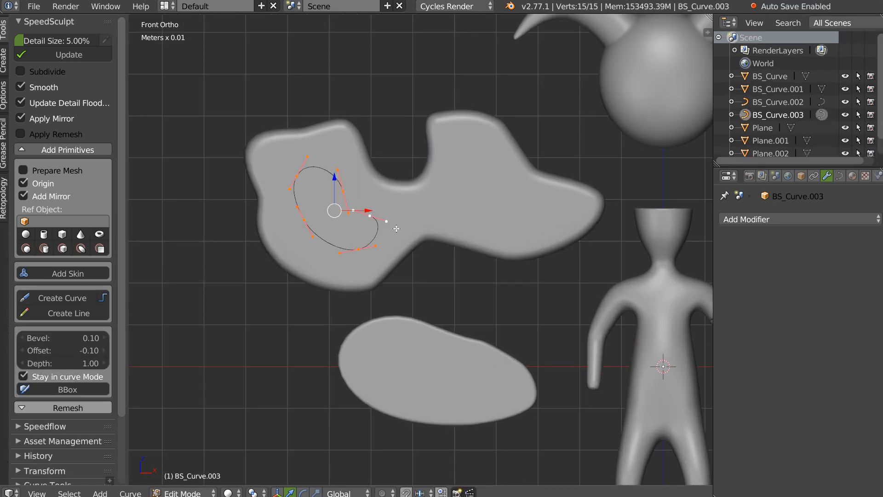
# Step: Adjust an end point of the curve drawn over the large lobe, leave Edit Mode and select the irregular solid together with the curve
pyautogui.rightClick(352, 208)
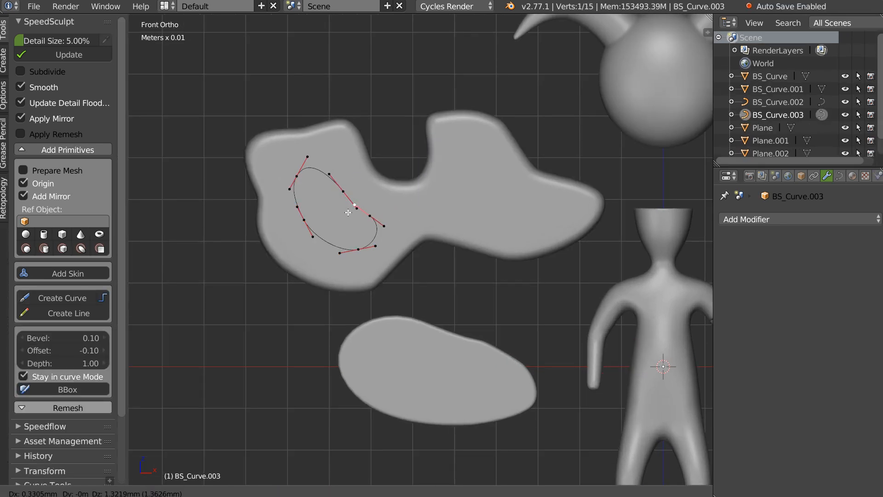
pyautogui.press('Tab')
pyautogui.scroll(2, 335, 210)
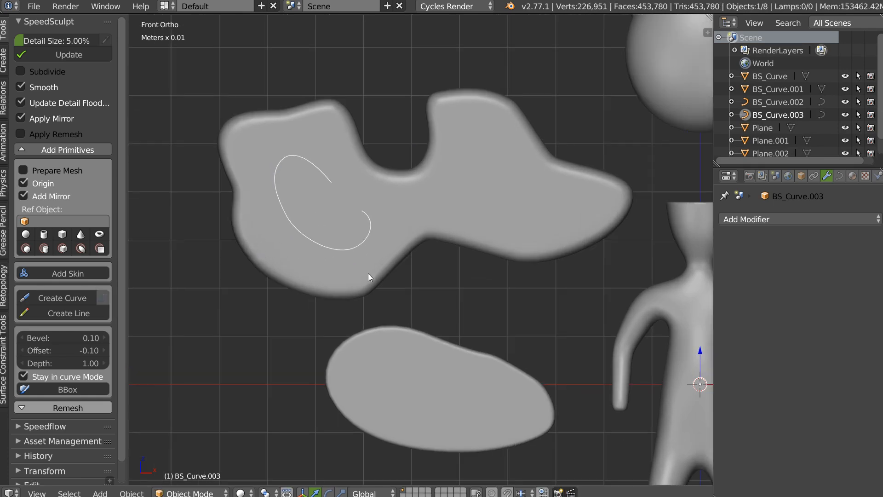
pyautogui.keyDown('shift'); pyautogui.rightClick(386, 235); pyautogui.keyUp('shift')
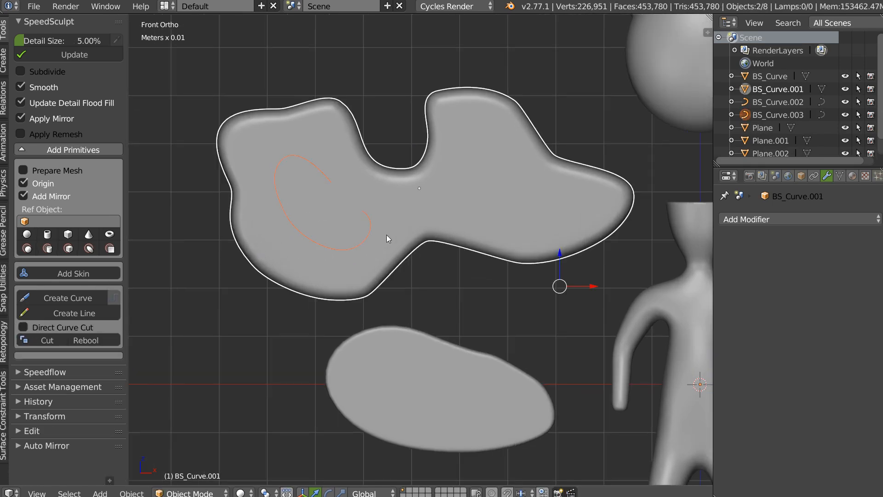
# Step: Try to cut the irregular solid along the drawn curve with Direct Curve Cut enabled, and undo the cut
pyautogui.click(25, 328)
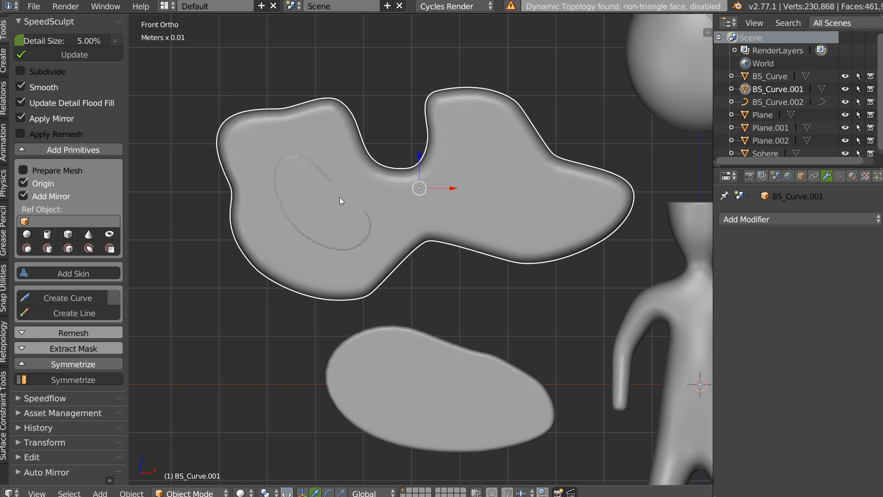
pyautogui.hotkey('ctrl', 'z')
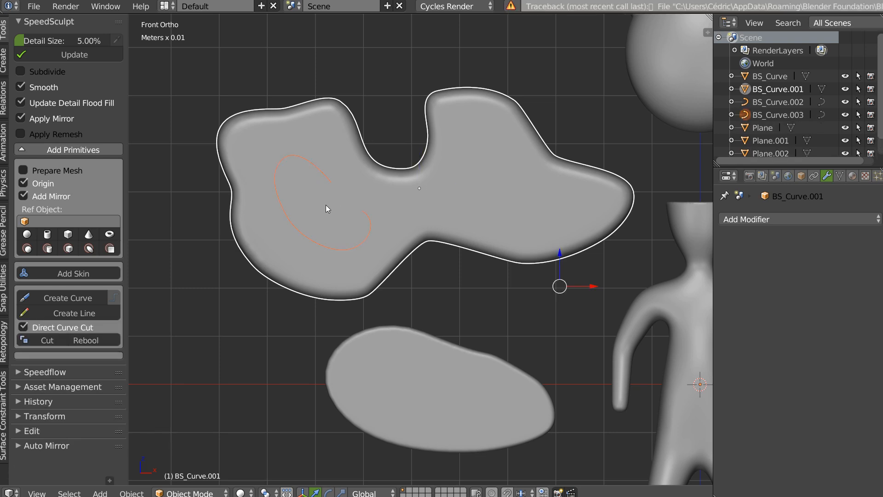
# Step: Cut a hole through the large lobe of the irregular solid using the drawn curve, with Direct Curve Cut disabled
pyautogui.click(30, 328)
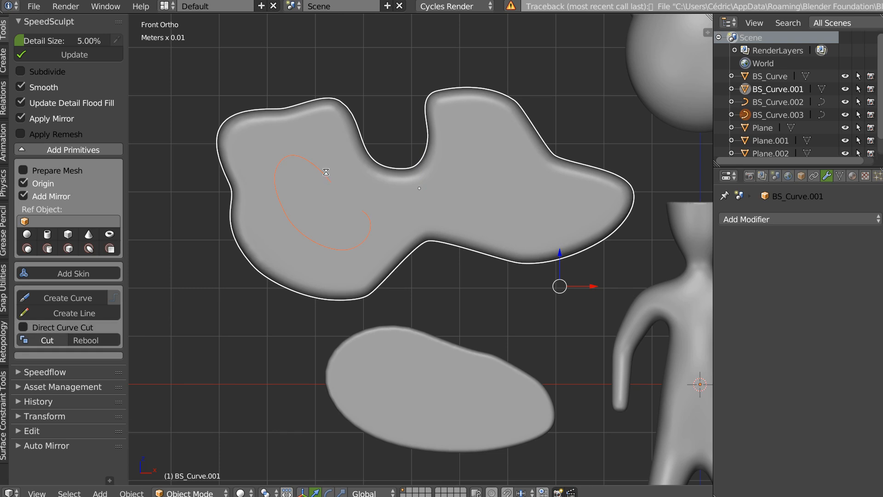
pyautogui.moveTo(317, 176); pyautogui.dragTo(350, 167, button='middle')
pyautogui.press('KP_1')
pyautogui.scroll(3, 345, 181)
pyautogui.keyDown('shift'); pyautogui.moveTo(511, 162); pyautogui.dragTo(443, 140, button='middle'); pyautogui.keyUp('shift')
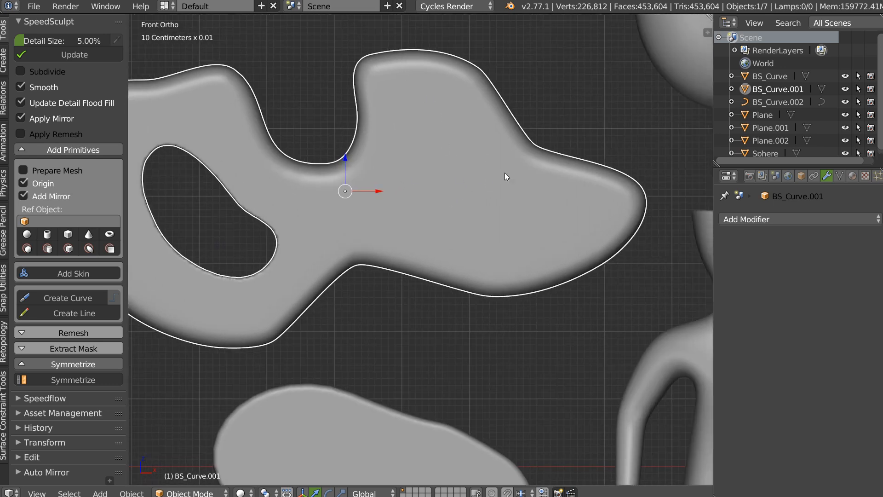
pyautogui.scroll(-3, 504, 173)
pyautogui.scroll(1, 488, 172)
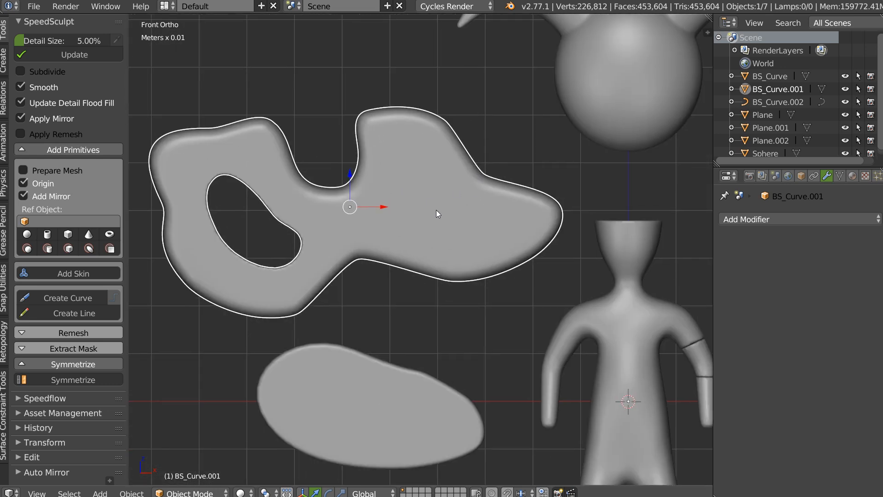
# Step: Cut a circular hole through the other lobe of the irregular solid in front view with a Difference cut
pyautogui.hotkey('ctrl', 'shift', 'x')
pyautogui.press('space')
pyautogui.press('space')
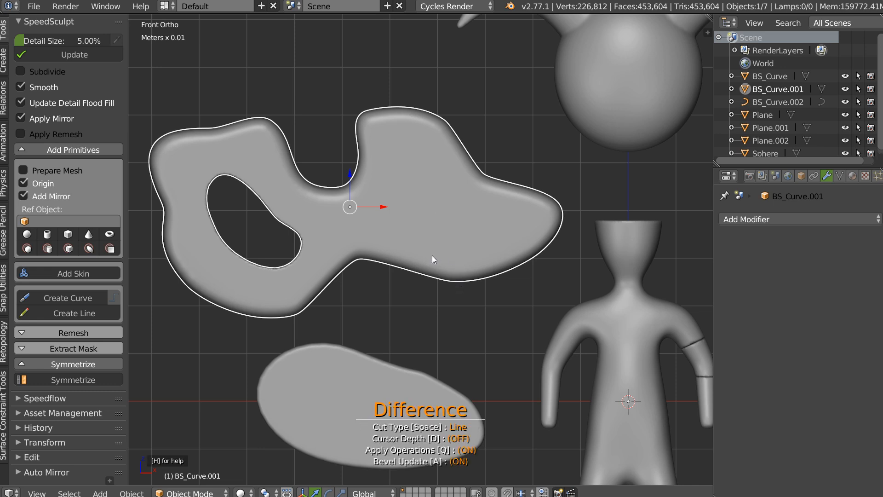
pyautogui.click(463, 238)
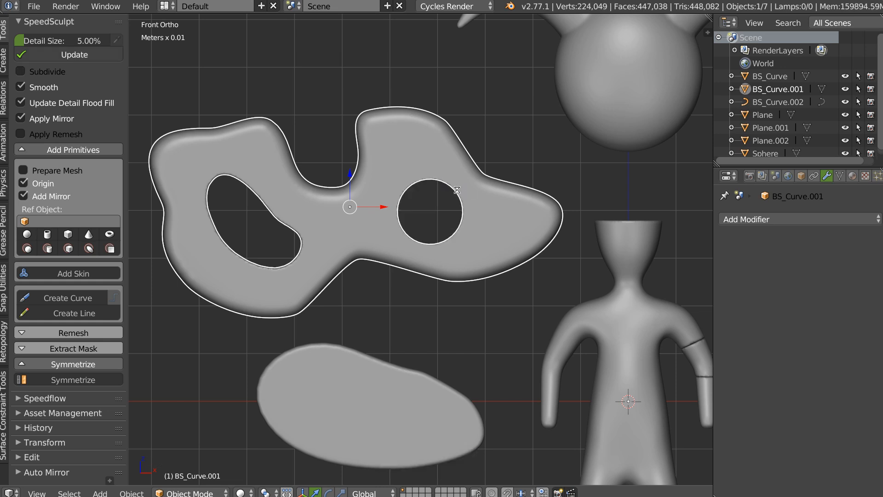
pyautogui.moveTo(459, 190); pyautogui.dragTo(427, 194, button='middle')
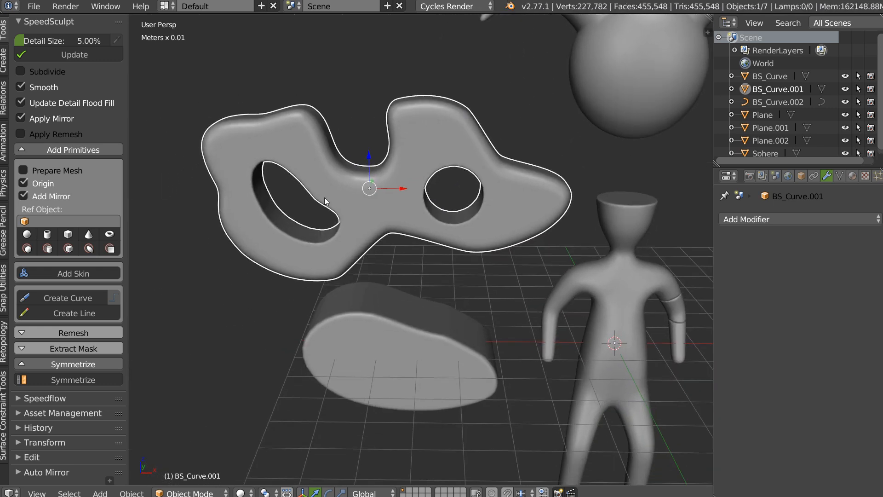
# Step: Show the Extract Mask options and delete the oval and the irregular curve-based solids
pyautogui.click(66, 349)
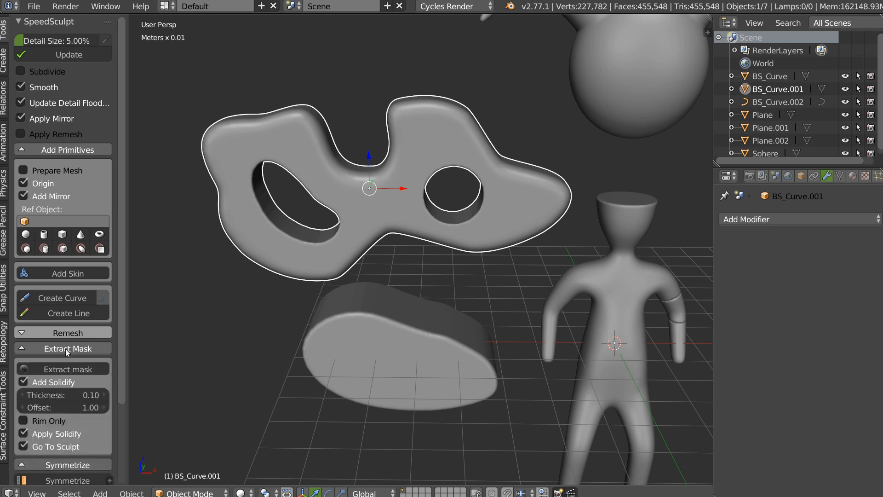
pyautogui.keyDown('shift'); pyautogui.moveTo(414, 193); pyautogui.dragTo(366, 116, button='middle'); pyautogui.keyUp('shift')
pyautogui.rightClick(380, 283)
pyautogui.keyDown('shift'); pyautogui.rightClick(442, 137); pyautogui.keyUp('shift')
pyautogui.press('Delete')
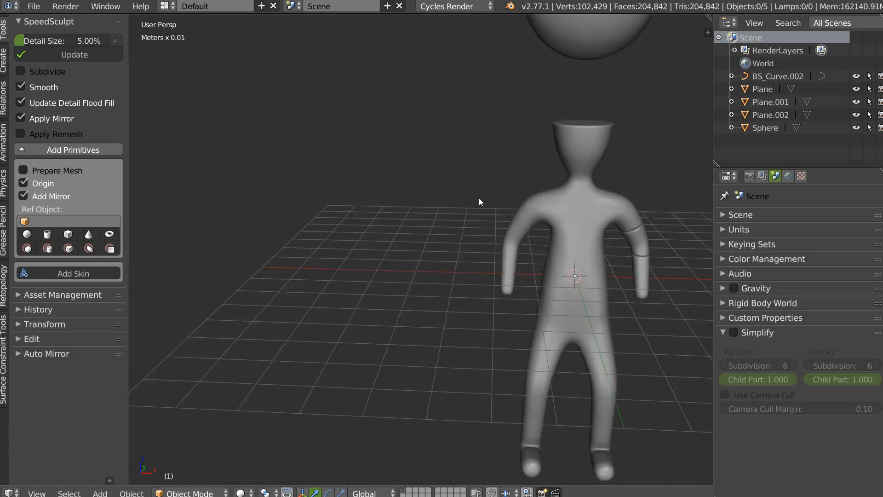
# Step: Select the character's body mesh, frame it and switch it to Sculpt Mode
pyautogui.rightClick(572, 227)
pyautogui.press('KP_Decimal')
pyautogui.press('Tab')
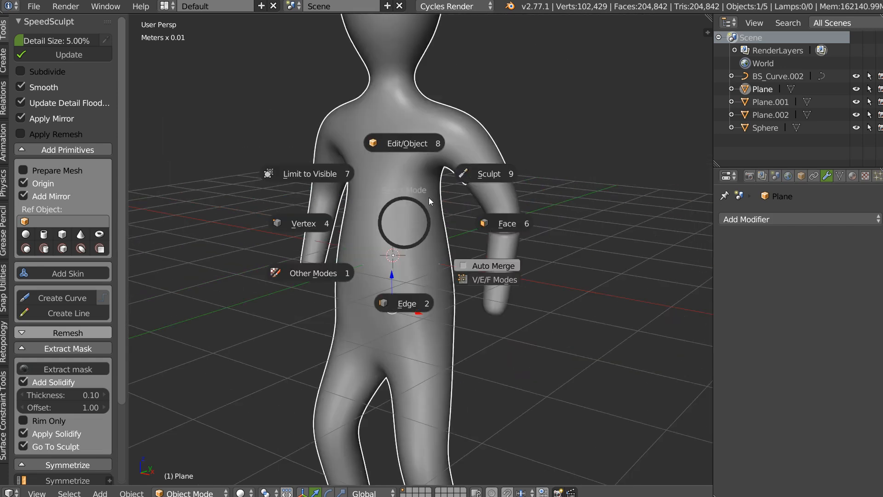
pyautogui.click(443, 183)
pyautogui.keyDown('shift'); pyautogui.moveTo(445, 216); pyautogui.dragTo(414, 162, button='middle'); pyautogui.keyUp('shift')
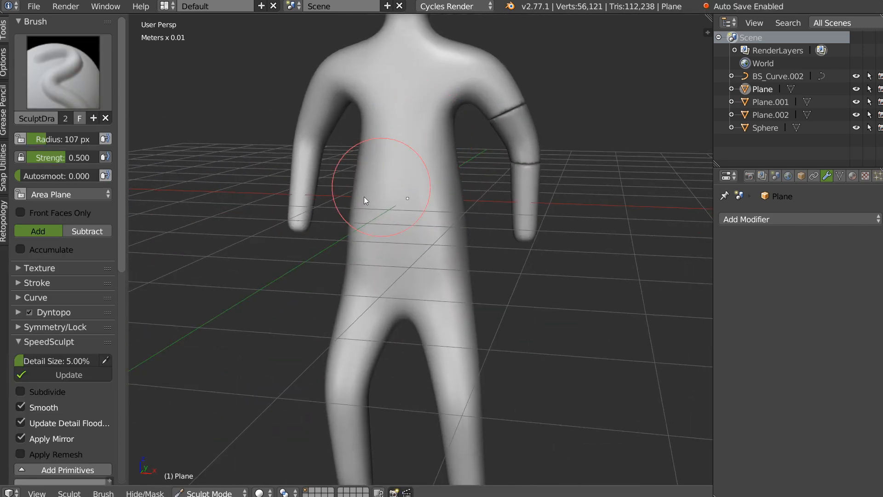
pyautogui.keyDown('ctrl'); pyautogui.moveTo(364, 197); pyautogui.dragTo(399, 176, button='middle'); pyautogui.keyUp('ctrl')
pyautogui.keyDown('ctrl'); pyautogui.moveTo(389, 206); pyautogui.dragTo(405, 176, button='middle'); pyautogui.keyUp('ctrl')
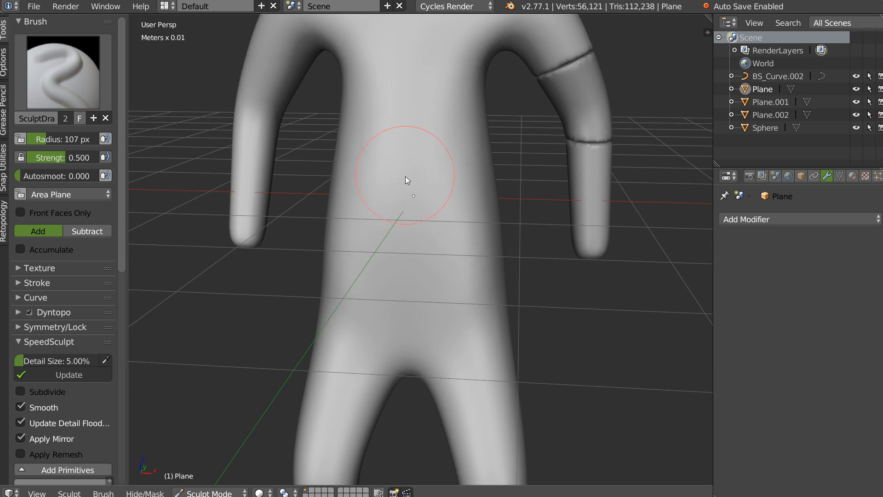
# Step: Paint a mask over the front of the belly down to the crotch with the Mask brush at a 66 px radius
pyautogui.press('w')
pyautogui.click(460, 246)
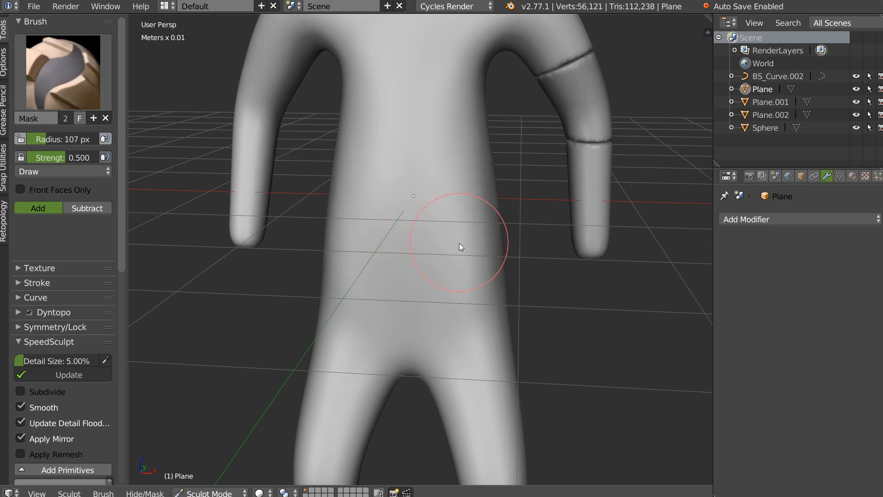
pyautogui.press('f')
pyautogui.click(400, 197)
pyautogui.moveTo(389, 188)
pyautogui.mouseDown()
pyautogui.moveTo(433, 167)
pyautogui.moveTo(380, 200)
pyautogui.moveTo(429, 212)
pyautogui.moveTo(393, 262)
pyautogui.moveTo(404, 276)
pyautogui.moveTo(462, 239)
pyautogui.moveTo(400, 150)
pyautogui.moveTo(449, 147)
pyautogui.moveTo(414, 142)
pyautogui.moveTo(476, 233)
pyautogui.moveTo(463, 205)
pyautogui.moveTo(470, 273)
pyautogui.moveTo(476, 260)
pyautogui.moveTo(405, 334)
pyautogui.moveTo(463, 277)
pyautogui.moveTo(452, 158)
pyautogui.moveTo(402, 145)
pyautogui.mouseUp()
pyautogui.moveTo(402, 145)
pyautogui.mouseDown(button='middle')
pyautogui.moveTo(406, 173)
pyautogui.moveTo(412, 164)
pyautogui.mouseUp(button='middle')
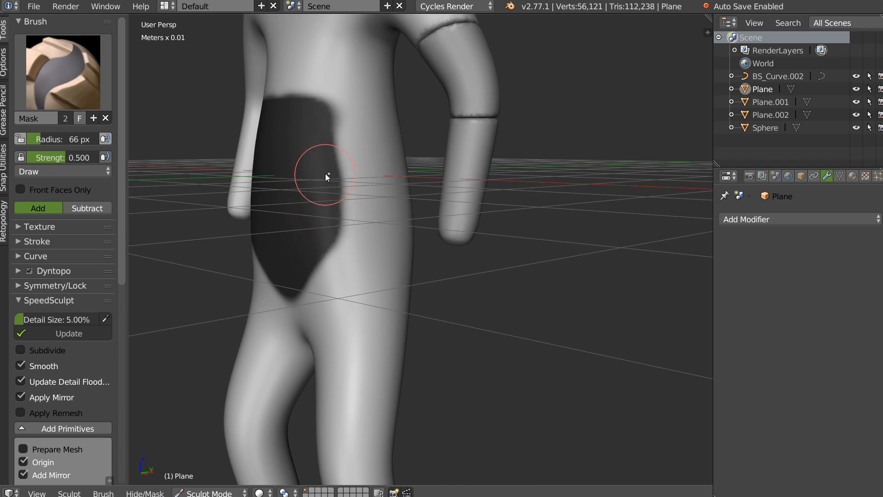
pyautogui.moveTo(316, 115)
pyautogui.mouseDown(button='middle')
pyautogui.moveTo(310, 180)
pyautogui.moveTo(358, 170)
pyautogui.moveTo(408, 225)
pyautogui.mouseUp(button='middle')
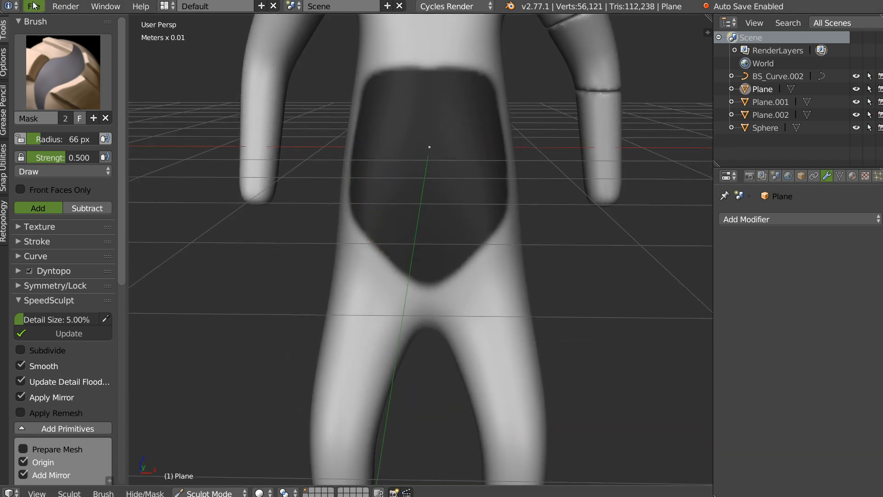
# Step: Collapse the Add Primitives options and set the Extract Mask offset to 0
pyautogui.keyDown('ctrl'); pyautogui.click(49, 300); pyautogui.keyUp('ctrl')
pyautogui.scroll(-3, 53, 280)
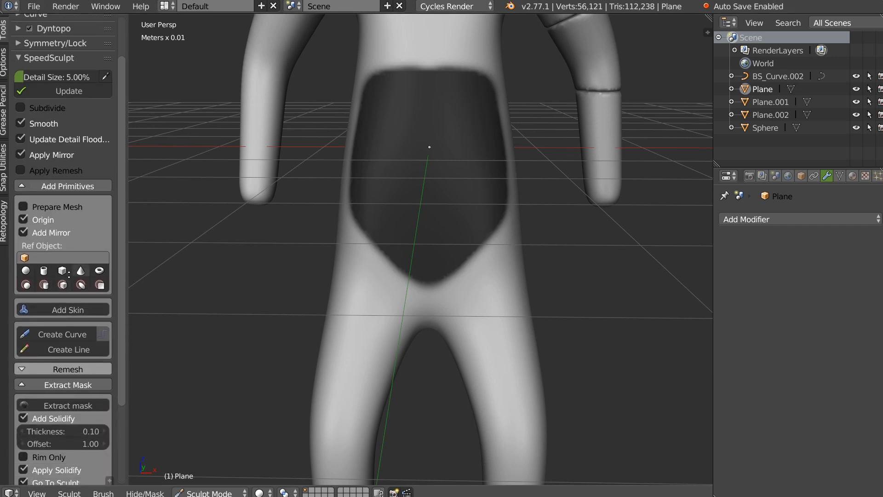
pyautogui.click(71, 185)
pyautogui.moveTo(419, 156); pyautogui.dragTo(366, 169, button='middle')
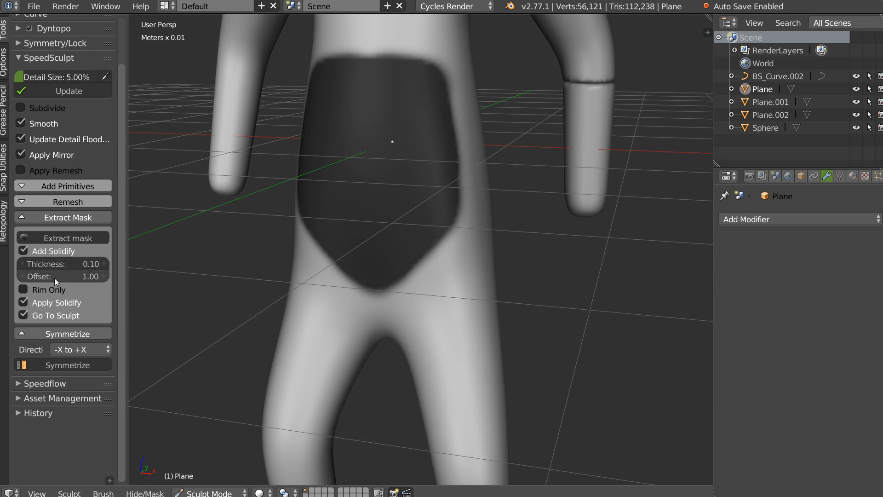
pyautogui.click(68, 279)
pyautogui.write('0')
pyautogui.press('Return')
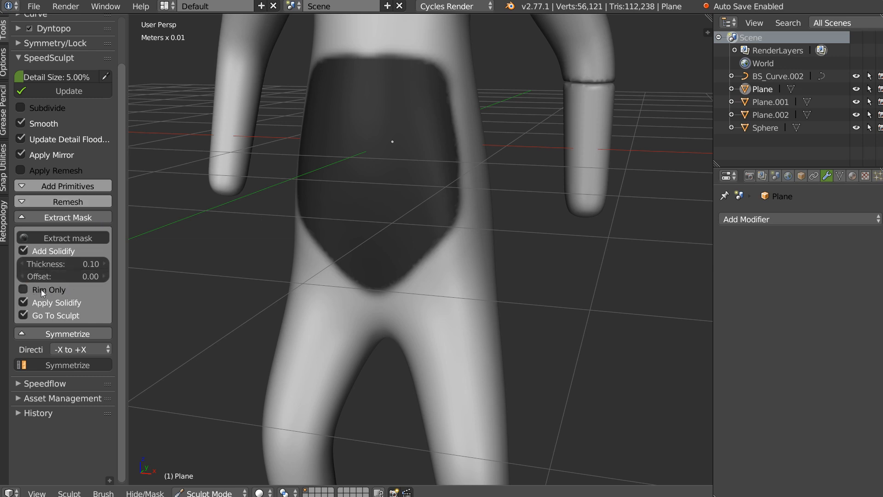
# Step: Extract the masked belly area and examine the patch's thickness against the body in wireframe
pyautogui.moveTo(367, 92); pyautogui.dragTo(350, 98, button='middle')
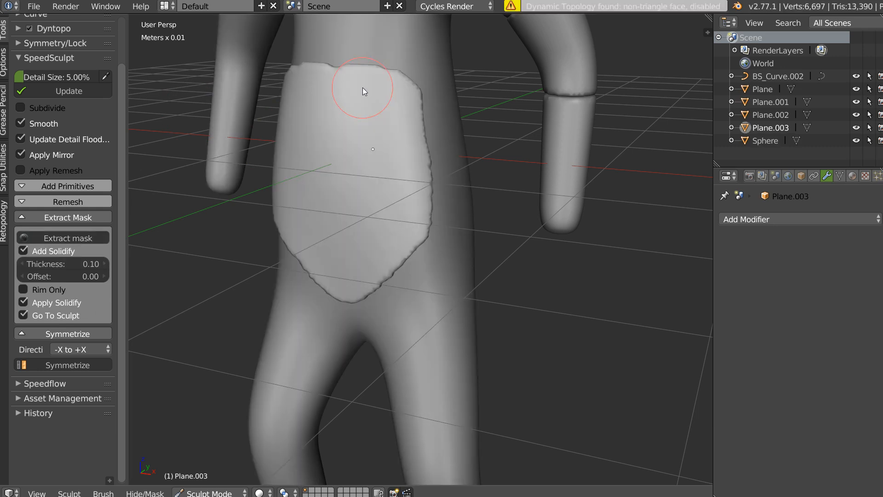
pyautogui.moveTo(369, 97)
pyautogui.mouseDown(button='middle')
pyautogui.moveTo(297, 98)
pyautogui.moveTo(351, 159)
pyautogui.moveTo(368, 137)
pyautogui.mouseUp(button='middle')
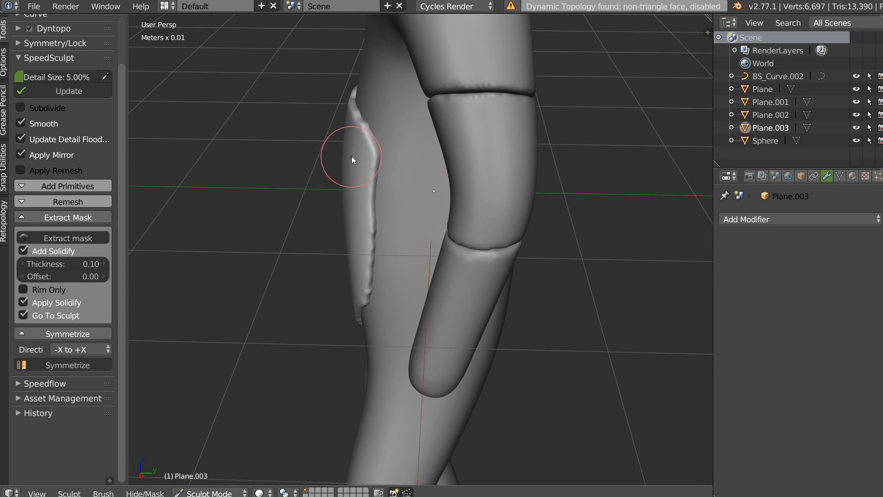
pyautogui.hotkey('shift', 'z')
pyautogui.press('Escape')
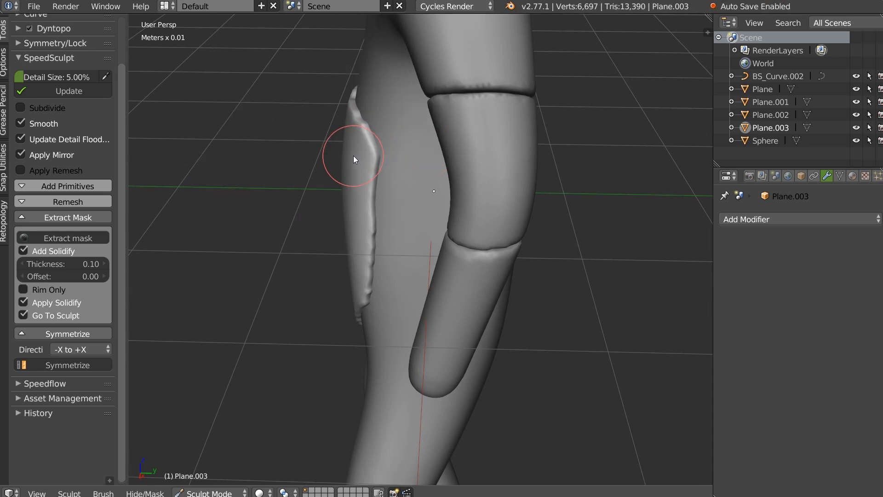
pyautogui.press('z')
pyautogui.click(455, 156)
pyautogui.moveTo(347, 104); pyautogui.dragTo(448, 128, button='middle')
pyautogui.scroll(4, 448, 129)
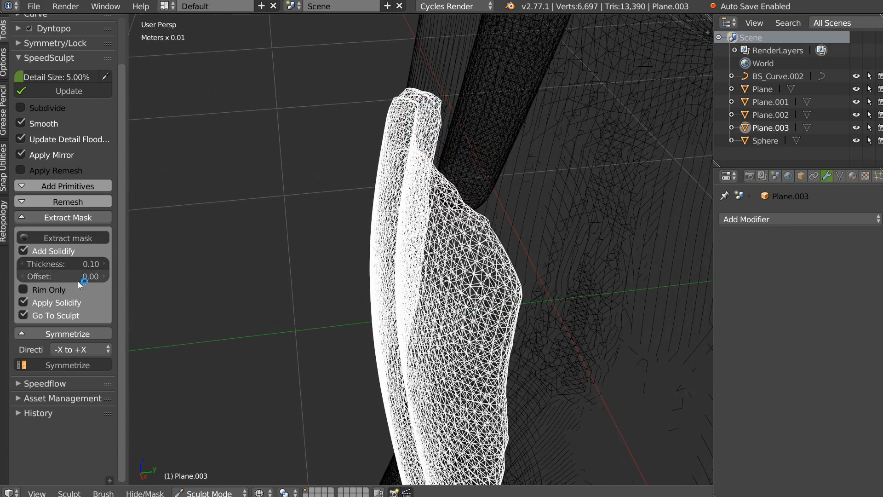
pyautogui.scroll(-6, 458, 119)
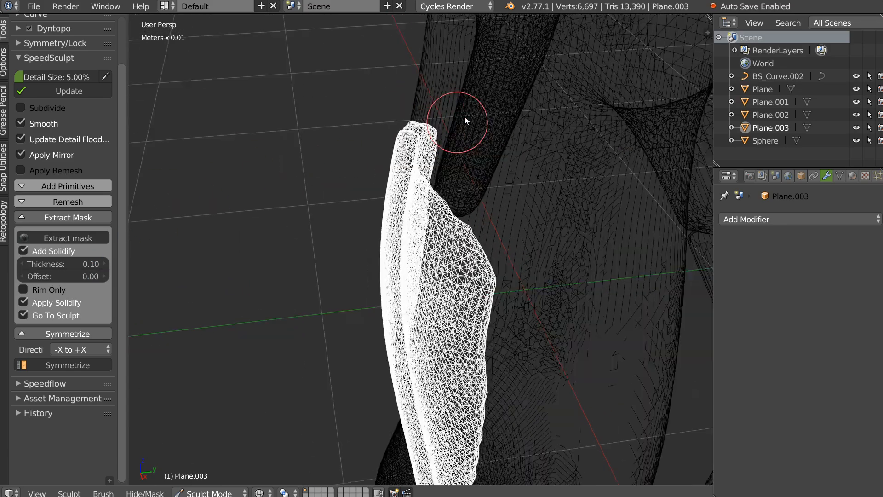
pyautogui.moveTo(461, 128)
pyautogui.mouseDown(button='middle')
pyautogui.moveTo(407, 212)
pyautogui.moveTo(402, 170)
pyautogui.mouseUp(button='middle')
# Step: Return to Object Mode with solid shading and delete the extracted belly patch
pyautogui.hotkey('ctrl', 'Tab')
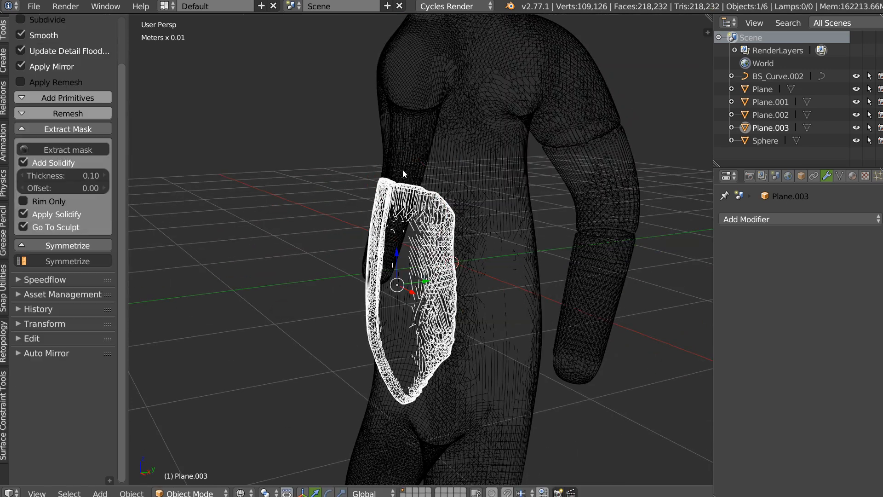
pyautogui.press('z')
pyautogui.moveTo(392, 238); pyautogui.dragTo(398, 175, button='middle')
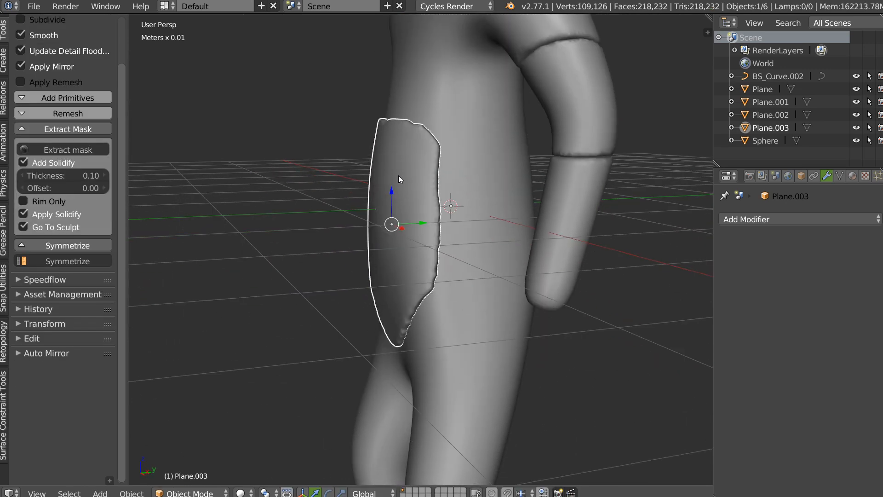
pyautogui.press('Delete')
# Step: Reselect the body and set the Extract Mask thickness to 0.3
pyautogui.rightClick(417, 216)
pyautogui.moveTo(418, 233); pyautogui.dragTo(449, 109, button='middle')
pyautogui.moveTo(379, 126); pyautogui.dragTo(391, 164, button='middle')
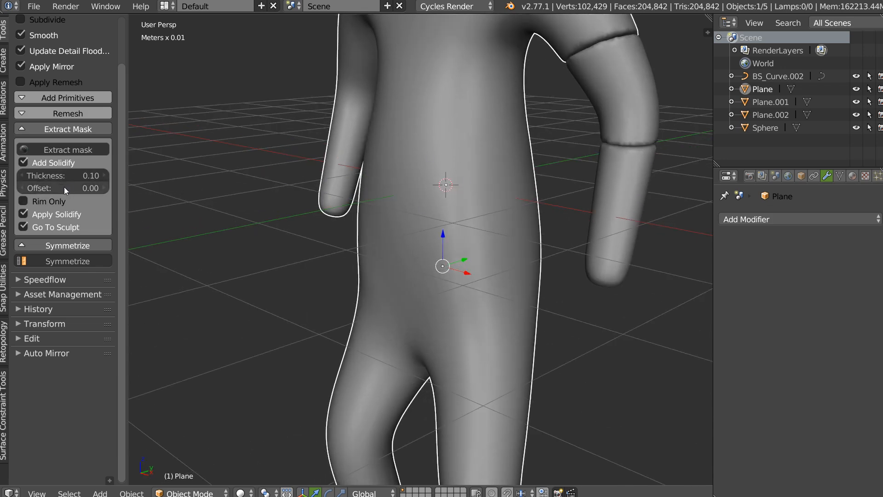
pyautogui.click(62, 175)
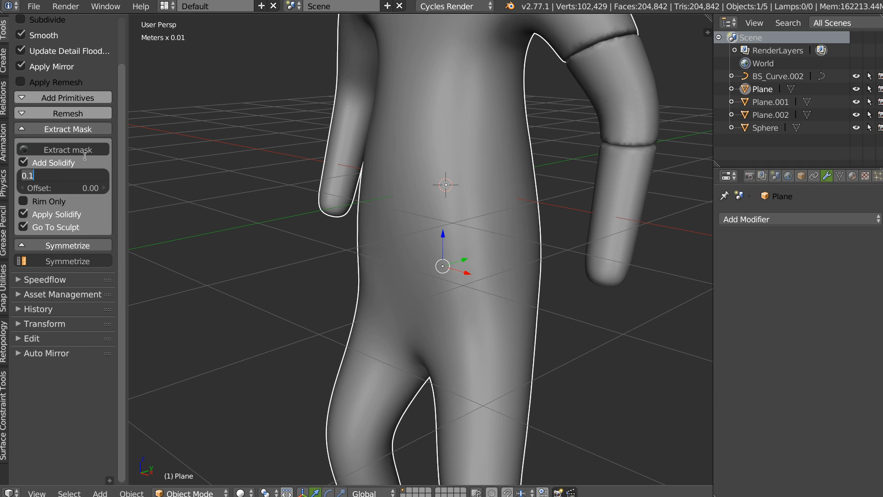
pyautogui.press('BackSpace')
pyautogui.write('3')
pyautogui.press('Return')
# Step: Set the Extract Mask offset to -1 and disable Go To Sculpt
pyautogui.click(62, 189)
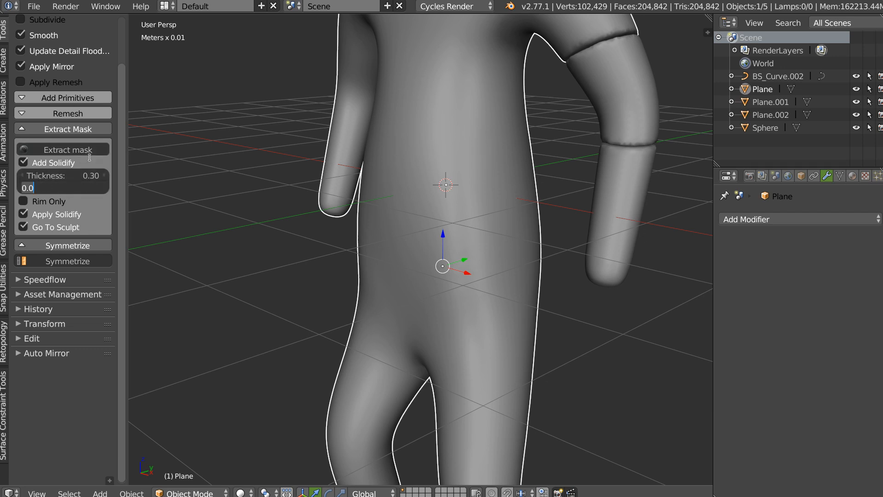
pyautogui.press('BackSpace')
pyautogui.press('BackSpace')
pyautogui.press('BackSpace')
pyautogui.write('-1')
pyautogui.press('Return')
pyautogui.click(23, 226)
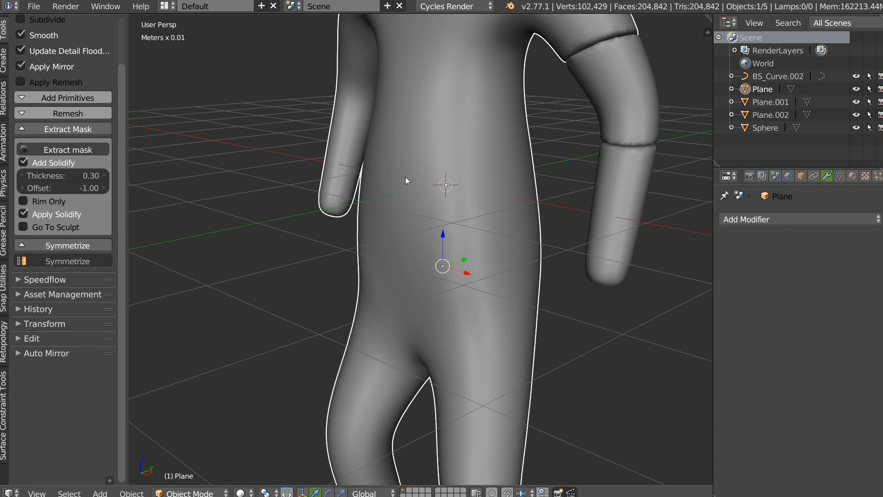
# Step: Display the newly extracted belly patch in wireframe and delete it
pyautogui.moveTo(404, 176)
pyautogui.mouseDown(button='middle')
pyautogui.moveTo(336, 172)
pyautogui.moveTo(395, 189)
pyautogui.mouseUp(button='middle')
pyautogui.press('z')
pyautogui.press('Delete')
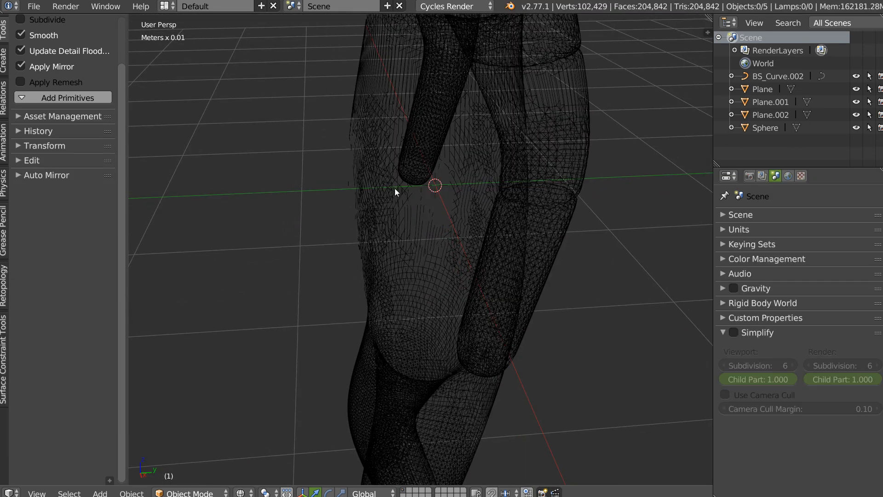
# Step: Reselect the body, set the Extract Mask offset to 1 and extract the patch for viewing in solid shading
pyautogui.rightClick(394, 189)
pyautogui.click(65, 188)
pyautogui.write('1')
pyautogui.press('Return')
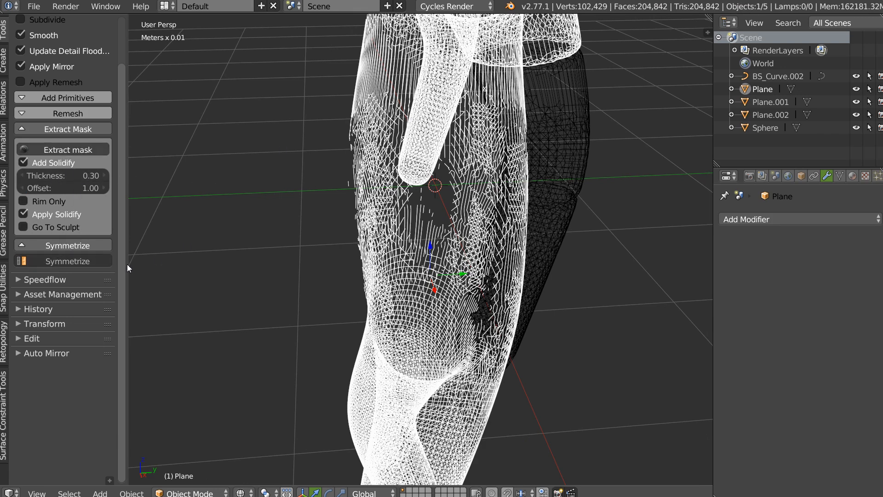
pyautogui.press('z')
pyautogui.moveTo(328, 194)
pyautogui.mouseDown(button='middle')
pyautogui.moveTo(345, 194)
pyautogui.moveTo(362, 155)
pyautogui.moveTo(492, 153)
pyautogui.moveTo(536, 165)
pyautogui.moveTo(437, 171)
pyautogui.moveTo(352, 156)
pyautogui.moveTo(377, 159)
pyautogui.mouseUp(button='middle')
# Step: Set the Extract Mask thickness to 0.15 and the offset to 0
pyautogui.click(45, 175)
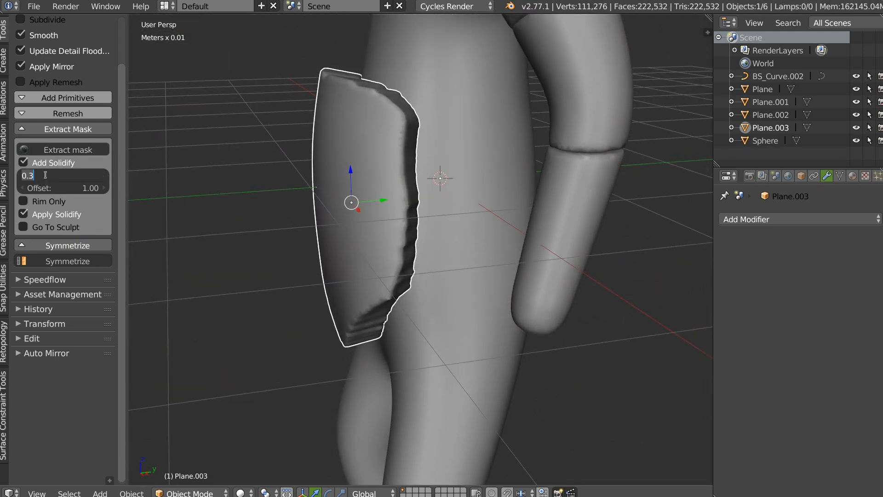
pyautogui.moveTo(30, 175); pyautogui.dragTo(48, 176)
pyautogui.write('15')
pyautogui.press('Return')
pyautogui.click(59, 188)
pyautogui.write('0')
pyautogui.press('Return')
# Step: Delete the extracted belly patch, and turn off Apply Solidify for extracting the body's mask
pyautogui.moveTo(276, 159); pyautogui.dragTo(350, 182, button='middle')
pyautogui.press('x')
pyautogui.click(349, 186)
pyautogui.rightClick(404, 201)
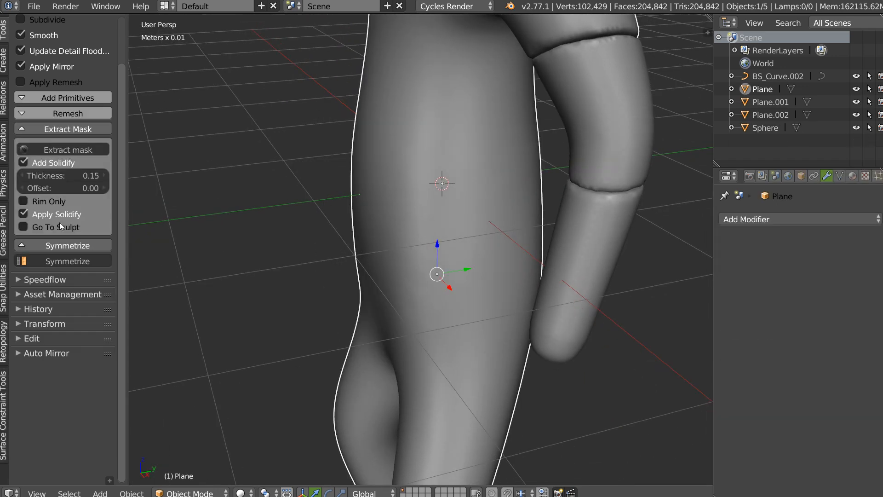
pyautogui.click(23, 214)
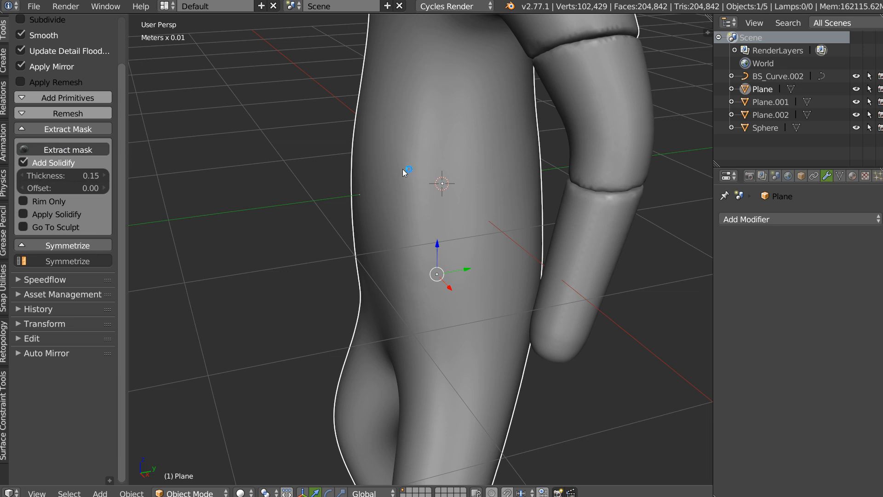
# Step: Adjust the extracted patch's Solidify thickness to about 0.46 with Speedflow and apply the modifier
pyautogui.hotkey('alt', 'q')
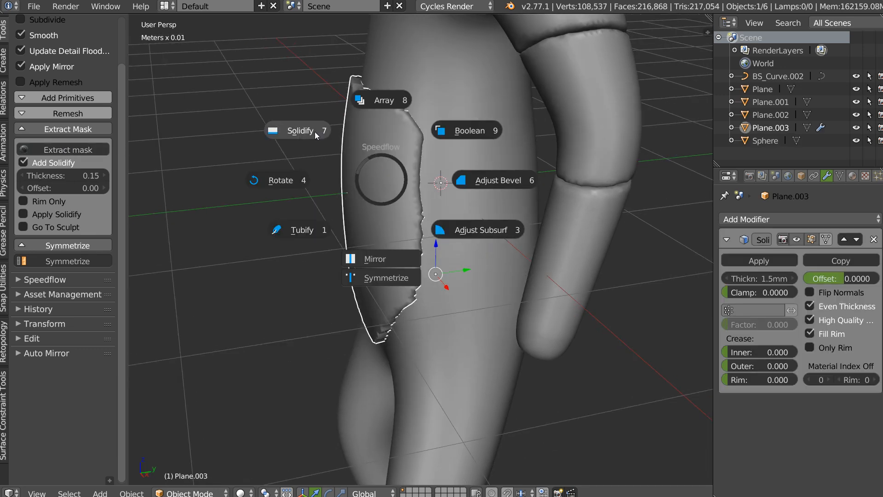
pyautogui.click(313, 132)
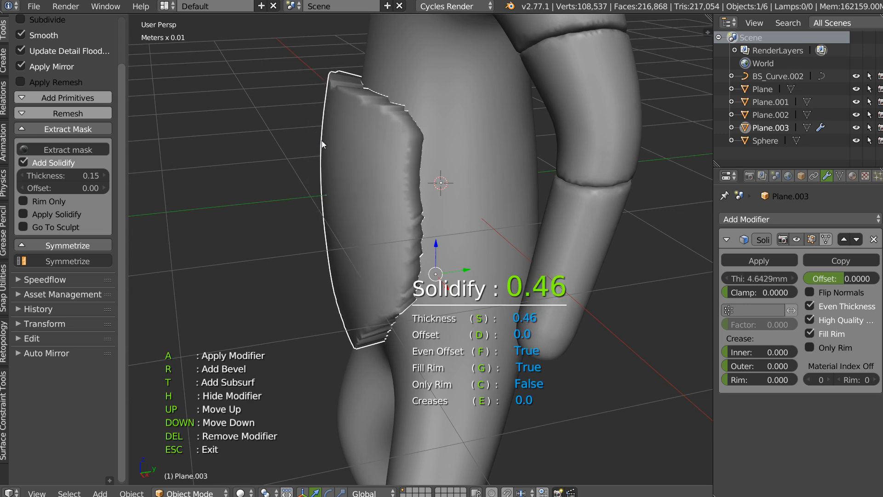
pyautogui.press('a')
pyautogui.moveTo(317, 142); pyautogui.dragTo(368, 156, button='middle')
pyautogui.press('Tab')
pyautogui.press('Escape')
# Step: Update the patch's mesh detail repeatedly at 5% with Subdivide off to soften its jagged border
pyautogui.scroll(3, 54, 67)
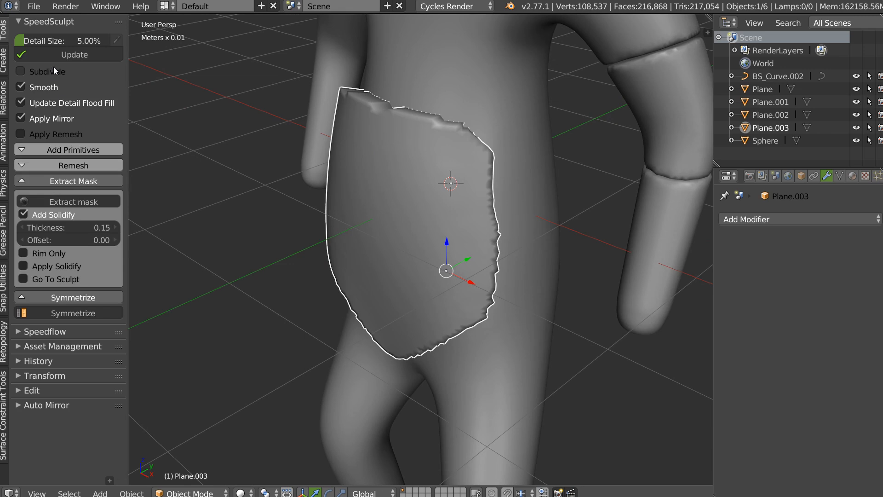
pyautogui.click(72, 56)
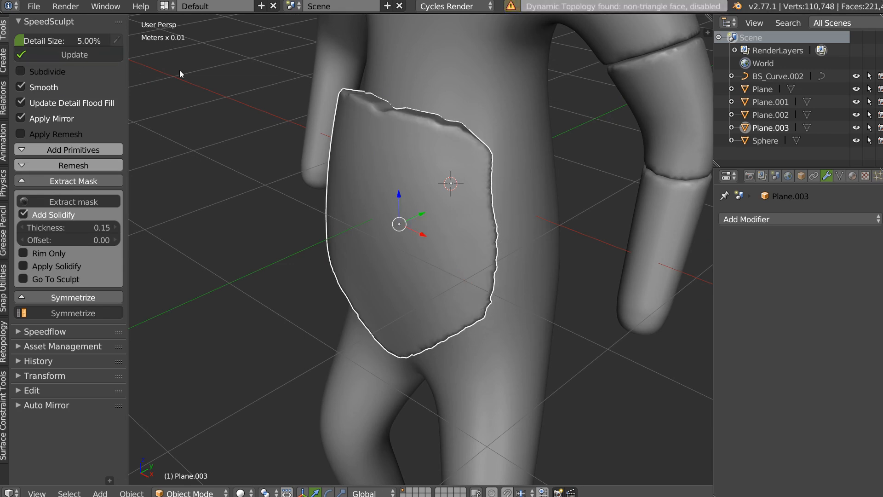
pyautogui.click(40, 71)
pyautogui.click(20, 71)
pyautogui.click(69, 54)
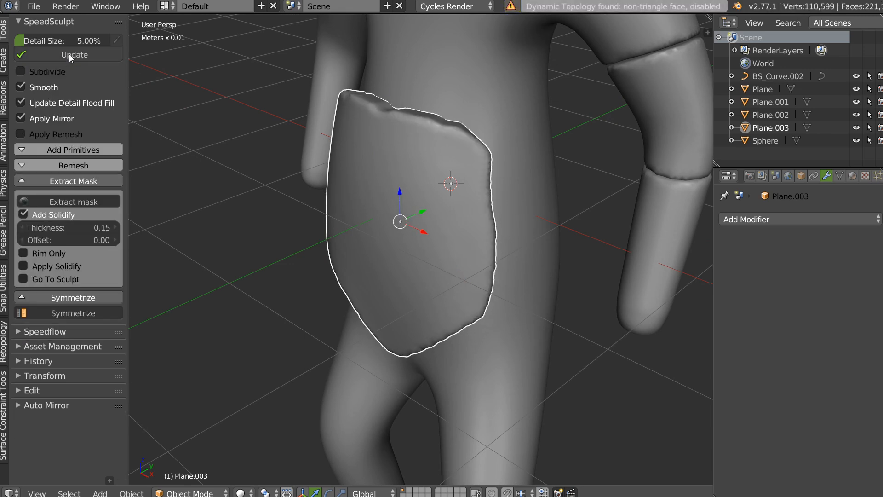
pyautogui.click(68, 60)
# Step: Switch the patch to Sculpt Mode and smooth its surface and uneven edges with brush strokes
pyautogui.moveTo(399, 154)
pyautogui.mouseDown(button='middle')
pyautogui.moveTo(412, 120)
pyautogui.moveTo(507, 165)
pyautogui.moveTo(608, 183)
pyautogui.moveTo(485, 169)
pyautogui.moveTo(527, 164)
pyautogui.mouseUp(button='middle')
pyautogui.hotkey('ctrl', 'Tab')
pyautogui.moveTo(434, 157)
pyautogui.keyDown('shift'); pyautogui.mouseDown()
pyautogui.moveTo(409, 156)
pyautogui.moveTo(484, 152)
pyautogui.mouseUp(); pyautogui.keyUp('shift')
pyautogui.moveTo(484, 151); pyautogui.dragTo(424, 148, button='middle')
pyautogui.moveTo(423, 147)
pyautogui.mouseDown()
pyautogui.moveTo(412, 270)
pyautogui.moveTo(415, 235)
pyautogui.mouseUp()
pyautogui.moveTo(415, 231); pyautogui.dragTo(455, 167, button='middle')
pyautogui.moveTo(456, 167)
pyautogui.mouseDown()
pyautogui.moveTo(411, 247)
pyautogui.moveTo(372, 266)
pyautogui.mouseUp()
# Step: Try a stroke on the upper part of the patch with a different sculpt brush and undo it
pyautogui.moveTo(435, 65)
pyautogui.mouseDown(button='middle')
pyautogui.moveTo(412, 144)
pyautogui.moveTo(381, 102)
pyautogui.mouseUp(button='middle')
pyautogui.press('w')
pyautogui.click(418, 123)
pyautogui.moveTo(386, 110)
pyautogui.mouseDown()
pyautogui.moveTo(385, 194)
pyautogui.moveTo(393, 159)
pyautogui.mouseUp()
pyautogui.hotkey('ctrl', 'z')
pyautogui.press('w')
pyautogui.click(379, 123)
pyautogui.press('q')
pyautogui.click(400, 144)
pyautogui.moveTo(404, 143); pyautogui.dragTo(437, 138, button='middle')
pyautogui.scroll(3, 504, 180)
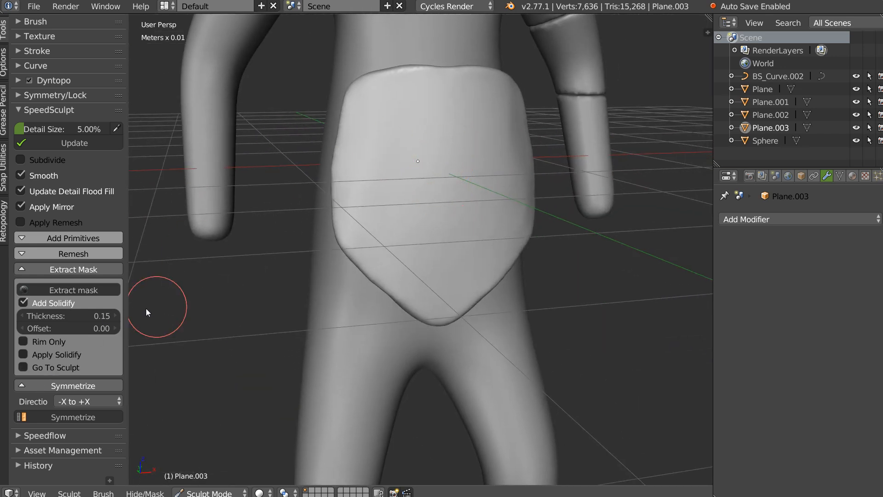
# Step: Leave Sculpt Mode and delete the sculpted belly patch
pyautogui.press('Tab')
pyautogui.moveTo(433, 138); pyautogui.dragTo(392, 121, button='middle')
pyautogui.moveTo(415, 197)
pyautogui.mouseDown(button='middle')
pyautogui.moveTo(392, 178)
pyautogui.moveTo(413, 162)
pyautogui.moveTo(406, 154)
pyautogui.moveTo(373, 180)
pyautogui.moveTo(371, 191)
pyautogui.moveTo(422, 182)
pyautogui.mouseUp(button='middle')
pyautogui.press('x')
pyautogui.click(407, 186)
# Step: Select the body, collapse the Extract Mask options and symmetrize the body mesh
pyautogui.rightClick(440, 190)
pyautogui.scroll(-3, 405, 183)
pyautogui.click(71, 179)
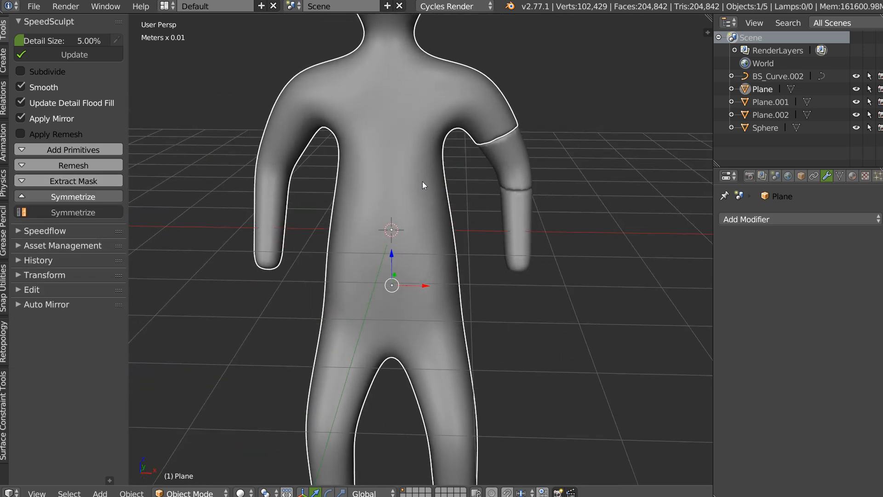
pyautogui.click(82, 213)
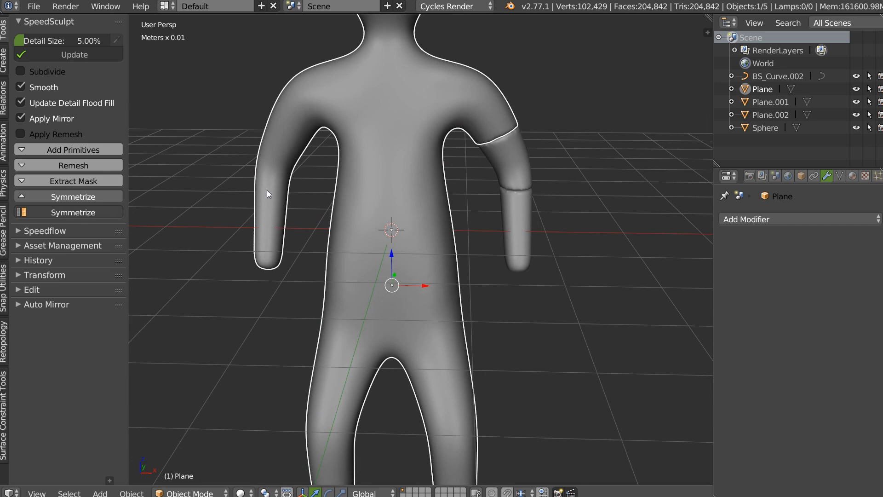
# Step: Switch the body to Sculpt Mode, set the symmetrize direction to +X to -X and symmetrize the mesh
pyautogui.moveTo(406, 194); pyautogui.dragTo(391, 170, button='middle')
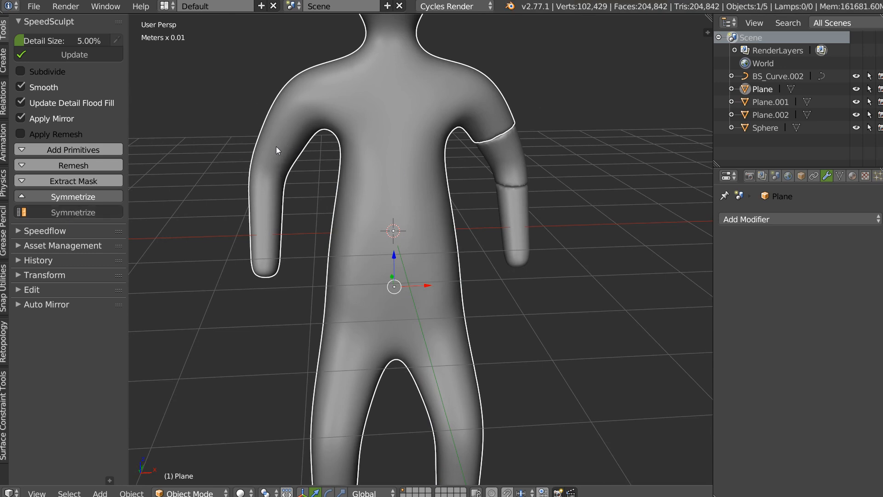
pyautogui.moveTo(501, 153); pyautogui.dragTo(363, 182, button='middle')
pyautogui.press('Tab')
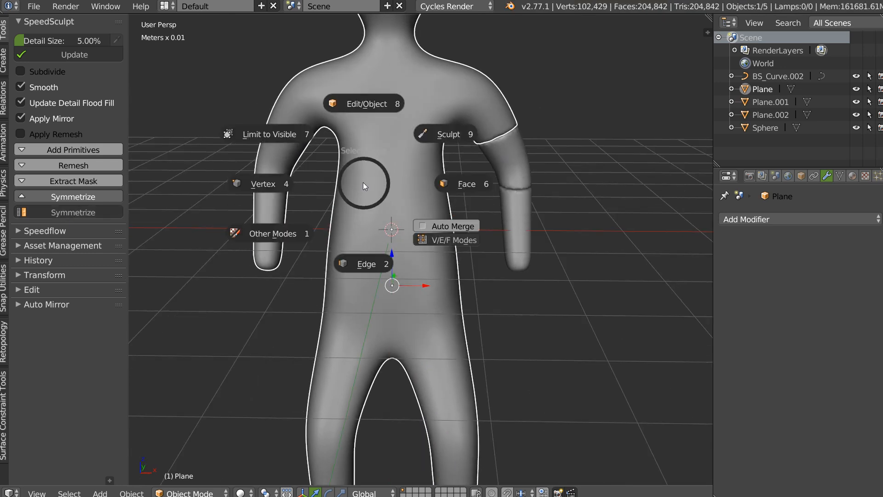
pyautogui.click(446, 137)
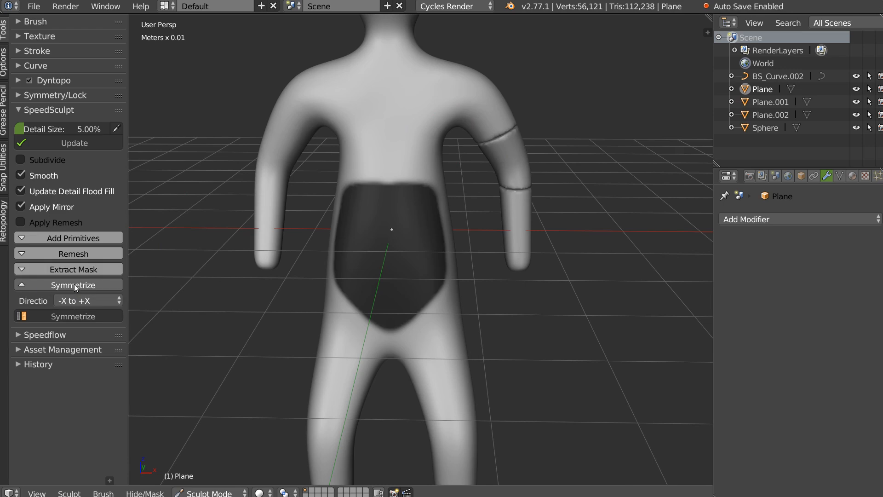
pyautogui.click(68, 303)
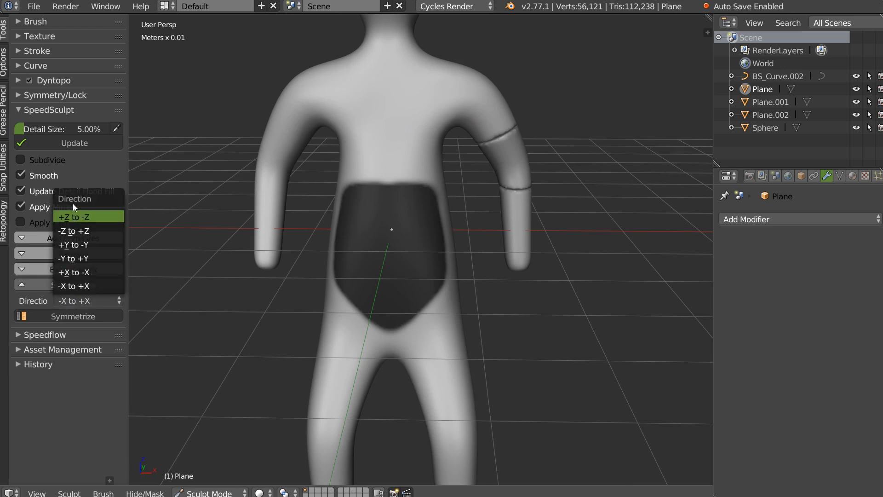
pyautogui.click(76, 270)
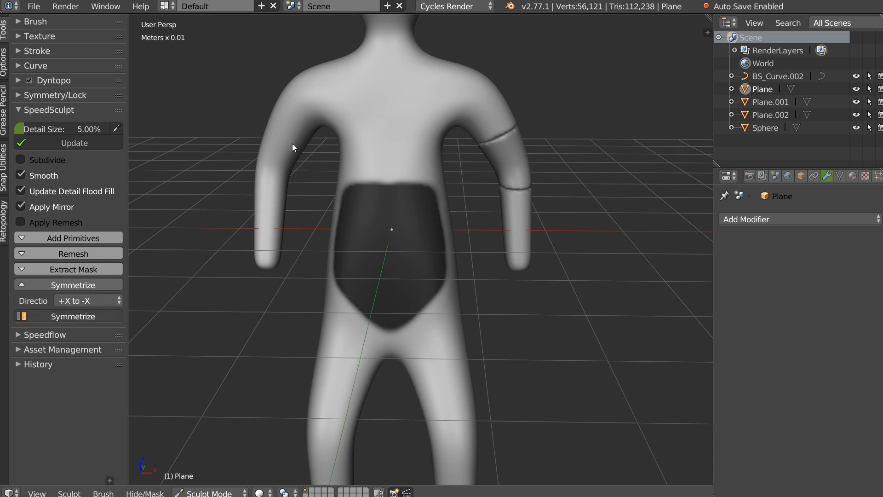
pyautogui.moveTo(377, 161); pyautogui.dragTo(381, 189, button='middle')
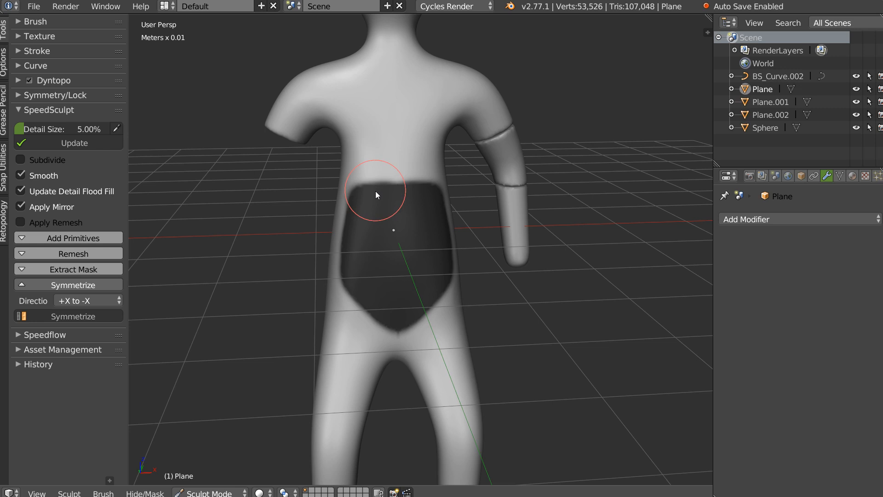
# Step: Return the body to Object Mode and view its arms from the front
pyautogui.hotkey('ctrl', 'd')
pyautogui.press('Tab')
pyautogui.click(359, 134)
pyautogui.moveTo(359, 133); pyautogui.dragTo(458, 156, button='middle')
pyautogui.moveTo(413, 207); pyautogui.dragTo(465, 192, button='middle')
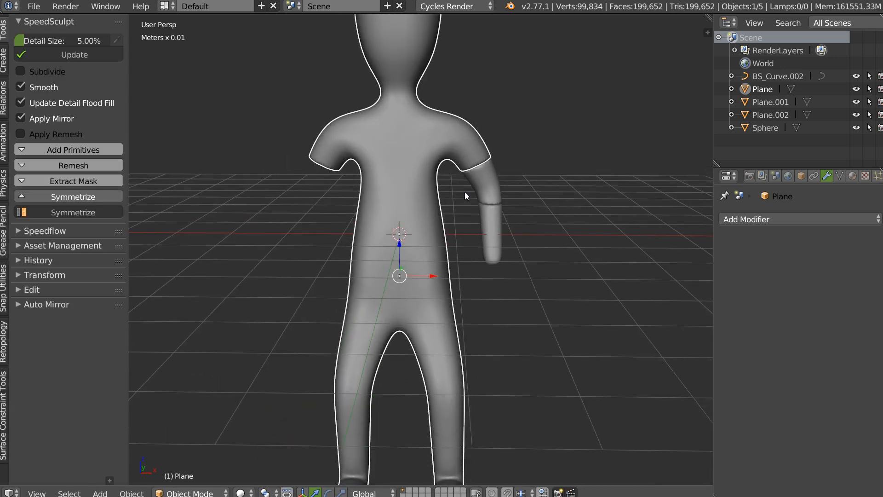
# Step: Undo the body's symmetrize and select the two separated arm pieces together with the body as active object
pyautogui.click(484, 193)
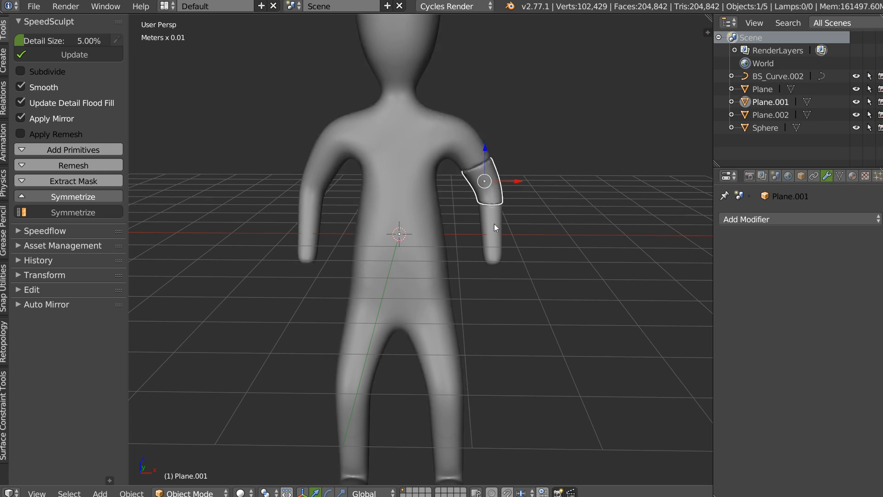
pyautogui.keyDown('shift'); pyautogui.rightClick(495, 234); pyautogui.keyUp('shift')
pyautogui.keyDown('shift'); pyautogui.rightClick(459, 148); pyautogui.keyUp('shift')
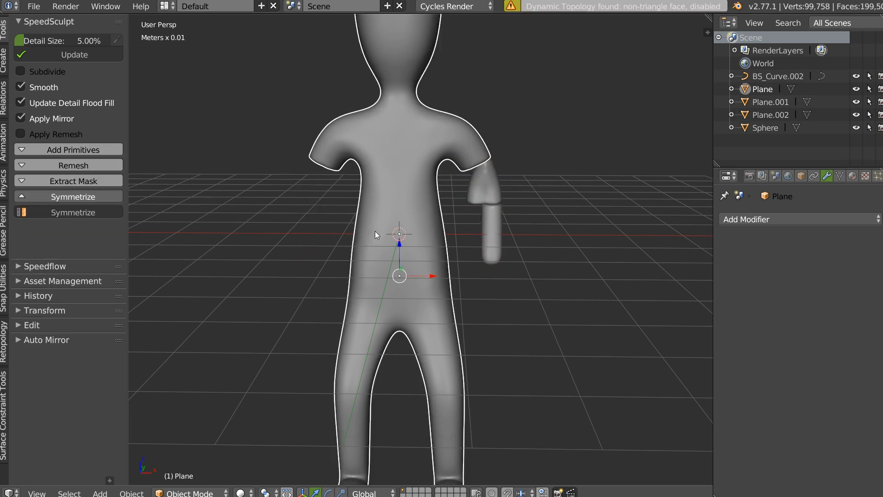
# Step: Undo the symmetrize of the three selected parts and set their origins to the 3D cursor
pyautogui.moveTo(453, 194); pyautogui.dragTo(458, 232, button='middle')
pyautogui.hotkey('ctrl', 'z')
pyautogui.rightClick(458, 232)
pyautogui.click(346, 280)
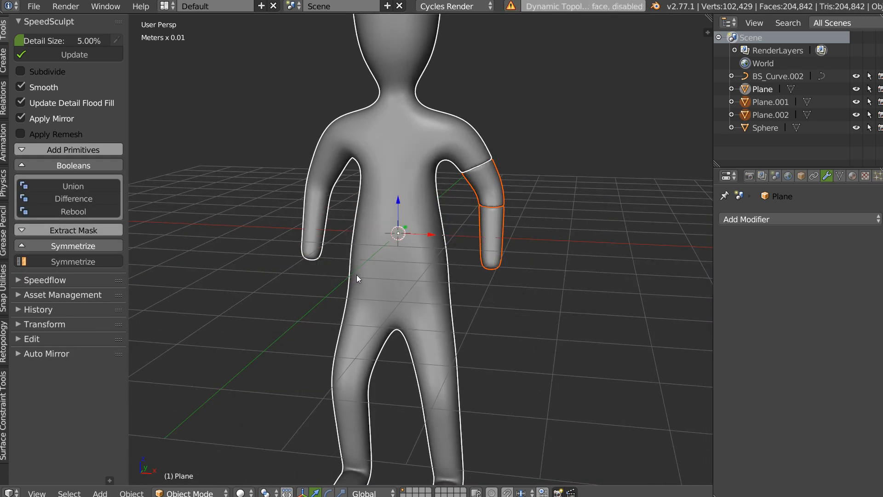
pyautogui.moveTo(357, 274); pyautogui.dragTo(366, 226, button='middle')
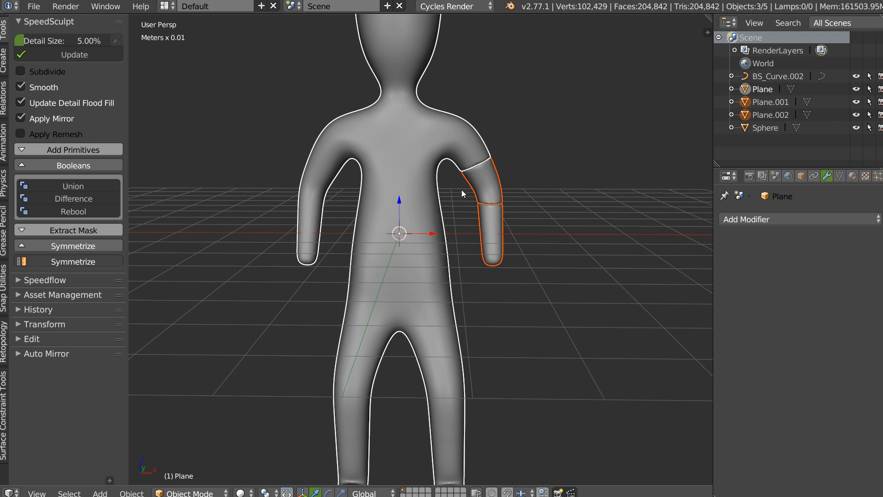
# Step: Symmetrize the body together with both separated arm pieces and inspect the mirrored arms
pyautogui.moveTo(461, 191); pyautogui.dragTo(407, 189, button='middle')
pyautogui.scroll(2, 439, 171)
pyautogui.moveTo(489, 200); pyautogui.dragTo(475, 179, button='middle')
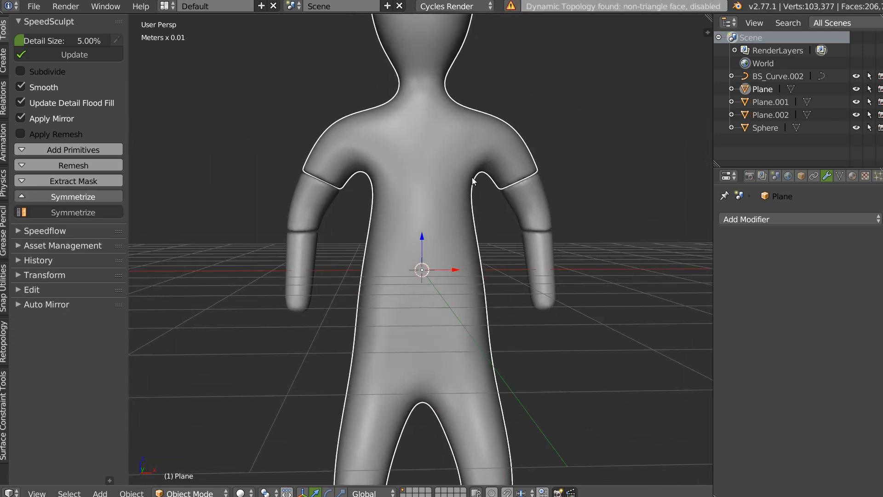
pyautogui.scroll(1, 523, 195)
pyautogui.moveTo(523, 194); pyautogui.dragTo(449, 193, button='middle')
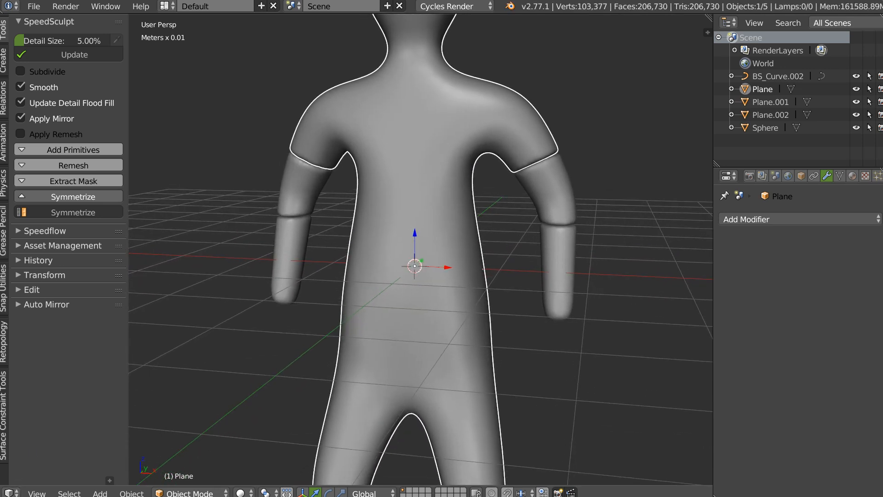
pyautogui.moveTo(376, 184); pyautogui.dragTo(404, 178, button='middle')
pyautogui.scroll(-2, 366, 195)
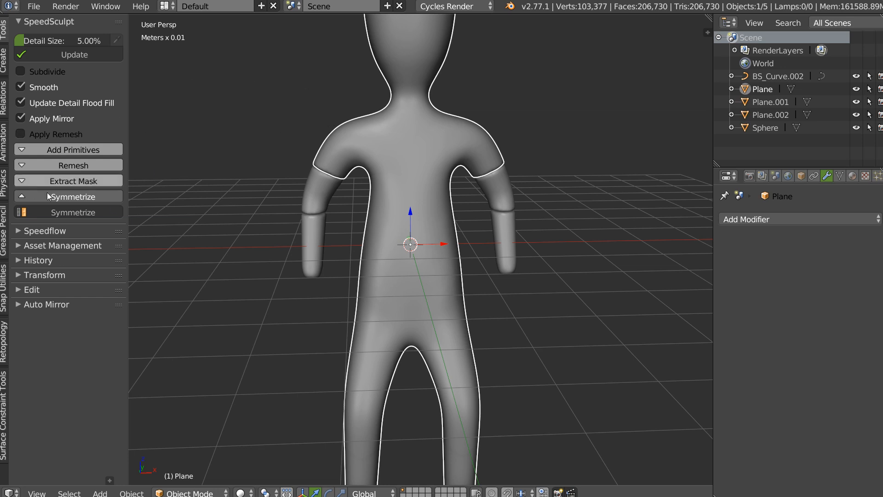
# Step: Expand the Add Primitives options and delete the head object above the body
pyautogui.click(89, 149)
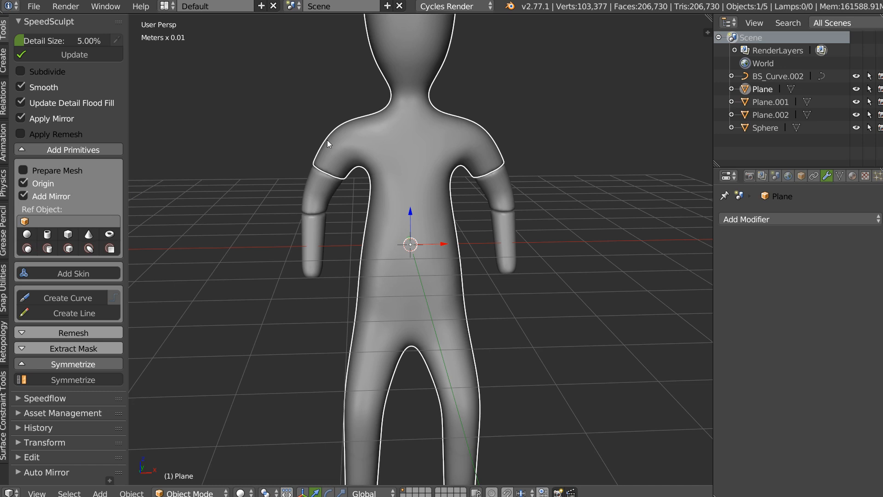
pyautogui.scroll(-4, 449, 205)
pyautogui.moveTo(449, 205); pyautogui.dragTo(368, 205, button='middle')
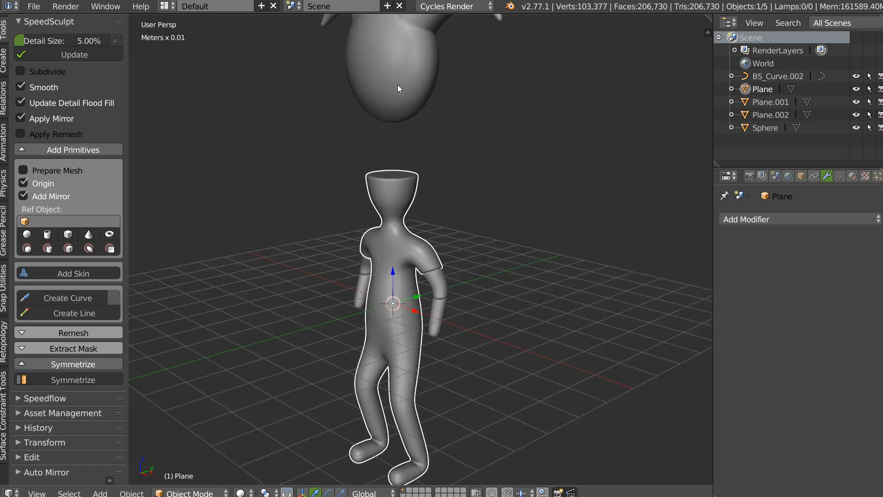
pyautogui.keyDown('shift'); pyautogui.moveTo(397, 84); pyautogui.dragTo(402, 162, button='middle'); pyautogui.keyUp('shift')
pyautogui.rightClick(402, 163)
pyautogui.press('x')
pyautogui.click(396, 182)
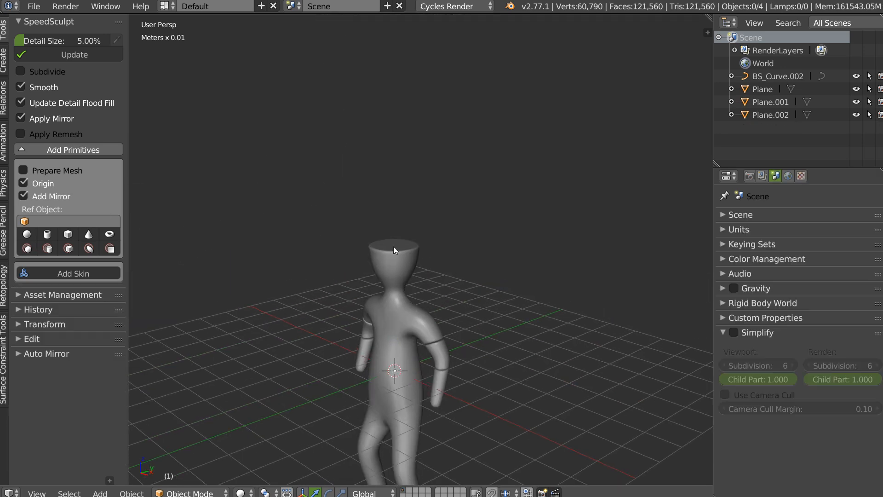
# Step: With the body selected and Add Mirror off, add a ball metaball and raise it onto the open neck
pyautogui.keyDown('shift'); pyautogui.moveTo(368, 254); pyautogui.dragTo(389, 197, button='middle'); pyautogui.keyUp('shift')
pyautogui.rightClick(385, 212)
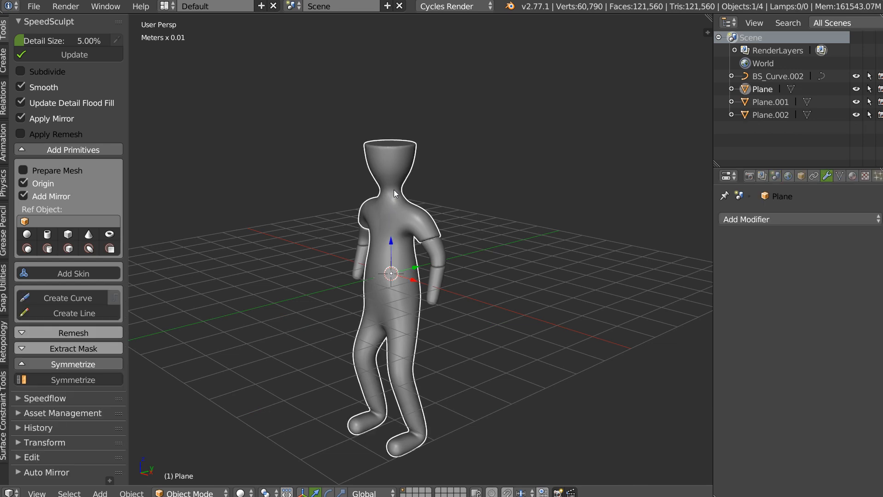
pyautogui.click(24, 197)
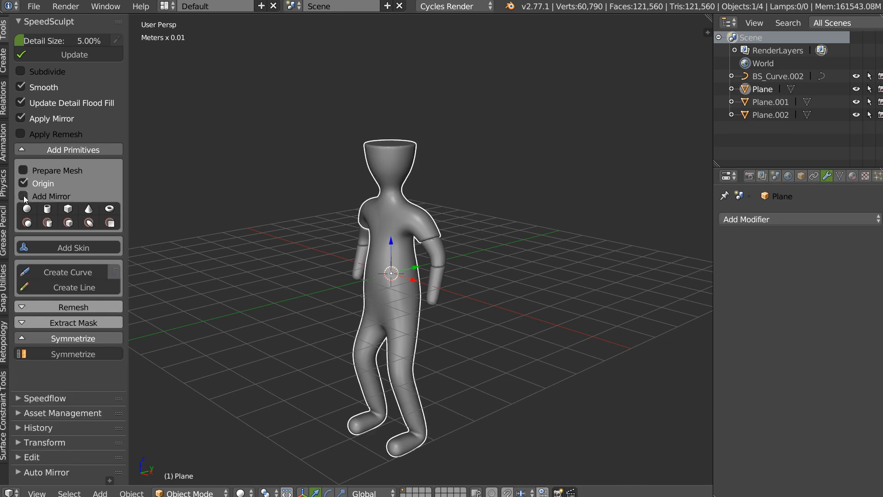
pyautogui.click(27, 224)
pyautogui.moveTo(393, 244); pyautogui.dragTo(391, 98)
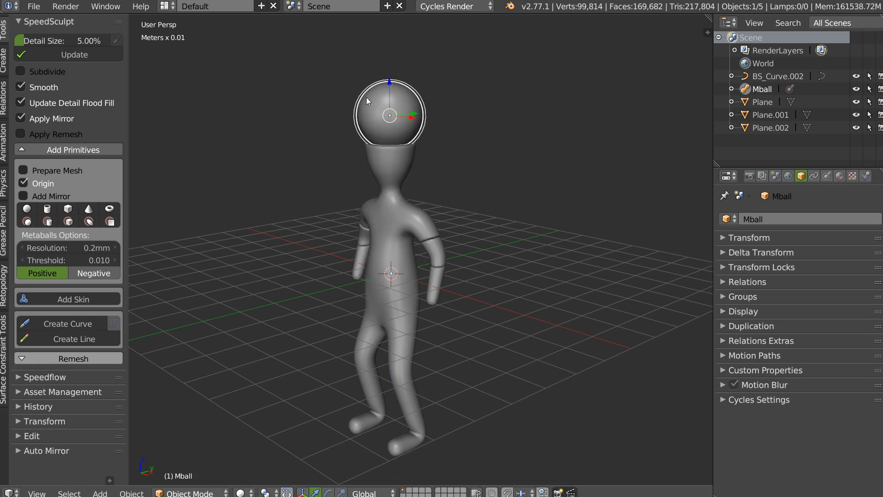
# Step: Duplicate the metaball along the Y axis and adjust its spacing so it partly merges with the original
pyautogui.scroll(5, 410, 139)
pyautogui.moveTo(403, 74); pyautogui.dragTo(393, 108, button='middle')
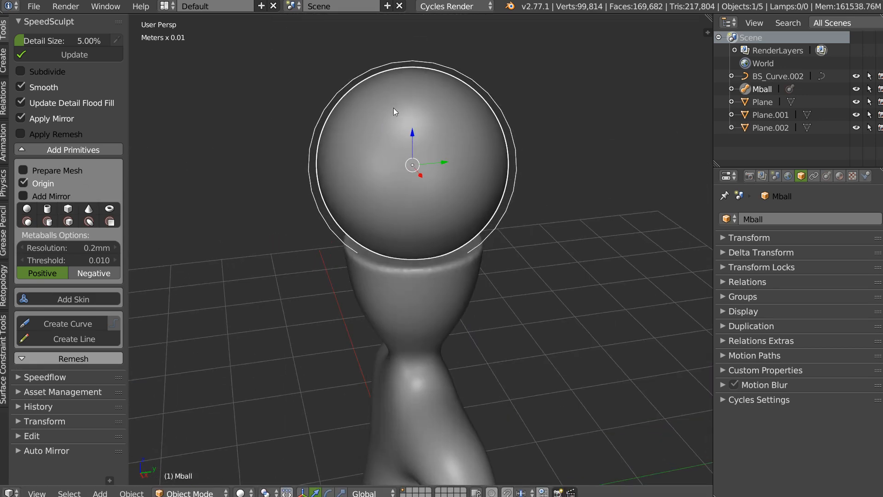
pyautogui.hotkey('shift', 'd')
pyautogui.press('y')
pyautogui.click(316, 161)
pyautogui.scroll(3, 368, 154)
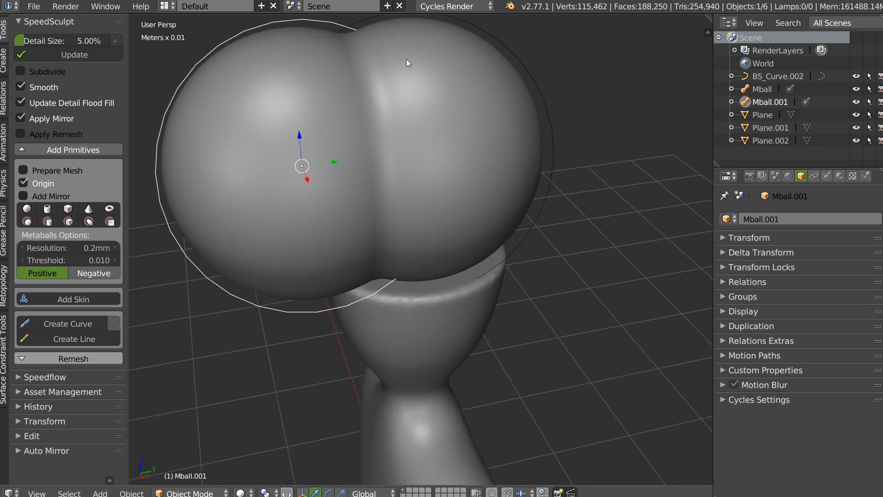
pyautogui.press('g')
pyautogui.press('y')
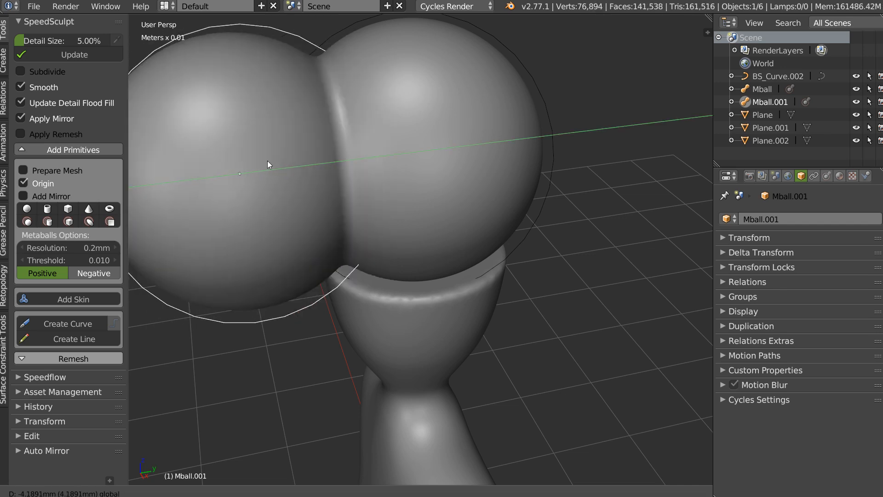
pyautogui.click(281, 177)
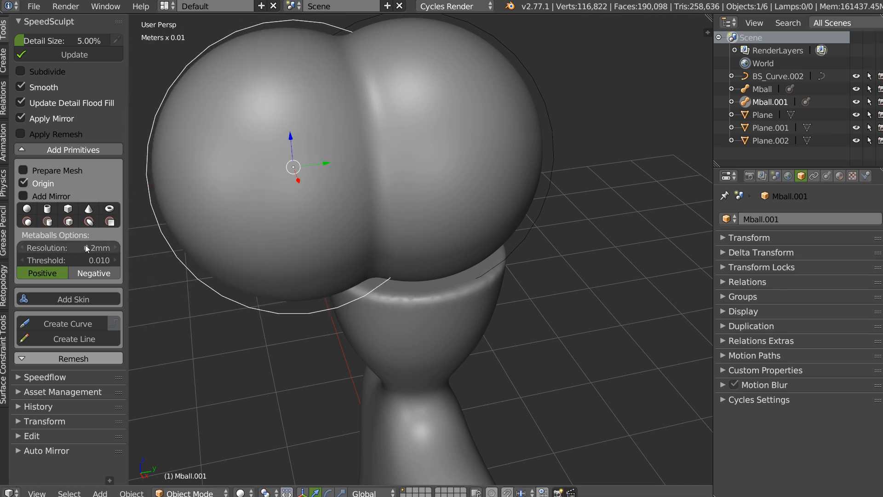
# Step: Set the metaball resolution to 0.5 mm
pyautogui.click(39, 246)
pyautogui.click(30, 247)
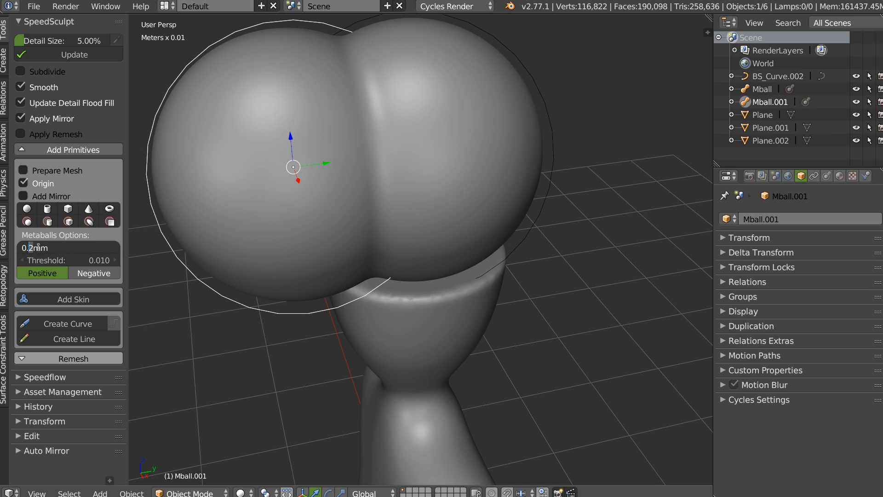
pyautogui.press('Return')
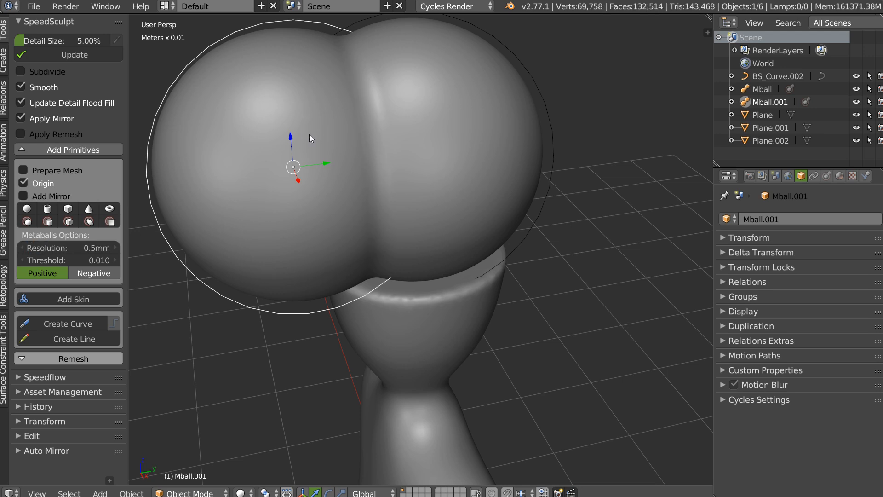
# Step: Turn on the wire display for the duplicated metaball and expand its object display settings
pyautogui.rightClick(344, 153)
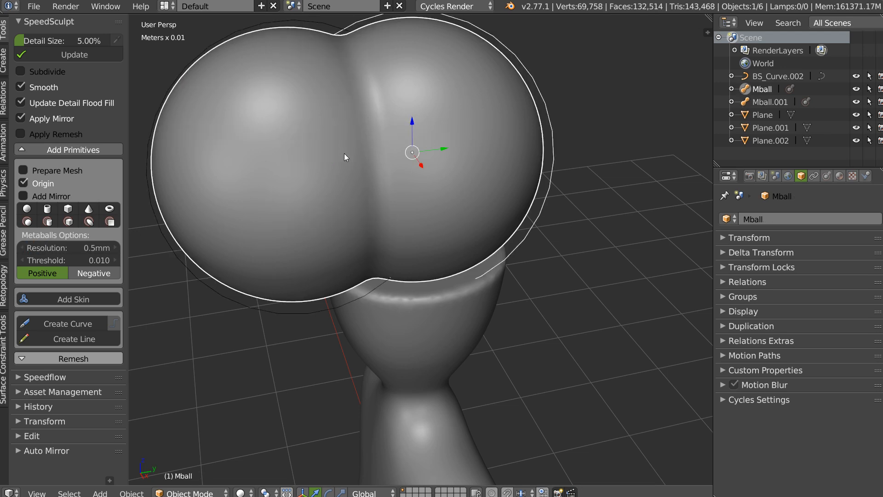
pyautogui.rightClick(200, 54)
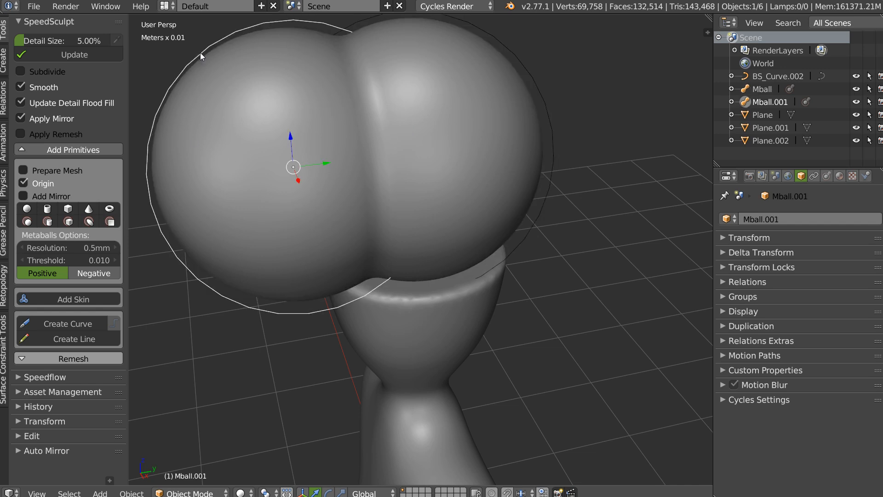
pyautogui.press('z')
pyautogui.click(375, 138)
pyautogui.moveTo(316, 119); pyautogui.dragTo(312, 92, button='middle')
pyautogui.moveTo(312, 92)
pyautogui.keyDown('shift'); pyautogui.mouseDown(button='middle')
pyautogui.moveTo(324, 192)
pyautogui.moveTo(301, 181)
pyautogui.moveTo(304, 174)
pyautogui.mouseUp(button='middle'); pyautogui.keyUp('shift')
pyautogui.keyDown('shift'); pyautogui.moveTo(365, 204); pyautogui.dragTo(384, 156, button='middle'); pyautogui.keyUp('shift')
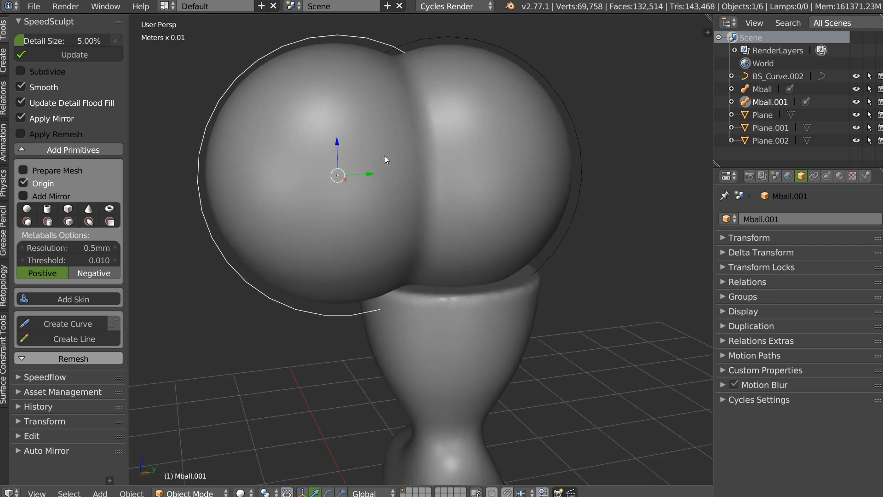
pyautogui.click(739, 311)
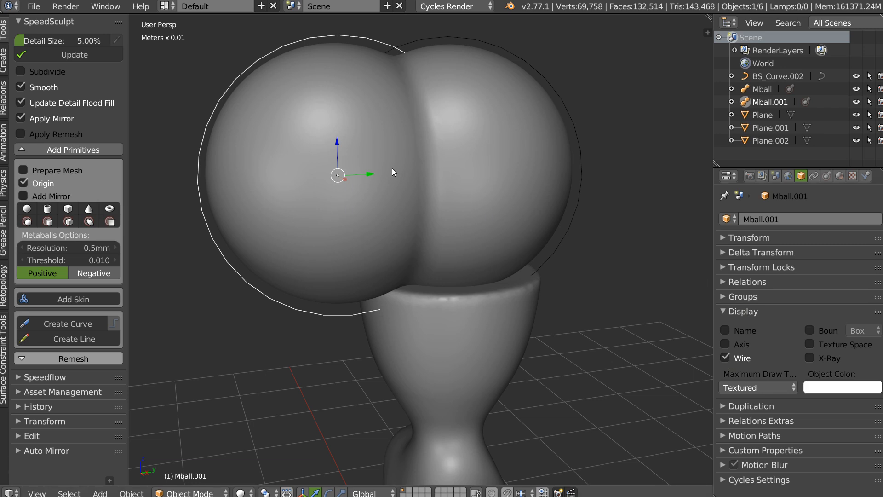
# Step: Turn on the wire display for the body and the original metaball to compare their mesh density
pyautogui.scroll(-2, 392, 168)
pyautogui.rightClick(406, 308)
pyautogui.hotkey('shift', 'z')
pyautogui.click(448, 308)
pyautogui.rightClick(341, 243)
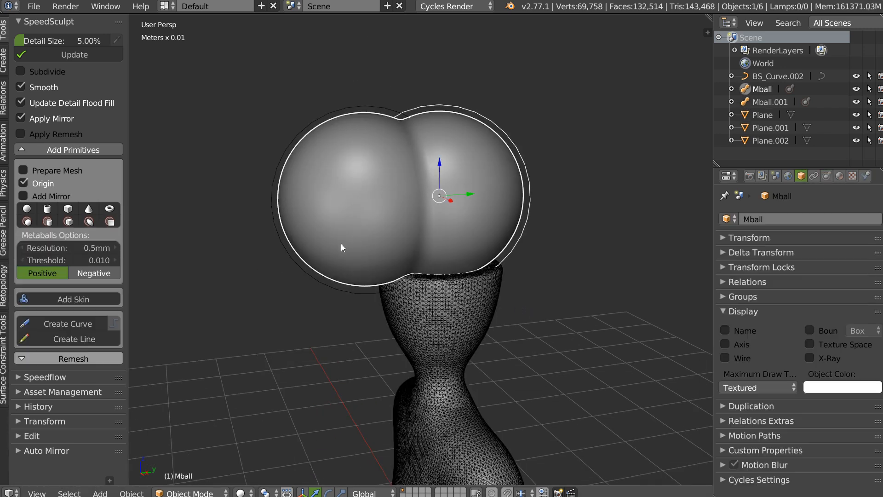
pyautogui.hotkey('shift', 'z')
pyautogui.click(454, 250)
pyautogui.scroll(2, 327, 222)
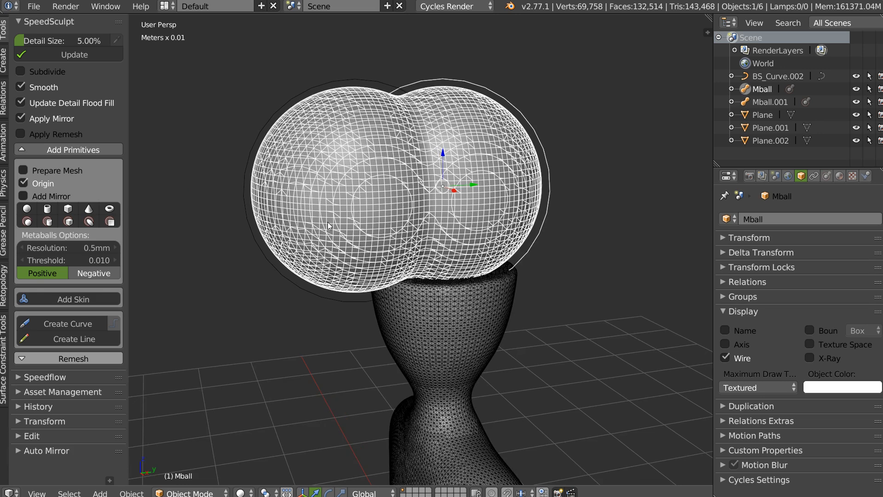
# Step: Set the metaball resolution to 0.1 mm
pyautogui.click(68, 252)
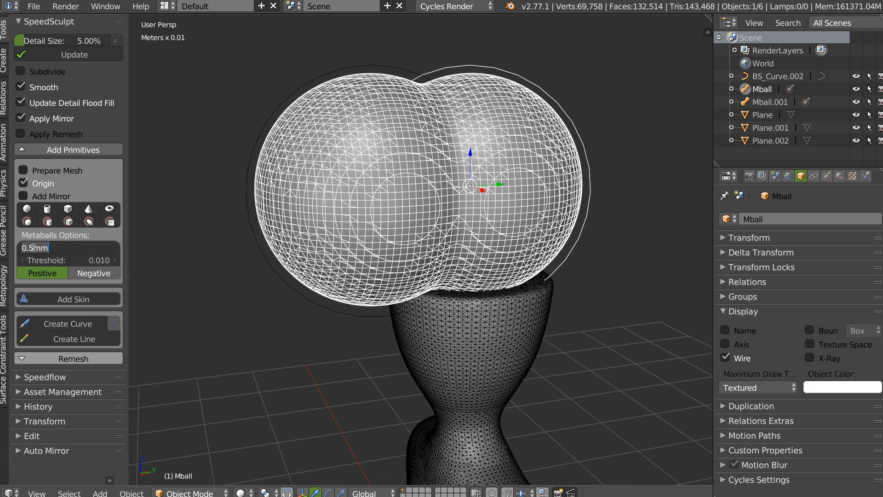
pyautogui.write('1')
pyautogui.press('Return')
# Step: Turn off the wire display of the original metaball and select the body
pyautogui.moveTo(418, 135); pyautogui.dragTo(374, 162, button='middle')
pyautogui.press('z')
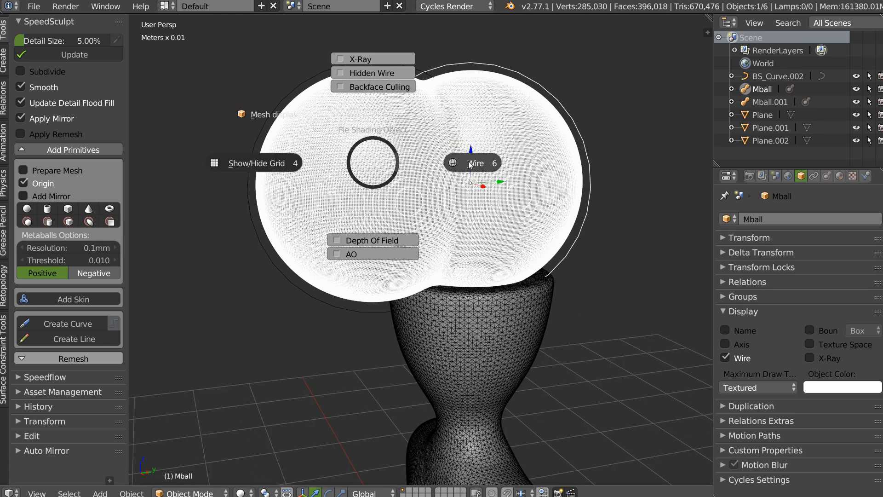
pyautogui.click(466, 161)
pyautogui.rightClick(451, 335)
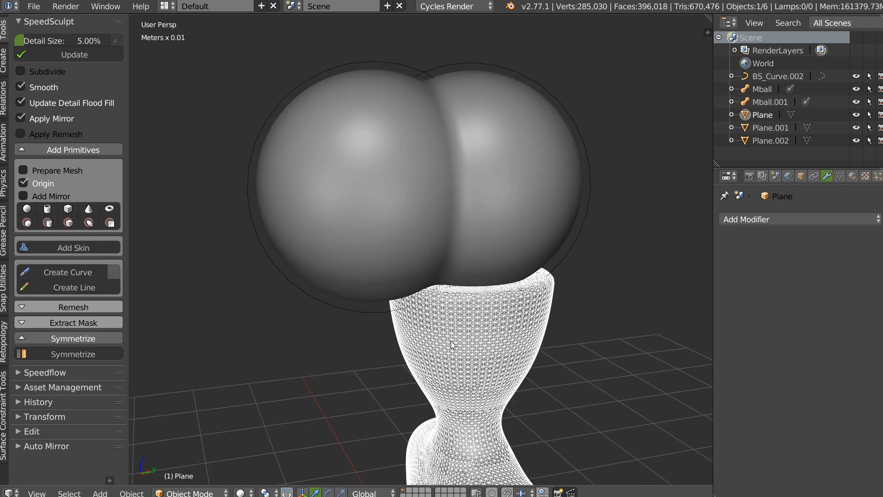
# Step: Turn off the wire display of the body
pyautogui.press('z')
pyautogui.click(540, 346)
pyautogui.moveTo(397, 138); pyautogui.dragTo(384, 114, button='middle')
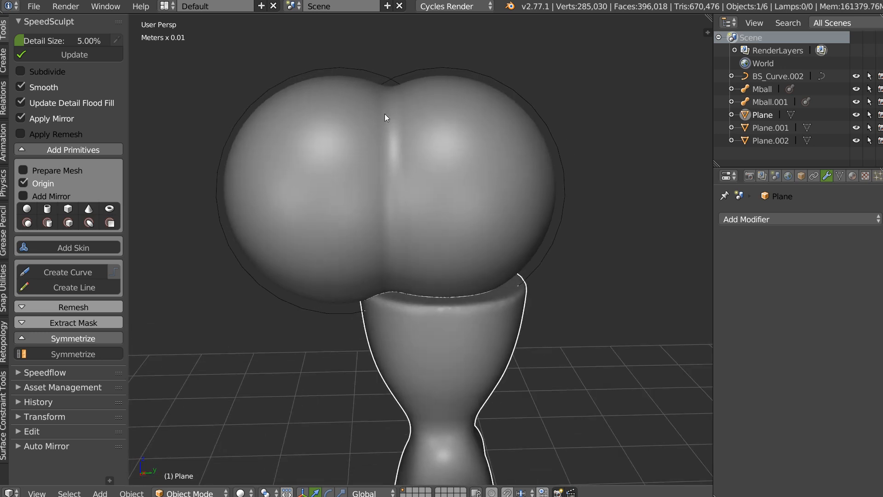
# Step: Select the duplicated metaball, open its metaball data settings, and set it to Negative to carve into the original ball
pyautogui.rightClick(347, 69)
pyautogui.moveTo(347, 184); pyautogui.dragTo(380, 168, button='middle')
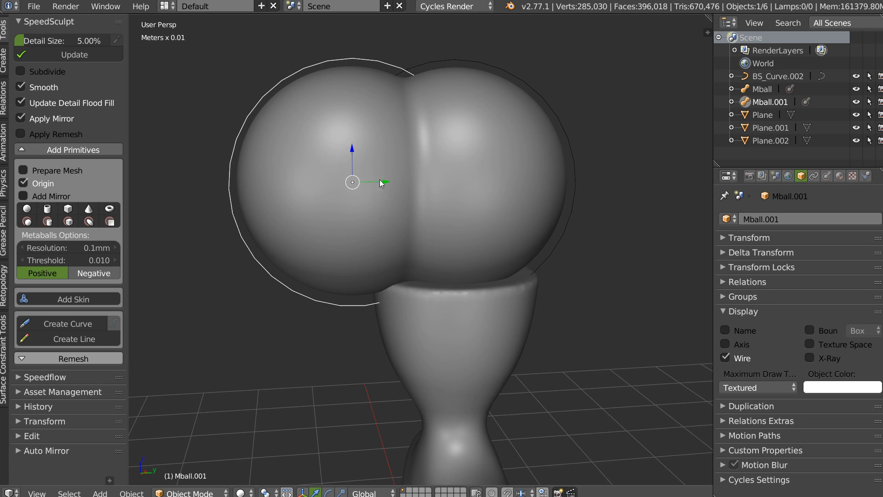
pyautogui.click(827, 176)
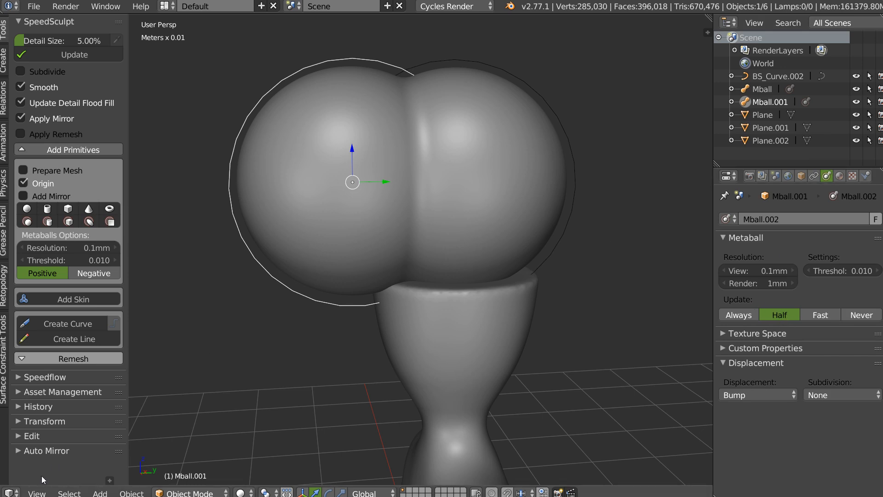
pyautogui.moveTo(310, 201); pyautogui.dragTo(318, 193, button='middle')
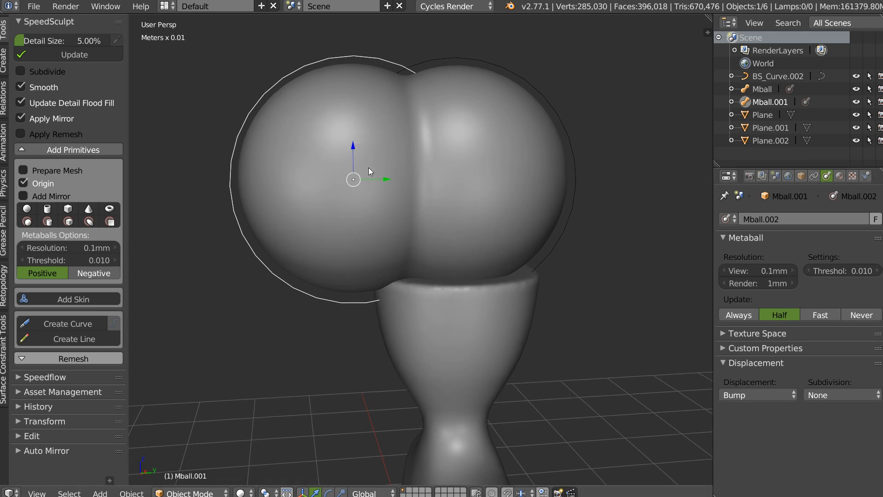
pyautogui.click(98, 273)
pyautogui.moveTo(370, 158); pyautogui.dragTo(378, 164, button='middle')
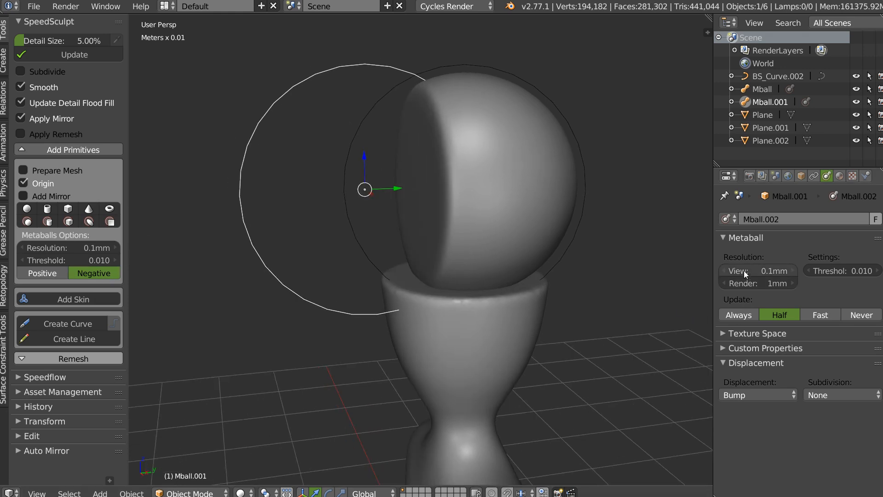
# Step: Scale the negative metaball down to about 0.8
pyautogui.moveTo(290, 144); pyautogui.dragTo(438, 166, button='middle')
pyautogui.press('s')
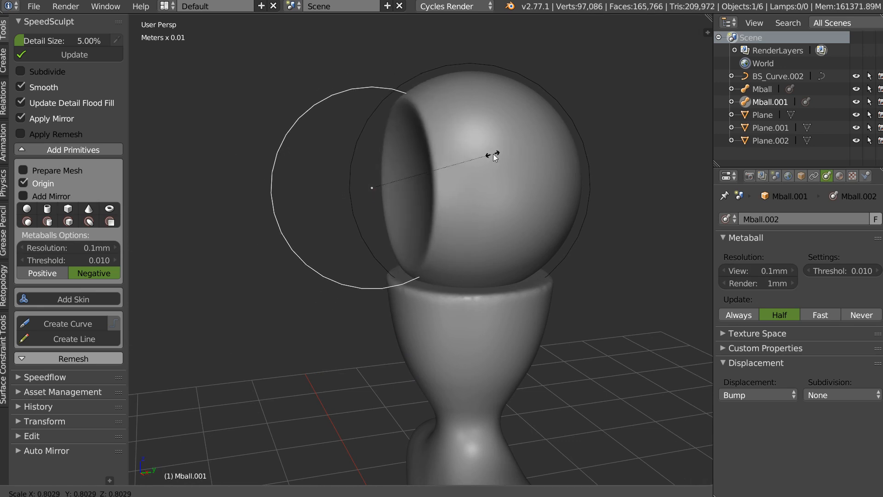
pyautogui.click(493, 154)
# Step: Duplicate the negative metaball in place and scale the copy down well below the size of the first one
pyautogui.moveTo(493, 154); pyautogui.dragTo(434, 167, button='middle')
pyautogui.hotkey('shift', 'd')
pyautogui.rightClick(435, 173)
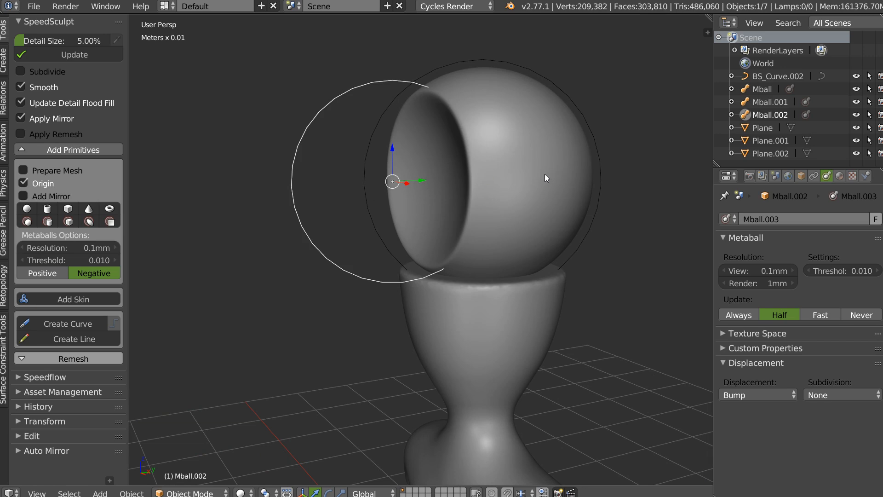
pyautogui.press('s')
pyautogui.click(430, 173)
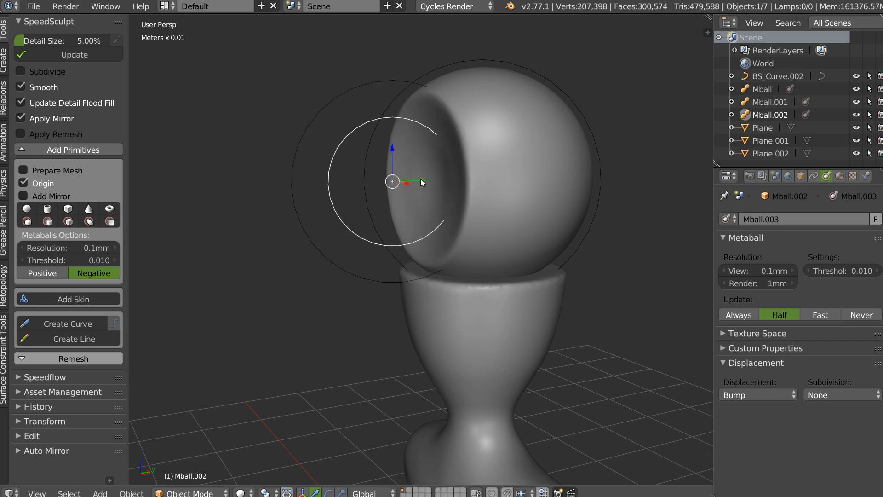
# Step: Move the smaller negative metaball along the Y axis into the ball and scale it down slightly to carve an inner hollow
pyautogui.press('g')
pyautogui.press('y')
pyautogui.click(559, 176)
pyautogui.press('s')
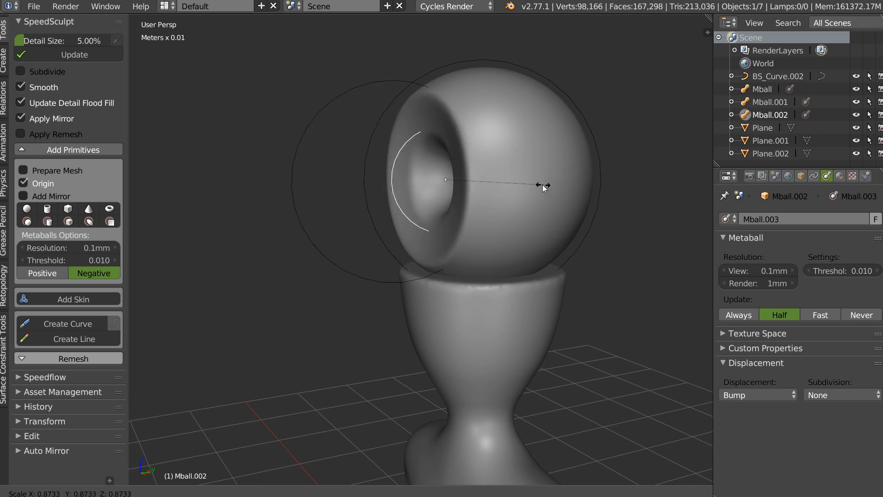
pyautogui.click(532, 181)
# Step: Select the original positive metaball and set the detail size to 3%
pyautogui.moveTo(532, 181); pyautogui.dragTo(397, 156, button='middle')
pyautogui.rightClick(389, 168)
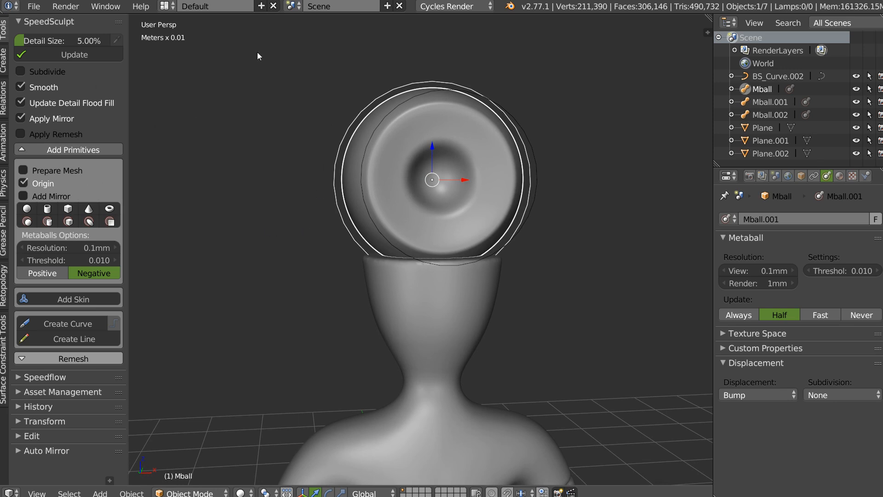
pyautogui.click(65, 40)
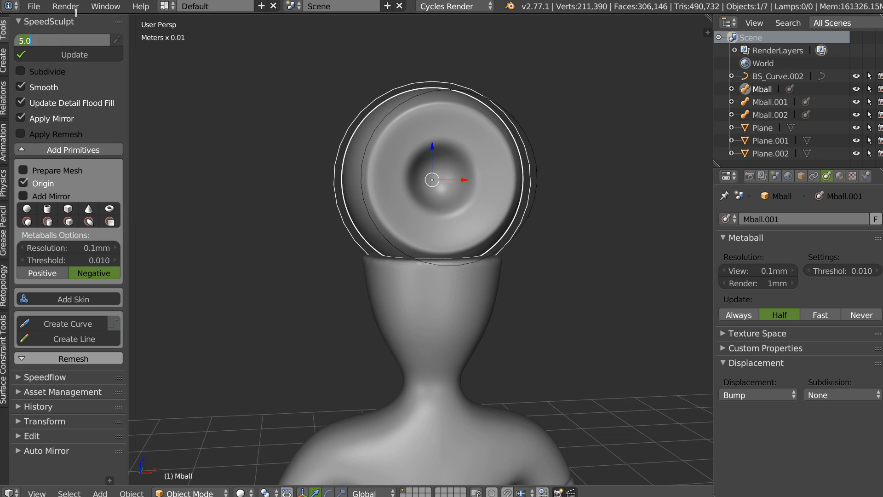
pyautogui.write('3')
pyautogui.press('Return')
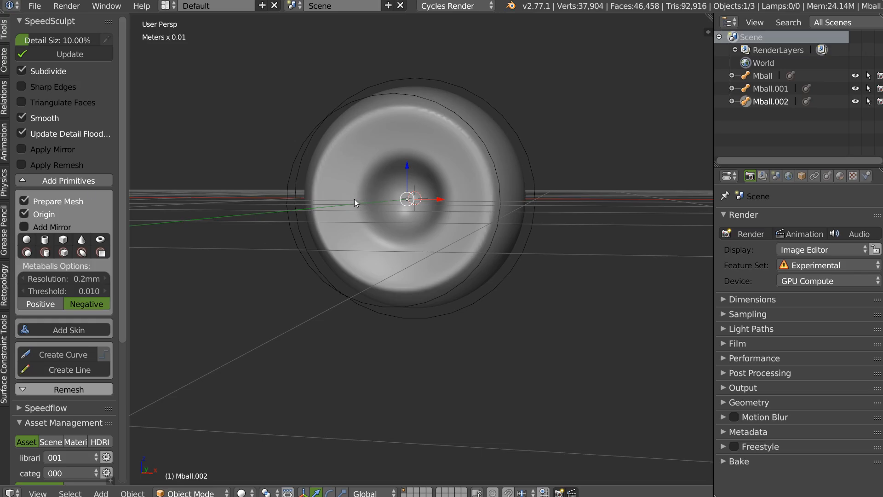
# Step: Convert the main metaball to a mesh with a 5% detail size and Subdivide turned off
pyautogui.moveTo(354, 199); pyautogui.dragTo(319, 195, button='middle')
pyautogui.rightClick(320, 195)
pyautogui.click(58, 40)
pyautogui.write('5')
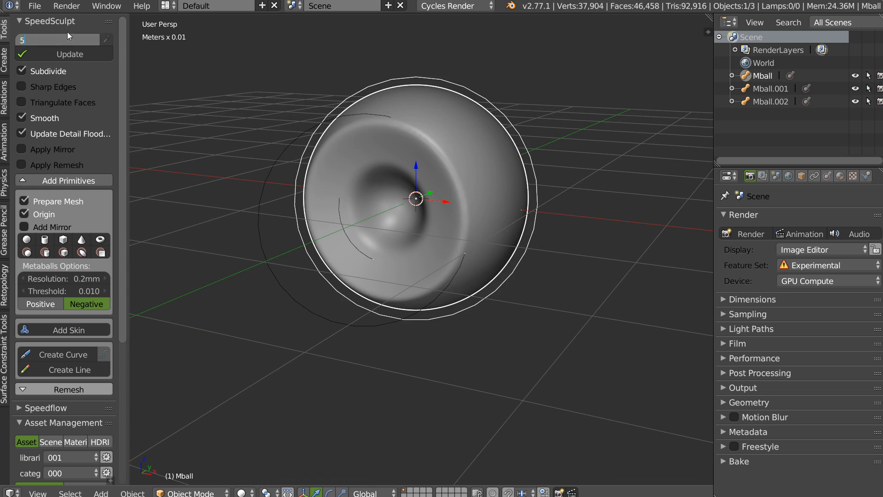
pyautogui.press('Return')
pyautogui.click(59, 71)
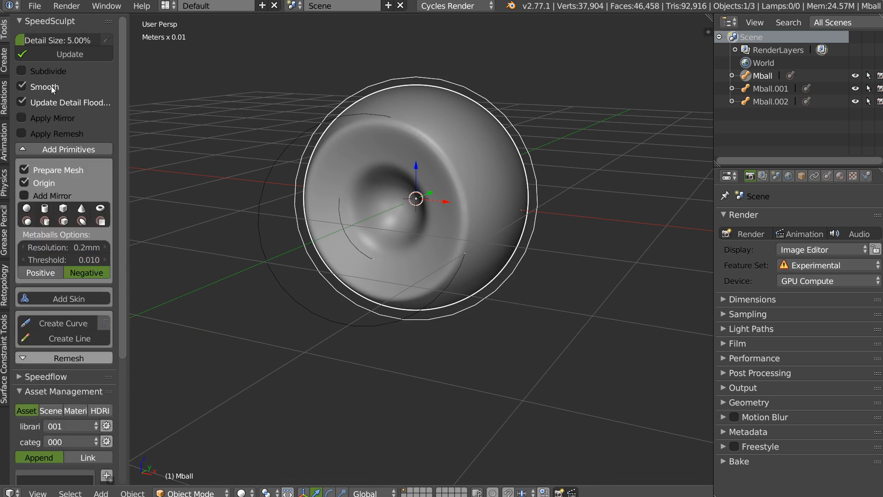
pyautogui.click(68, 55)
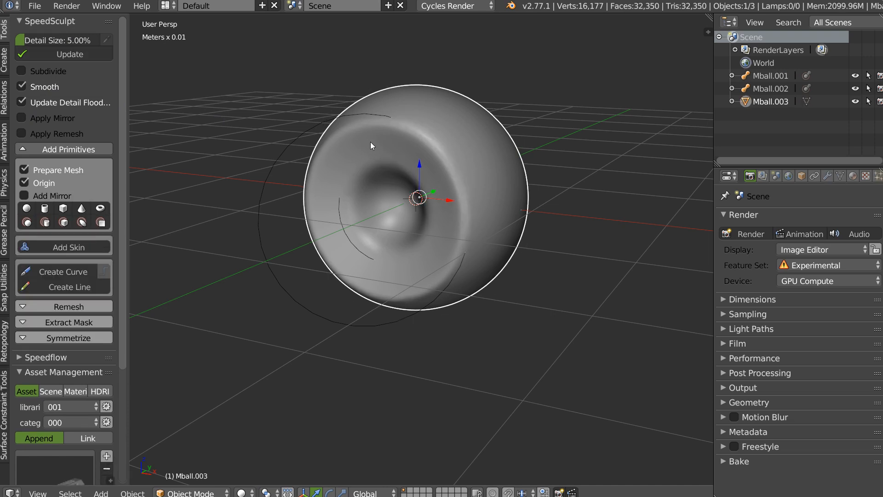
# Step: Delete the two leftover negative metaballs and select the converted mesh
pyautogui.moveTo(395, 149); pyautogui.dragTo(317, 195, button='middle')
pyautogui.rightClick(314, 215)
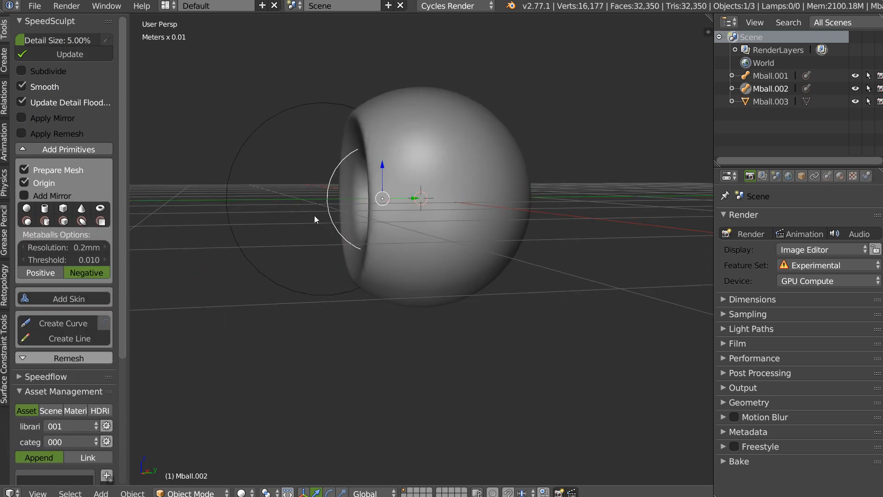
pyautogui.keyDown('shift'); pyautogui.rightClick(267, 256); pyautogui.keyUp('shift')
pyautogui.press('Delete')
pyautogui.moveTo(281, 247); pyautogui.dragTo(327, 148, button='middle')
pyautogui.rightClick(415, 216)
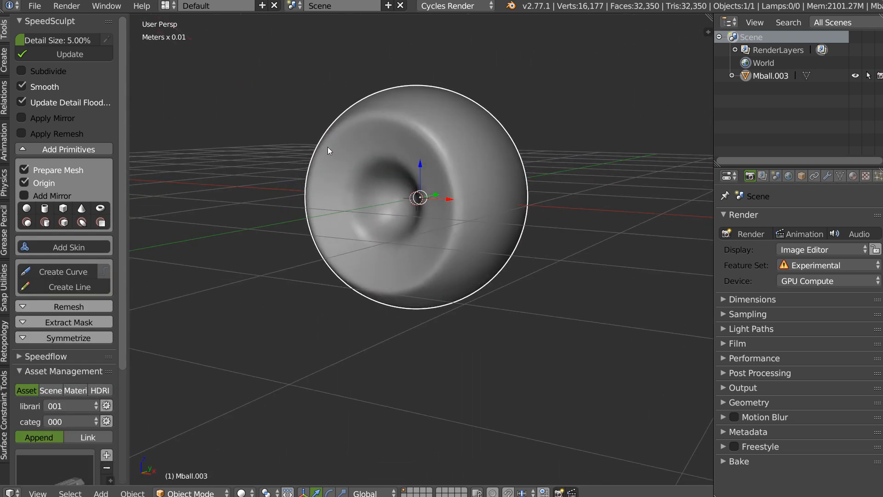
# Step: Add a capsule metaball at the 3D cursor
pyautogui.scroll(-3, 419, 154)
pyautogui.moveTo(402, 167); pyautogui.dragTo(371, 162, button='middle')
pyautogui.scroll(3, 371, 162)
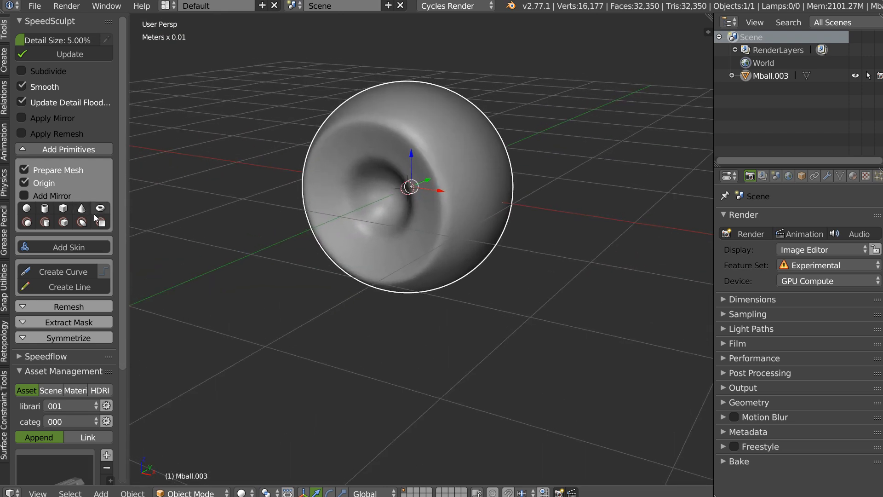
pyautogui.scroll(-4, 214, 189)
pyautogui.click(46, 223)
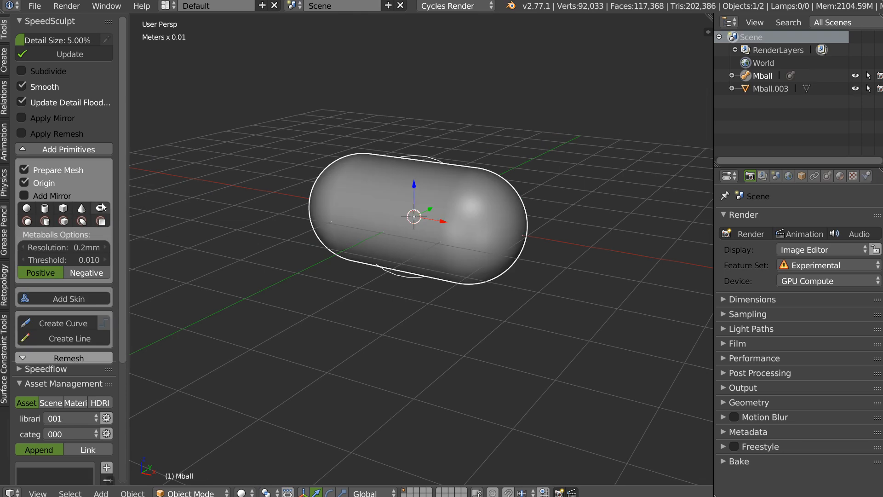
# Step: Delete the old converted mesh and add a cube metaball at the 3D cursor
pyautogui.moveTo(425, 199); pyautogui.dragTo(415, 215, button='right')
pyautogui.press('x')
pyautogui.click(408, 207)
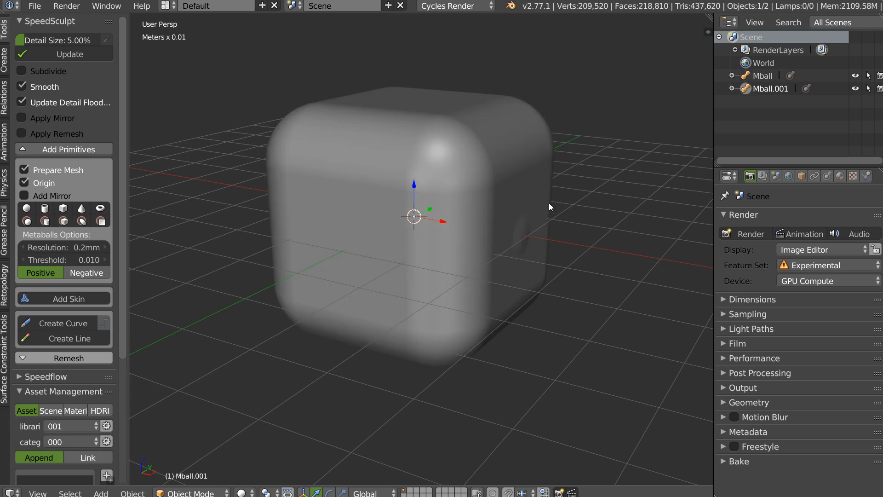
# Step: Scale the cube metaball down so the capsule's rounded ends stick out on both sides
pyautogui.press('s')
pyautogui.click(508, 185)
pyautogui.moveTo(508, 184); pyautogui.dragTo(501, 142, button='middle')
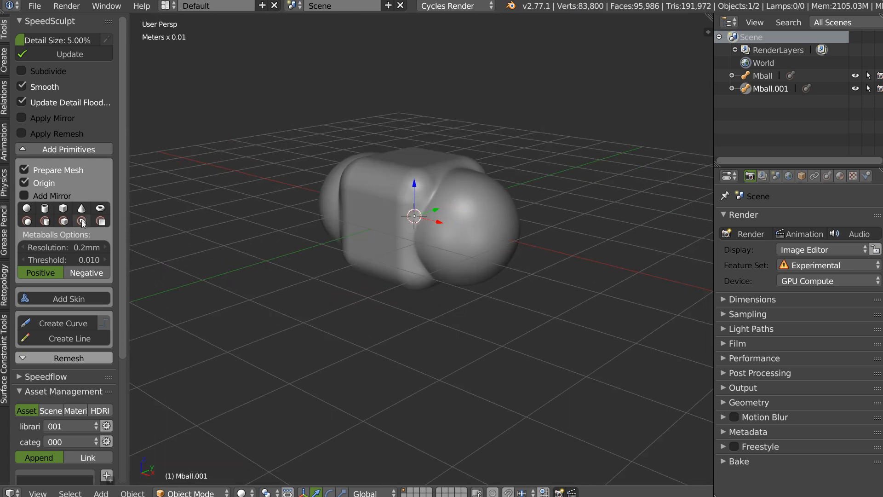
# Step: Add a plane metaball, raise it to the top of the cube metaball, and scale it down
pyautogui.click(101, 222)
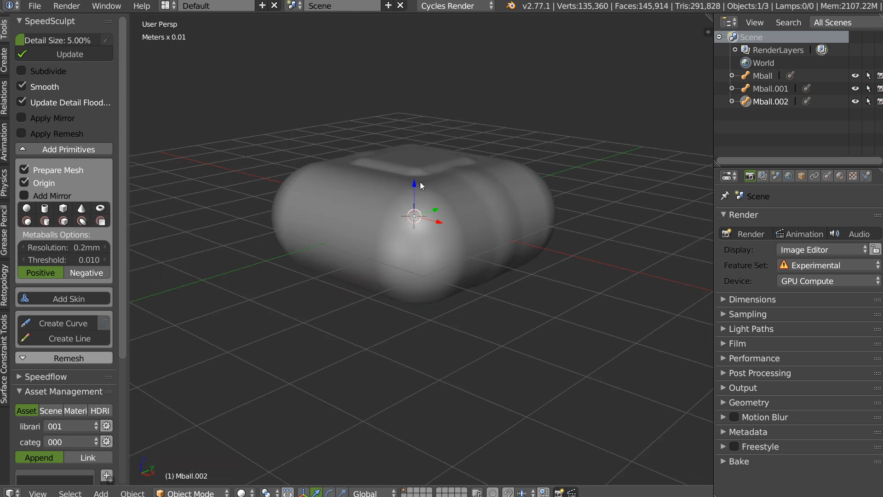
pyautogui.press('s')
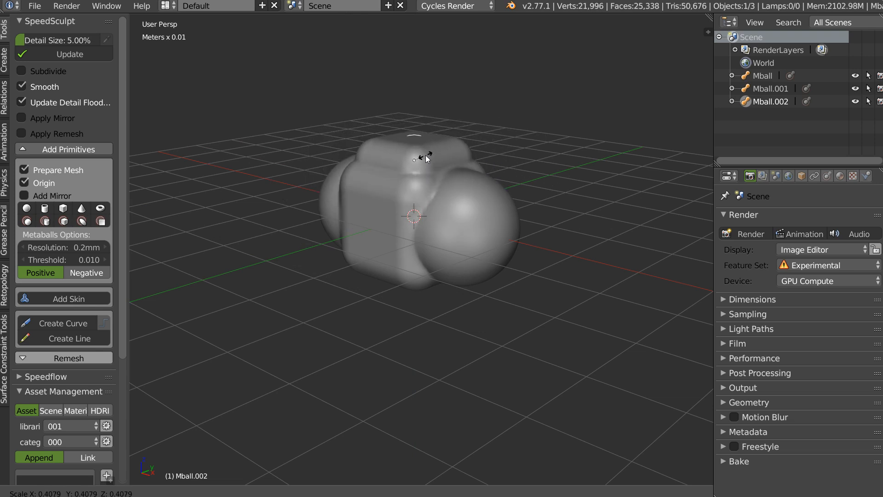
pyautogui.click(420, 156)
# Step: Stretch the small plane metaball along the global Z axis into a tall block on top of the cube metaball
pyautogui.moveTo(454, 161); pyautogui.dragTo(403, 144, button='middle')
pyautogui.press('s')
pyautogui.press('z')
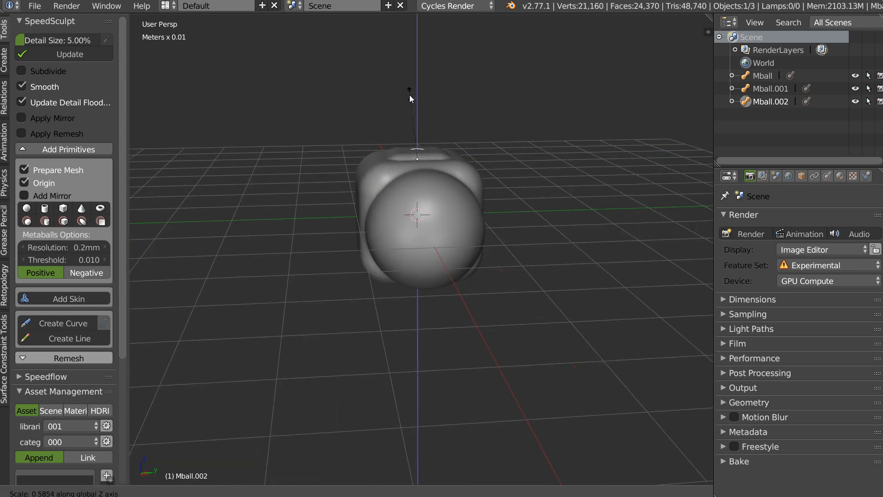
pyautogui.click(409, 94)
pyautogui.moveTo(444, 116); pyautogui.dragTo(506, 164, button='middle')
pyautogui.press('s')
pyautogui.press('z')
pyautogui.click(408, 115)
pyautogui.press('s')
pyautogui.press('z')
pyautogui.rightClick(402, 43)
pyautogui.moveTo(404, 145); pyautogui.dragTo(474, 111, button='middle')
pyautogui.press('s')
pyautogui.press('z')
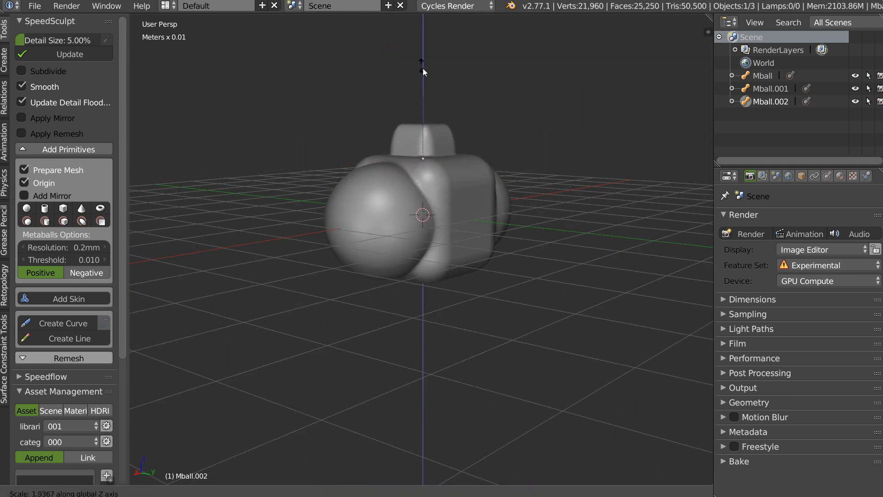
pyautogui.click(420, 21)
# Step: Select the main capsule metaball and convert the merged metaball shape to a mesh at 5% detail size
pyautogui.moveTo(420, 21); pyautogui.dragTo(351, 163, button='middle')
pyautogui.rightClick(350, 193)
pyautogui.moveTo(349, 194)
pyautogui.mouseDown(button='middle')
pyautogui.moveTo(393, 190)
pyautogui.moveTo(357, 190)
pyautogui.mouseUp(button='middle')
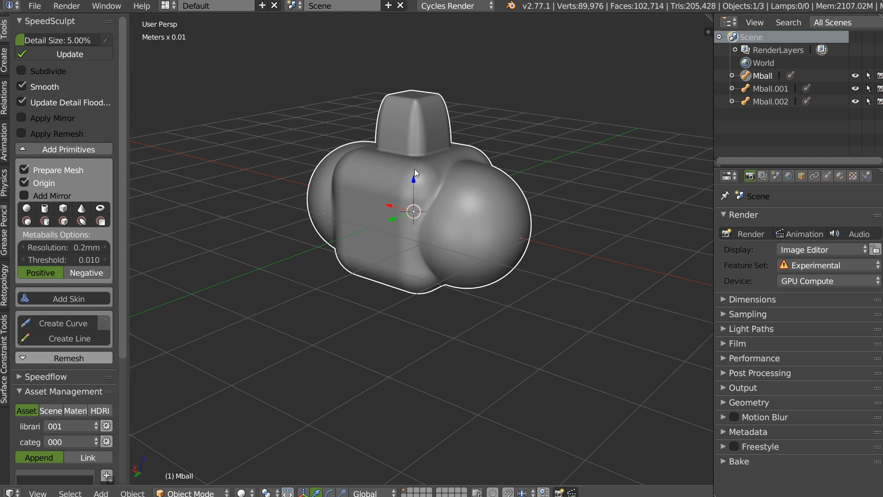
pyautogui.moveTo(384, 154)
pyautogui.mouseDown(button='middle')
pyautogui.moveTo(393, 175)
pyautogui.moveTo(493, 185)
pyautogui.moveTo(491, 159)
pyautogui.mouseUp(button='middle')
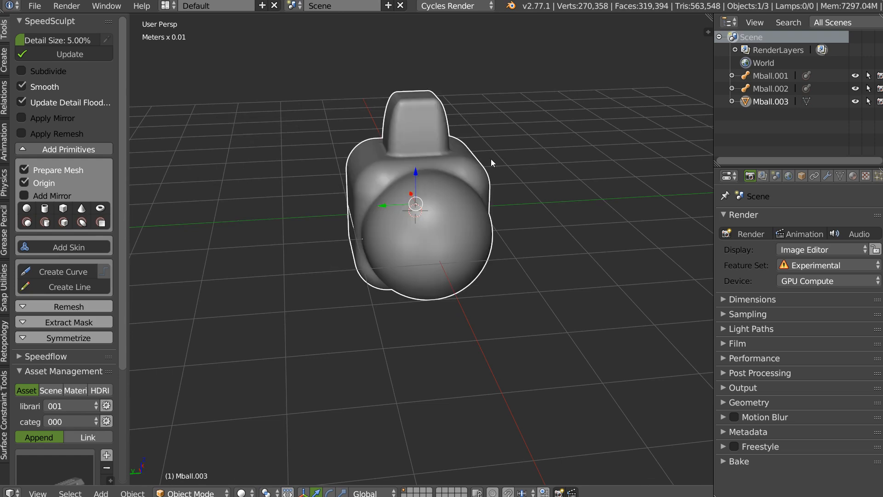
# Step: Delete the leftover metaballs Mball.001 and Mball.002, keeping only the converted mesh
pyautogui.click(766, 88)
pyautogui.press('x')
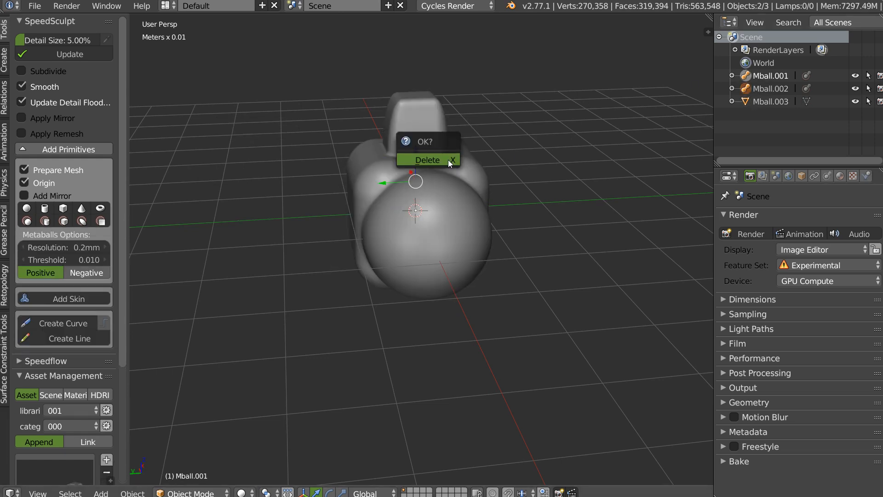
pyautogui.click(445, 152)
pyautogui.moveTo(386, 190); pyautogui.dragTo(416, 131, button='middle')
pyautogui.scroll(-2, 434, 169)
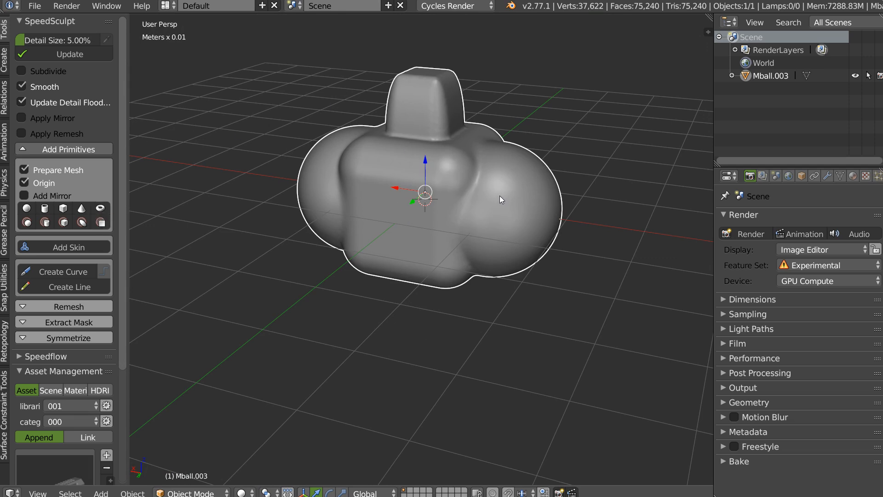
# Step: Expand the Remesh options and apply Remesh to the converted mesh
pyautogui.click(62, 306)
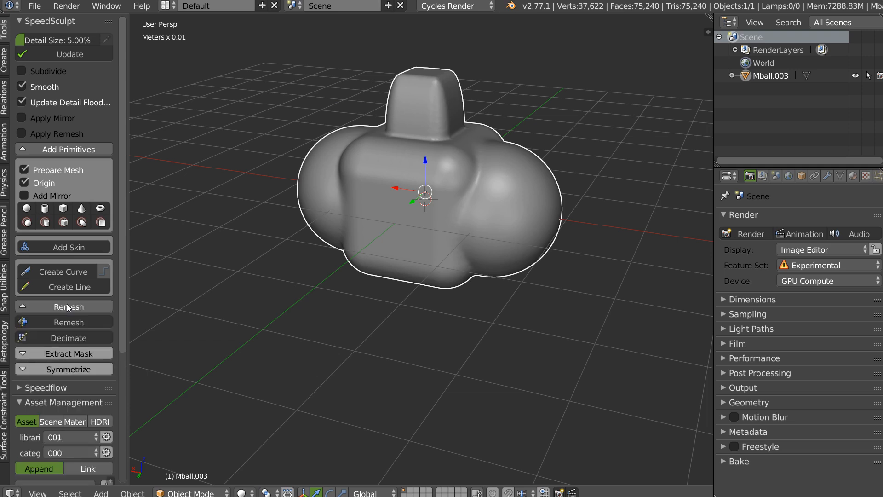
pyautogui.moveTo(381, 202)
pyautogui.mouseDown(button='middle')
pyautogui.moveTo(416, 192)
pyautogui.moveTo(392, 206)
pyautogui.mouseUp(button='middle')
pyautogui.scroll(1, 400, 181)
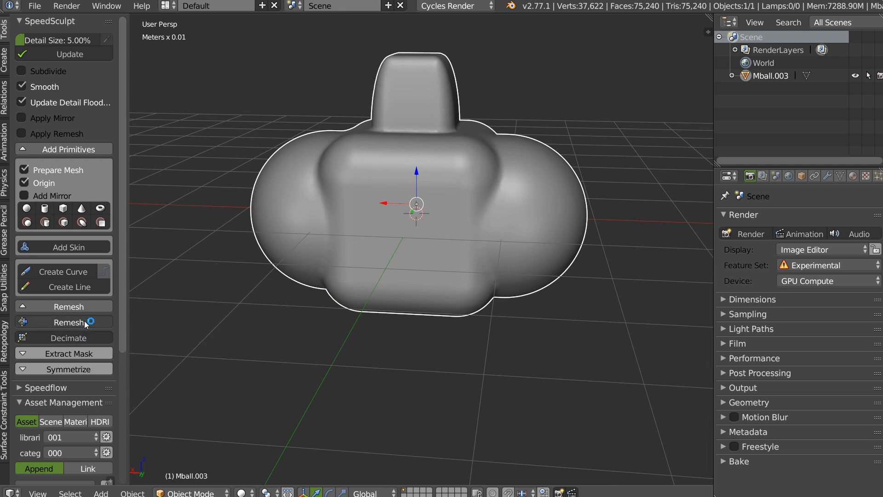
pyautogui.click(82, 321)
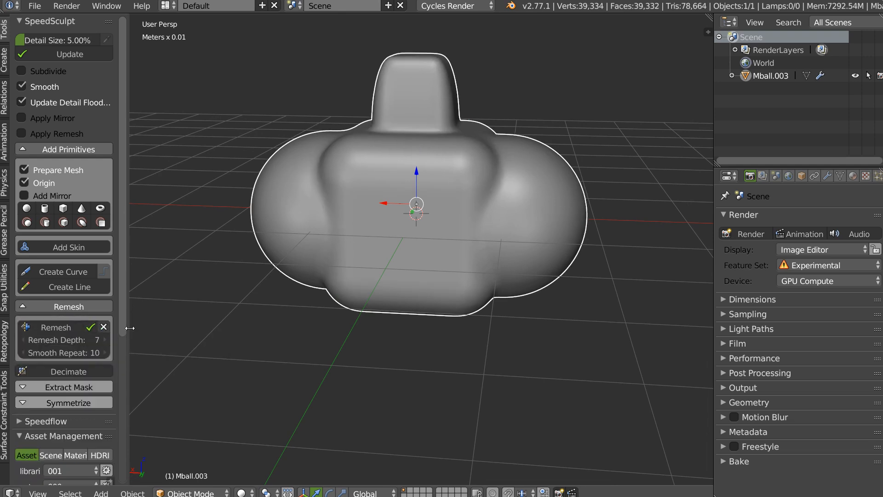
# Step: Turn on the wire display of the remeshed object and examine its surface and topology
pyautogui.moveTo(342, 187); pyautogui.dragTo(396, 192, button='middle')
pyautogui.scroll(6, 400, 184)
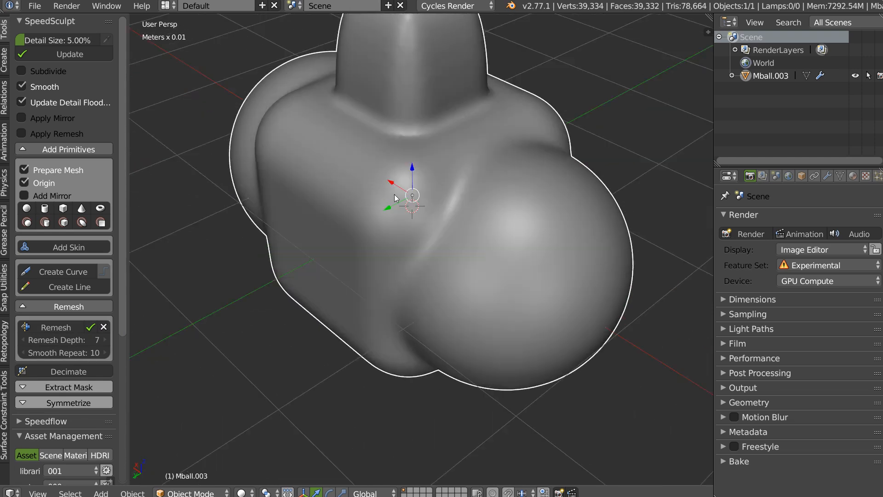
pyautogui.scroll(-5, 405, 251)
pyautogui.scroll(-4, 444, 196)
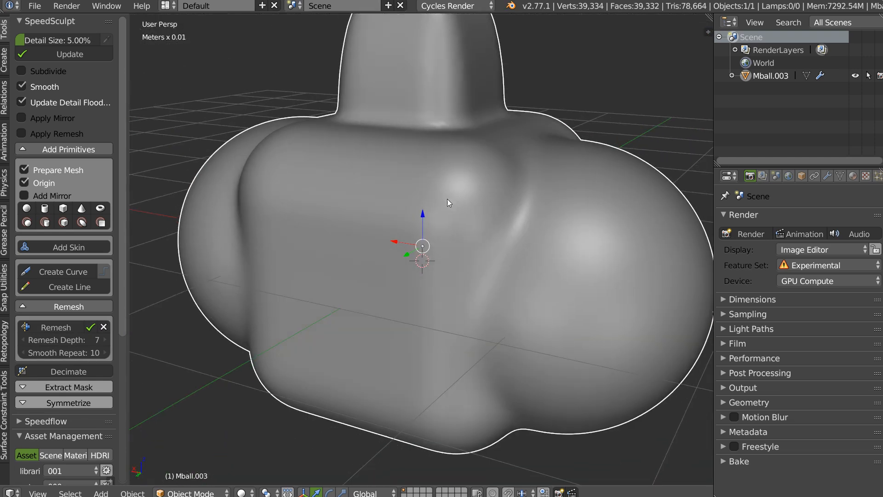
pyautogui.press('z')
pyautogui.click(461, 237)
pyautogui.moveTo(462, 236); pyautogui.dragTo(495, 188, button='middle')
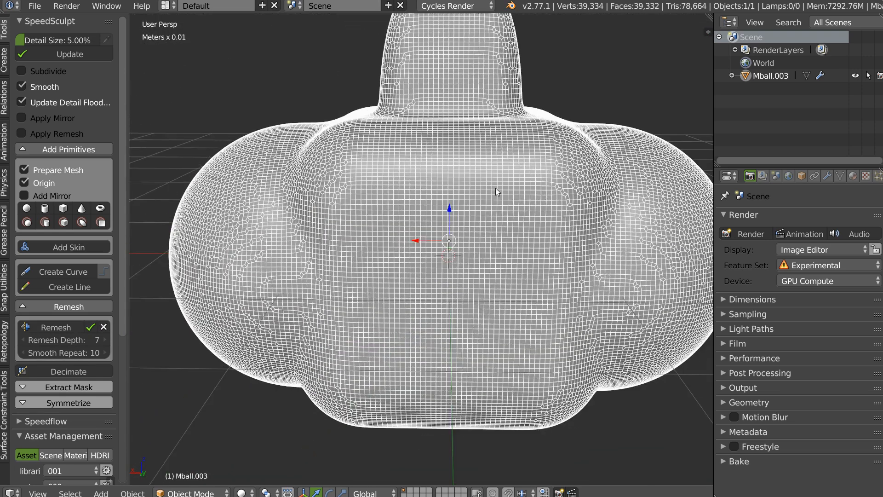
# Step: Set the Remesh Depth of the converted metaball mesh to 8
pyautogui.scroll(-2, 427, 184)
pyautogui.moveTo(426, 184); pyautogui.dragTo(401, 200, button='middle')
pyautogui.scroll(2, 400, 200)
pyautogui.click(106, 338)
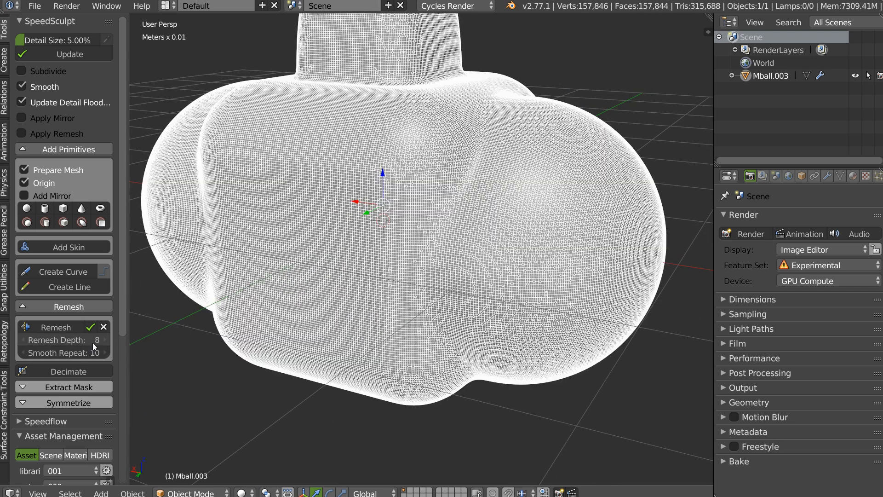
# Step: Return the viewport to solid shading, set Smooth Repeat to 30, and check the smoothed surface from several sides
pyautogui.press('z')
pyautogui.click(487, 200)
pyautogui.moveTo(487, 200)
pyautogui.mouseDown(button='middle')
pyautogui.moveTo(429, 236)
pyautogui.moveTo(392, 211)
pyautogui.moveTo(387, 257)
pyautogui.moveTo(443, 117)
pyautogui.mouseUp(button='middle')
pyautogui.click(96, 352)
pyautogui.write('30')
pyautogui.press('Return')
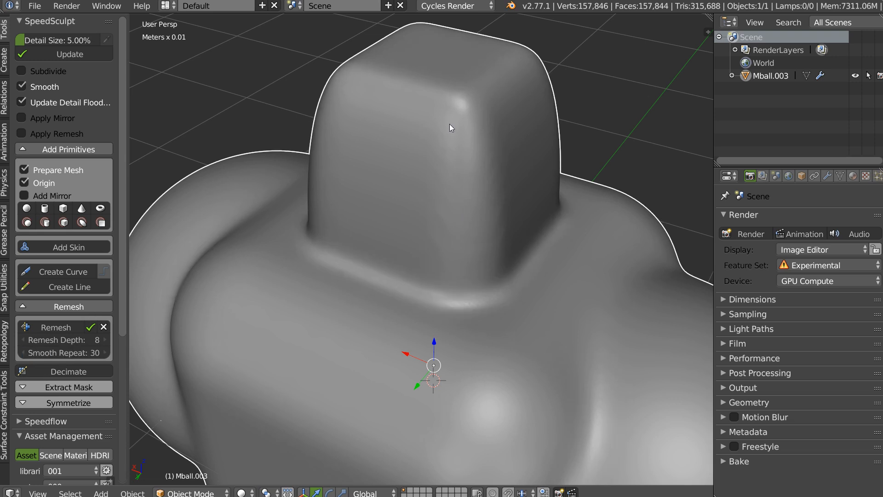
pyautogui.moveTo(487, 232); pyautogui.dragTo(504, 159, button='middle')
pyautogui.scroll(-5, 473, 234)
pyautogui.scroll(2, 465, 206)
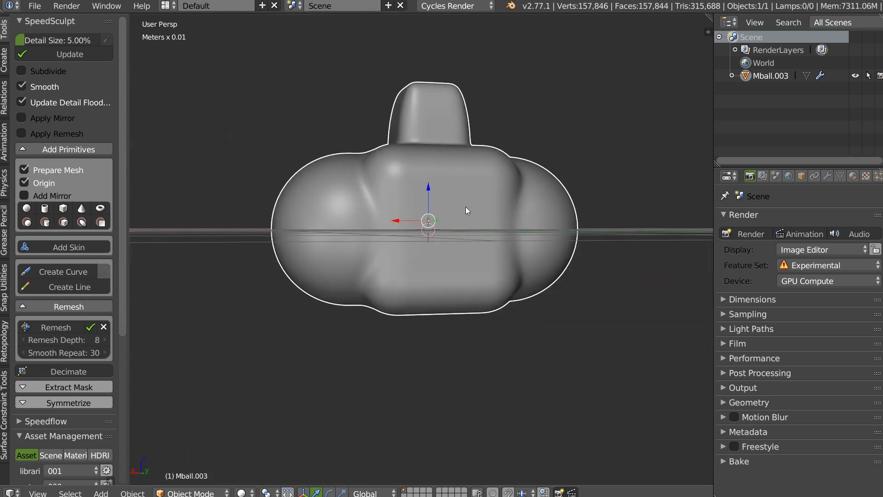
pyautogui.scroll(-3, 511, 200)
pyautogui.moveTo(488, 214)
pyautogui.mouseDown(button='middle')
pyautogui.moveTo(481, 222)
pyautogui.moveTo(475, 202)
pyautogui.mouseUp(button='middle')
pyautogui.scroll(2, 481, 221)
pyautogui.rightClick(490, 243)
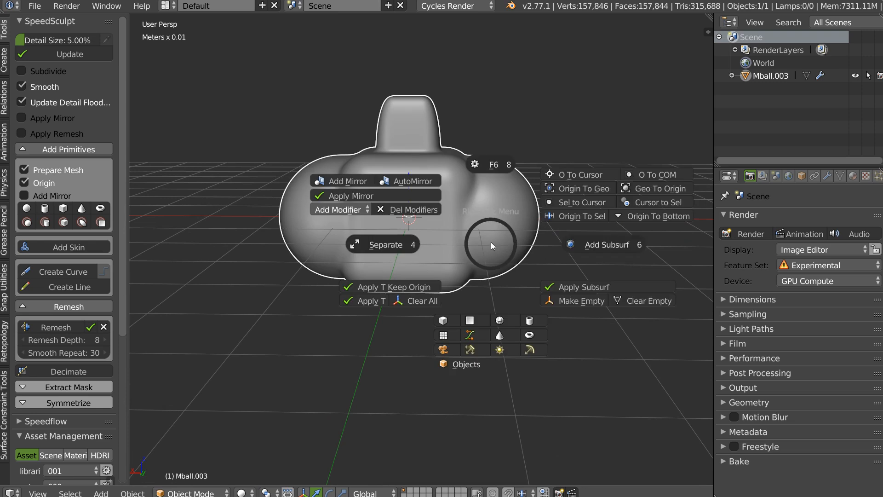
pyautogui.click(444, 320)
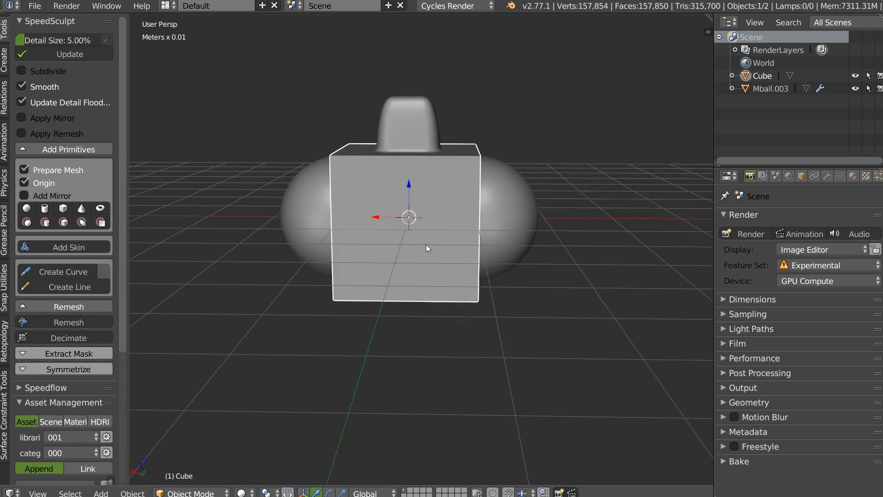
pyautogui.press('x')
pyautogui.click(462, 244)
# Step: In front view, turn off Origin and Prepare Mesh, enable Add Mirror, and add a cube primitive over the right end of the mesh
pyautogui.press('q')
pyautogui.click(404, 207)
pyautogui.keyDown('shift'); pyautogui.moveTo(389, 209); pyautogui.dragTo(375, 212, button='middle'); pyautogui.keyUp('shift')
pyautogui.click(23, 183)
pyautogui.click(21, 197)
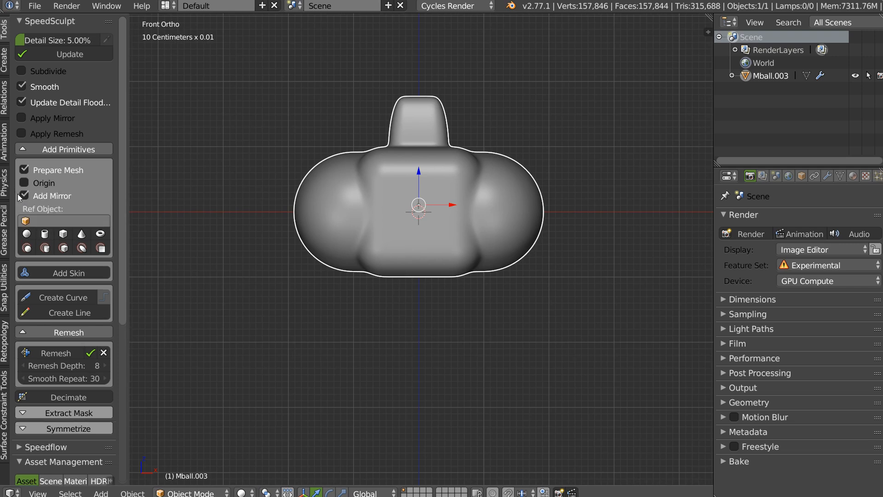
pyautogui.click(24, 170)
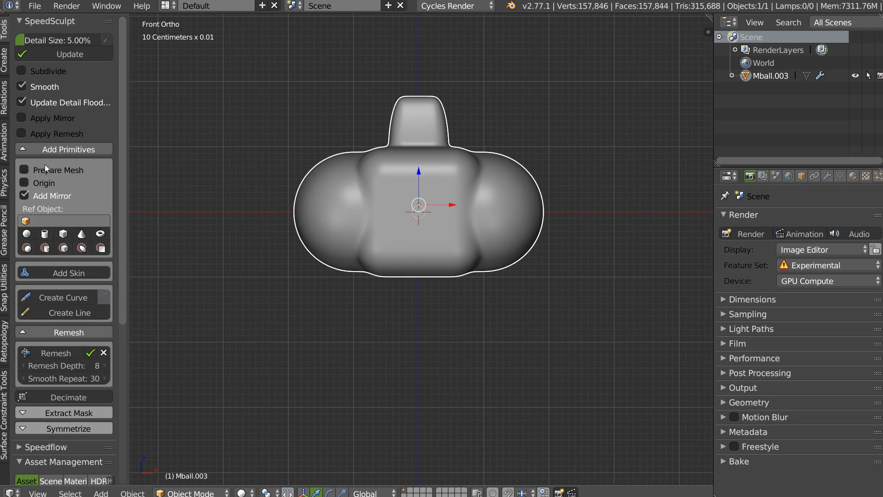
pyautogui.click(63, 233)
pyautogui.click(578, 208)
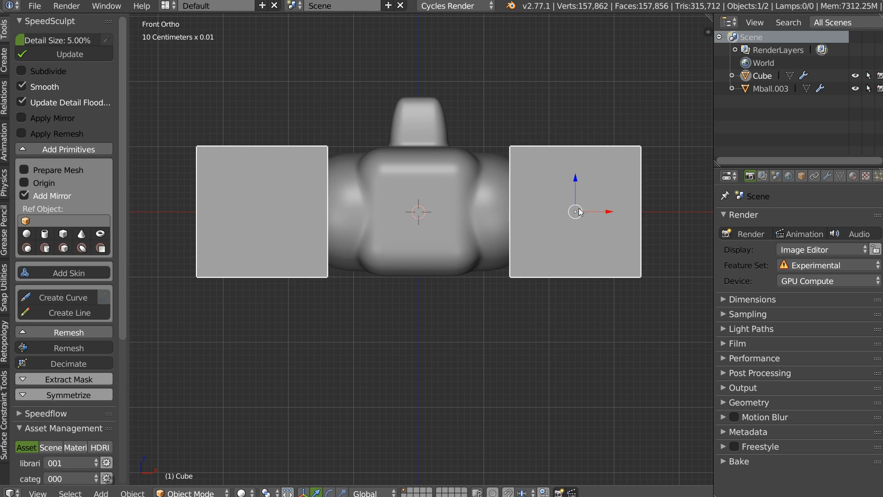
# Step: Disable Smooth and Update Detail Flood Fill, and subtract the mirrored cubes from the main mesh with a boolean Difference
pyautogui.moveTo(602, 210); pyautogui.dragTo(440, 209, button='middle')
pyautogui.keyDown('shift'); pyautogui.rightClick(479, 233); pyautogui.keyUp('shift')
pyautogui.moveTo(22, 86); pyautogui.dragTo(16, 106)
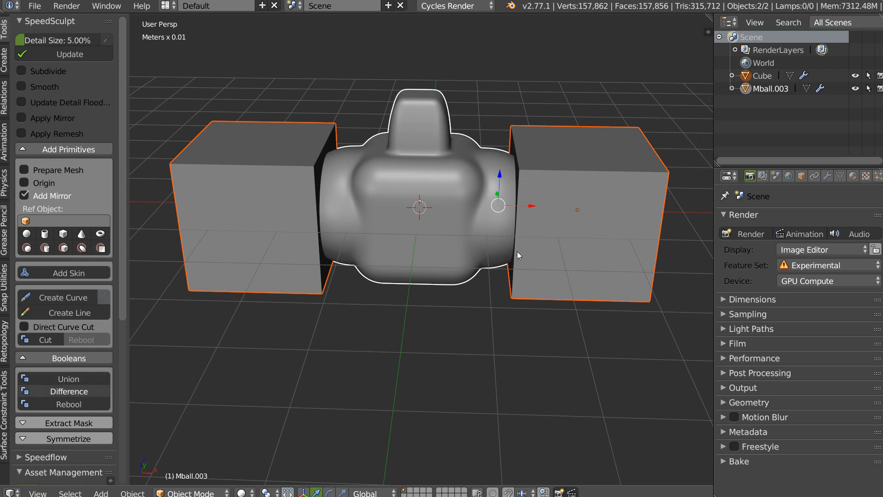
pyautogui.press('ctrl+KP_Add')
pyautogui.moveTo(529, 203); pyautogui.dragTo(428, 183, button='middle')
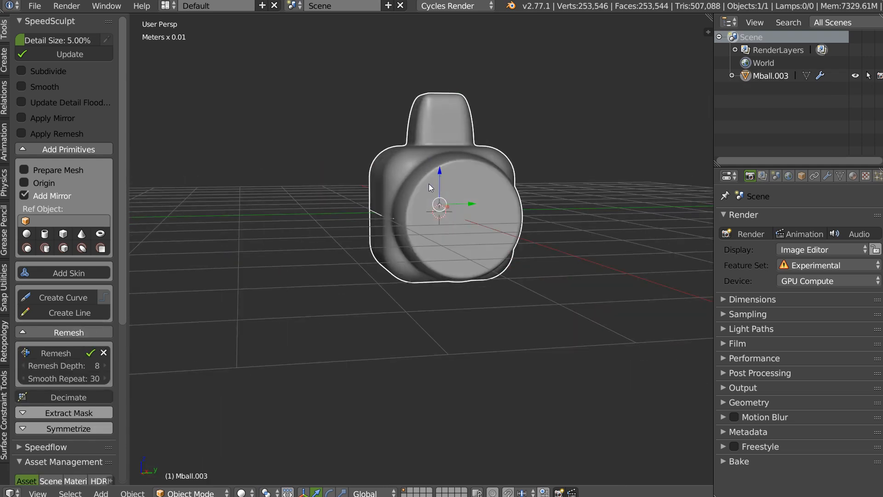
pyautogui.scroll(4, 496, 167)
pyautogui.scroll(-3, 496, 167)
# Step: Add a cylinder at the centre of the mesh and rotate it around the Y axis so it runs lengthwise along X
pyautogui.moveTo(507, 173); pyautogui.dragTo(428, 168, button='middle')
pyautogui.rightClick(467, 174)
pyautogui.click(502, 247)
pyautogui.press('space')
pyautogui.click(335, 171)
pyautogui.press('y')
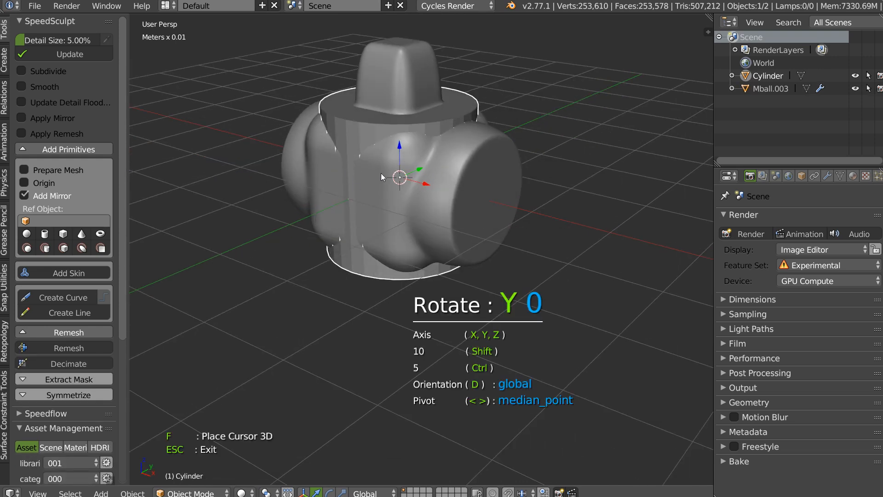
pyautogui.click(496, 200)
pyautogui.press('Escape')
# Step: Scale the cylinder down uniformly and stretch it along X until it protrudes from both flat ends
pyautogui.press('s')
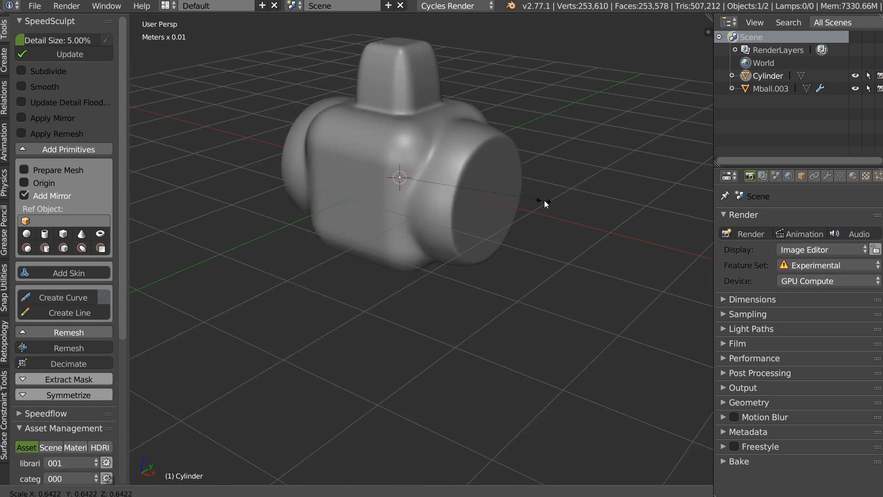
pyautogui.click(544, 200)
pyautogui.press('s')
pyautogui.press('x')
pyautogui.click(691, 233)
# Step: Bevel the cylinder with a width of 0.13 and multiple segments, add subdivision smoothing, and apply the modifiers
pyautogui.moveTo(598, 200); pyautogui.dragTo(471, 176, button='middle')
pyautogui.press('space')
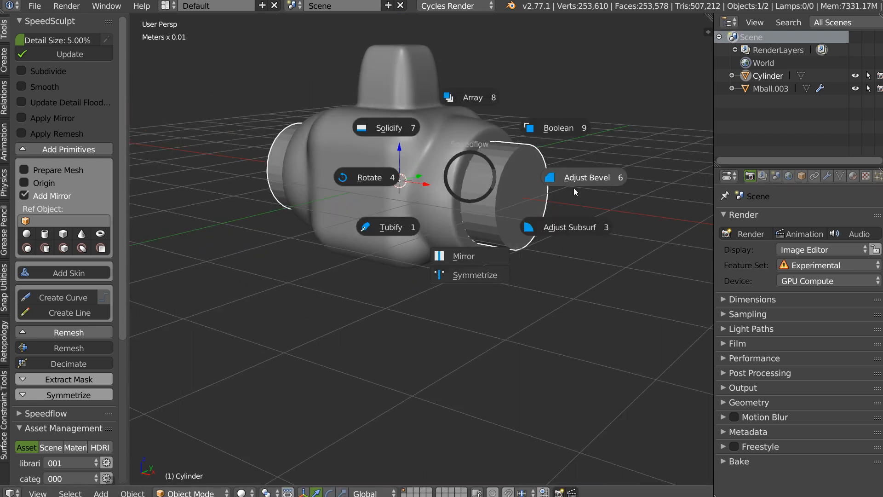
pyautogui.click(602, 188)
pyautogui.press('d')
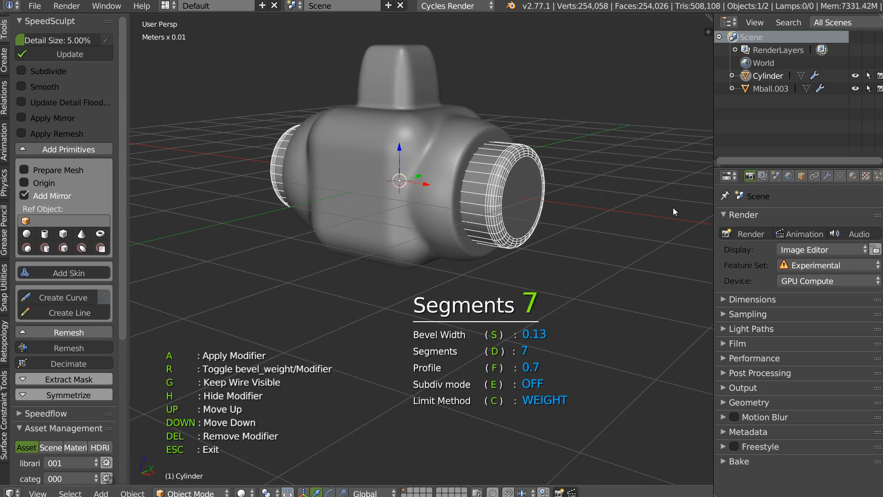
pyautogui.click(699, 216)
pyautogui.press('space')
pyautogui.click(583, 252)
pyautogui.press('a')
# Step: Join the cylinder to the main mesh with a boolean Union, collapse the Add Primitives options, and inspect the blended ends
pyautogui.moveTo(476, 181); pyautogui.dragTo(398, 191, button='middle')
pyautogui.keyDown('shift'); pyautogui.click(375, 220); pyautogui.keyUp('shift')
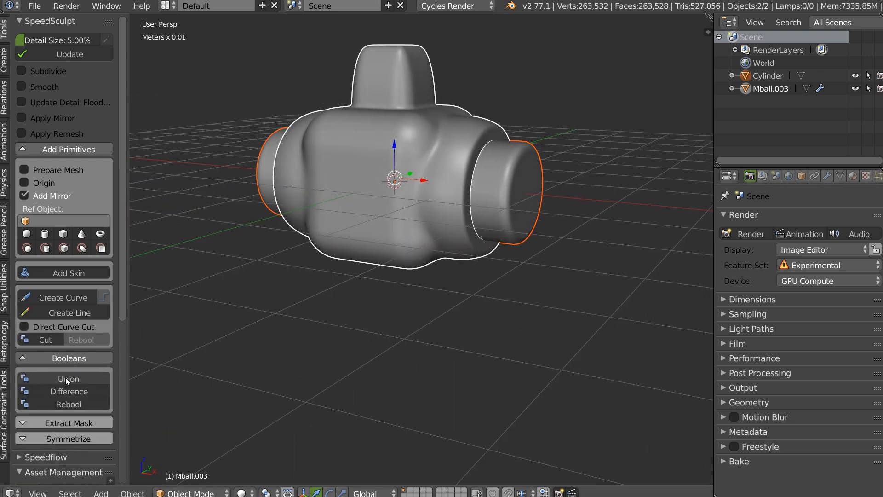
pyautogui.click(68, 149)
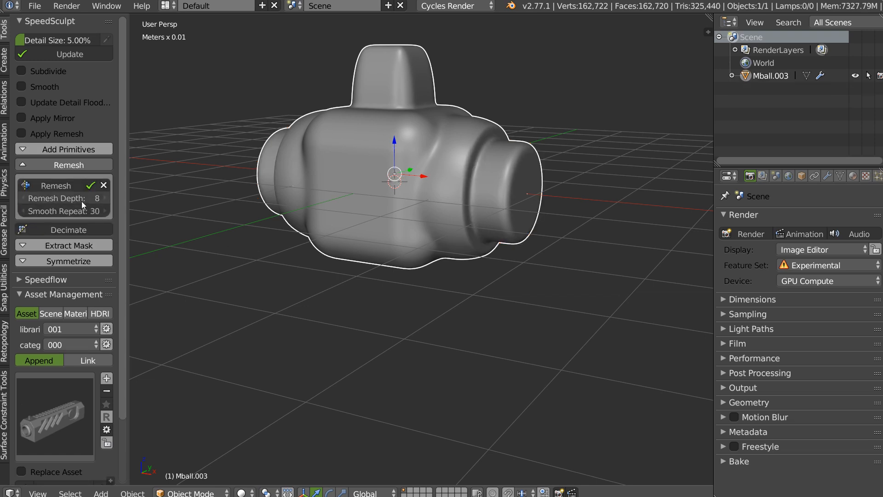
pyautogui.moveTo(479, 148); pyautogui.dragTo(404, 210, button='middle')
pyautogui.scroll(3, 459, 150)
pyautogui.moveTo(336, 192); pyautogui.dragTo(333, 143, button='middle')
pyautogui.scroll(-3, 451, 151)
pyautogui.moveTo(450, 150); pyautogui.dragTo(420, 199, button='middle')
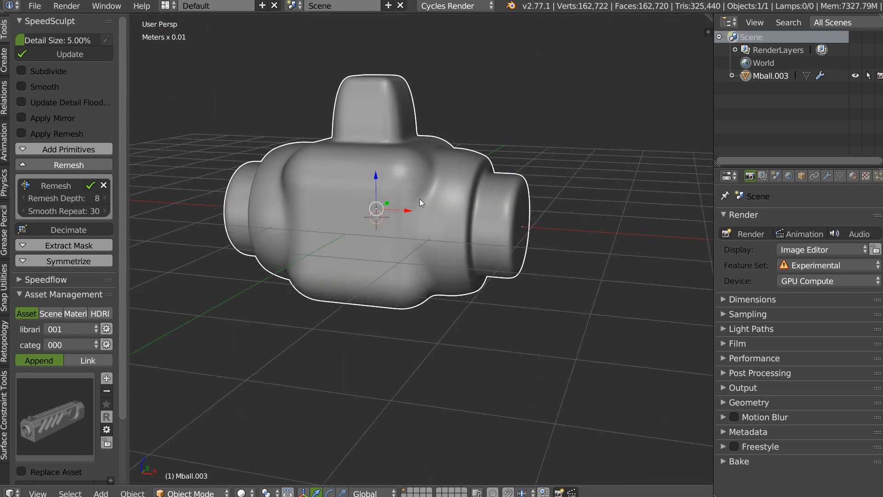
# Step: Add another cylinder at the centre of the mesh and rotate it 90 degrees around Y
pyautogui.rightClick(442, 219)
pyautogui.click(482, 297)
pyautogui.rightClick(416, 217)
pyautogui.click(311, 219)
pyautogui.press('y')
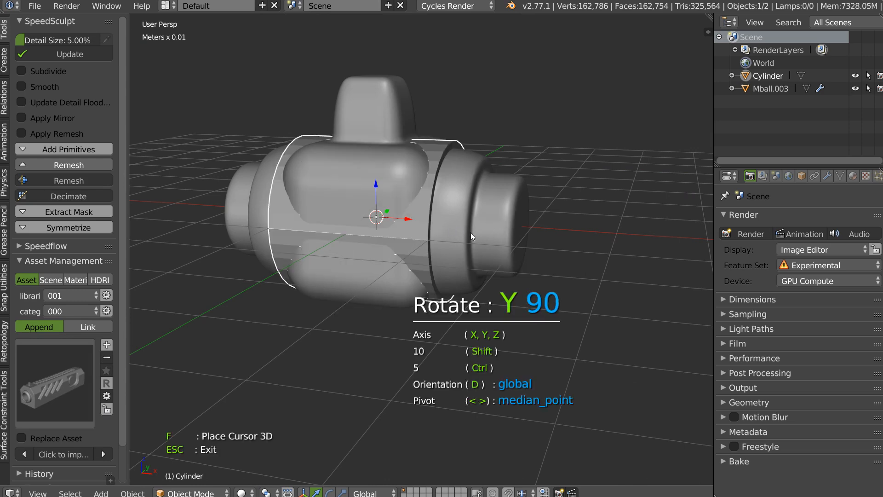
pyautogui.click(487, 234)
# Step: Make the new cylinder narrower than the end caps and stretch it along X past both ends
pyautogui.press('s')
pyautogui.press('x')
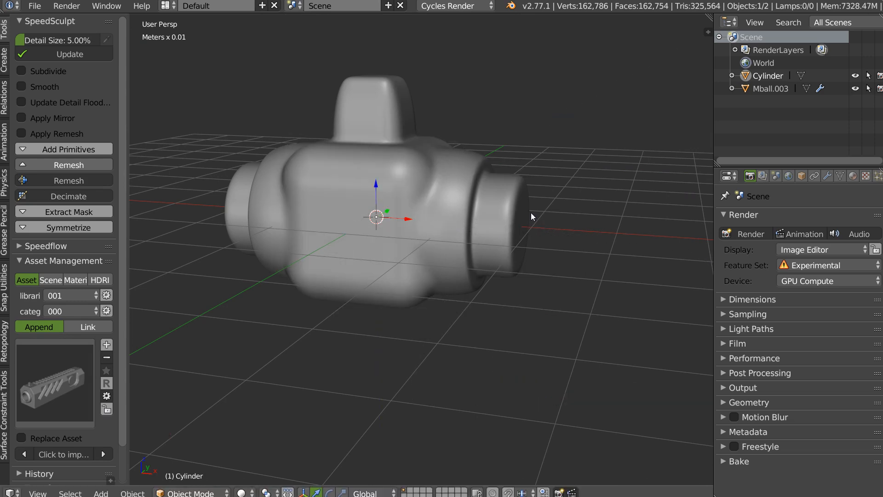
pyautogui.click(523, 219)
# Step: Bevel the edges of the narrow cylinder, add subdivision smoothing, and apply the modifiers
pyautogui.moveTo(523, 219); pyautogui.dragTo(454, 214, button='middle')
pyautogui.press('q')
pyautogui.click(585, 233)
pyautogui.click(587, 235)
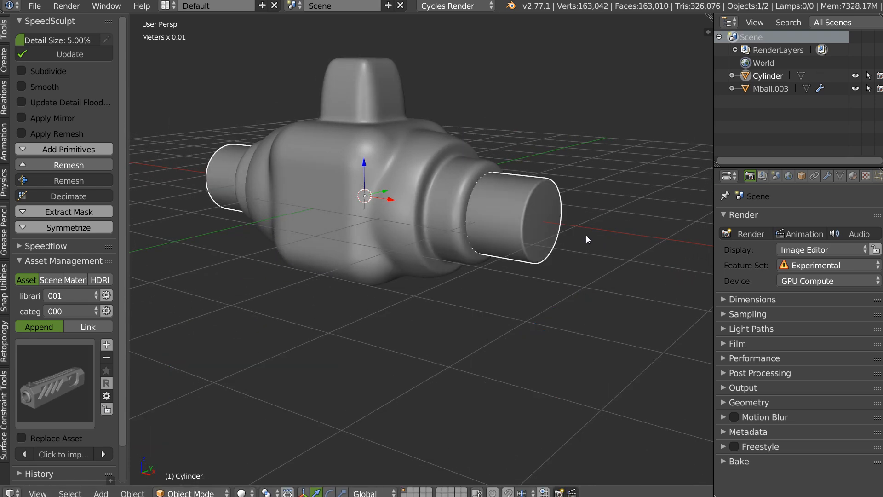
pyautogui.press('q')
pyautogui.click(598, 279)
pyautogui.press('Escape')
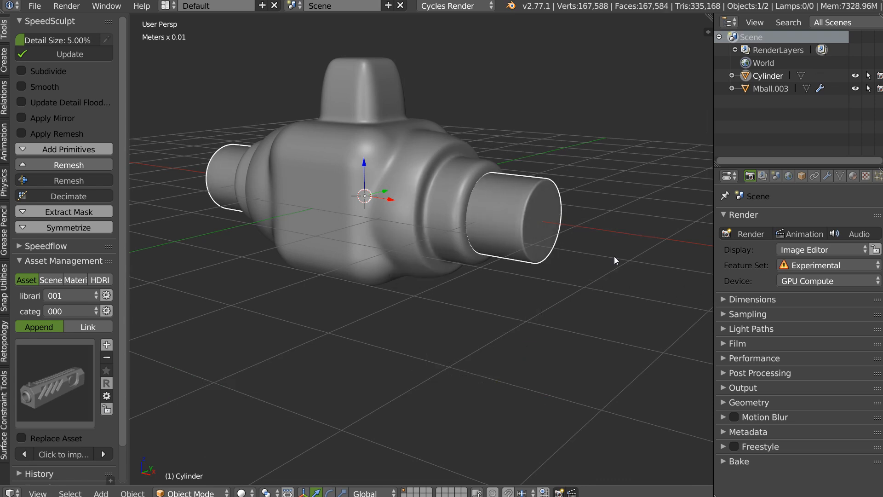
# Step: Subtract the narrow cylinder from the main mesh to bore a hole through both ends, collapsing the Asset Management options
pyautogui.scroll(3, 495, 203)
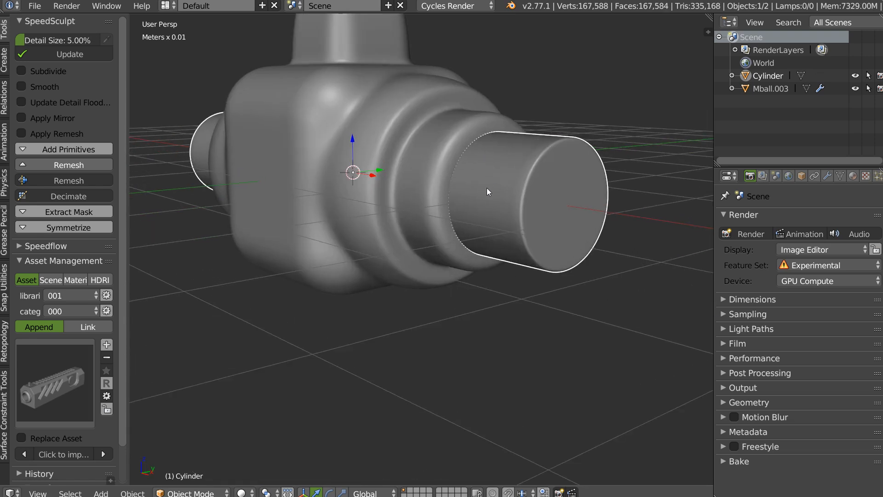
pyautogui.scroll(-2, 487, 187)
pyautogui.keyDown('shift'); pyautogui.click(374, 237); pyautogui.keyUp('shift')
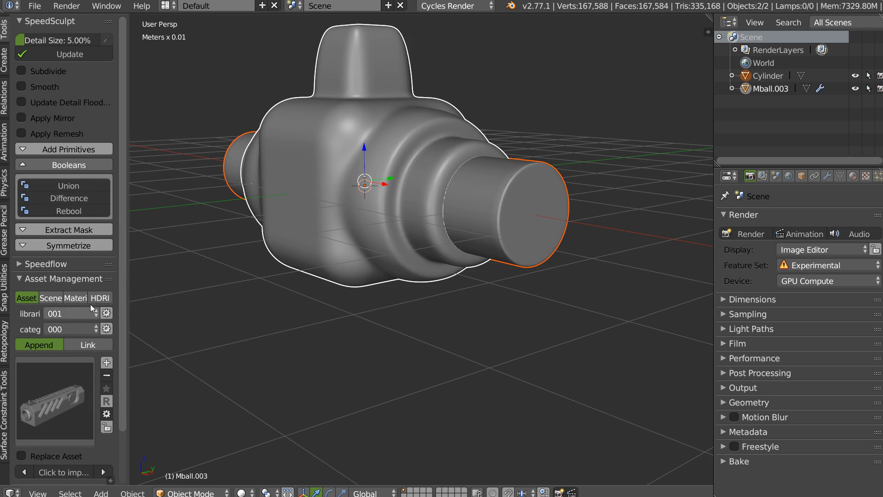
pyautogui.click(36, 279)
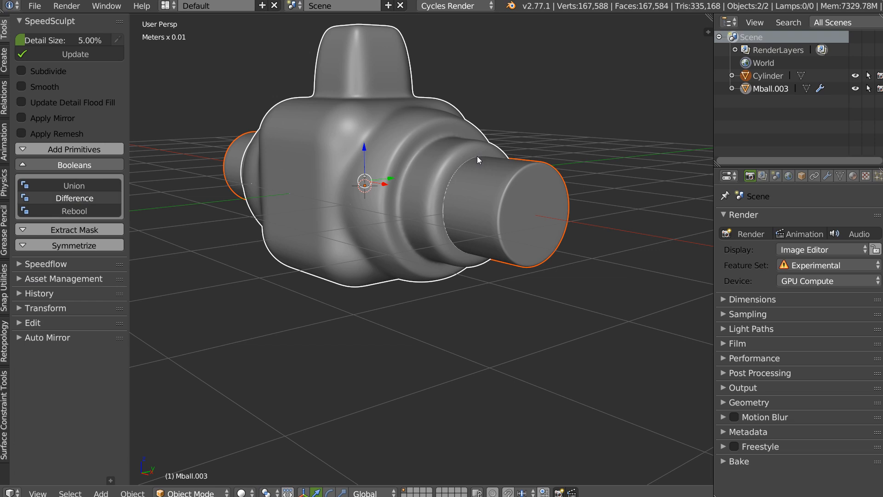
pyautogui.moveTo(477, 155); pyautogui.dragTo(407, 145, button='middle')
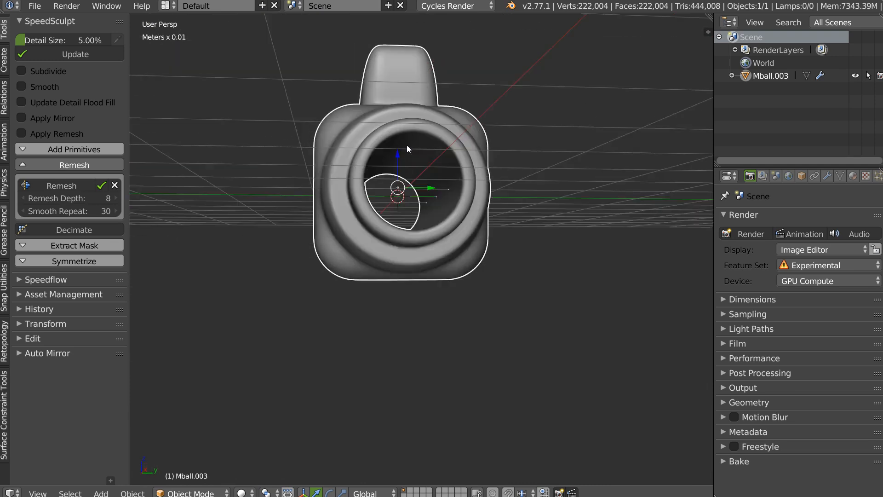
pyautogui.scroll(4, 490, 123)
pyautogui.moveTo(490, 123); pyautogui.dragTo(515, 178, button='middle')
pyautogui.scroll(-5, 515, 178)
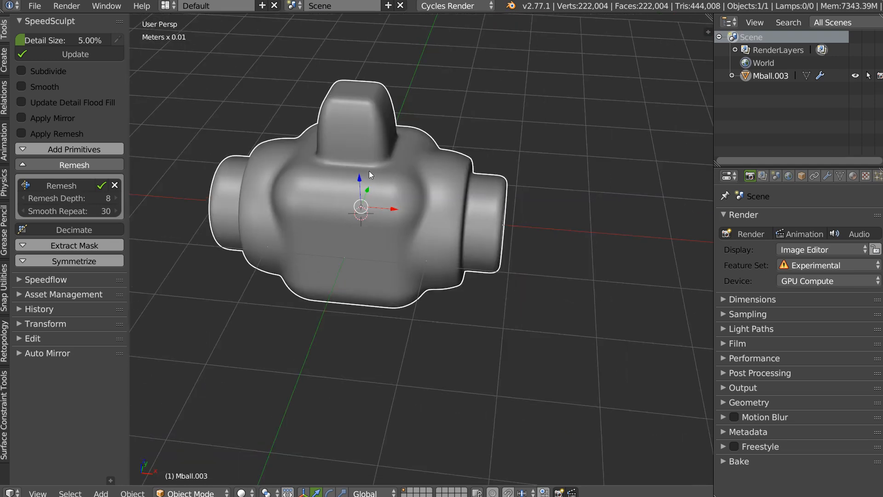
# Step: In front view, add a cube, move it down to the underside of the body, and scale it down
pyautogui.moveTo(368, 170); pyautogui.dragTo(402, 230, button='middle')
pyautogui.press('KP_1')
pyautogui.hotkey('shift', 'a')
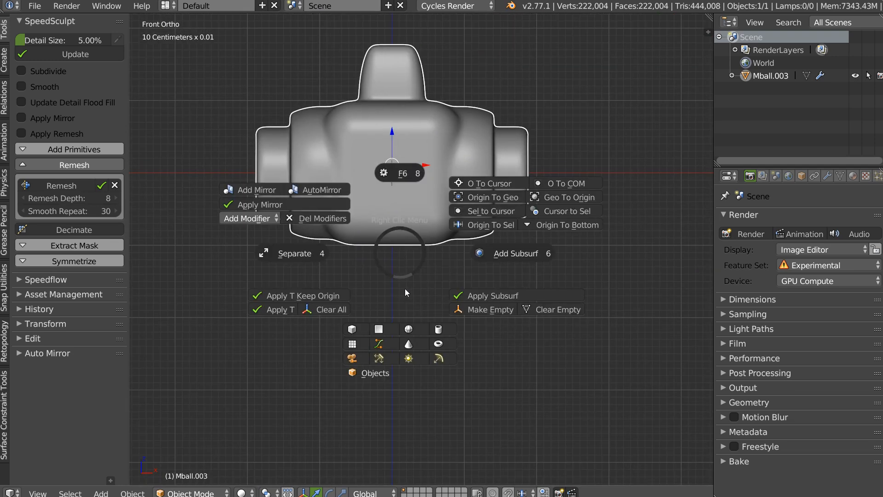
pyautogui.click(357, 328)
pyautogui.rightClick(396, 149)
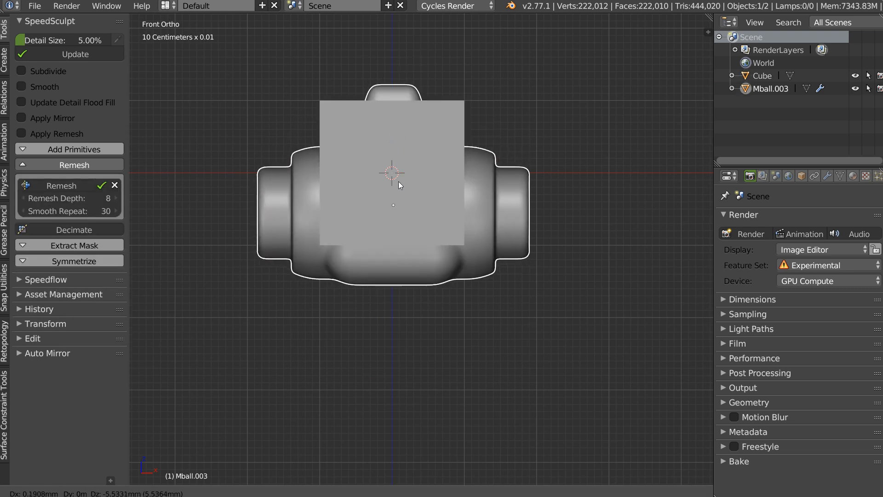
pyautogui.rightClick(448, 102)
pyautogui.moveTo(394, 134); pyautogui.dragTo(386, 183)
pyautogui.press('s')
pyautogui.click(454, 201)
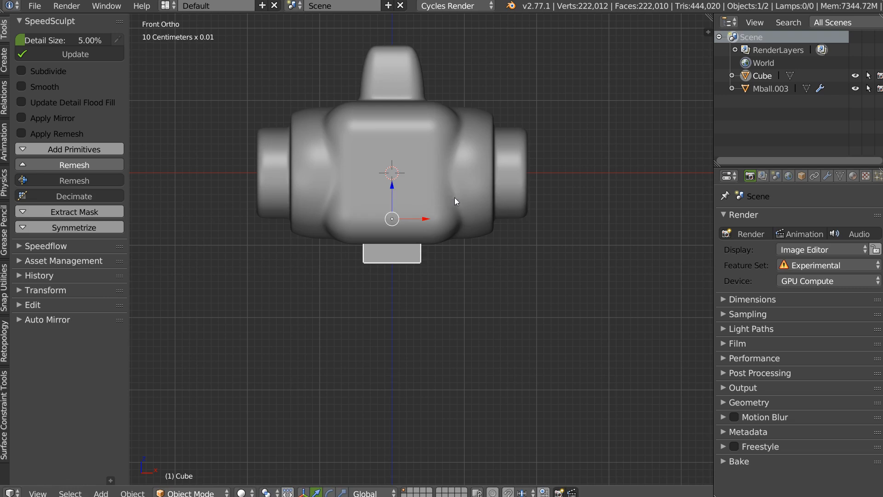
# Step: Stretch the cube along Y through the full depth of the body and adjust its width along X
pyautogui.moveTo(455, 197); pyautogui.dragTo(363, 131, button='middle')
pyautogui.press('s')
pyautogui.press('y')
pyautogui.click(613, 220)
pyautogui.moveTo(614, 220); pyautogui.dragTo(506, 258, button='middle')
pyautogui.press('s')
pyautogui.press('x')
pyautogui.click(541, 238)
# Step: Bevel the cube with a width of 0.23 and multiple segments, add subdivision smoothing, and apply the modifiers
pyautogui.press('space')
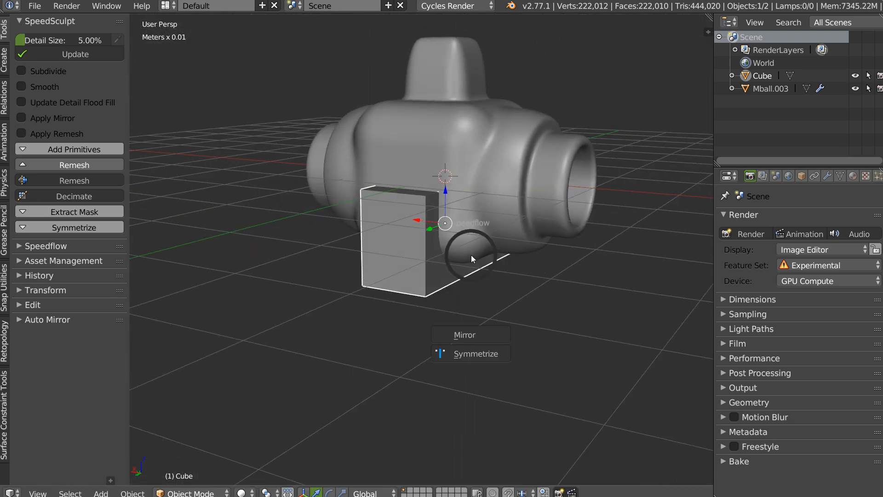
pyautogui.click(580, 256)
pyautogui.press('d')
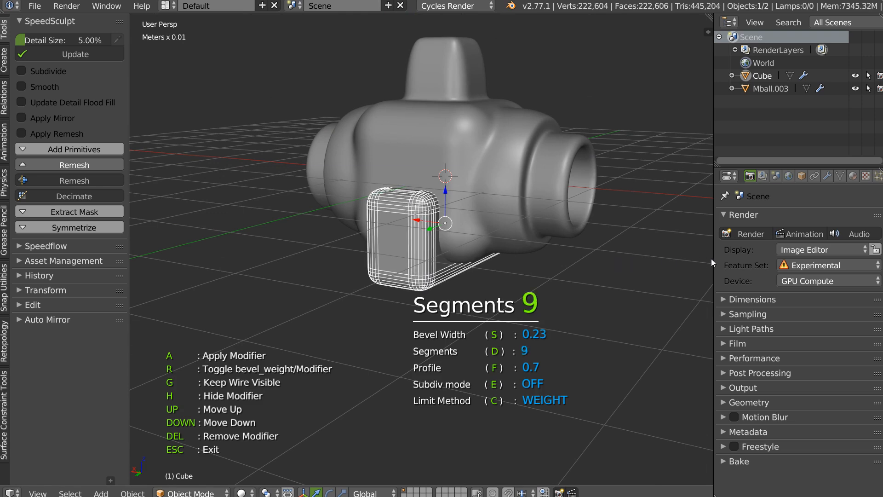
pyautogui.press('a')
pyautogui.press('space')
pyautogui.click(542, 306)
pyautogui.press('a')
# Step: Subtract the rounded cube from the main mesh to cut a slot through its underside
pyautogui.moveTo(663, 308); pyautogui.dragTo(521, 208, button='middle')
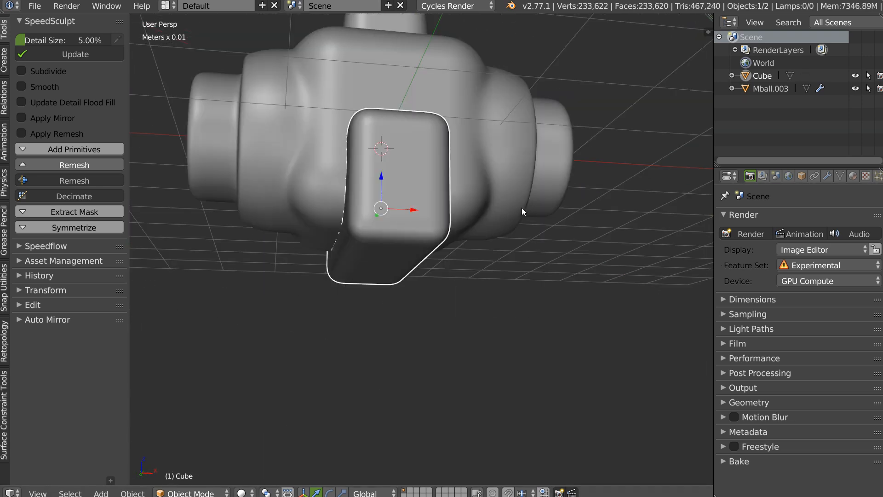
pyautogui.keyDown('shift'); pyautogui.rightClick(522, 208); pyautogui.keyUp('shift')
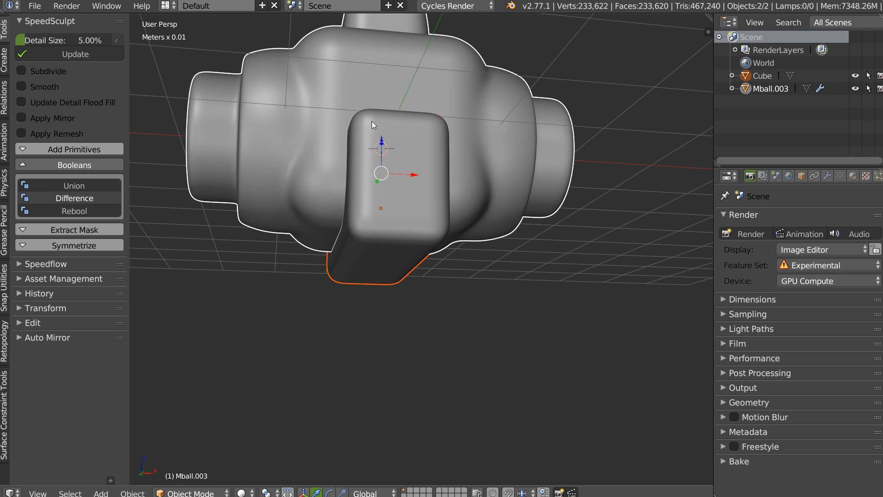
pyautogui.moveTo(390, 137); pyautogui.dragTo(364, 165, button='middle')
# Step: In front view, slice off the upper part of the neck on top of the body with a rectangular difference cut
pyautogui.press('KP_1')
pyautogui.hotkey('ctrl', 'shift', 'x')
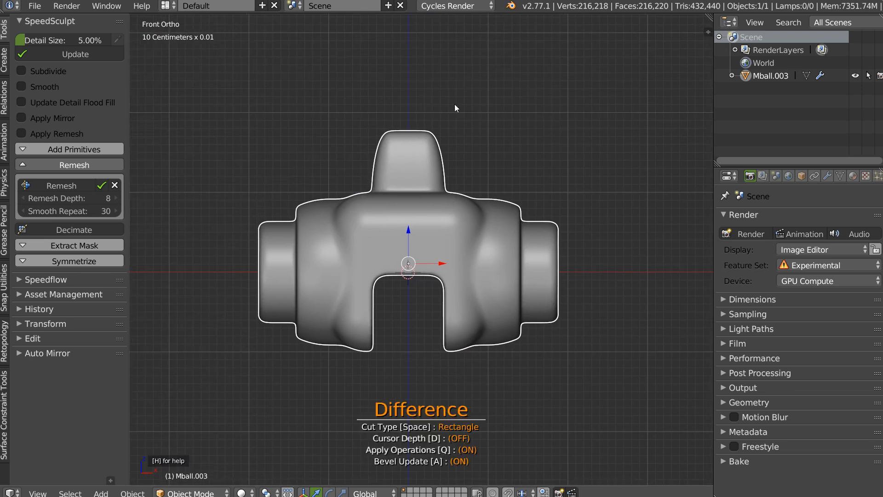
pyautogui.moveTo(510, 93); pyautogui.dragTo(322, 171)
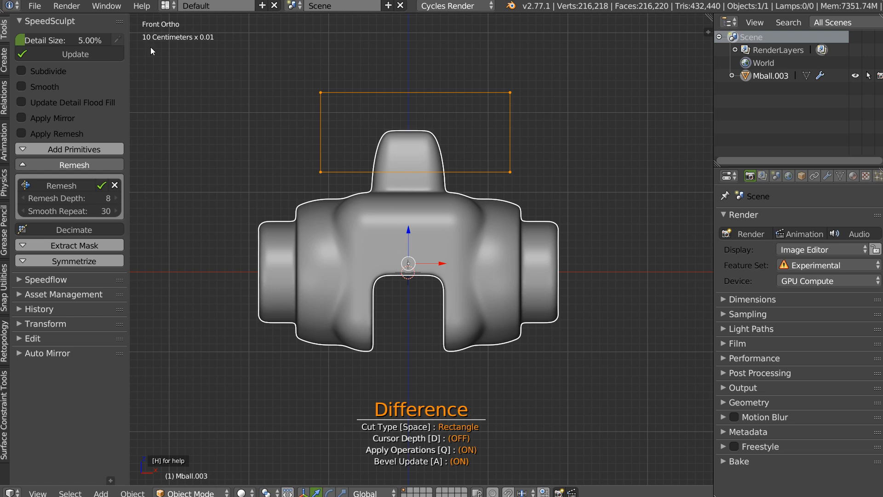
pyautogui.moveTo(540, 176); pyautogui.dragTo(418, 203, button='middle')
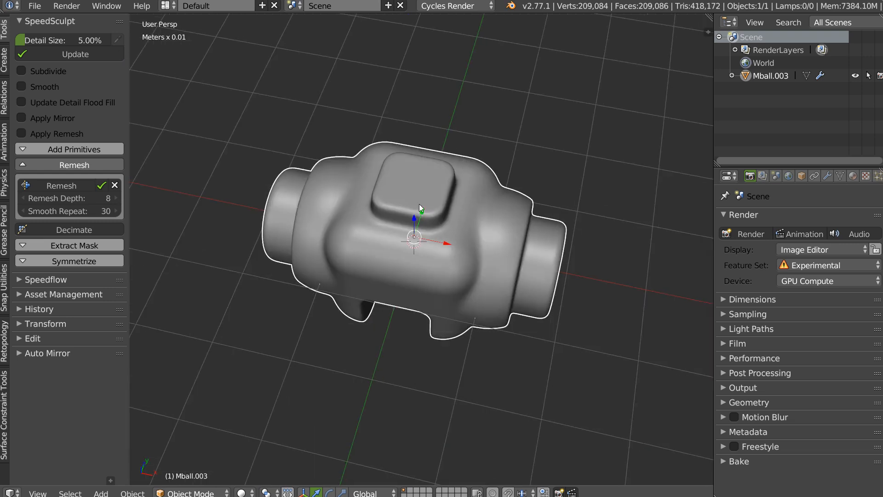
# Step: Add a cube, scale it down to fit inside the shortened neck's outline, and raise it to the neck's top
pyautogui.scroll(5, 435, 125)
pyautogui.scroll(-3, 410, 197)
pyautogui.moveTo(446, 145); pyautogui.dragTo(437, 220, button='middle')
pyautogui.rightClick(438, 221)
pyautogui.click(393, 295)
pyautogui.press('s')
pyautogui.click(475, 248)
pyautogui.moveTo(408, 225); pyautogui.dragTo(394, 129)
pyautogui.moveTo(521, 187); pyautogui.dragTo(459, 215, button='middle')
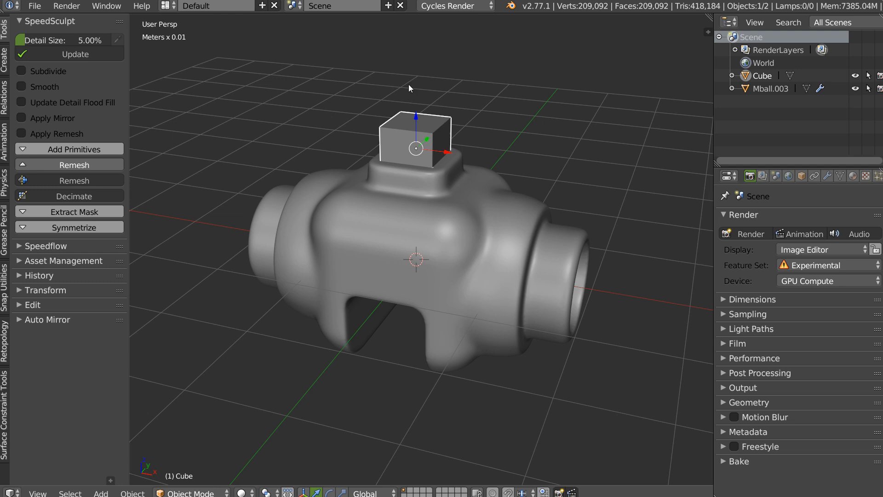
# Step: Stretch the cube along Z into a tall block that passes down through the neck
pyautogui.press('s')
pyautogui.press('z')
pyautogui.click(414, 55)
pyautogui.press('s')
pyautogui.press('z')
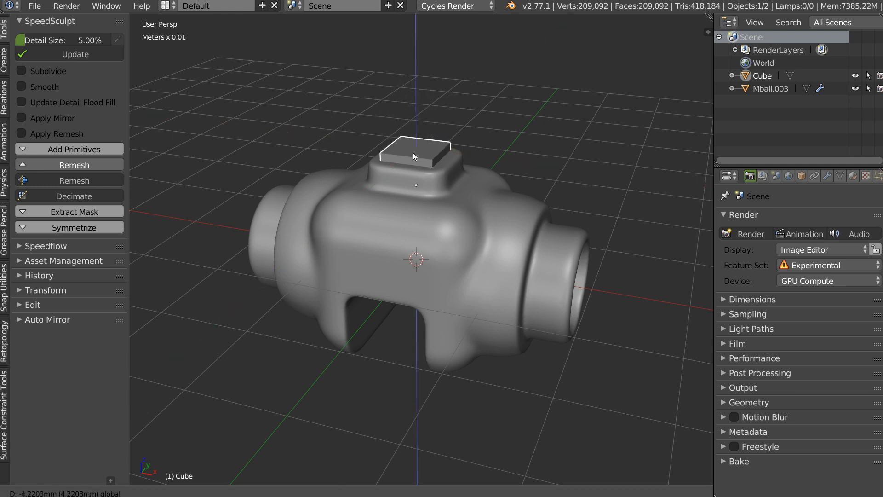
pyautogui.click(398, 115)
pyautogui.moveTo(393, 142); pyautogui.dragTo(429, 183, button='middle')
# Step: Bevel the block with a width of 0.1, adjust its segments, add subdivision smoothing, and apply the modifiers
pyautogui.press('space')
pyautogui.click(543, 185)
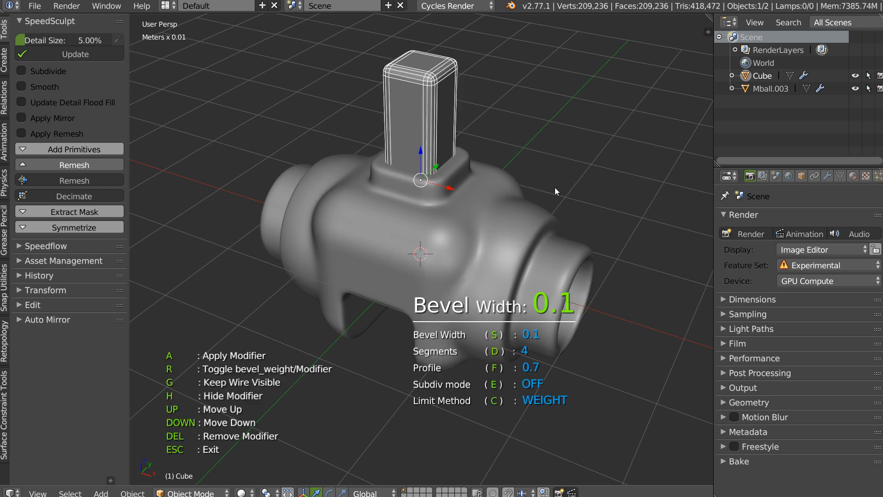
pyautogui.press('d')
pyautogui.press('a')
pyautogui.press('space')
pyautogui.click(580, 221)
pyautogui.press('a')
# Step: Run Rebool on the body with the rounded block, splitting their overlap into a separate piece, and select that piece for checking
pyautogui.keyDown('shift'); pyautogui.rightClick(424, 245); pyautogui.keyUp('shift')
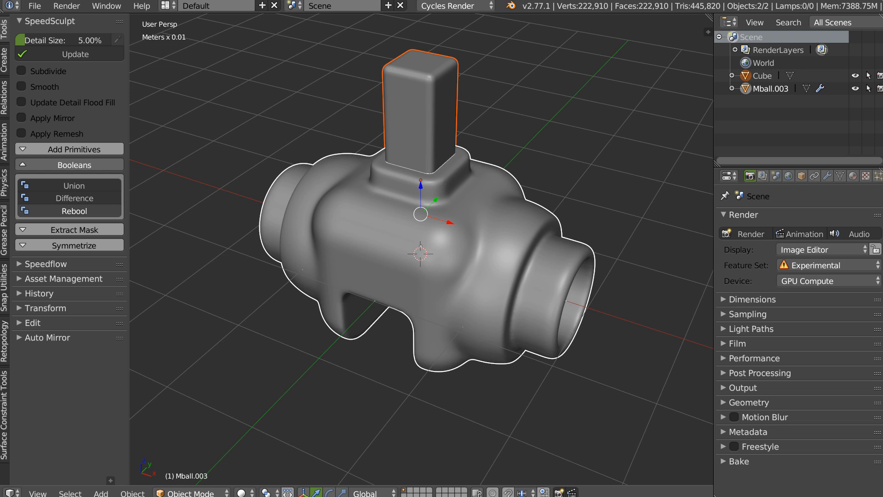
pyautogui.moveTo(423, 199); pyautogui.dragTo(425, 234, button='middle')
pyautogui.scroll(3, 469, 169)
pyautogui.keyDown('shift'); pyautogui.moveTo(441, 161); pyautogui.dragTo(353, 191, button='middle'); pyautogui.keyUp('shift')
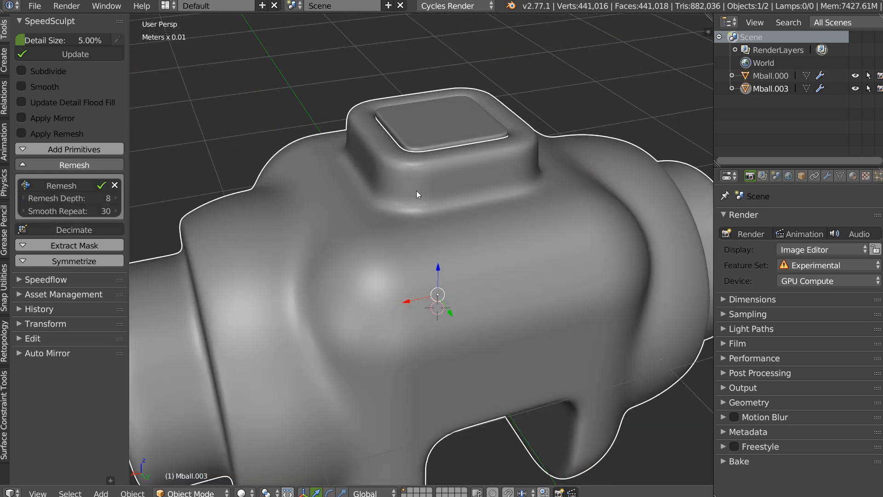
pyautogui.rightClick(422, 169)
pyautogui.moveTo(399, 178); pyautogui.dragTo(488, 230, button='middle')
pyautogui.scroll(2, 539, 269)
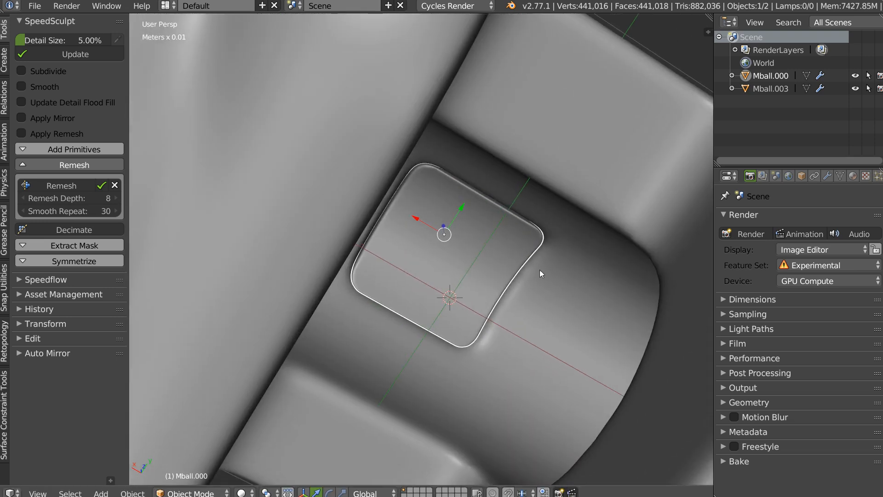
# Step: Set the body's Remesh smooth repeat to 10 and its remesh depth to 9
pyautogui.rightClick(545, 279)
pyautogui.moveTo(543, 275)
pyautogui.mouseDown(button='middle')
pyautogui.moveTo(489, 217)
pyautogui.moveTo(427, 260)
pyautogui.moveTo(497, 129)
pyautogui.mouseUp(button='middle')
pyautogui.click(81, 207)
pyautogui.write('10')
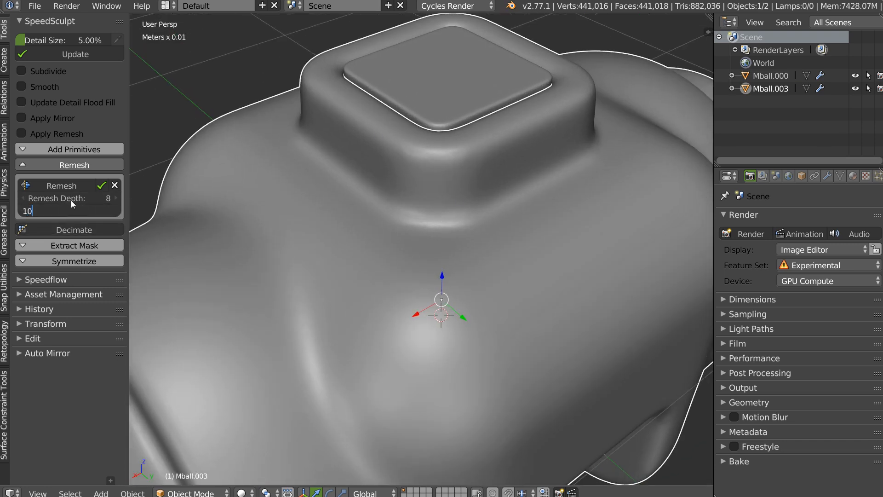
pyautogui.press('Return')
pyautogui.moveTo(359, 119)
pyautogui.mouseDown(button='middle')
pyautogui.moveTo(469, 154)
pyautogui.moveTo(432, 158)
pyautogui.moveTo(398, 118)
pyautogui.moveTo(416, 78)
pyautogui.moveTo(297, 116)
pyautogui.moveTo(277, 145)
pyautogui.moveTo(405, 172)
pyautogui.moveTo(462, 170)
pyautogui.moveTo(400, 152)
pyautogui.moveTo(418, 134)
pyautogui.mouseUp(button='middle')
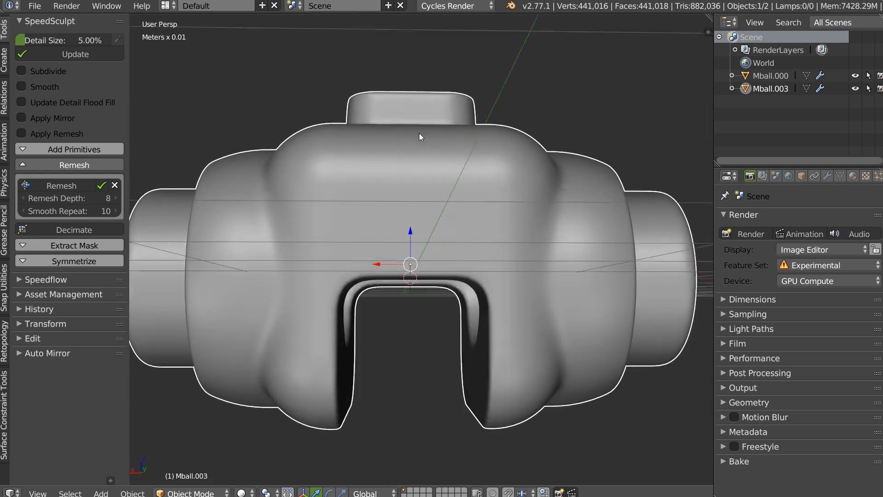
pyautogui.scroll(-3, 460, 184)
pyautogui.moveTo(450, 198)
pyautogui.mouseDown(button='middle')
pyautogui.moveTo(408, 181)
pyautogui.moveTo(403, 242)
pyautogui.mouseUp(button='middle')
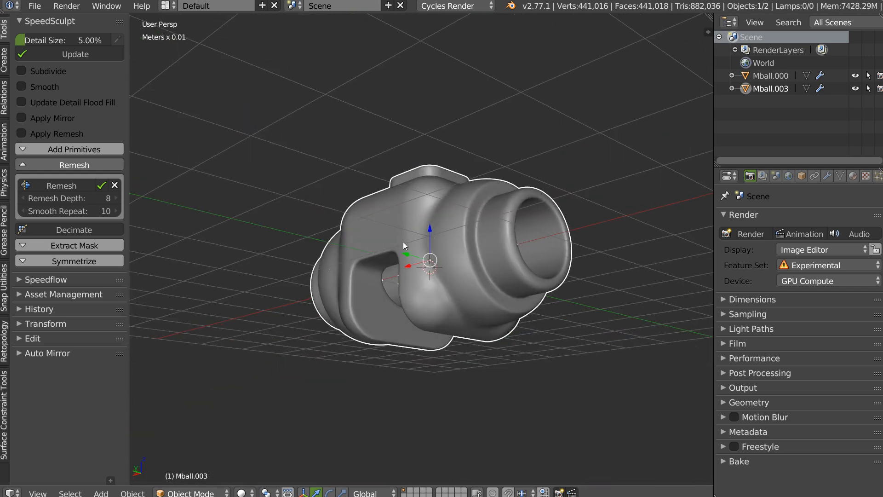
pyautogui.moveTo(282, 235)
pyautogui.mouseDown(button='middle')
pyautogui.moveTo(343, 249)
pyautogui.moveTo(379, 210)
pyautogui.moveTo(455, 264)
pyautogui.moveTo(502, 230)
pyautogui.moveTo(398, 227)
pyautogui.moveTo(506, 239)
pyautogui.moveTo(460, 221)
pyautogui.moveTo(554, 209)
pyautogui.moveTo(543, 218)
pyautogui.moveTo(451, 222)
pyautogui.moveTo(465, 275)
pyautogui.moveTo(483, 243)
pyautogui.moveTo(437, 225)
pyautogui.mouseUp(button='middle')
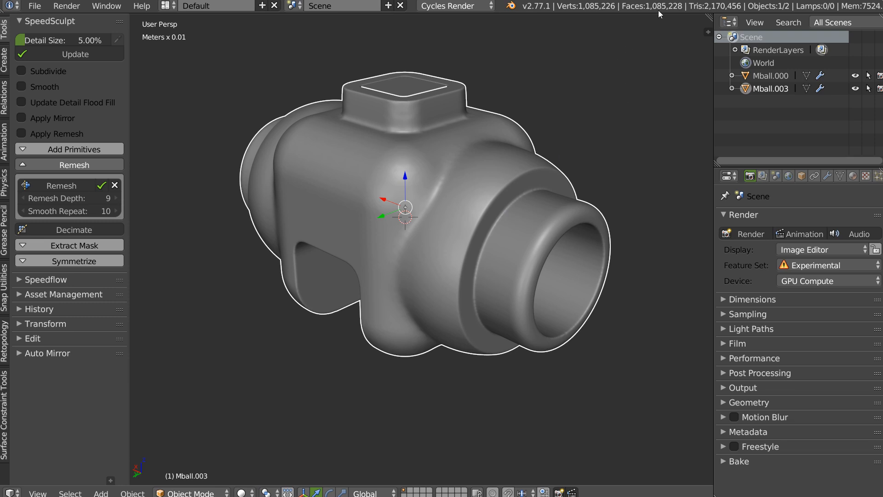
pyautogui.moveTo(468, 227); pyautogui.dragTo(295, 196, button='middle')
pyautogui.scroll(4, 398, 211)
pyautogui.moveTo(276, 282); pyautogui.dragTo(391, 214, button='middle')
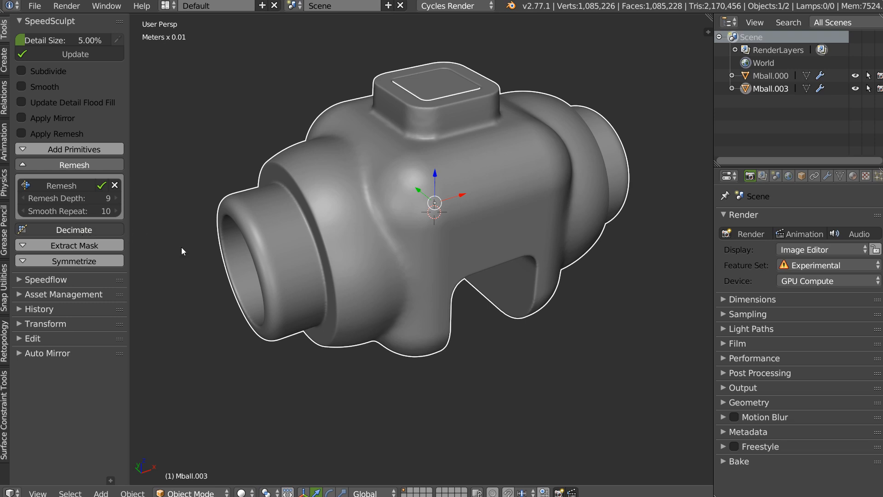
# Step: Add a Decimate modifier to the body and display its modifier stack in a widened properties editor
pyautogui.click(82, 235)
pyautogui.click(828, 177)
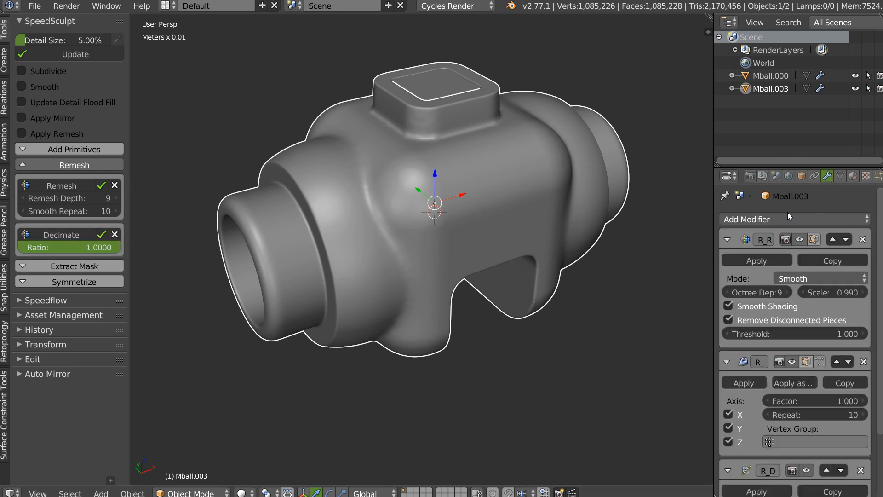
pyautogui.scroll(-5, 788, 211)
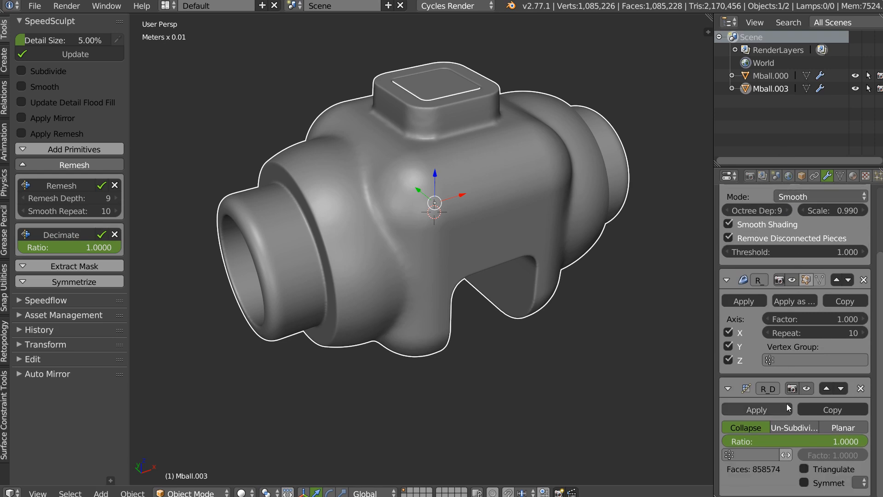
pyautogui.moveTo(715, 333); pyautogui.dragTo(645, 333)
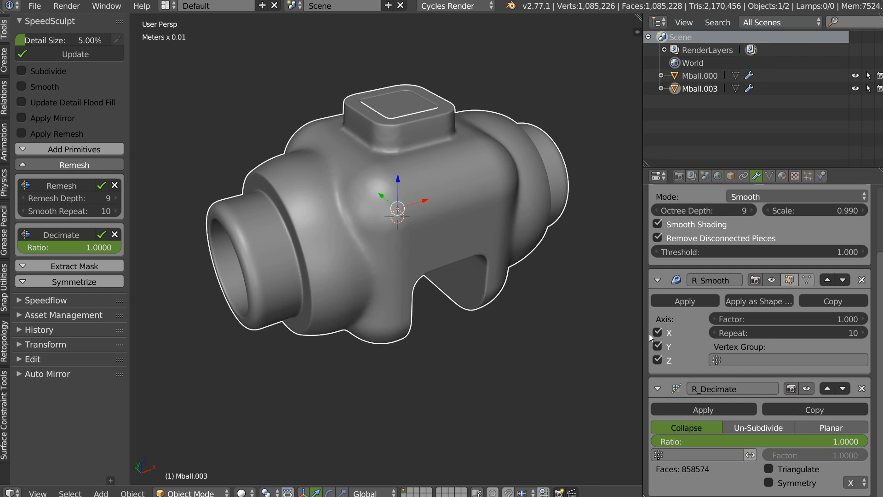
pyautogui.scroll(4, 730, 299)
pyautogui.scroll(-4, 725, 242)
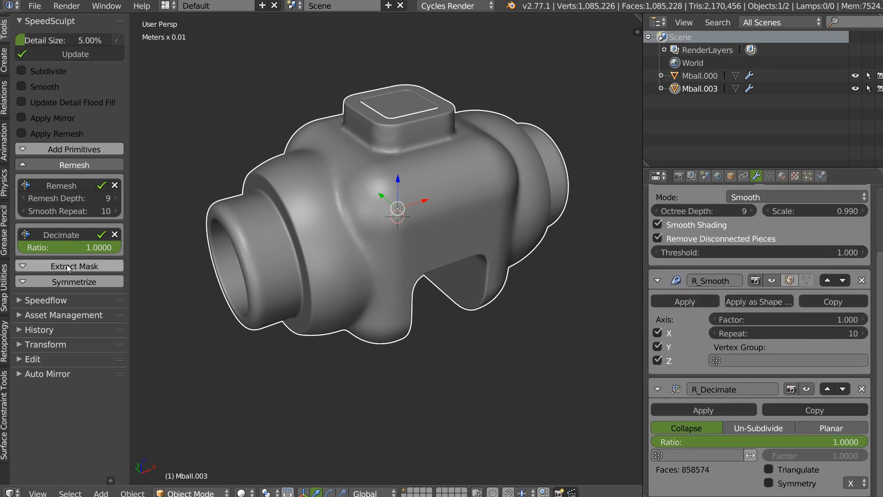
# Step: Set the body's Decimate ratio to 0.5
pyautogui.click(74, 248)
pyautogui.write('.5')
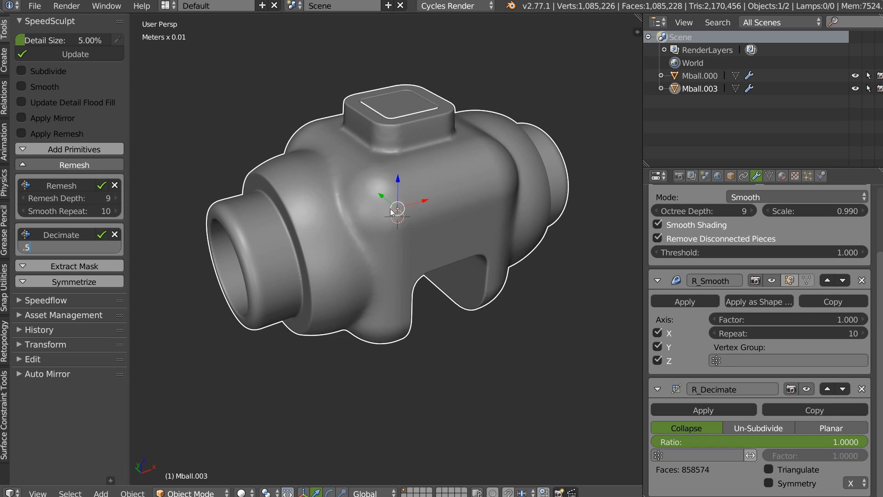
pyautogui.press('Return')
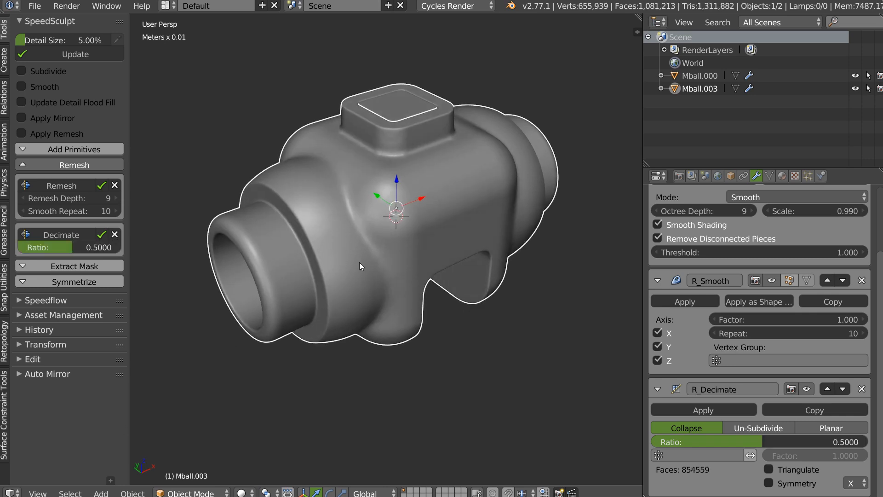
# Step: Show the wireframe over the body and examine the decimated topology from several angles
pyautogui.press('z')
pyautogui.click(461, 243)
pyautogui.moveTo(437, 244); pyautogui.dragTo(354, 282, button='middle')
pyautogui.scroll(2, 497, 244)
pyautogui.scroll(4, 414, 258)
pyautogui.moveTo(418, 225); pyautogui.dragTo(409, 216, button='middle')
pyautogui.moveTo(342, 189); pyautogui.dragTo(371, 213, button='middle')
pyautogui.moveTo(496, 236); pyautogui.dragTo(378, 205, button='middle')
pyautogui.scroll(-4, 484, 240)
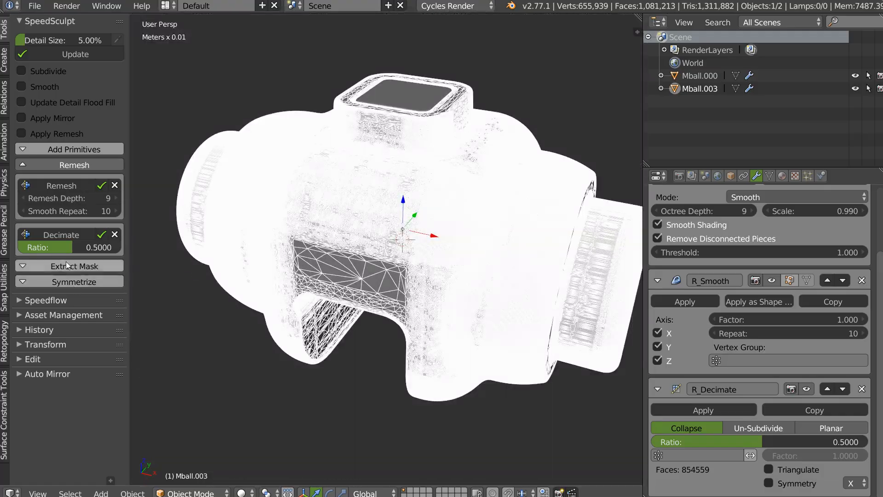
# Step: Set the body's Decimate ratio to 0.3
pyautogui.click(79, 246)
pyautogui.press('BackSpace')
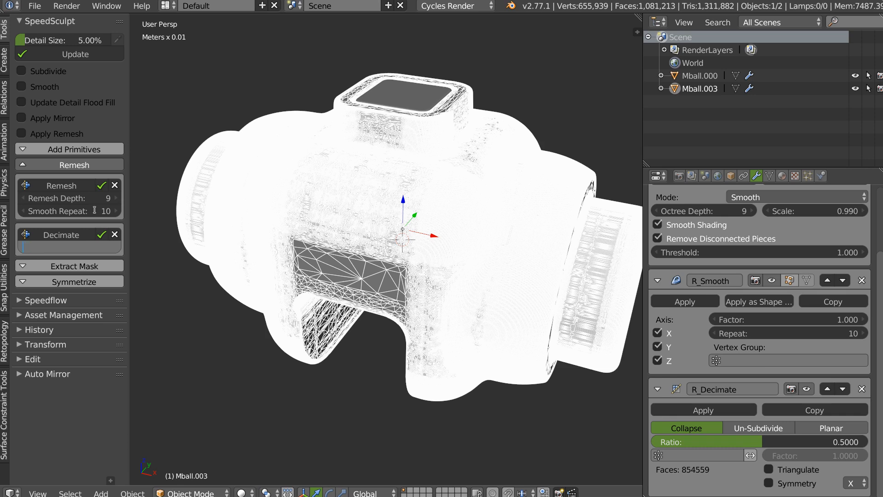
pyautogui.write('.3')
pyautogui.press('Return')
pyautogui.moveTo(390, 241); pyautogui.dragTo(424, 227, button='middle')
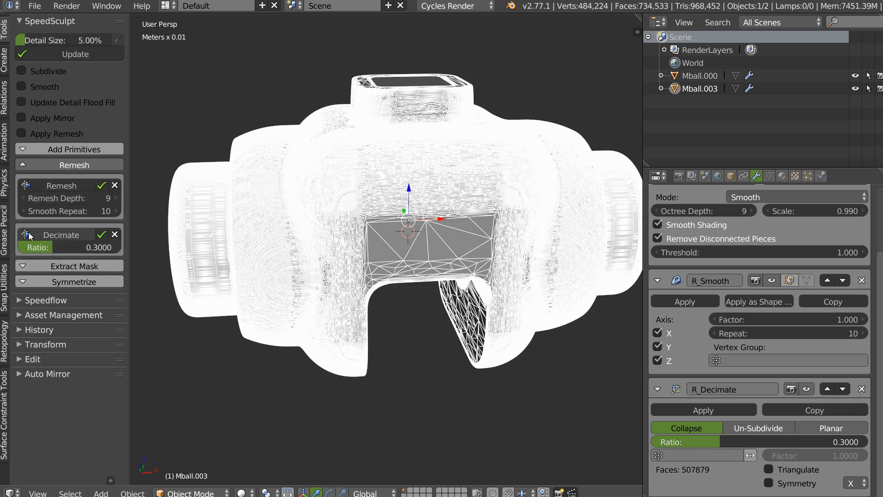
# Step: Hide the wireframe overlay and examine the surface quality of the decimated body
pyautogui.scroll(4, 682, 247)
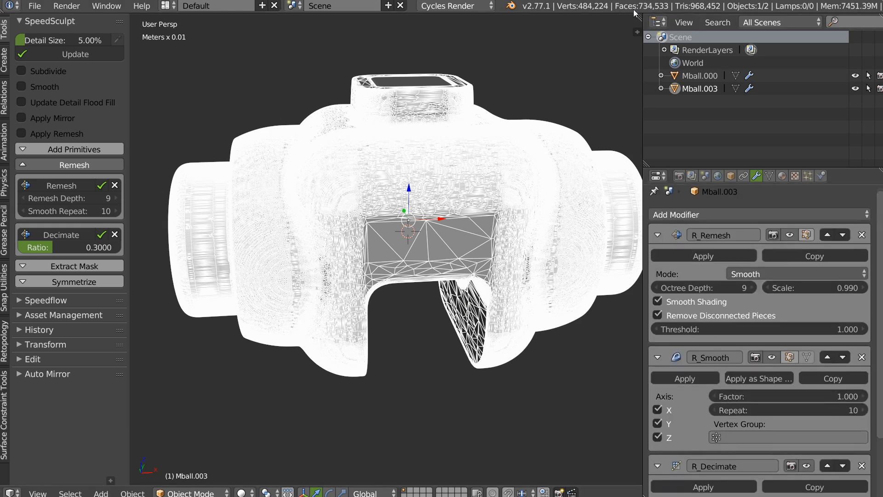
pyautogui.press('z')
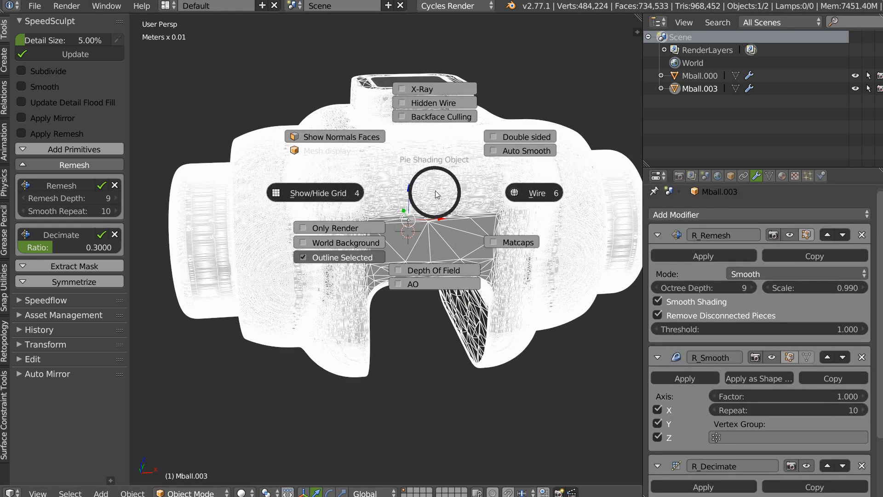
pyautogui.click(536, 199)
pyautogui.moveTo(486, 211)
pyautogui.mouseDown(button='middle')
pyautogui.moveTo(550, 225)
pyautogui.moveTo(412, 184)
pyautogui.moveTo(424, 134)
pyautogui.moveTo(436, 153)
pyautogui.moveTo(419, 180)
pyautogui.moveTo(339, 225)
pyautogui.moveTo(292, 225)
pyautogui.moveTo(347, 163)
pyautogui.moveTo(418, 210)
pyautogui.moveTo(528, 218)
pyautogui.moveTo(423, 217)
pyautogui.moveTo(454, 198)
pyautogui.moveTo(429, 221)
pyautogui.moveTo(451, 192)
pyautogui.moveTo(403, 197)
pyautogui.moveTo(365, 216)
pyautogui.moveTo(318, 207)
pyautogui.moveTo(407, 195)
pyautogui.moveTo(438, 177)
pyautogui.moveTo(454, 119)
pyautogui.moveTo(475, 189)
pyautogui.mouseUp(button='middle')
pyautogui.moveTo(536, 250); pyautogui.dragTo(375, 285, button='middle')
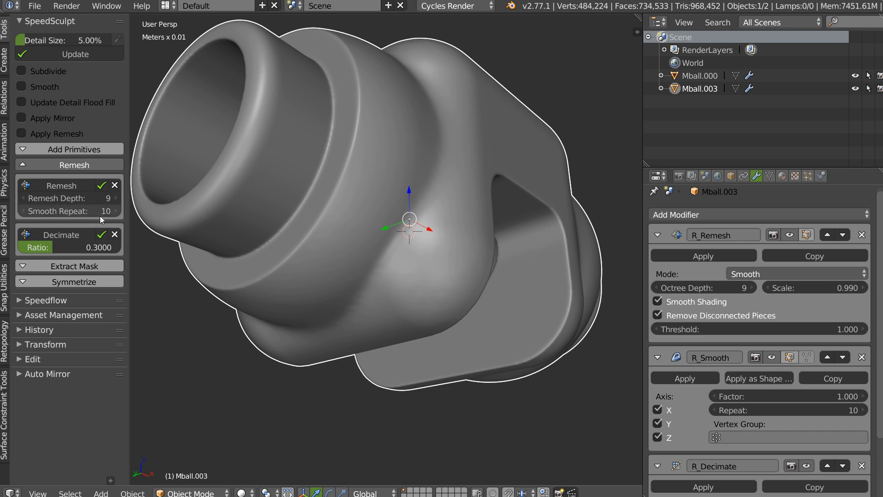
# Step: Try to move the Smooth modifier below Decimate in the body's modifier stack
pyautogui.moveTo(242, 146); pyautogui.dragTo(304, 189, button='middle')
pyautogui.scroll(3, 352, 211)
pyautogui.scroll(-5, 780, 325)
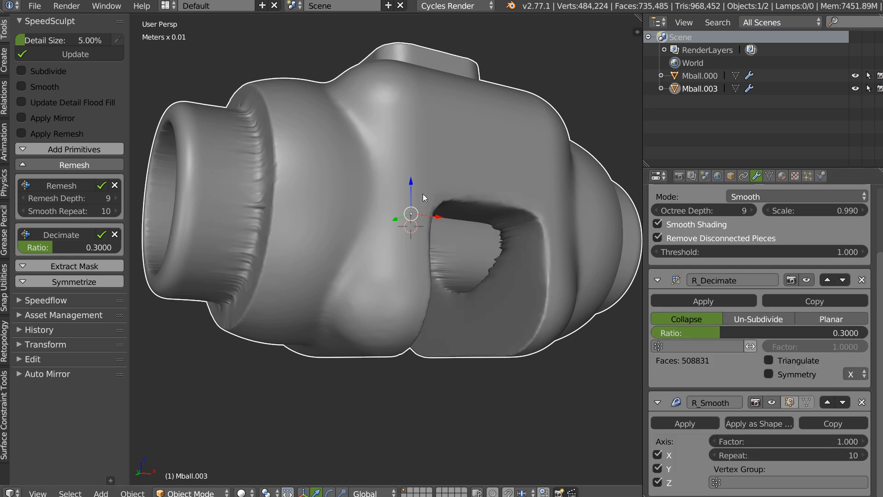
pyautogui.hotkey('ctrl', 'z')
# Step: Apply the body's Remesh and Smooth modifiers, and apply its Decimate modifier
pyautogui.moveTo(480, 214); pyautogui.dragTo(440, 206, button='middle')
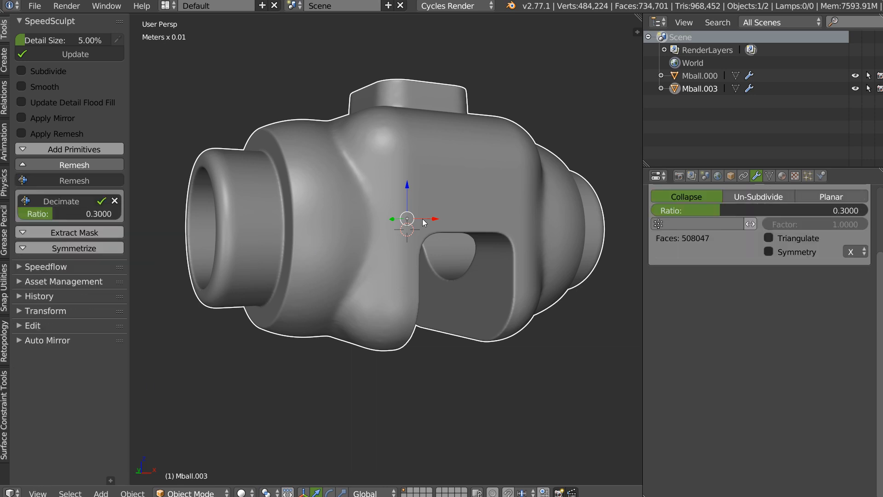
pyautogui.moveTo(439, 189); pyautogui.dragTo(390, 217, button='middle')
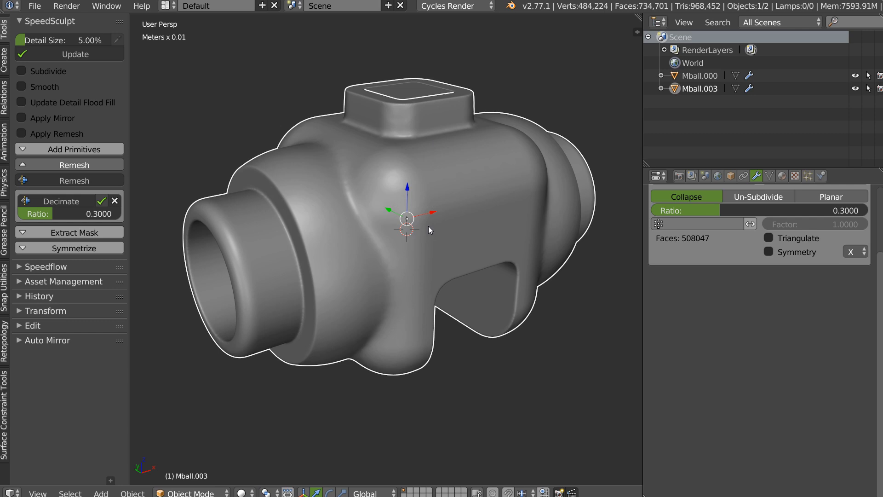
pyautogui.click(101, 201)
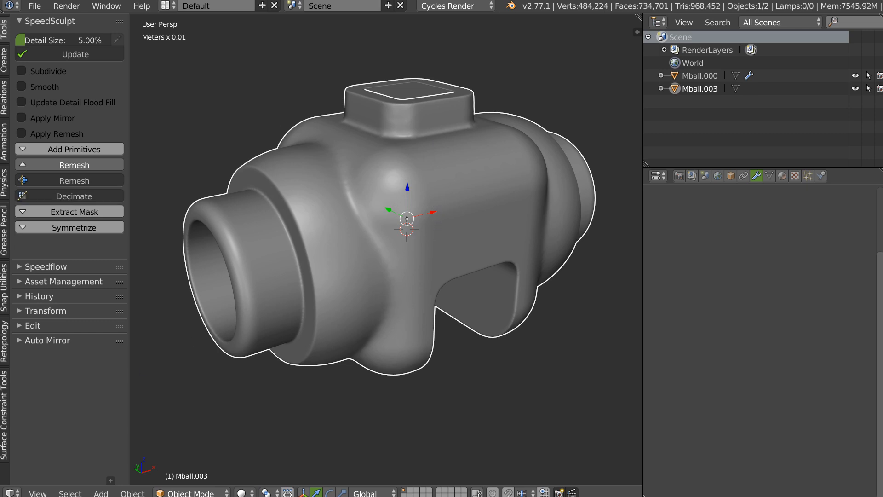
# Step: Examine the applied mesh with the wireframe overlay switched on and off, checking its topology and surface from several sides
pyautogui.moveTo(414, 180)
pyautogui.mouseDown(button='middle')
pyautogui.moveTo(284, 175)
pyautogui.moveTo(460, 191)
pyautogui.moveTo(382, 190)
pyautogui.mouseUp(button='middle')
pyautogui.press('z')
pyautogui.click(473, 193)
pyautogui.moveTo(473, 193)
pyautogui.mouseDown(button='middle')
pyautogui.moveTo(290, 183)
pyautogui.moveTo(223, 238)
pyautogui.mouseUp(button='middle')
pyautogui.press('z')
pyautogui.click(347, 230)
pyautogui.moveTo(347, 230); pyautogui.dragTo(285, 243, button='middle')
pyautogui.scroll(3, 346, 198)
pyautogui.moveTo(347, 199); pyautogui.dragTo(484, 206, button='middle')
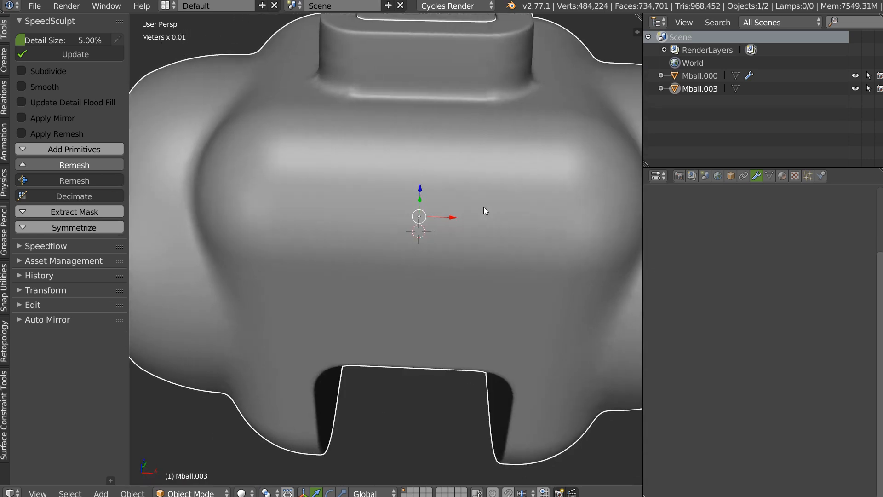
pyautogui.scroll(-4, 314, 241)
pyautogui.moveTo(314, 242); pyautogui.dragTo(374, 241, button='middle')
pyautogui.scroll(2, 371, 223)
pyautogui.scroll(-4, 338, 220)
# Step: Duplicate the body and place the copy clear in front of the original
pyautogui.hotkey('shift', 'd')
pyautogui.click(209, 229)
pyautogui.scroll(4, 208, 229)
pyautogui.moveTo(209, 229); pyautogui.dragTo(261, 98, button='middle')
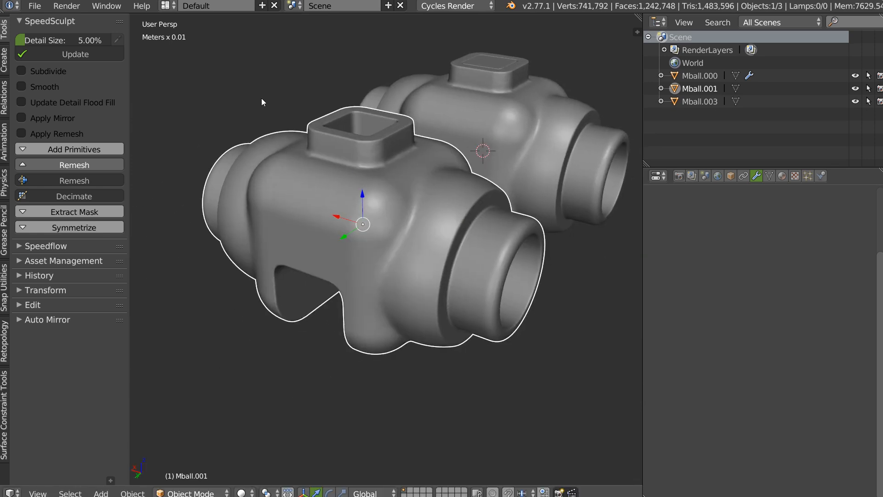
# Step: For the duplicate's update, enable Smooth and Update Detail Flood Fill, and set the detail size to 2%
pyautogui.click(29, 102)
pyautogui.click(21, 86)
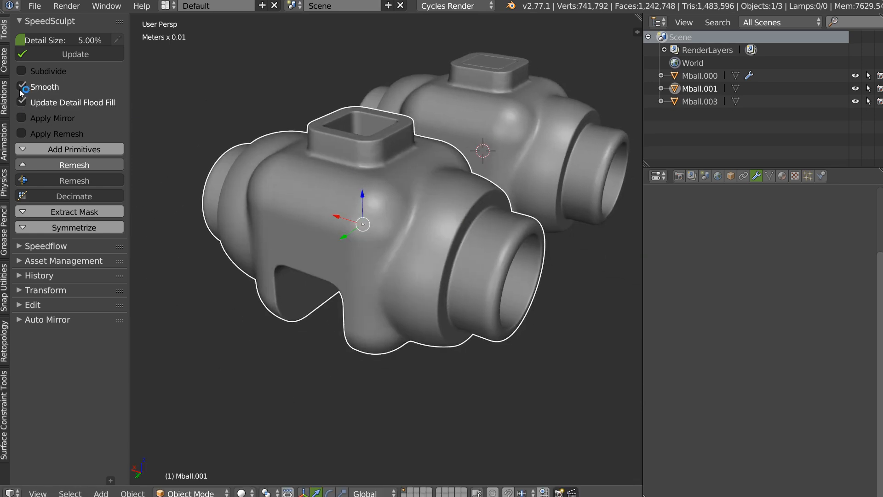
pyautogui.click(65, 40)
pyautogui.write('2')
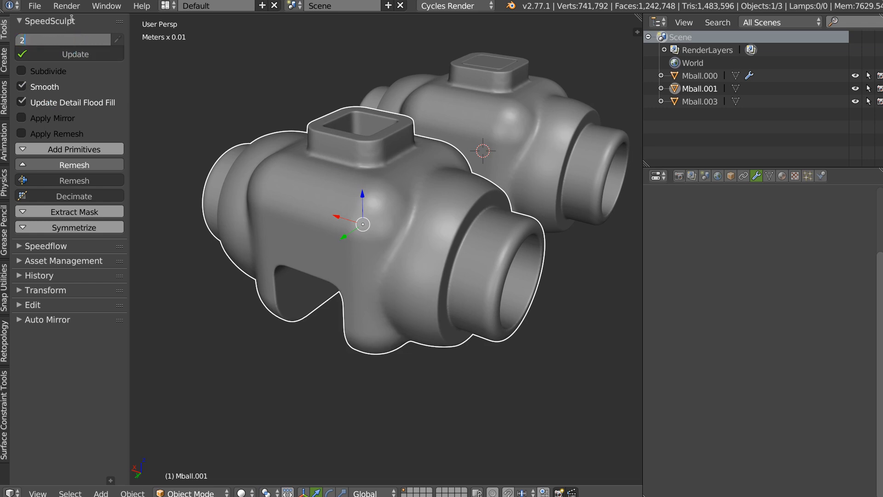
pyautogui.press('Return')
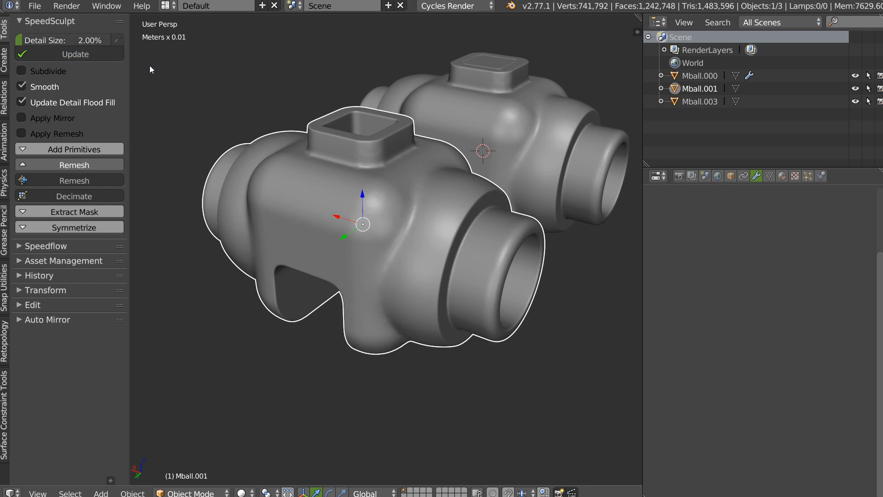
# Step: Run the detail update on the duplicated body
pyautogui.click(70, 53)
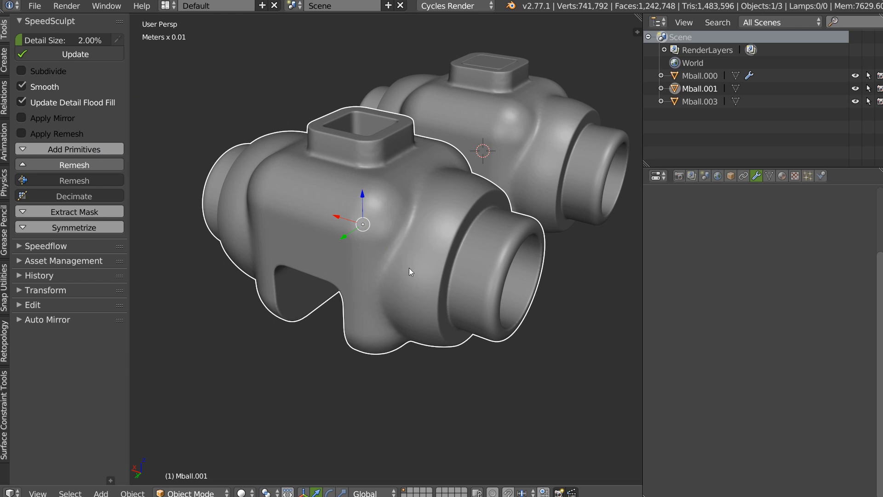
pyautogui.moveTo(416, 267); pyautogui.dragTo(365, 222, button='middle')
pyautogui.scroll(3, 410, 199)
pyautogui.scroll(2, 374, 230)
pyautogui.moveTo(188, 140)
pyautogui.mouseDown(button='middle')
pyautogui.moveTo(370, 218)
pyautogui.moveTo(349, 161)
pyautogui.moveTo(325, 148)
pyautogui.moveTo(290, 151)
pyautogui.mouseUp(button='middle')
# Step: Examine the duplicate's updated topology and surface from several sides, switching between wireframe and solid shading
pyautogui.hotkey('shift', 'z')
pyautogui.click(477, 215)
pyautogui.moveTo(479, 217)
pyautogui.mouseDown(button='middle')
pyautogui.moveTo(541, 189)
pyautogui.moveTo(433, 258)
pyautogui.mouseUp(button='middle')
pyautogui.scroll(2, 522, 217)
pyautogui.scroll(3, 432, 258)
pyautogui.scroll(-5, 400, 265)
pyautogui.moveTo(370, 270)
pyautogui.mouseDown(button='middle')
pyautogui.moveTo(461, 198)
pyautogui.moveTo(453, 256)
pyautogui.moveTo(405, 250)
pyautogui.moveTo(372, 226)
pyautogui.moveTo(448, 191)
pyautogui.moveTo(396, 195)
pyautogui.mouseUp(button='middle')
pyautogui.hotkey('shift', 'z')
pyautogui.click(503, 253)
pyautogui.scroll(2, 353, 239)
pyautogui.scroll(-5, 354, 239)
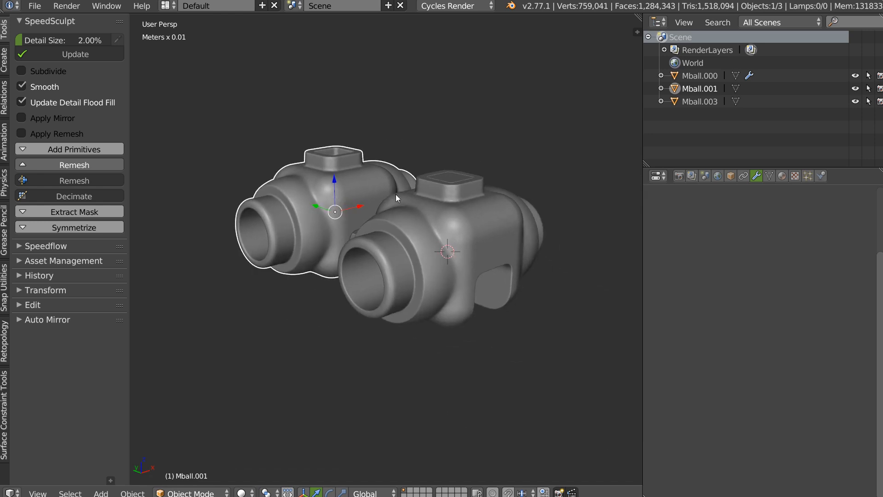
pyautogui.moveTo(353, 220); pyautogui.dragTo(391, 227, button='middle')
pyautogui.scroll(3, 386, 213)
pyautogui.scroll(2, 371, 229)
pyautogui.hotkey('shift', 'z')
pyautogui.click(469, 232)
pyautogui.scroll(1, 412, 183)
pyautogui.scroll(-5, 412, 183)
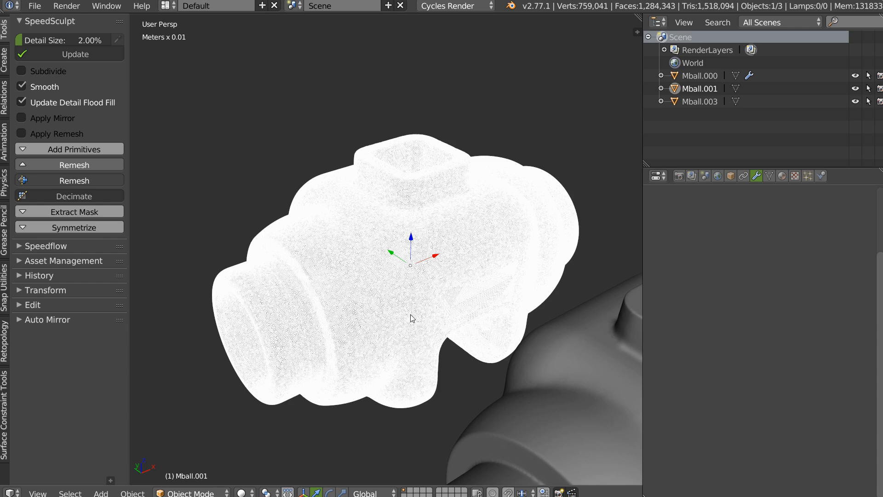
# Step: Remesh the duplicate with a remesh depth of 8 and a smooth repeat of 10
pyautogui.moveTo(408, 281)
pyautogui.mouseDown(button='middle')
pyautogui.moveTo(401, 222)
pyautogui.moveTo(514, 233)
pyautogui.mouseUp(button='middle')
pyautogui.scroll(2, 459, 210)
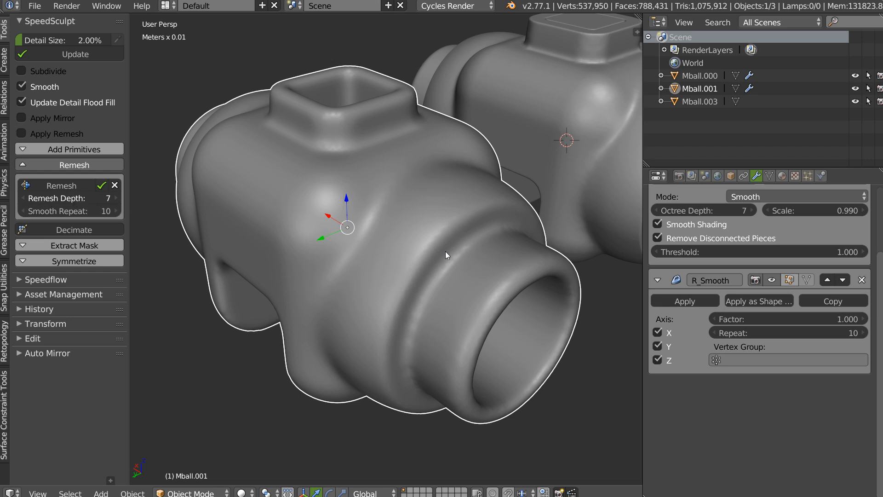
pyautogui.moveTo(437, 260); pyautogui.dragTo(527, 229, button='middle')
# Step: Hide the original body and clear the duplicate's location so it returns to the origin
pyautogui.rightClick(528, 230)
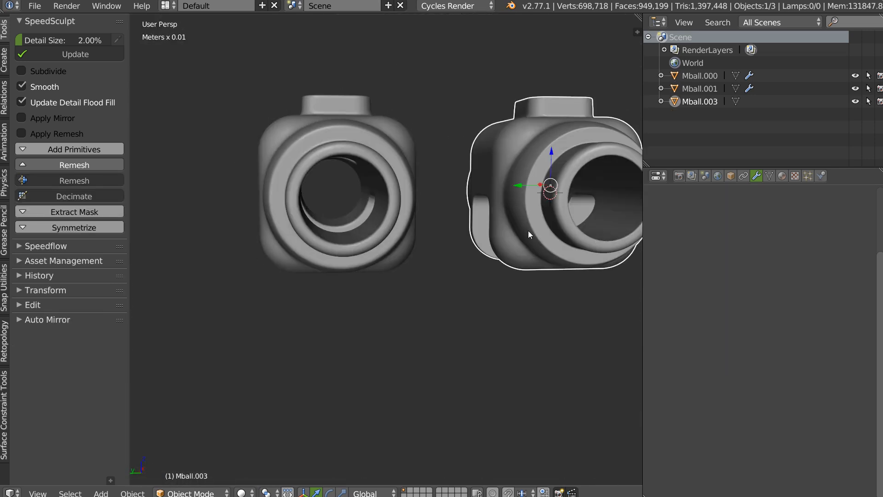
pyautogui.press('h')
pyautogui.rightClick(375, 228)
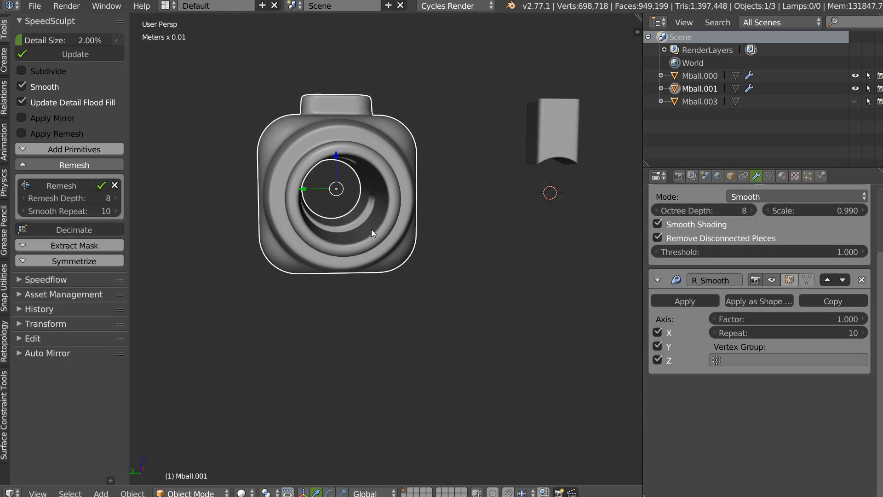
pyautogui.hotkey('alt', 'g')
# Step: From the front view, trim the outer part of the duplicate's right tube end with a rectangular Difference cut
pyautogui.press('KP_1')
pyautogui.keyDown('ctrl'); pyautogui.moveTo(372, 208); pyautogui.dragTo(372, 183, button='middle'); pyautogui.keyUp('ctrl')
pyautogui.keyDown('shift'); pyautogui.moveTo(407, 206); pyautogui.dragTo(385, 202, button='middle'); pyautogui.keyUp('shift')
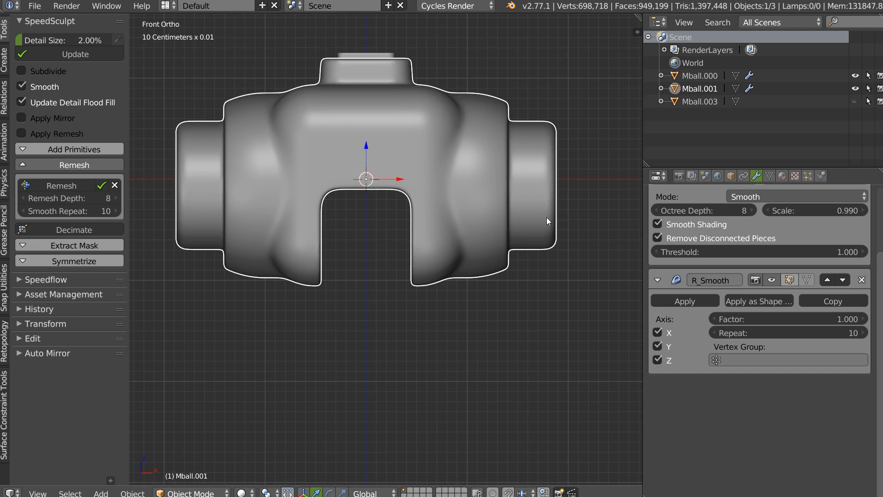
pyautogui.hotkey('ctrl', 'shift', 'x')
pyautogui.moveTo(601, 88); pyautogui.dragTo(534, 329)
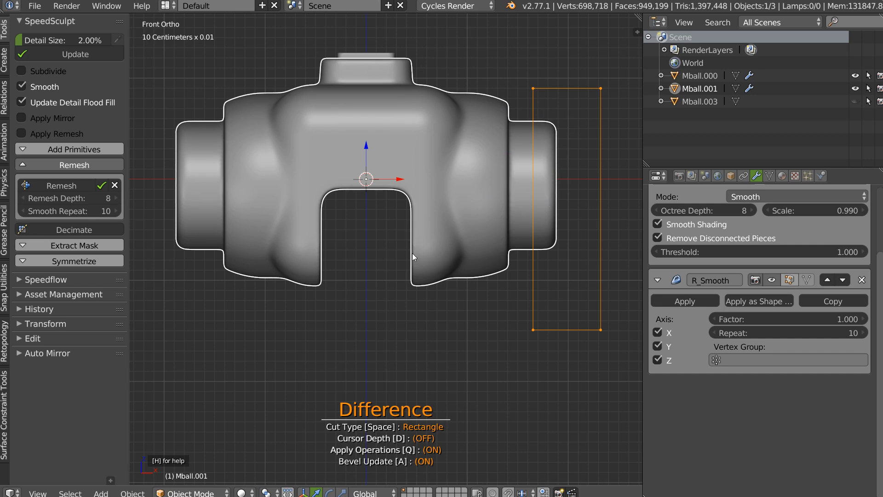
pyautogui.moveTo(439, 250); pyautogui.dragTo(469, 175, button='middle')
pyautogui.rightClick(506, 211)
# Step: Examine the trimmed duplicate's remeshed surface and topology around the shortened tube end in wireframe and solid shading
pyautogui.moveTo(392, 208); pyautogui.dragTo(225, 213, button='middle')
pyautogui.scroll(3, 378, 179)
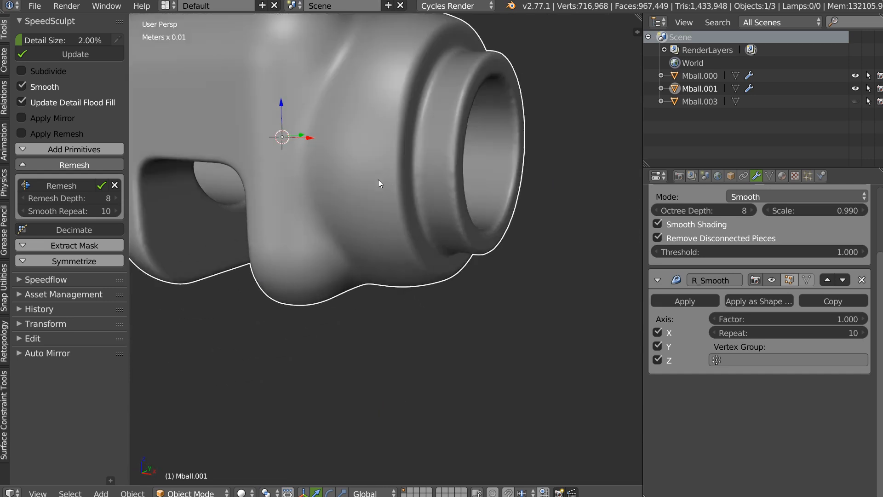
pyautogui.press('z')
pyautogui.click(492, 206)
pyautogui.moveTo(493, 208); pyautogui.dragTo(401, 212, button='middle')
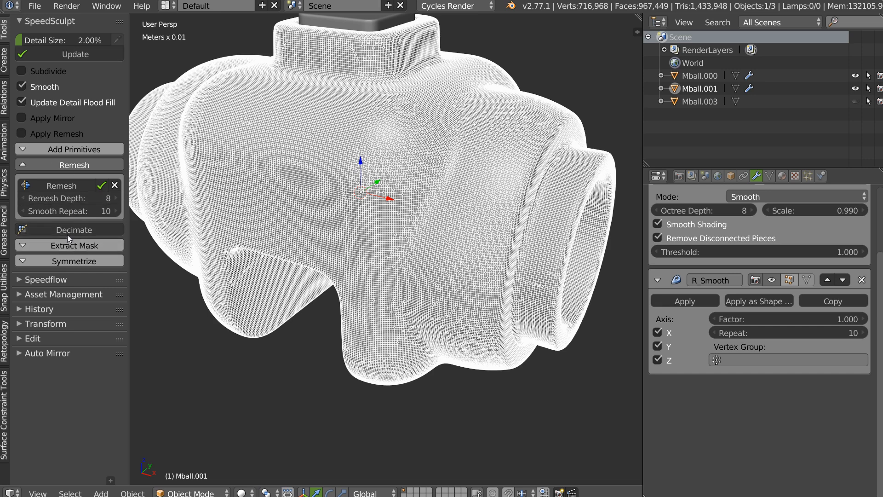
pyautogui.click(50, 164)
pyautogui.press('z')
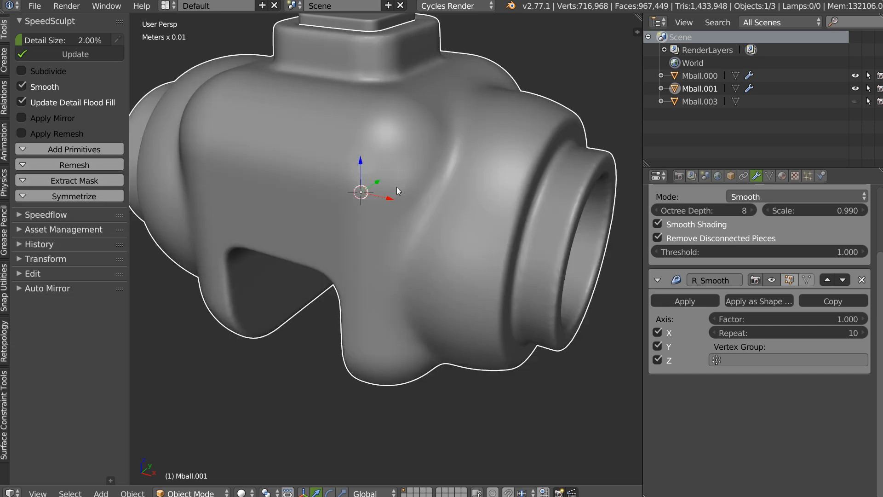
pyautogui.scroll(-4, 397, 187)
pyautogui.moveTo(354, 198)
pyautogui.mouseDown(button='middle')
pyautogui.moveTo(498, 191)
pyautogui.moveTo(556, 117)
pyautogui.mouseUp(button='middle')
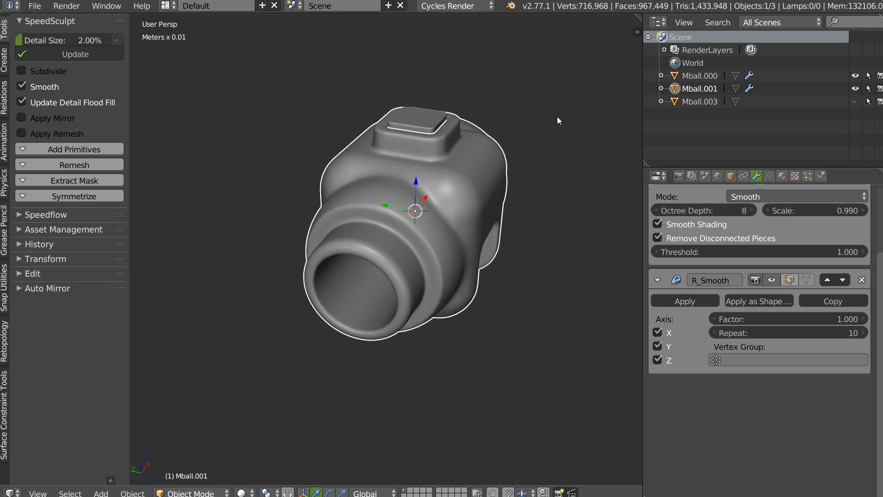
# Step: Hide the duplicate, show the original body again and select it
pyautogui.click(855, 88)
pyautogui.click(855, 101)
pyautogui.moveTo(465, 191); pyautogui.dragTo(357, 157, button='middle')
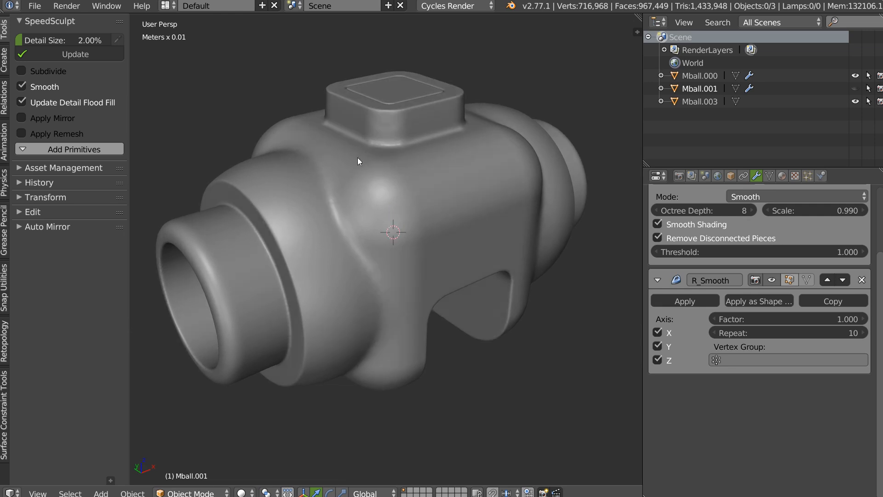
pyautogui.rightClick(361, 186)
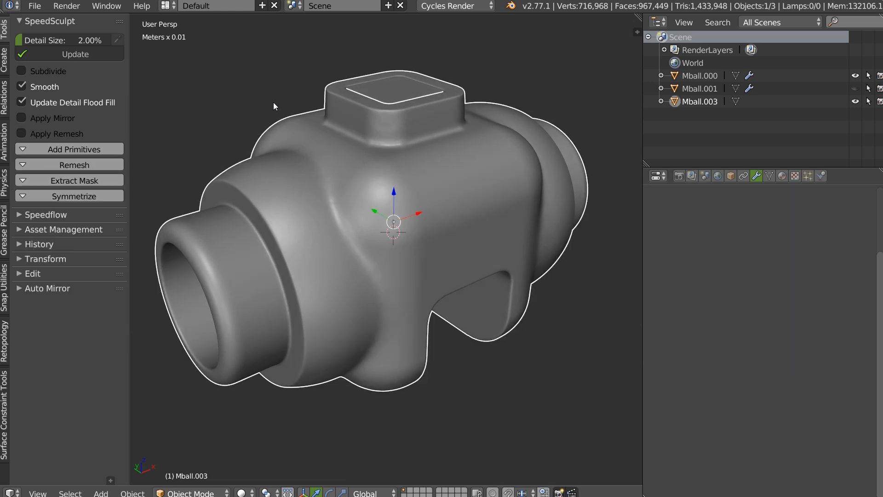
pyautogui.click(47, 196)
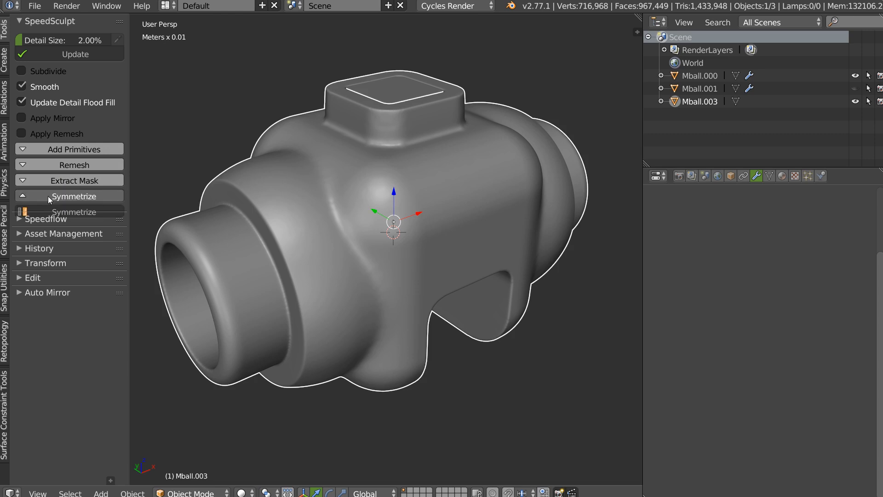
pyautogui.click(65, 180)
pyautogui.click(64, 165)
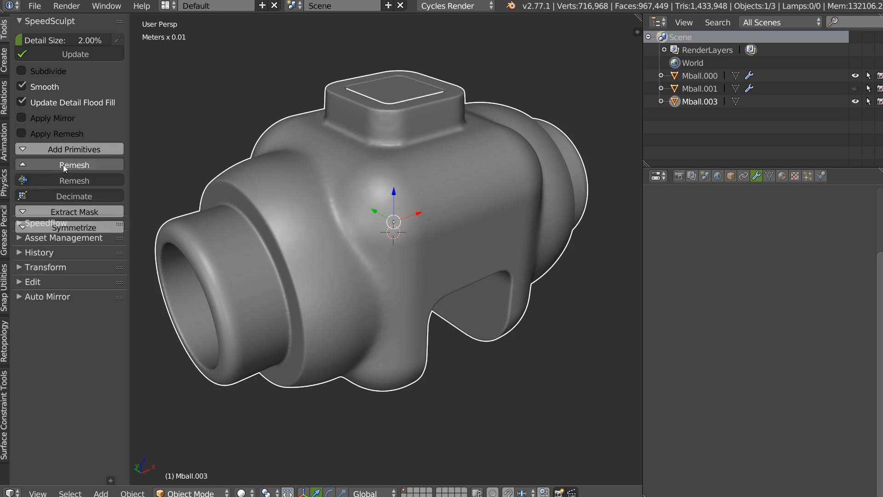
pyautogui.click(64, 166)
pyautogui.click(56, 149)
pyautogui.click(56, 149)
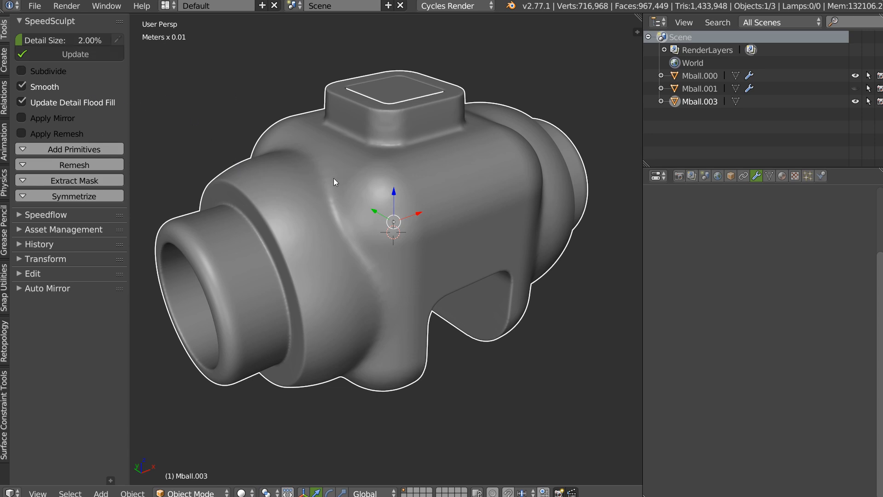
pyautogui.moveTo(397, 183); pyautogui.dragTo(394, 206, button='middle')
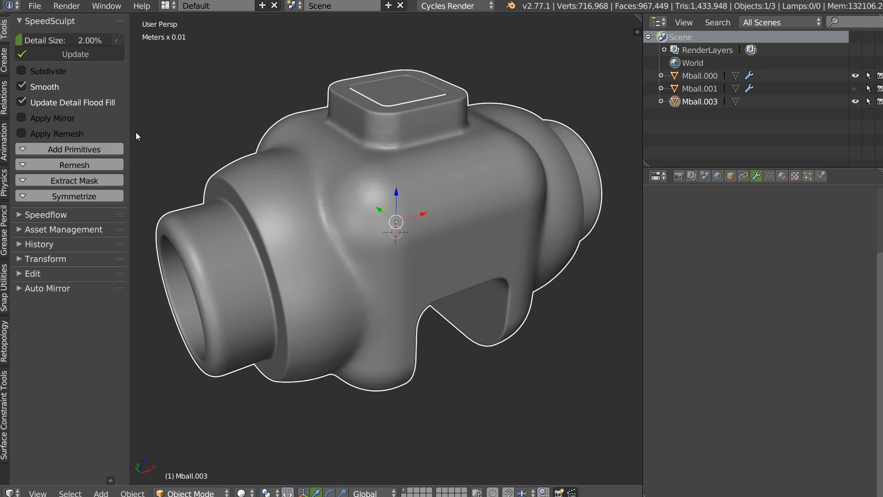
pyautogui.moveTo(391, 181); pyautogui.dragTo(398, 170, button='middle')
pyautogui.moveTo(389, 247); pyautogui.dragTo(352, 167, button='middle')
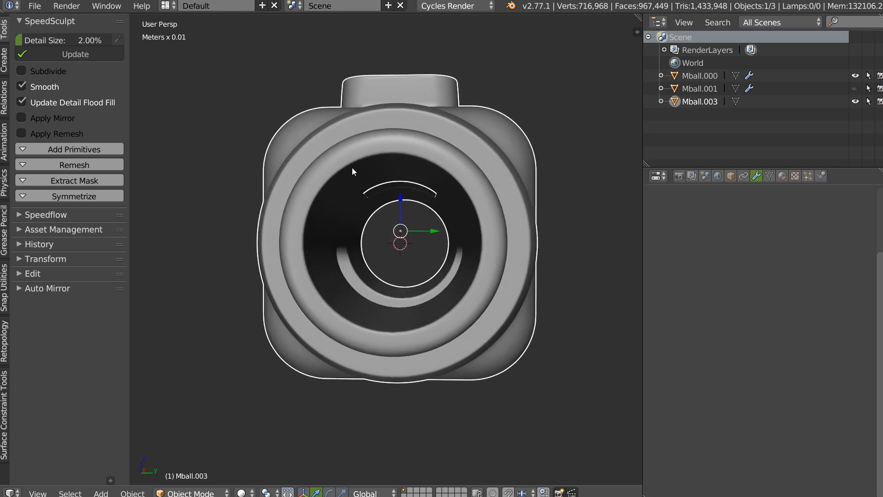
# Step: Load the CourtyardNig... HDRI from the Test library's Exterior category as the world environment
pyautogui.click(64, 230)
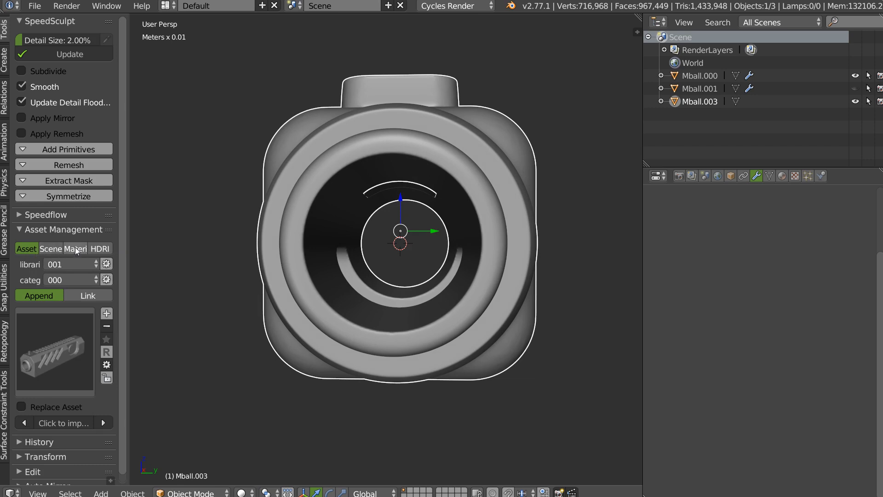
pyautogui.click(76, 249)
pyautogui.click(71, 322)
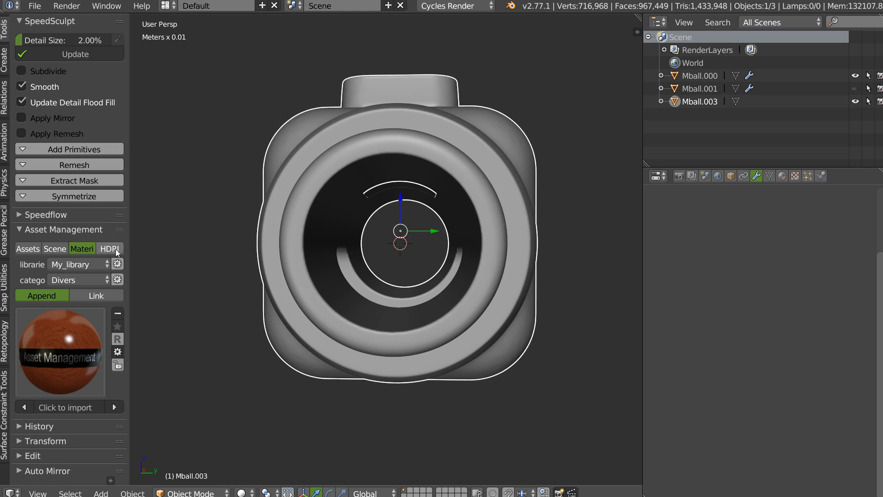
pyautogui.click(113, 249)
pyautogui.click(62, 325)
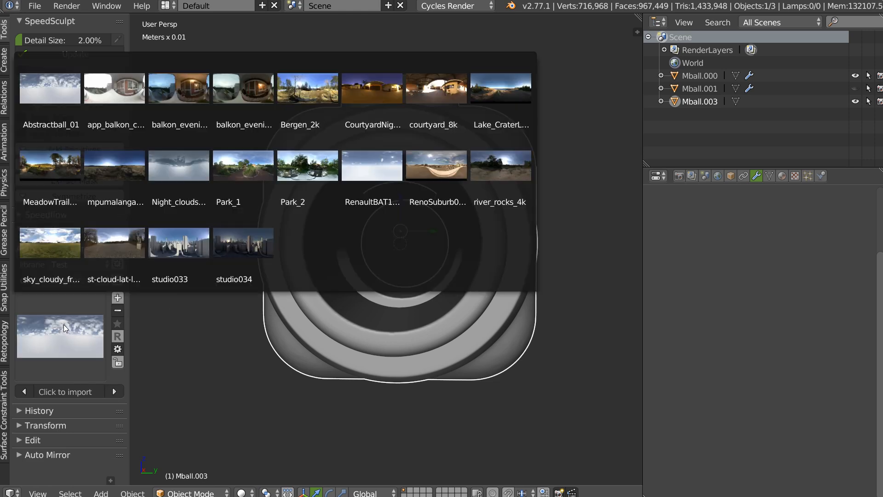
pyautogui.click(373, 91)
# Step: Select the body together with its inset top piece and assign them the Silver_Dirty material from My_library's Divers category
pyautogui.moveTo(372, 91); pyautogui.dragTo(368, 192, button='middle')
pyautogui.rightClick(333, 220)
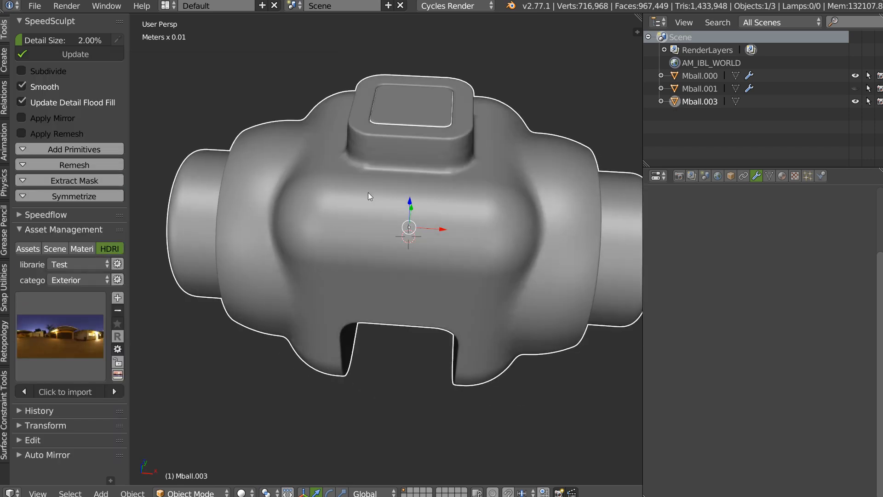
pyautogui.keyDown('shift'); pyautogui.rightClick(402, 104); pyautogui.keyUp('shift')
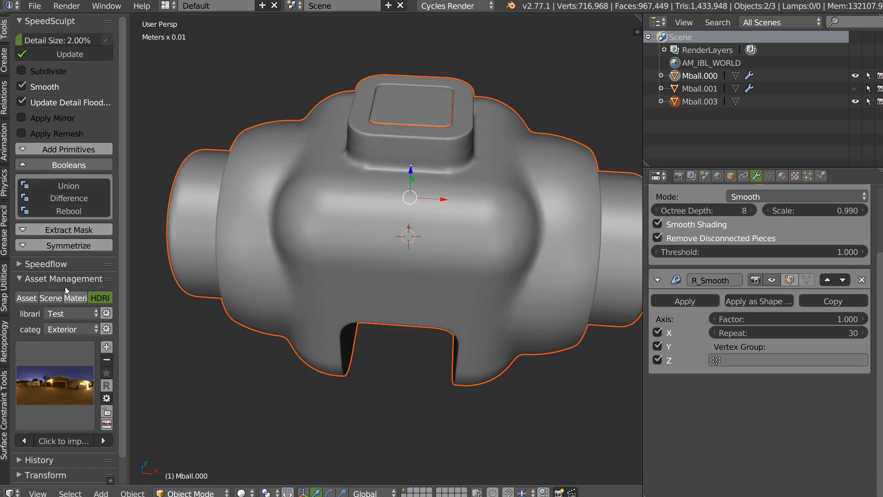
pyautogui.click(46, 21)
pyautogui.click(82, 70)
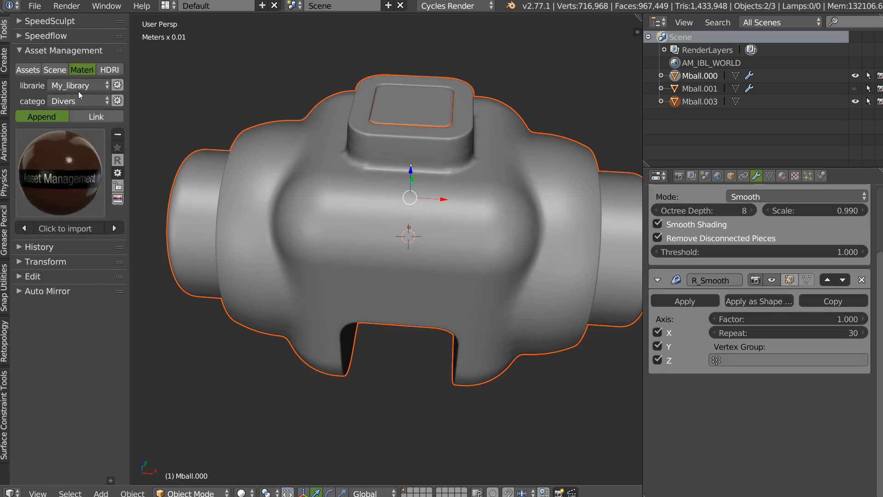
pyautogui.click(65, 150)
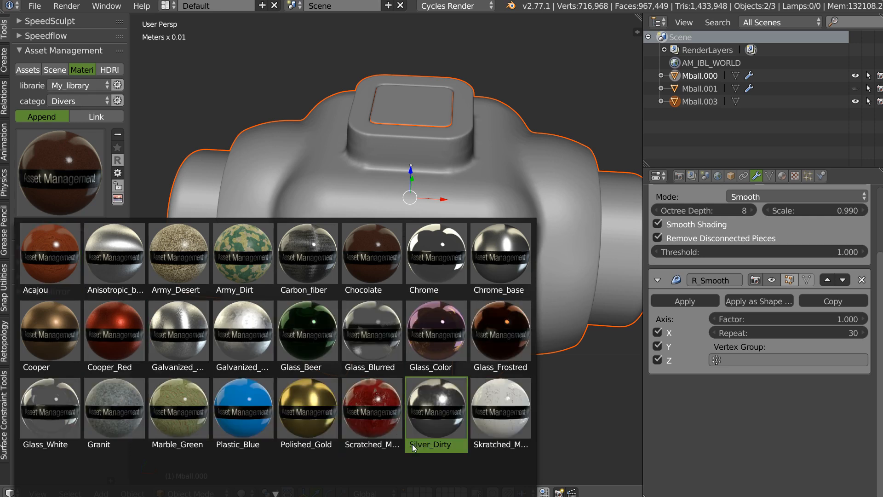
pyautogui.click(437, 417)
# Step: Show the model in rendered shading, turn off the HDRI's camera visibility, and inspect the metal surface from several sides
pyautogui.scroll(-2, 421, 280)
pyautogui.moveTo(421, 281); pyautogui.dragTo(407, 269, button='middle')
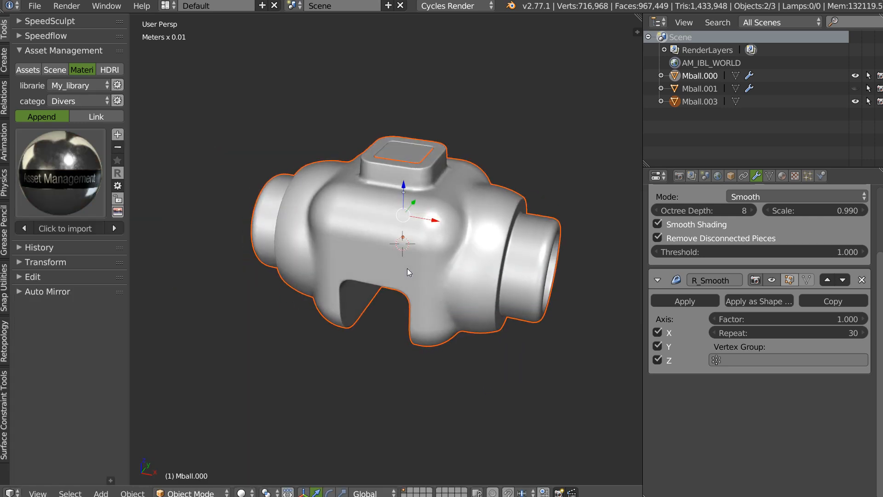
pyautogui.press('z')
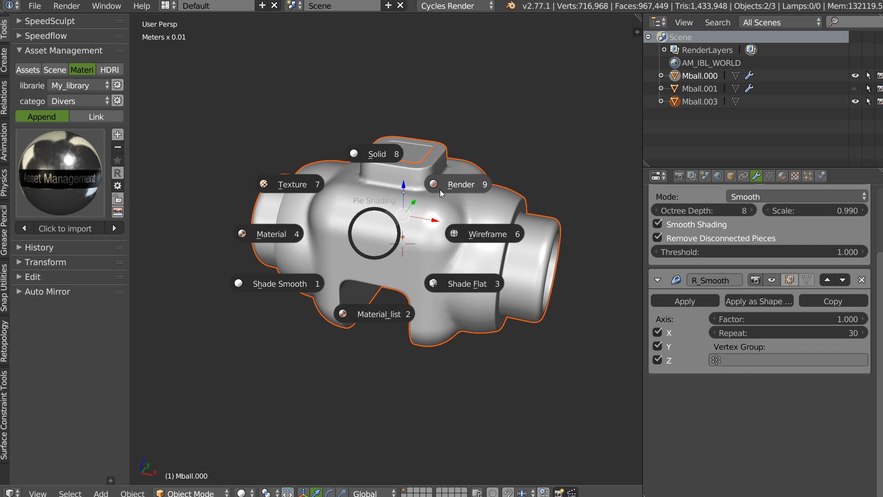
pyautogui.click(465, 184)
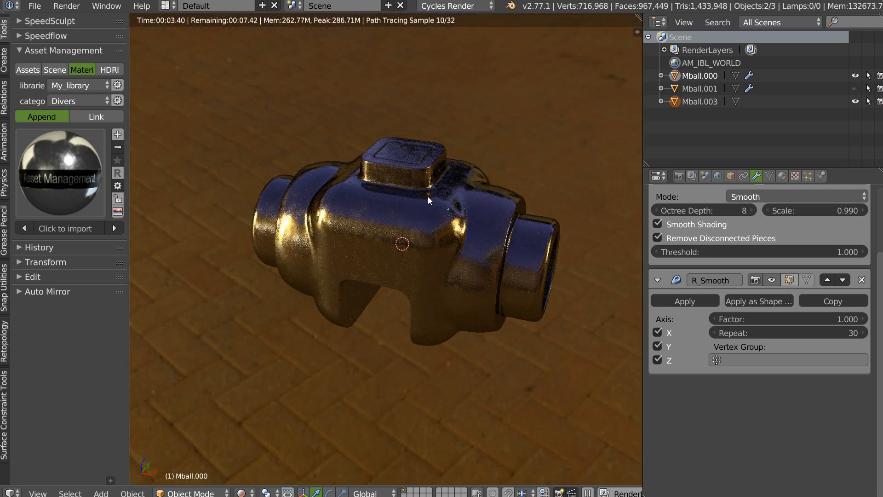
pyautogui.moveTo(428, 197); pyautogui.dragTo(317, 201, button='middle')
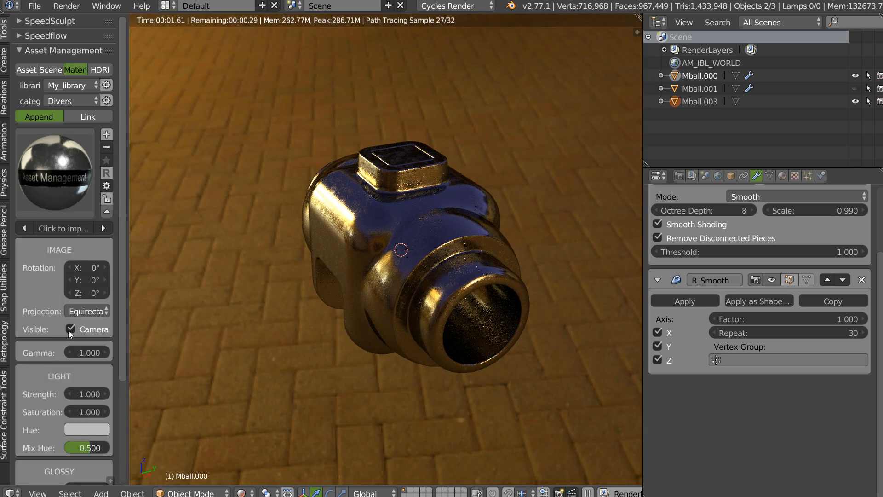
pyautogui.click(71, 329)
pyautogui.moveTo(432, 217); pyautogui.dragTo(396, 214, button='middle')
pyautogui.scroll(5, 383, 214)
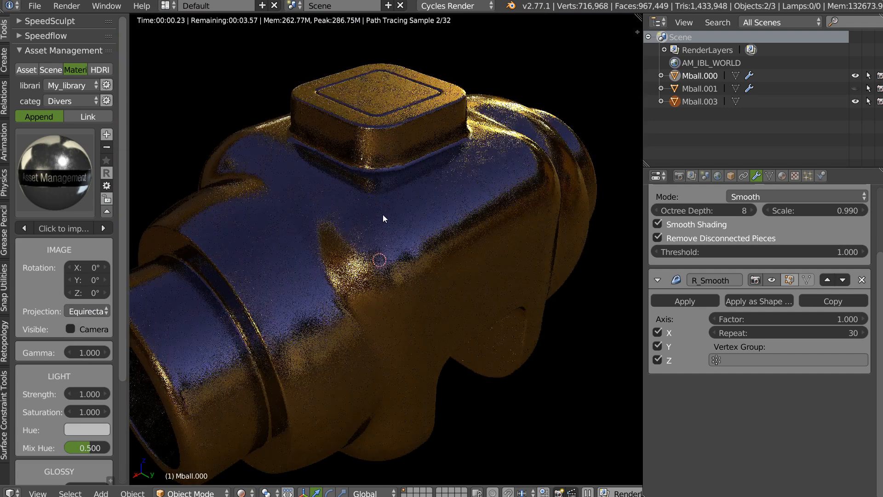
pyautogui.scroll(-3, 383, 214)
pyautogui.moveTo(433, 186); pyautogui.dragTo(440, 246, button='middle')
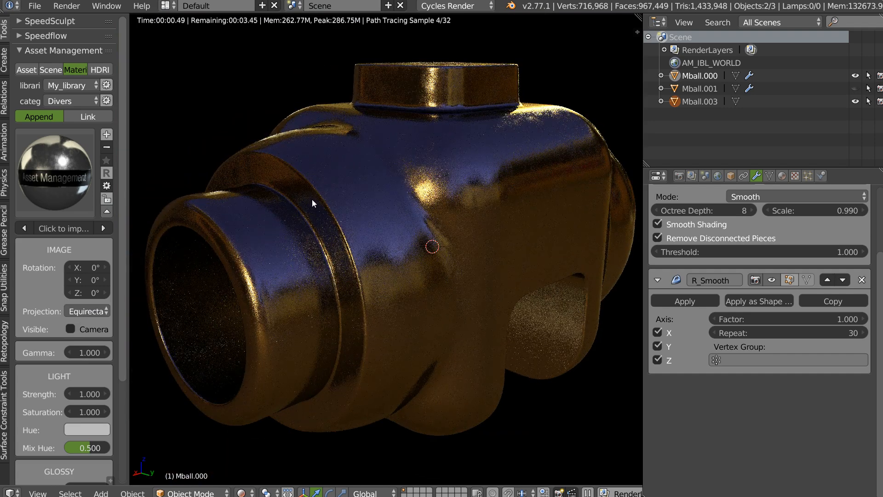
pyautogui.moveTo(317, 213); pyautogui.dragTo(446, 217, button='middle')
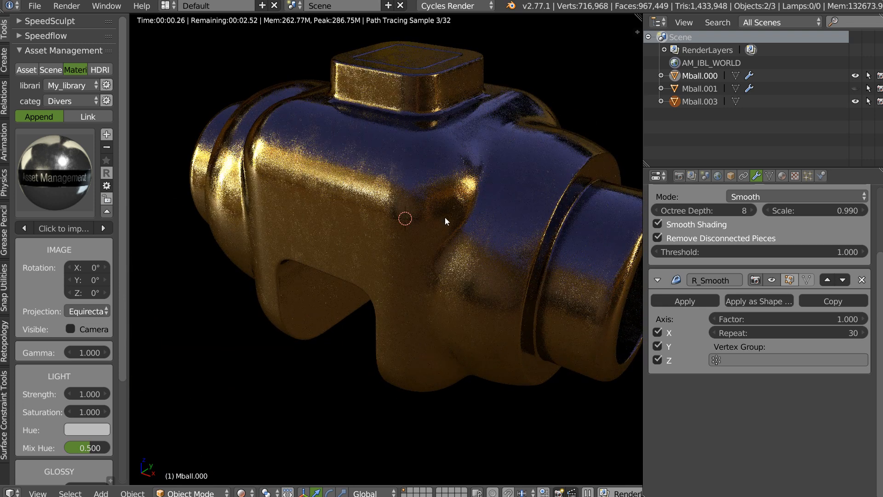
# Step: Replace the environment with the Lake_CraterL... HDRI from the Exterior category
pyautogui.click(97, 69)
pyautogui.click(53, 156)
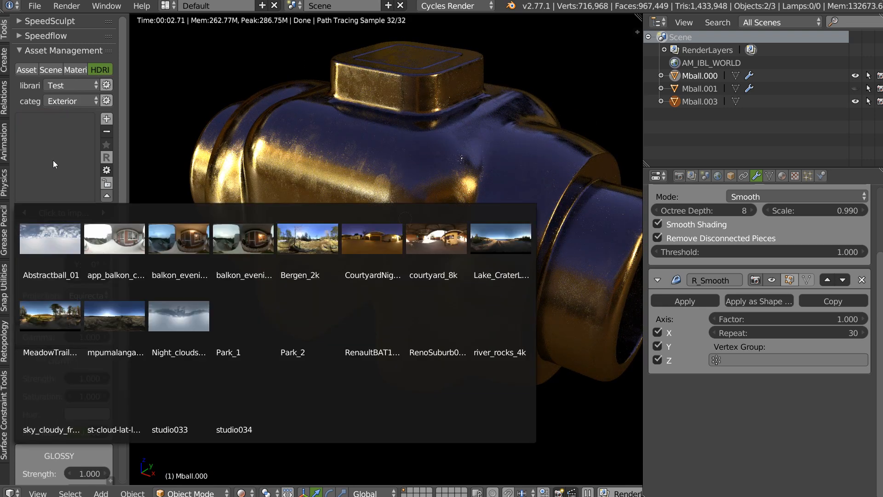
pyautogui.click(500, 244)
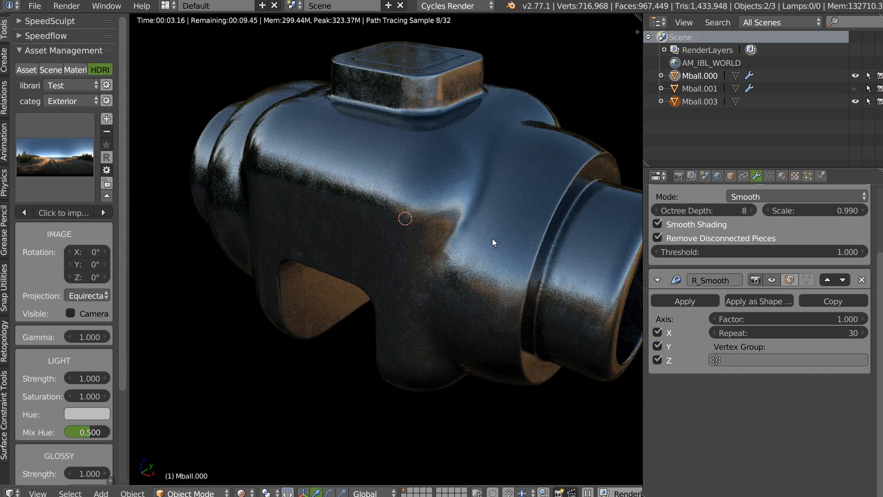
# Step: Return to solid shading and add a plane, lowered beneath the body and scaled up as a large ground
pyautogui.moveTo(492, 238); pyautogui.dragTo(388, 197, button='middle')
pyautogui.scroll(1, 400, 221)
pyautogui.scroll(-4, 428, 318)
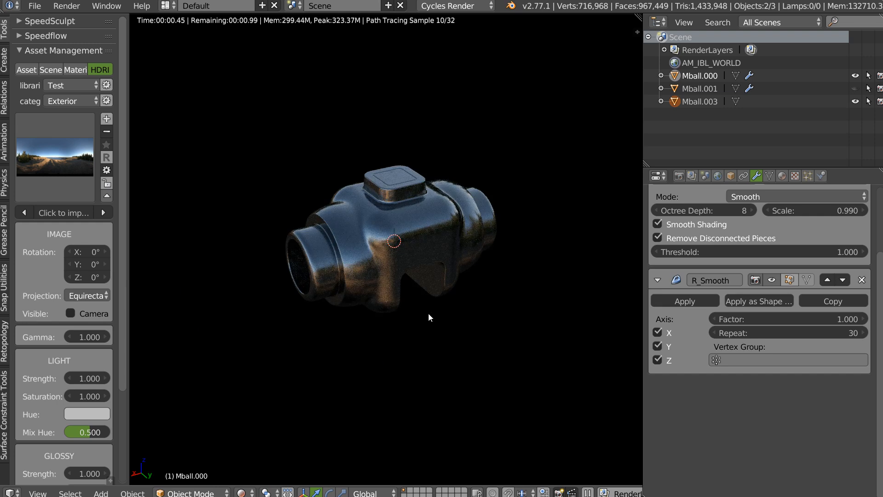
pyautogui.press('z')
pyautogui.click(404, 241)
pyautogui.press('w')
pyautogui.click(395, 323)
pyautogui.moveTo(394, 214); pyautogui.dragTo(388, 268)
pyautogui.press('s')
pyautogui.click(444, 289)
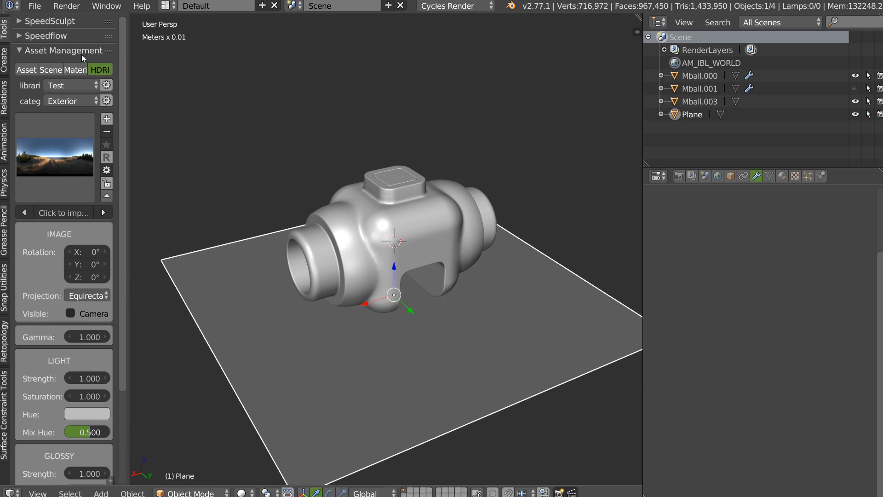
# Step: Assign the Army_Desert material from My_library's Divers category to the ground plane and show the scene in rendered shading
pyautogui.click(75, 69)
pyautogui.click(54, 154)
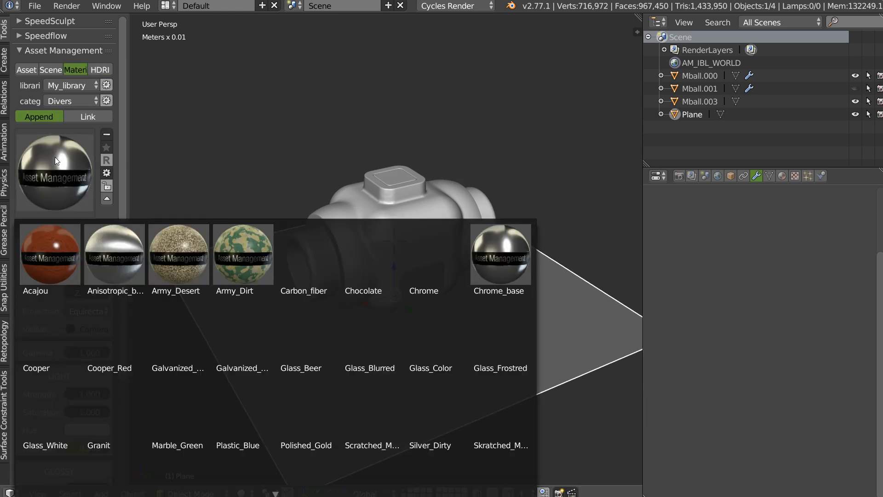
pyautogui.click(178, 252)
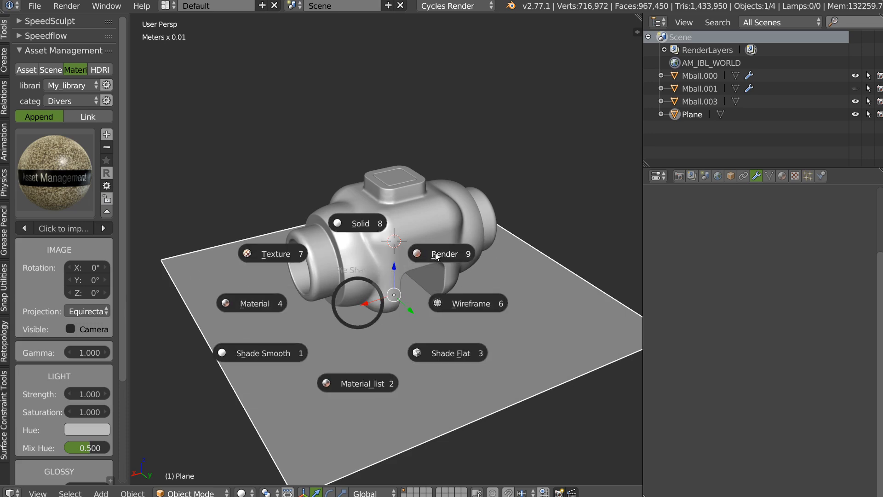
pyautogui.click(426, 255)
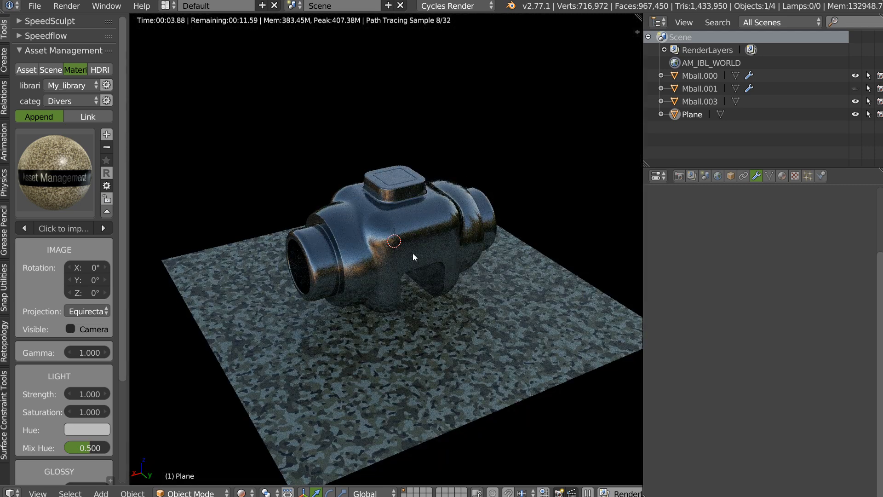
# Step: Try HDRI light strengths of 2 and 10, and set the strength back to 1
pyautogui.moveTo(412, 257); pyautogui.dragTo(363, 239, button='middle')
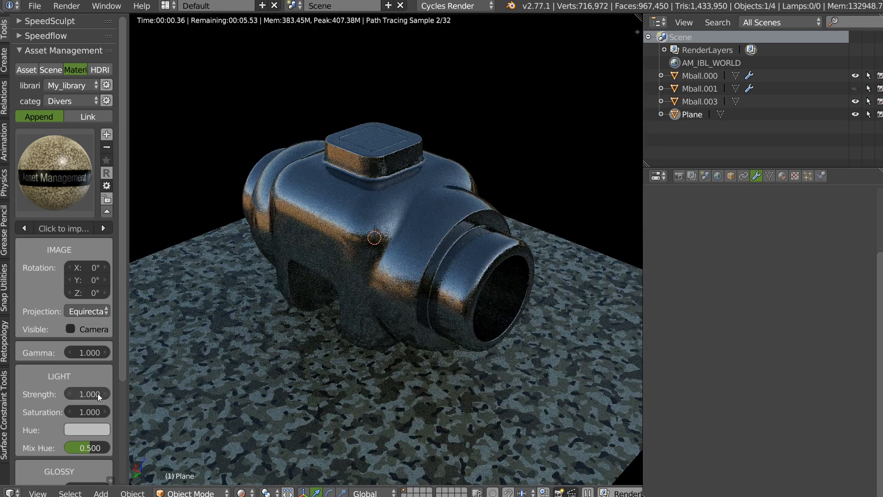
pyautogui.click(89, 393)
pyautogui.write('2')
pyautogui.press('Return')
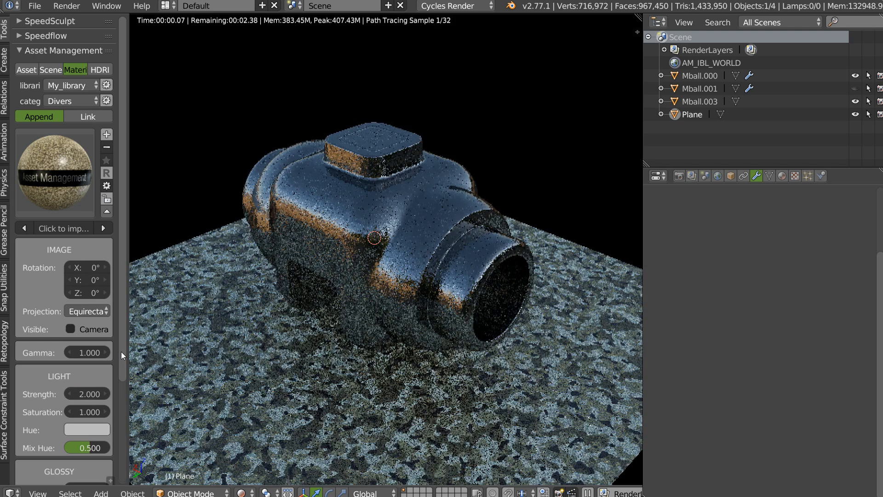
pyautogui.write('10')
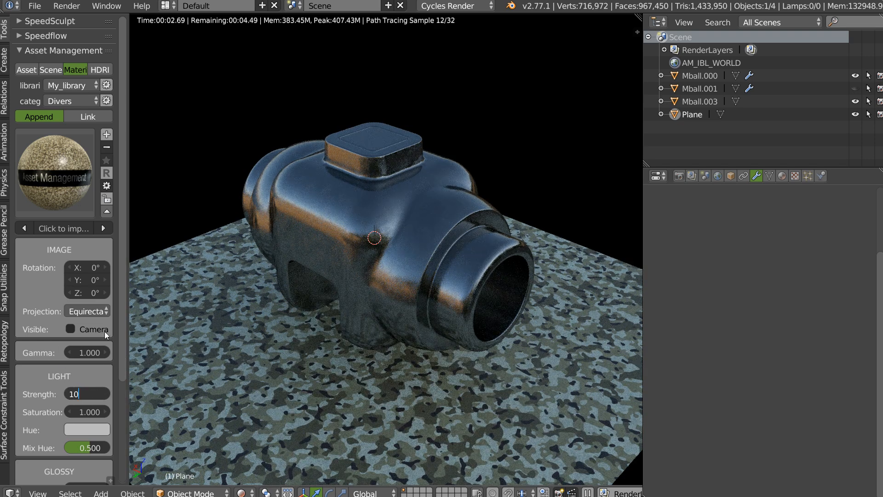
pyautogui.press('Return')
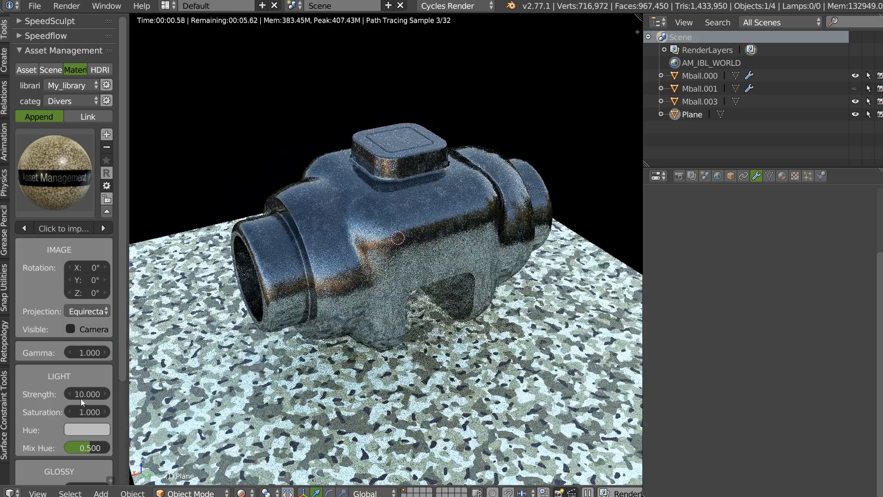
pyautogui.click(81, 398)
pyautogui.write('1')
pyautogui.press('Return')
# Step: Replace the environment with the Bathroom_2k HDRI from the Test library's Interior category and view the metal body closer
pyautogui.click(99, 69)
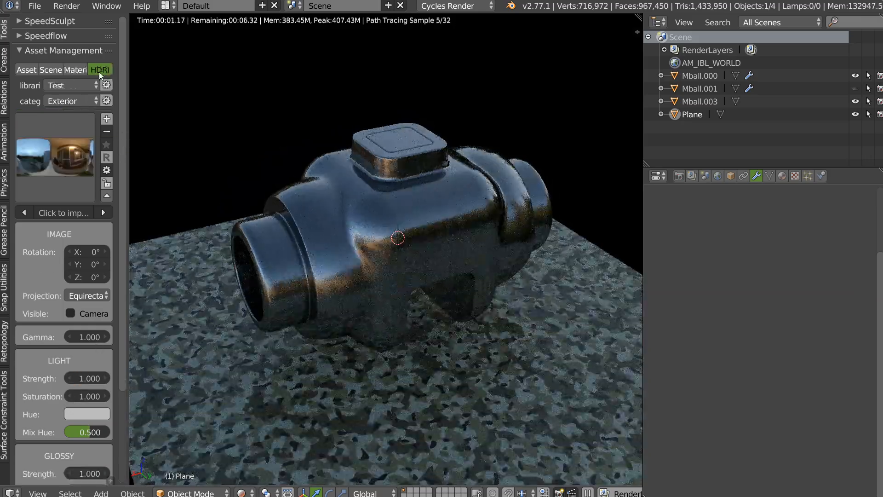
pyautogui.click(83, 99)
pyautogui.click(60, 73)
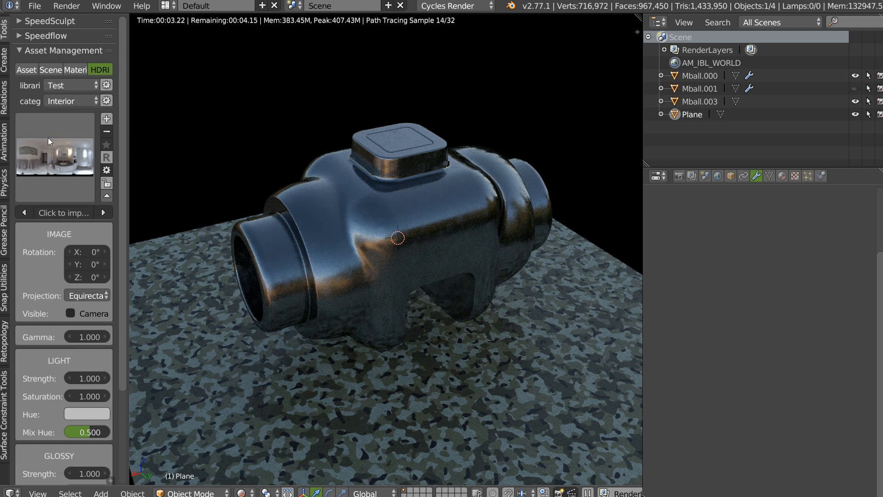
pyautogui.click(48, 138)
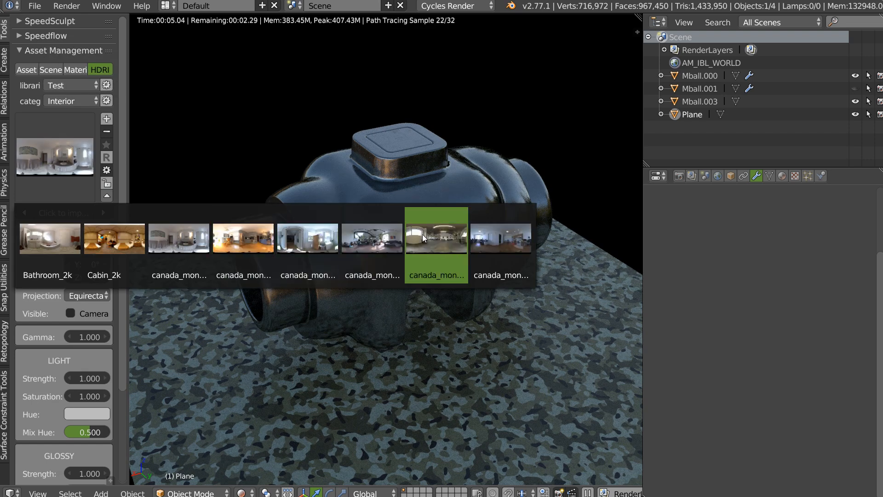
pyautogui.click(58, 247)
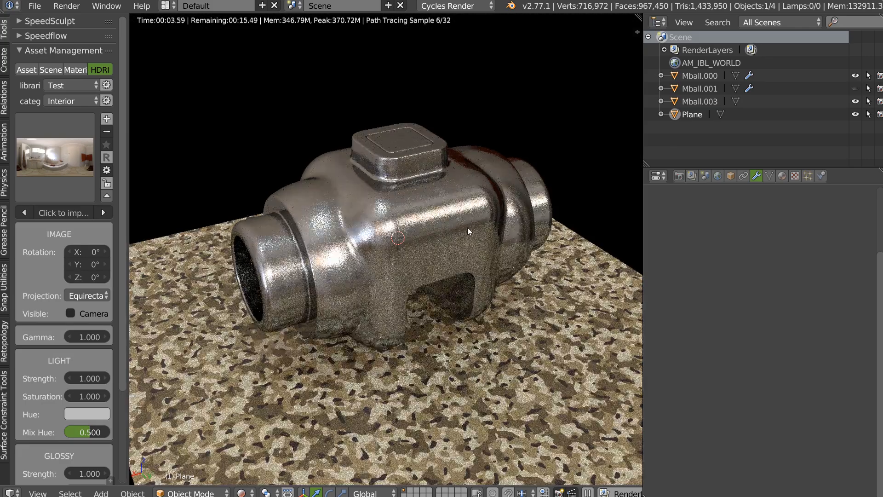
pyautogui.moveTo(398, 239); pyautogui.dragTo(353, 243, button='middle')
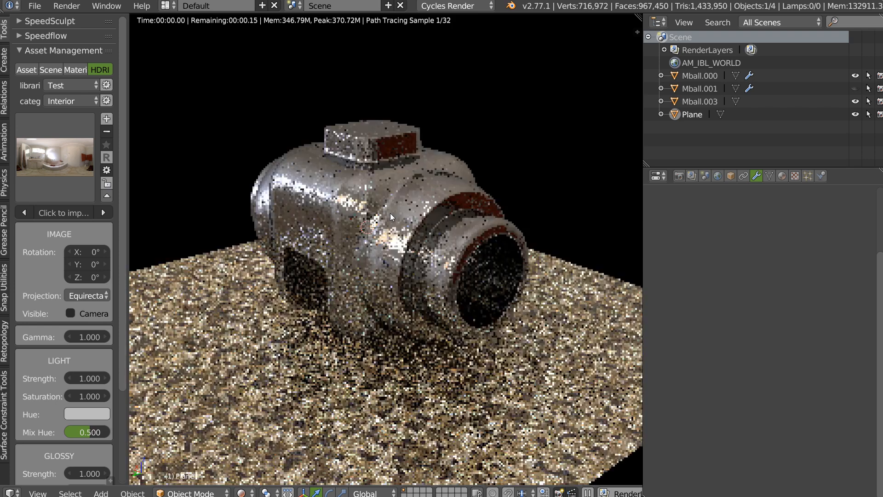
pyautogui.scroll(2, 396, 236)
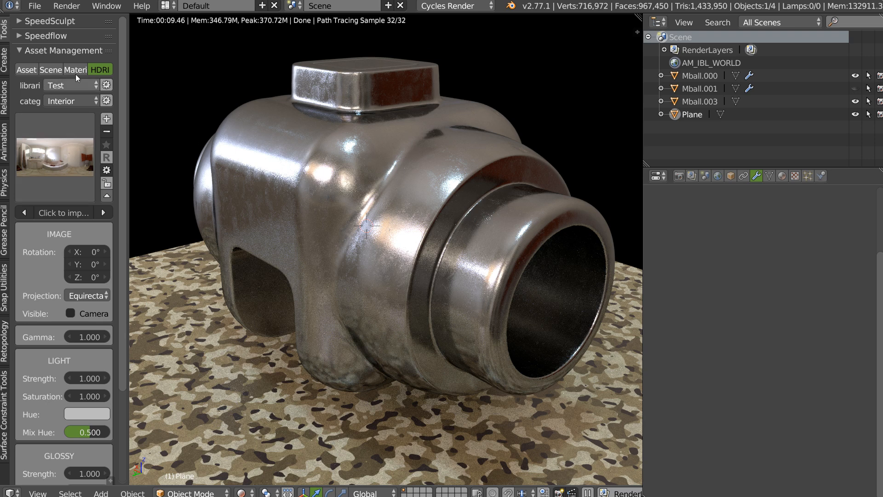
# Step: Hide the HDRI settings and widen the 3D viewport to show the body from above
pyautogui.click(107, 195)
pyautogui.moveTo(149, 184); pyautogui.dragTo(390, 175, button='middle')
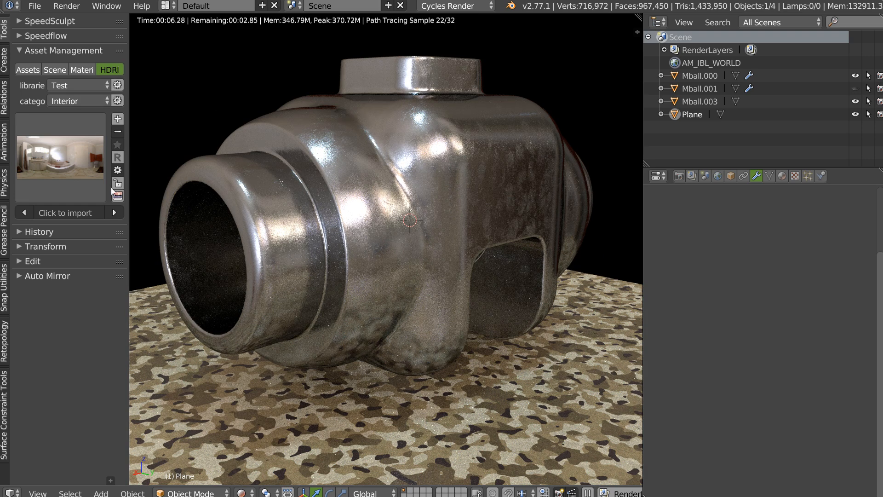
pyautogui.moveTo(416, 205); pyautogui.dragTo(448, 240, button='middle')
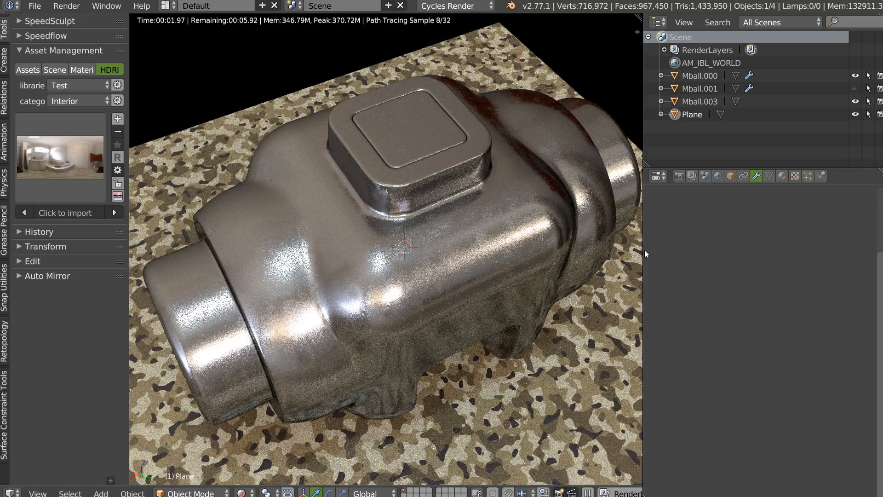
pyautogui.moveTo(644, 253); pyautogui.dragTo(747, 254)
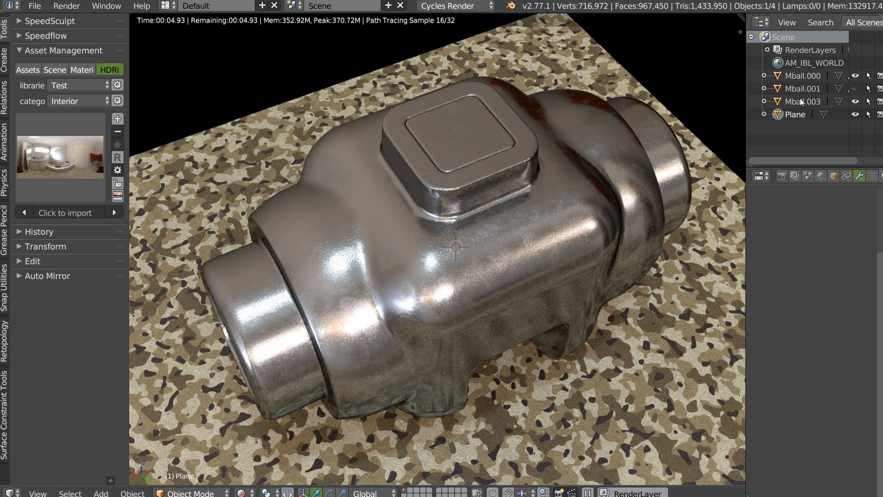
# Step: Select the body Mball.003 and assign it the Skratched_M... material from My_library
pyautogui.click(811, 102)
pyautogui.click(81, 71)
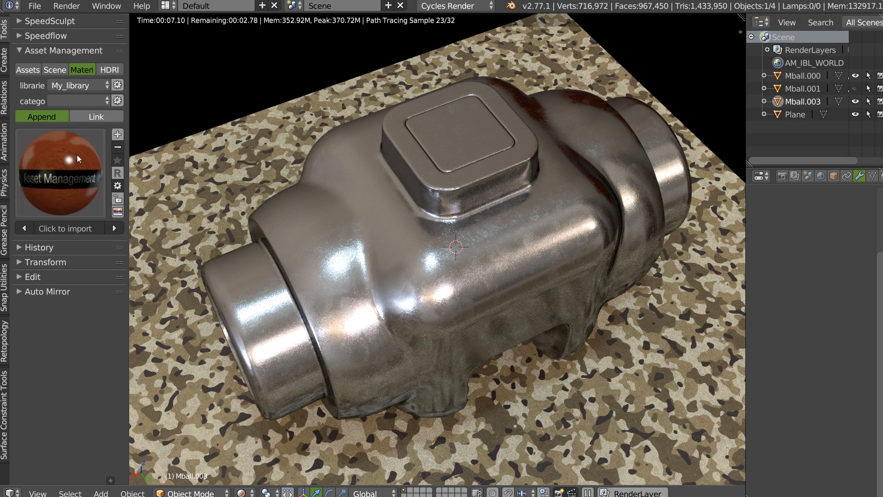
pyautogui.click(72, 161)
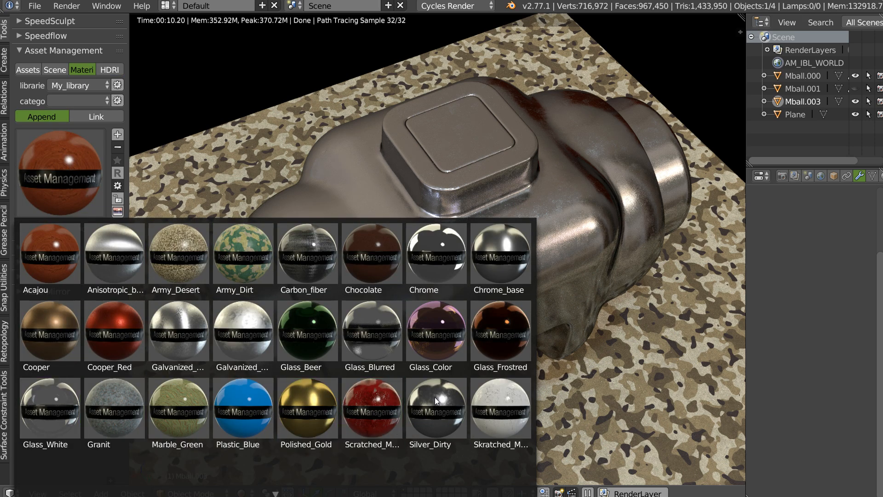
pyautogui.click(500, 403)
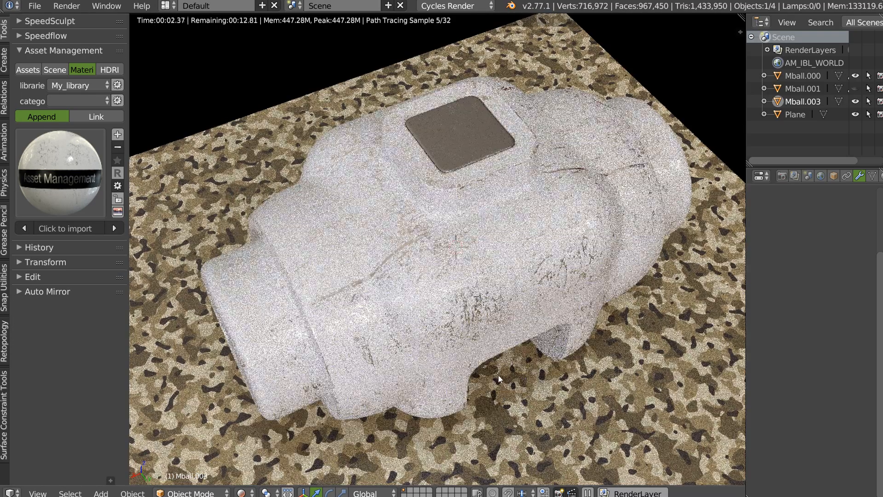
pyautogui.moveTo(422, 329); pyautogui.dragTo(433, 285, button='middle')
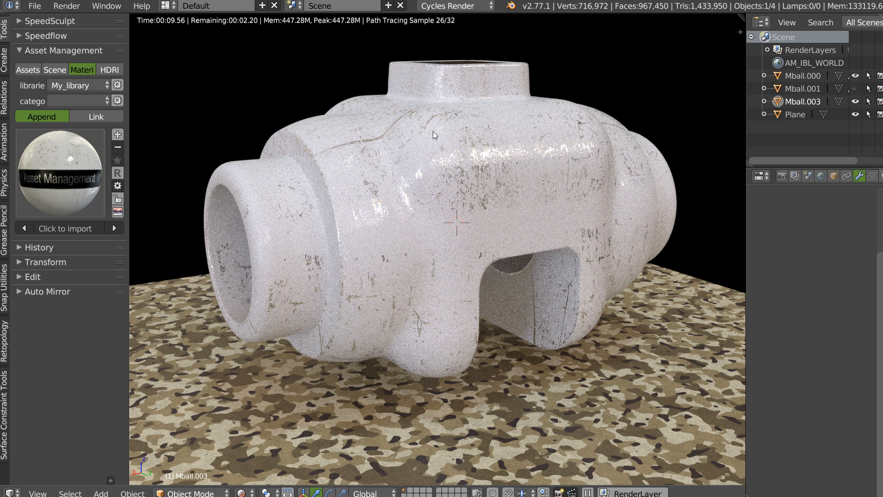
# Step: Show the SpeedSculpt options, inspect the scratched body from several angles, and switch it to solid shading
pyautogui.click(44, 21)
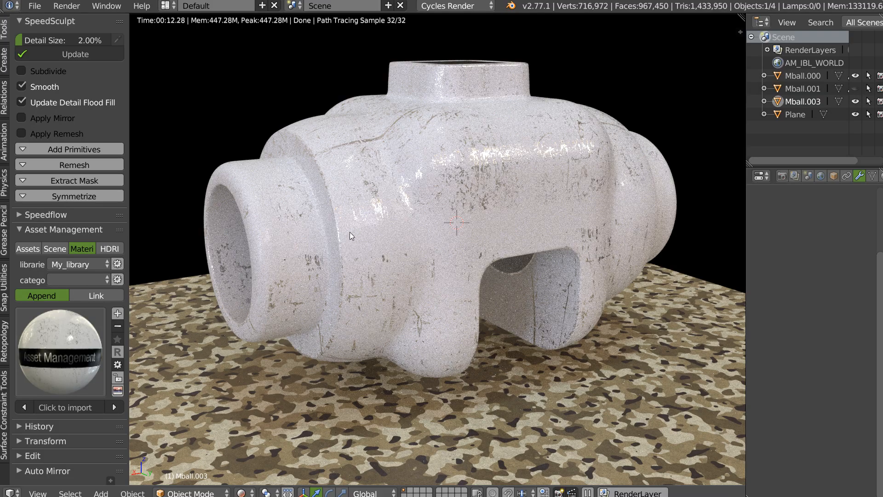
pyautogui.moveTo(374, 241); pyautogui.dragTo(378, 197, button='middle')
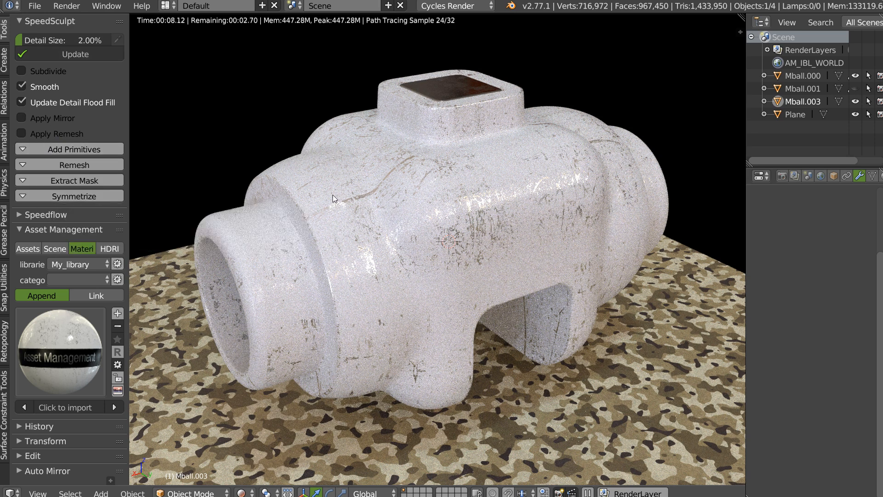
pyautogui.moveTo(382, 248); pyautogui.dragTo(345, 211, button='middle')
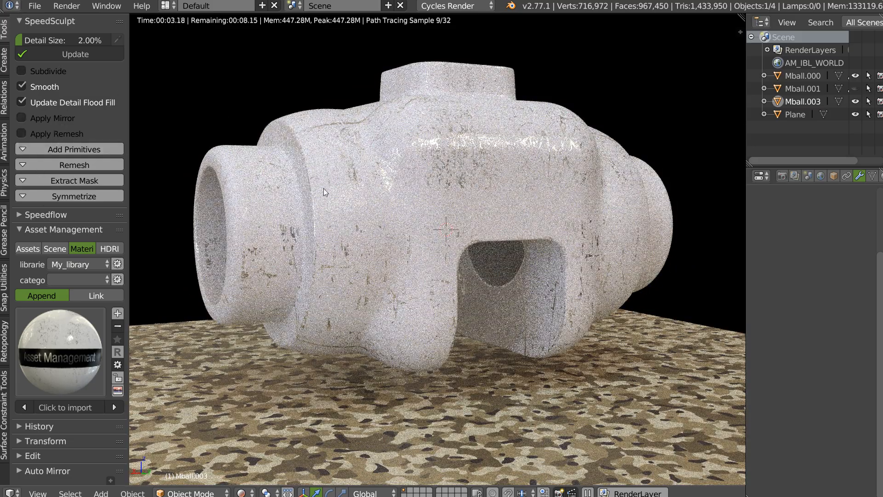
pyautogui.press('z')
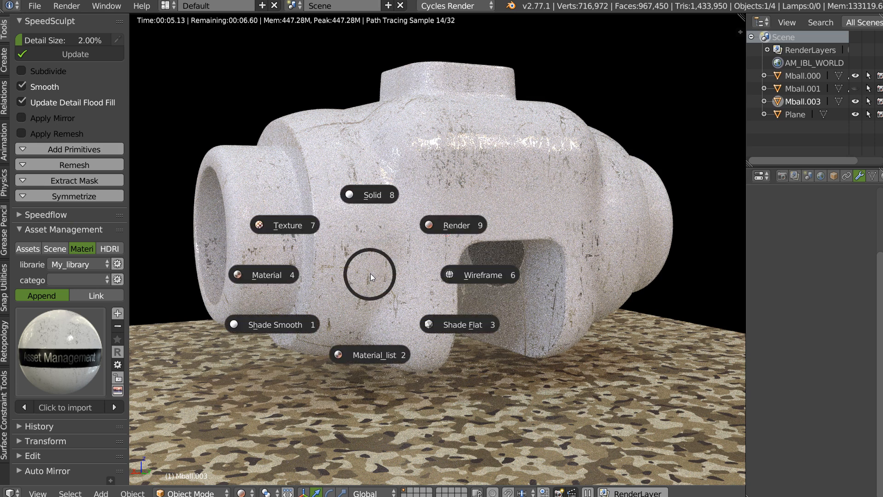
pyautogui.click(373, 195)
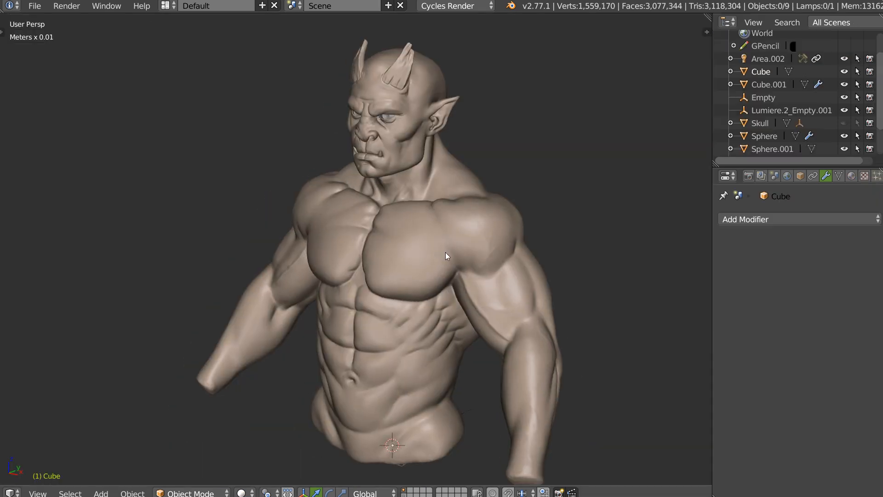
# Step: Show the tool shelf and examine the horned creature bust from the front and both sides
pyautogui.keyDown('shift'); pyautogui.moveTo(445, 252); pyautogui.dragTo(407, 230, button='middle'); pyautogui.keyUp('shift')
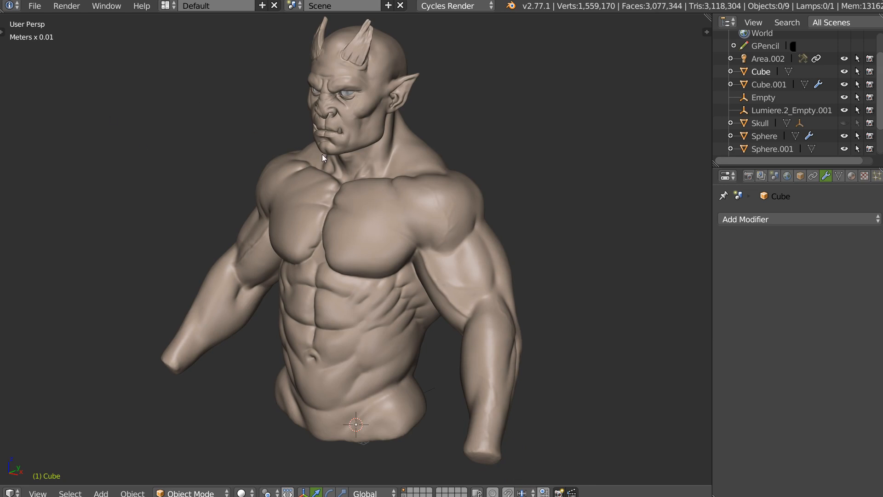
pyautogui.press('t')
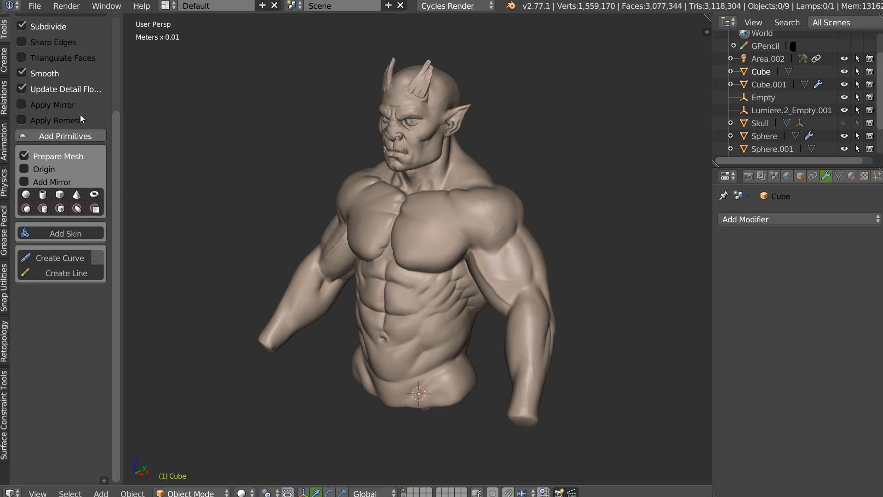
pyautogui.moveTo(494, 237); pyautogui.dragTo(415, 230, button='middle')
pyautogui.moveTo(325, 260); pyautogui.dragTo(211, 163, button='middle')
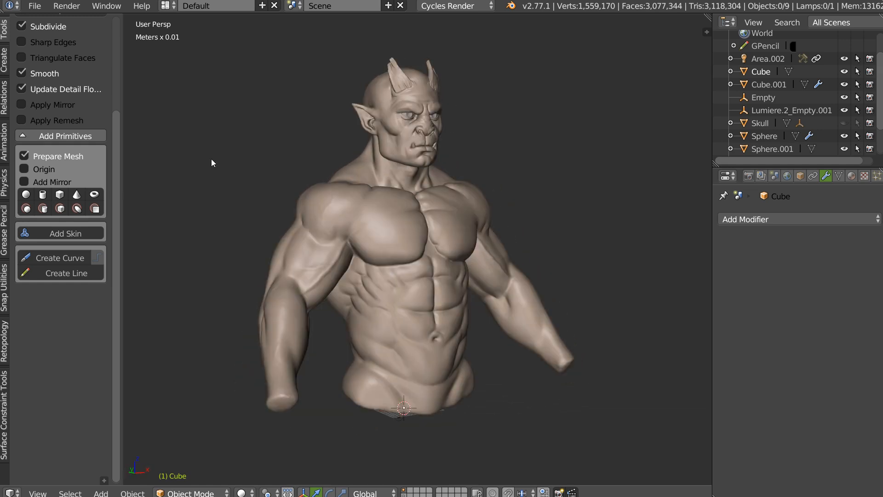
pyautogui.moveTo(381, 253); pyautogui.dragTo(386, 234, button='middle')
pyautogui.moveTo(518, 254); pyautogui.dragTo(539, 209, button='middle')
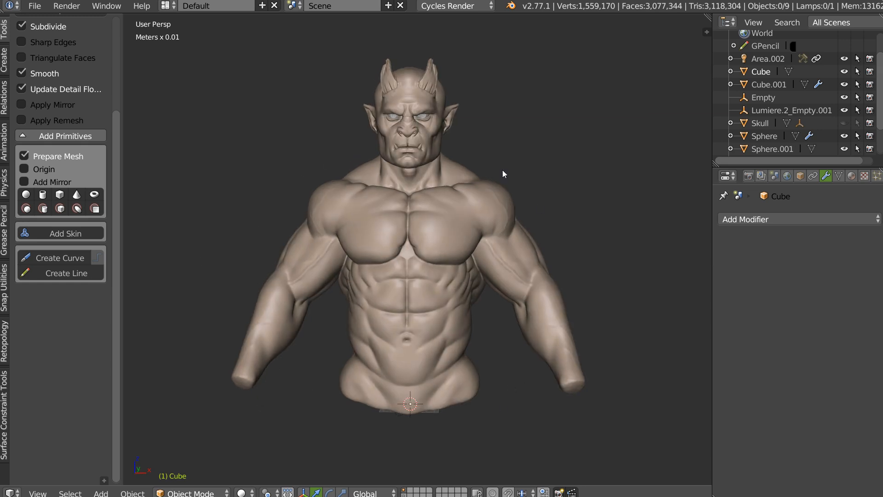
# Step: Examine the creature's face up close, including the eyes, nose and tusks, and return to the whole bust
pyautogui.keyDown('shift'); pyautogui.moveTo(379, 292); pyautogui.dragTo(380, 333, button='middle'); pyautogui.keyUp('shift')
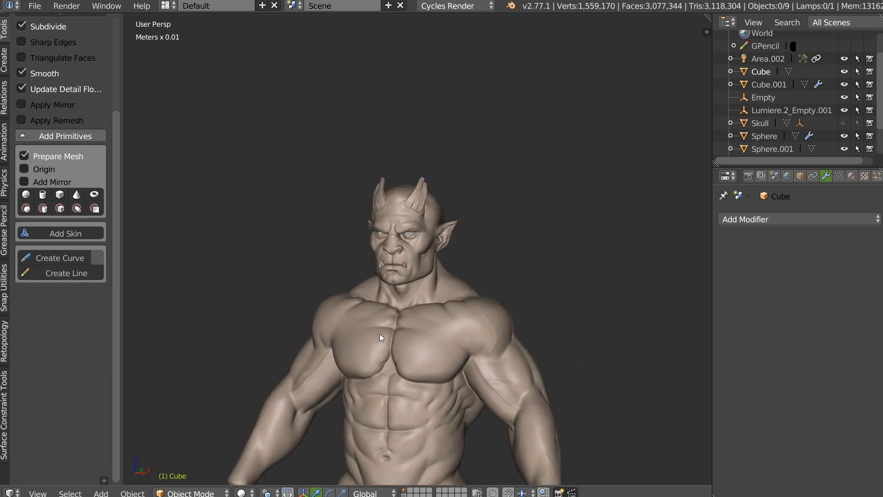
pyautogui.scroll(6, 459, 218)
pyautogui.moveTo(430, 228); pyautogui.dragTo(388, 226, button='middle')
pyautogui.scroll(3, 416, 170)
pyautogui.keyDown('shift'); pyautogui.moveTo(302, 142); pyautogui.dragTo(401, 206, button='middle'); pyautogui.keyUp('shift')
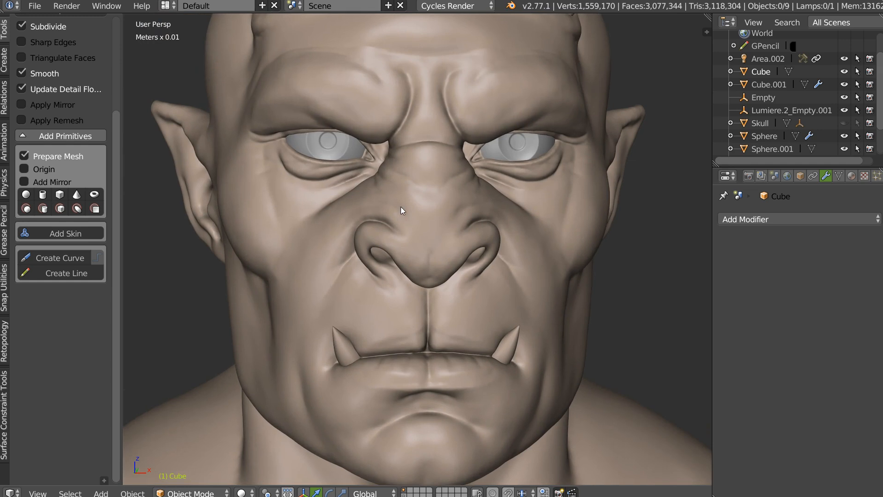
pyautogui.scroll(2, 459, 188)
pyautogui.scroll(-4, 468, 224)
pyautogui.scroll(-1, 468, 224)
pyautogui.scroll(-4, 562, 217)
pyautogui.keyDown('shift'); pyautogui.moveTo(513, 294); pyautogui.dragTo(419, 118, button='middle'); pyautogui.keyUp('shift')
pyautogui.moveTo(480, 252); pyautogui.dragTo(471, 230, button='middle')
pyautogui.scroll(-2, 445, 259)
pyautogui.moveTo(445, 259); pyautogui.dragTo(442, 227, button='middle')
pyautogui.scroll(-1, 442, 228)
# Step: Expand the Asset Management options and browse the My_library materials in the Divers category, including Silver_Dirty
pyautogui.scroll(5, 48, 244)
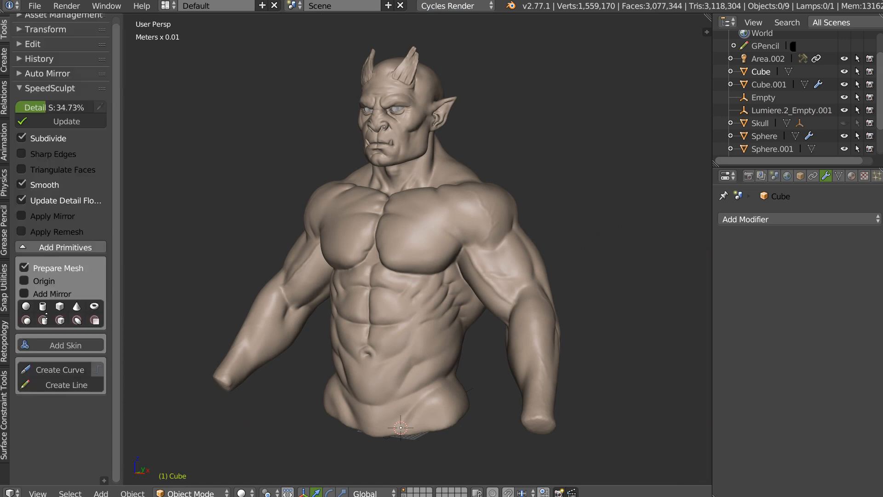
pyautogui.click(70, 21)
pyautogui.click(74, 40)
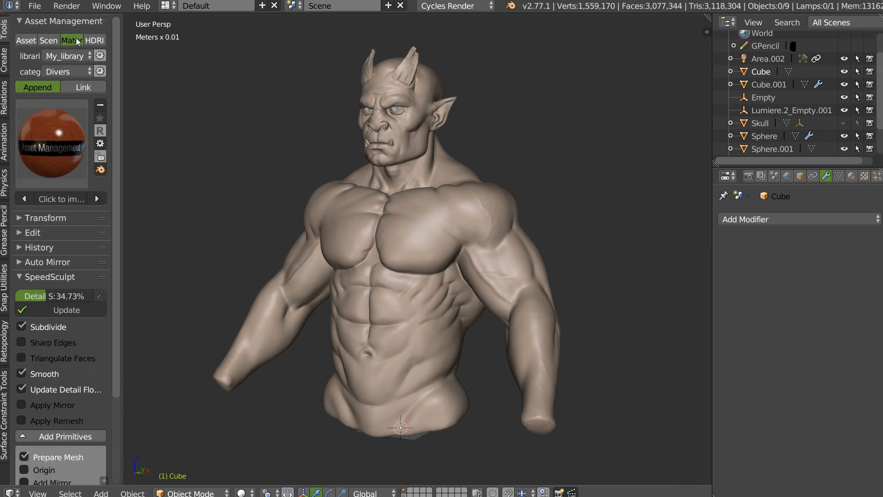
pyautogui.click(49, 165)
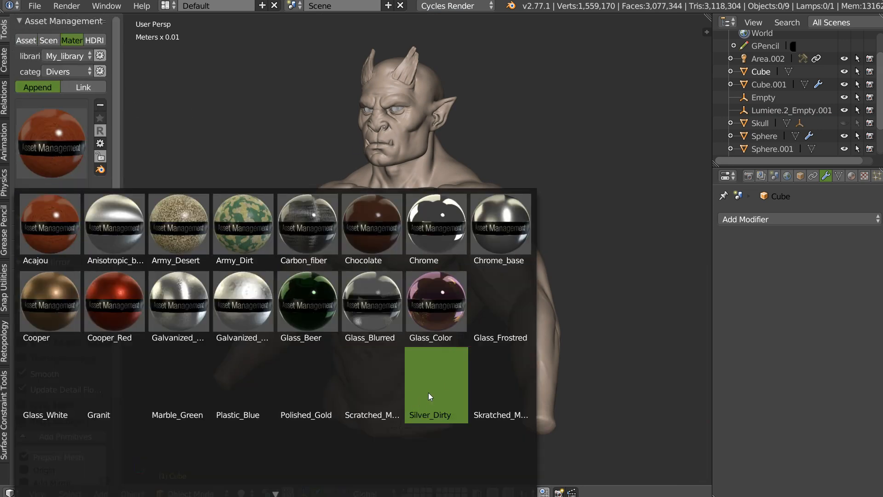
pyautogui.click(428, 393)
# Step: Load the courtyard_8k HDRI from the Test library's Exterior category as the world environment
pyautogui.click(95, 40)
pyautogui.click(54, 125)
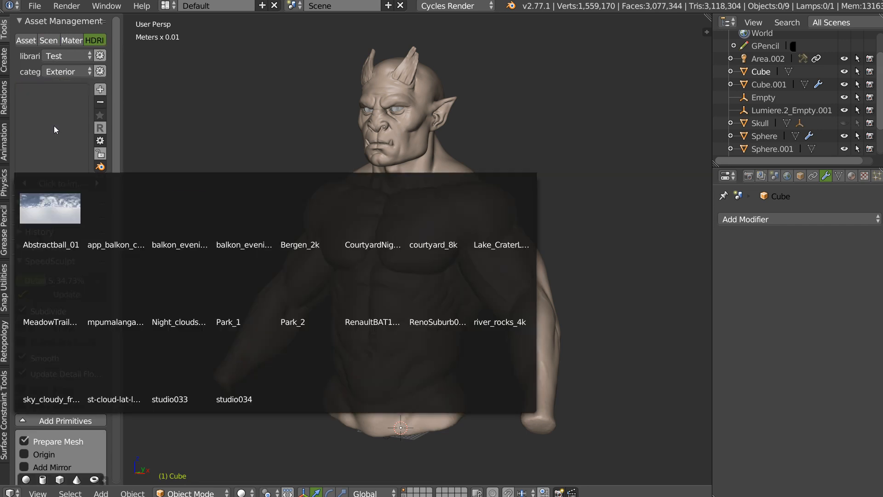
pyautogui.click(454, 219)
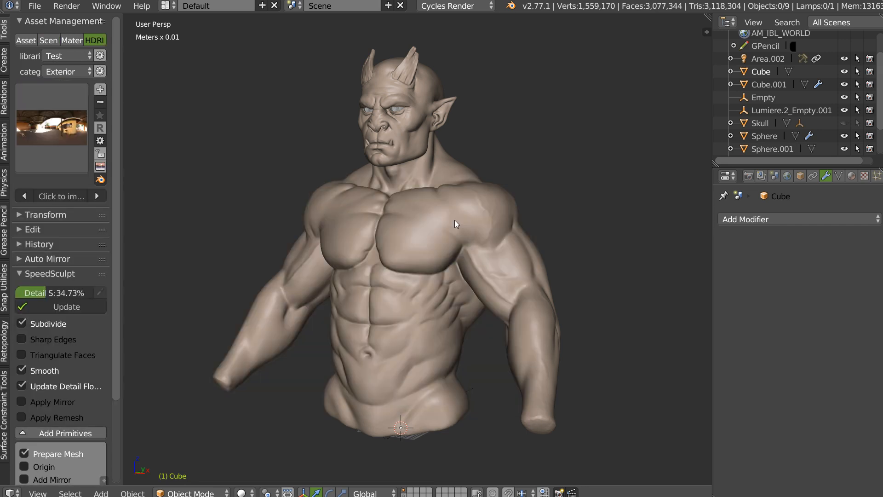
# Step: Switch the viewport to rendered shading and inspect the creature bust against the HDRI background from slightly different angles
pyautogui.press('z')
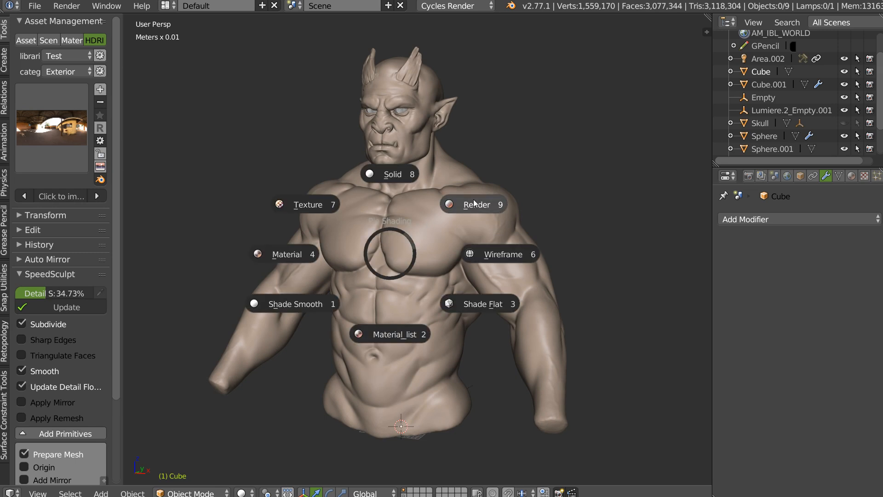
pyautogui.click(475, 204)
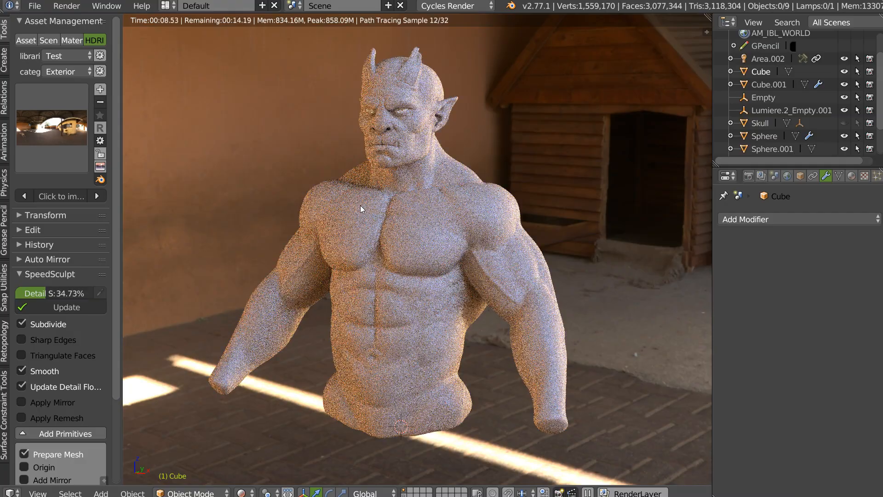
pyautogui.moveTo(360, 205); pyautogui.dragTo(415, 204, button='middle')
pyautogui.moveTo(479, 211); pyautogui.dragTo(435, 230, button='middle')
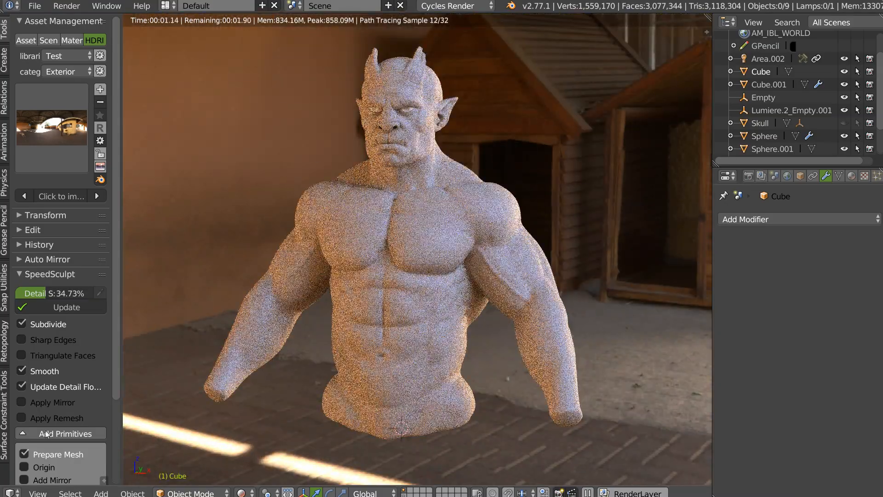
# Step: Collapse the SpeedSculpt options in the tool shelf to leave the HDRI asset controls in reach
pyautogui.moveTo(46, 434); pyautogui.dragTo(53, 199, button='middle')
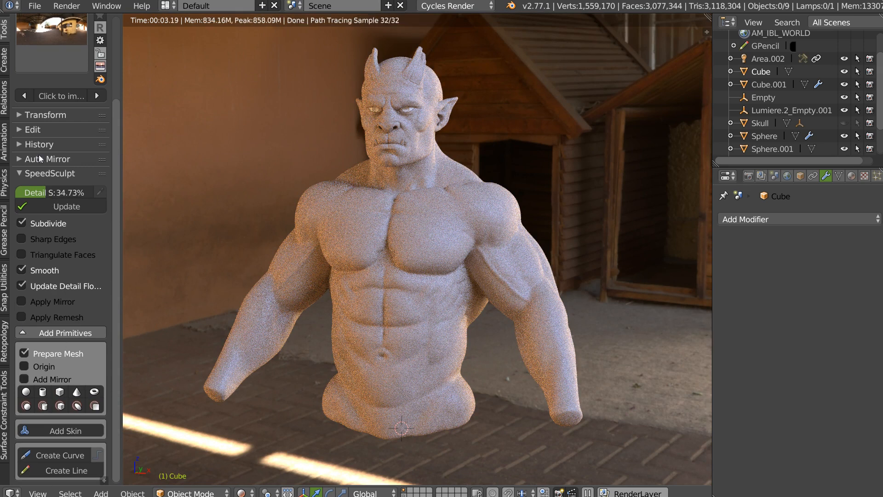
pyautogui.click(43, 173)
pyautogui.click(102, 79)
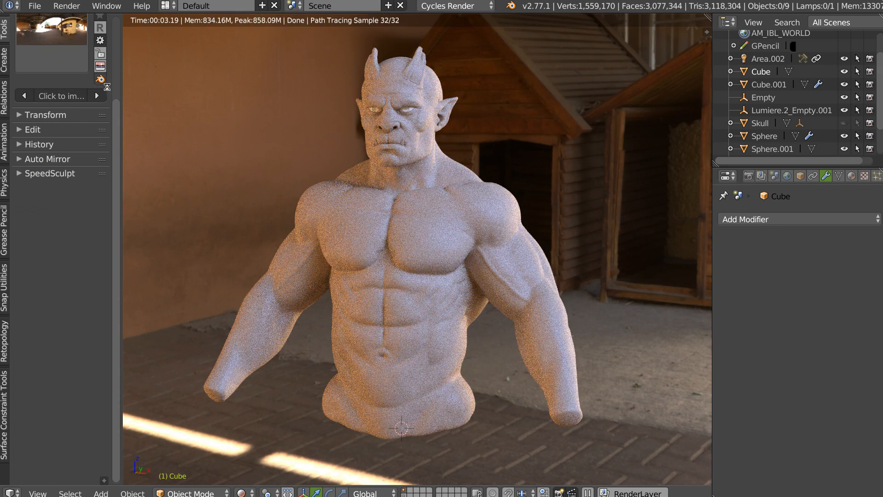